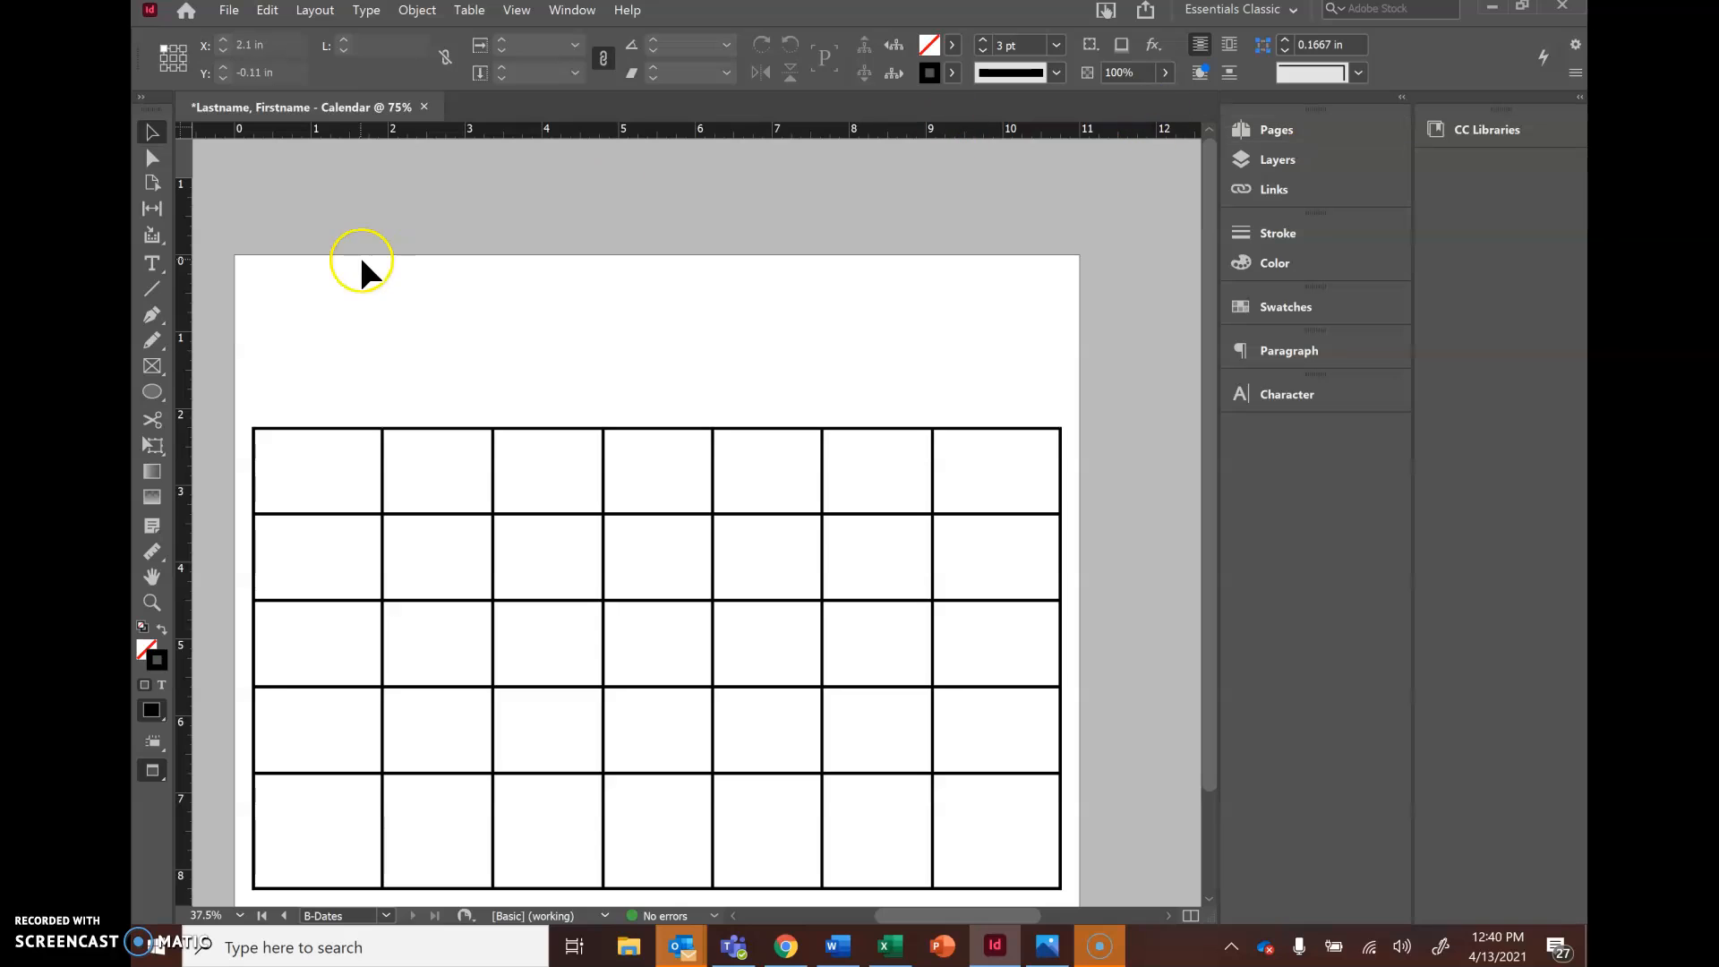
# - Create two text frames side by side above the calendar grid, the first reading Month and the second reading 2022
pyautogui.click(154, 265)
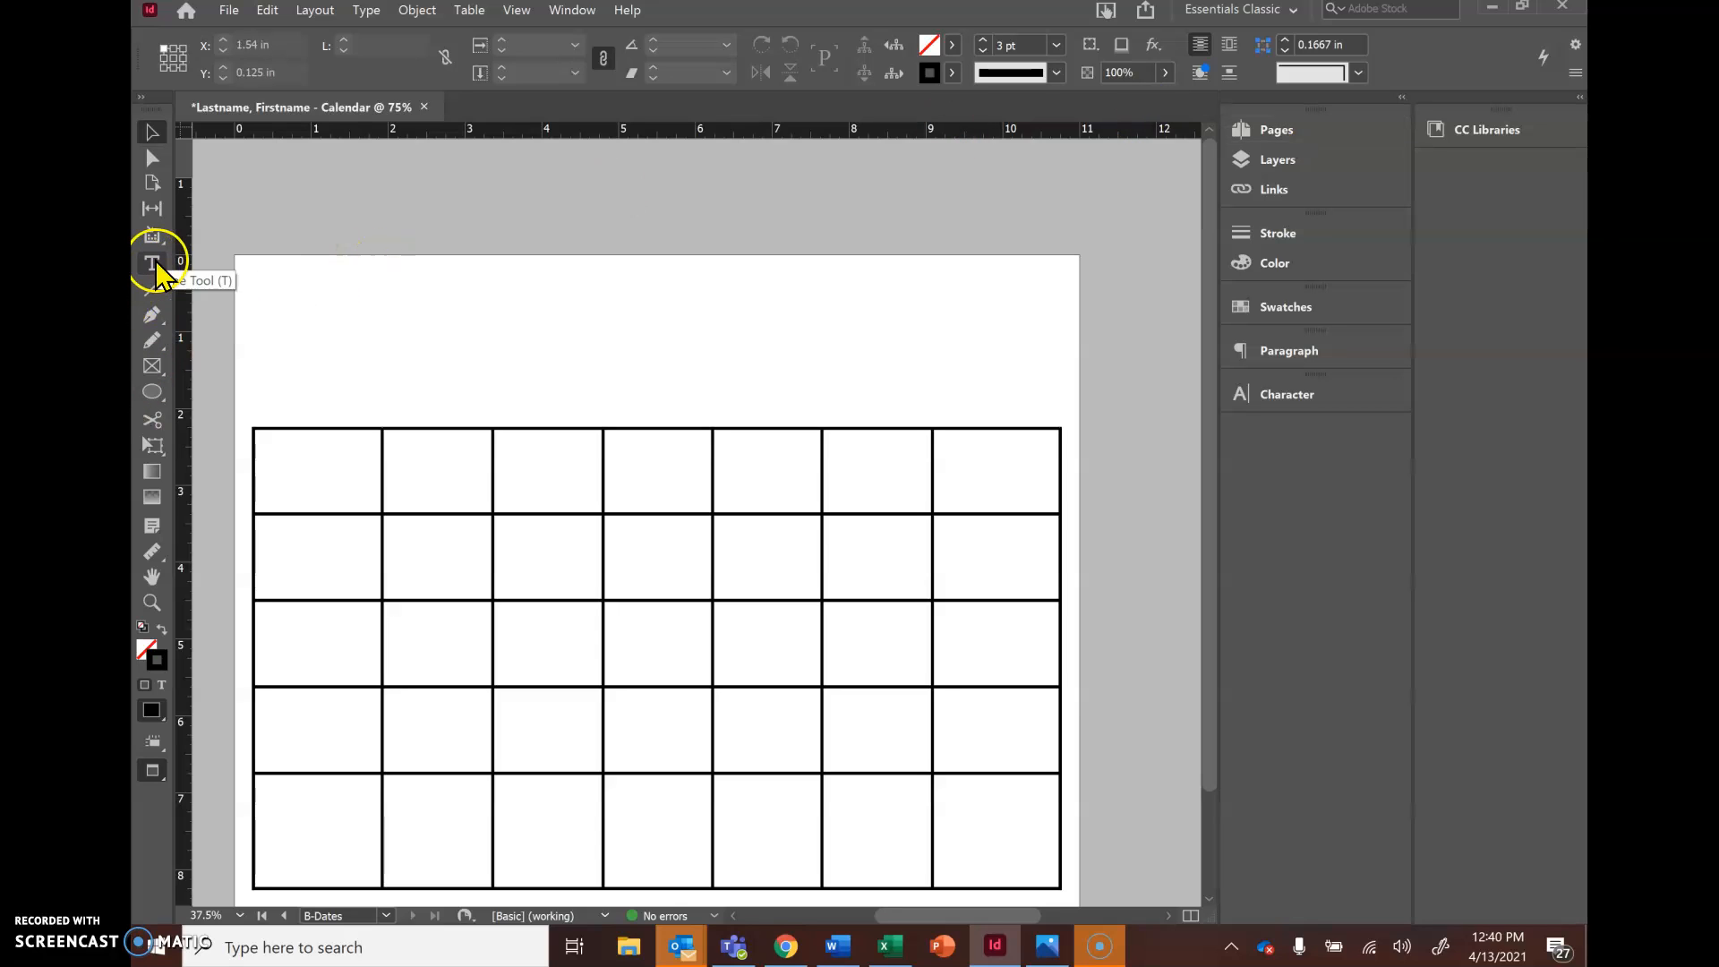
pyautogui.click(156, 262)
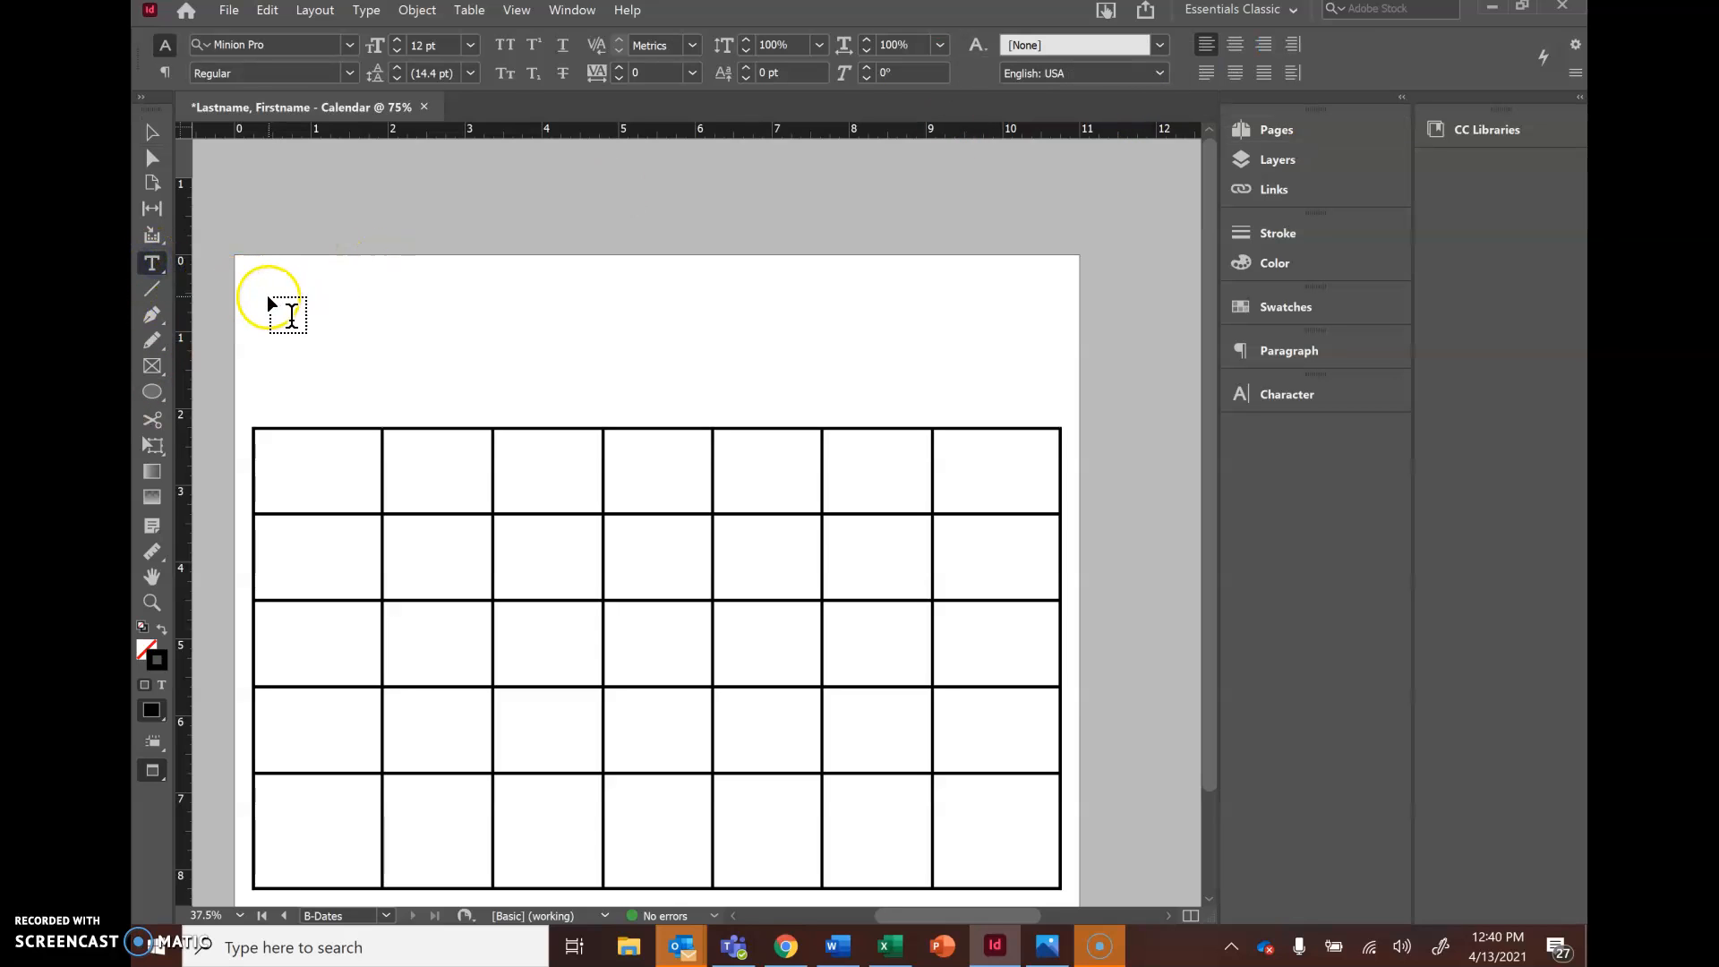
pyautogui.moveTo(258, 269); pyautogui.dragTo(635, 413)
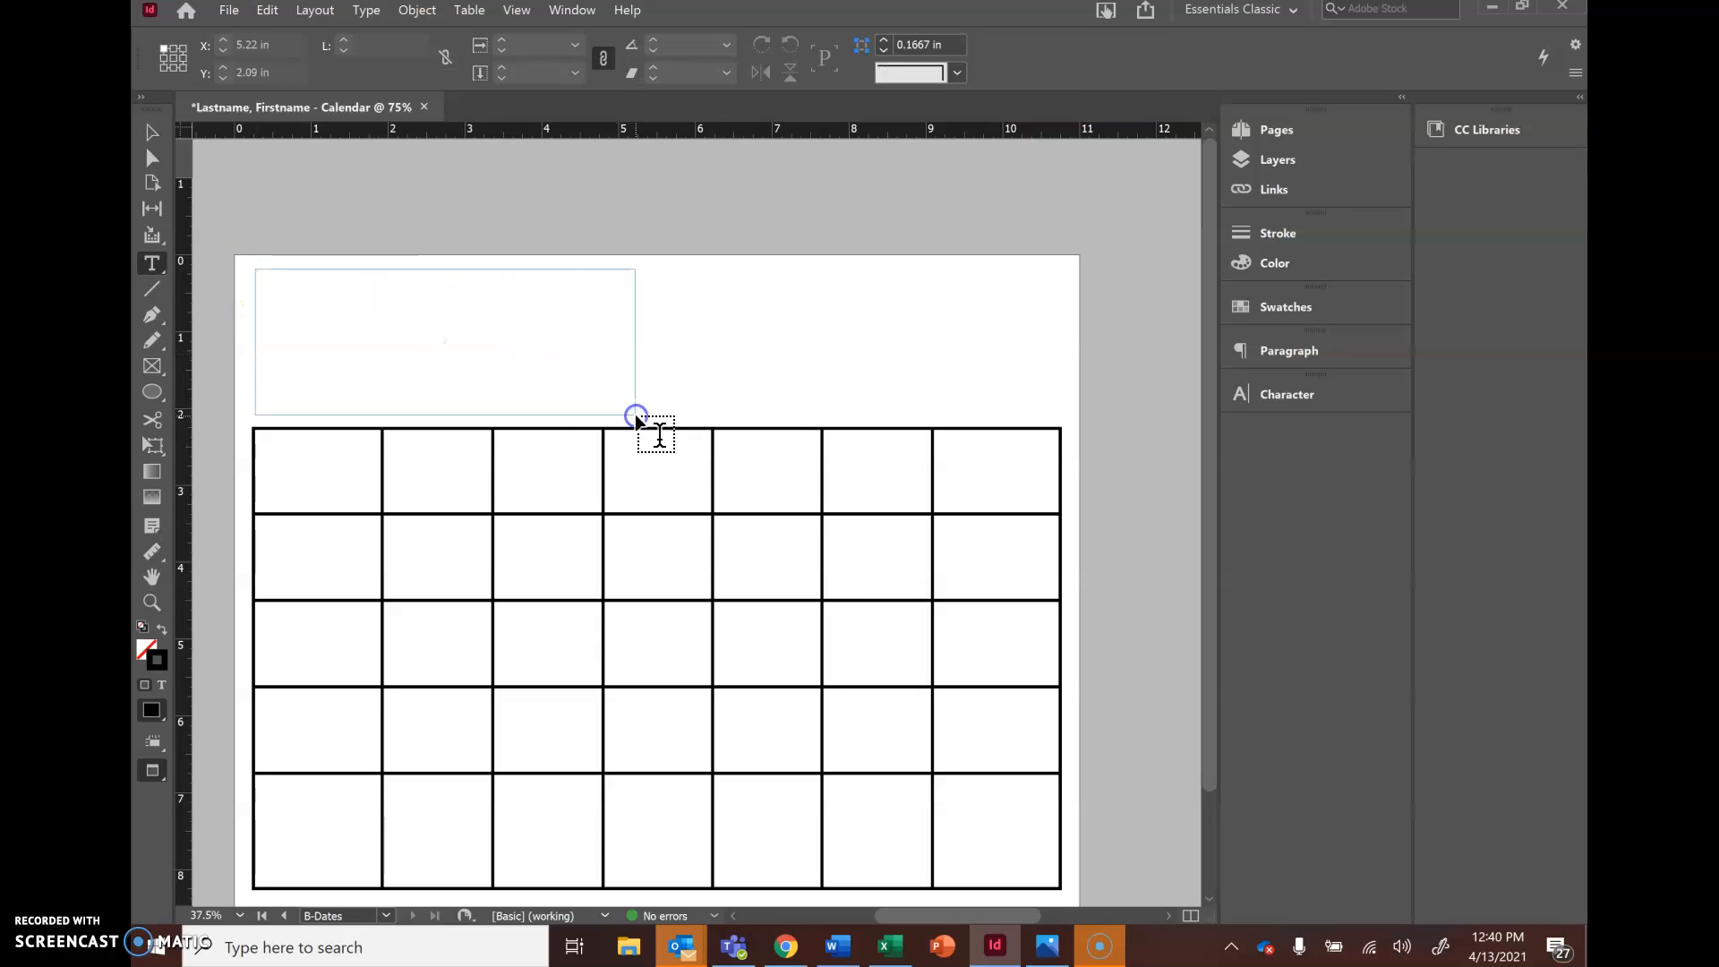
pyautogui.write('Month')
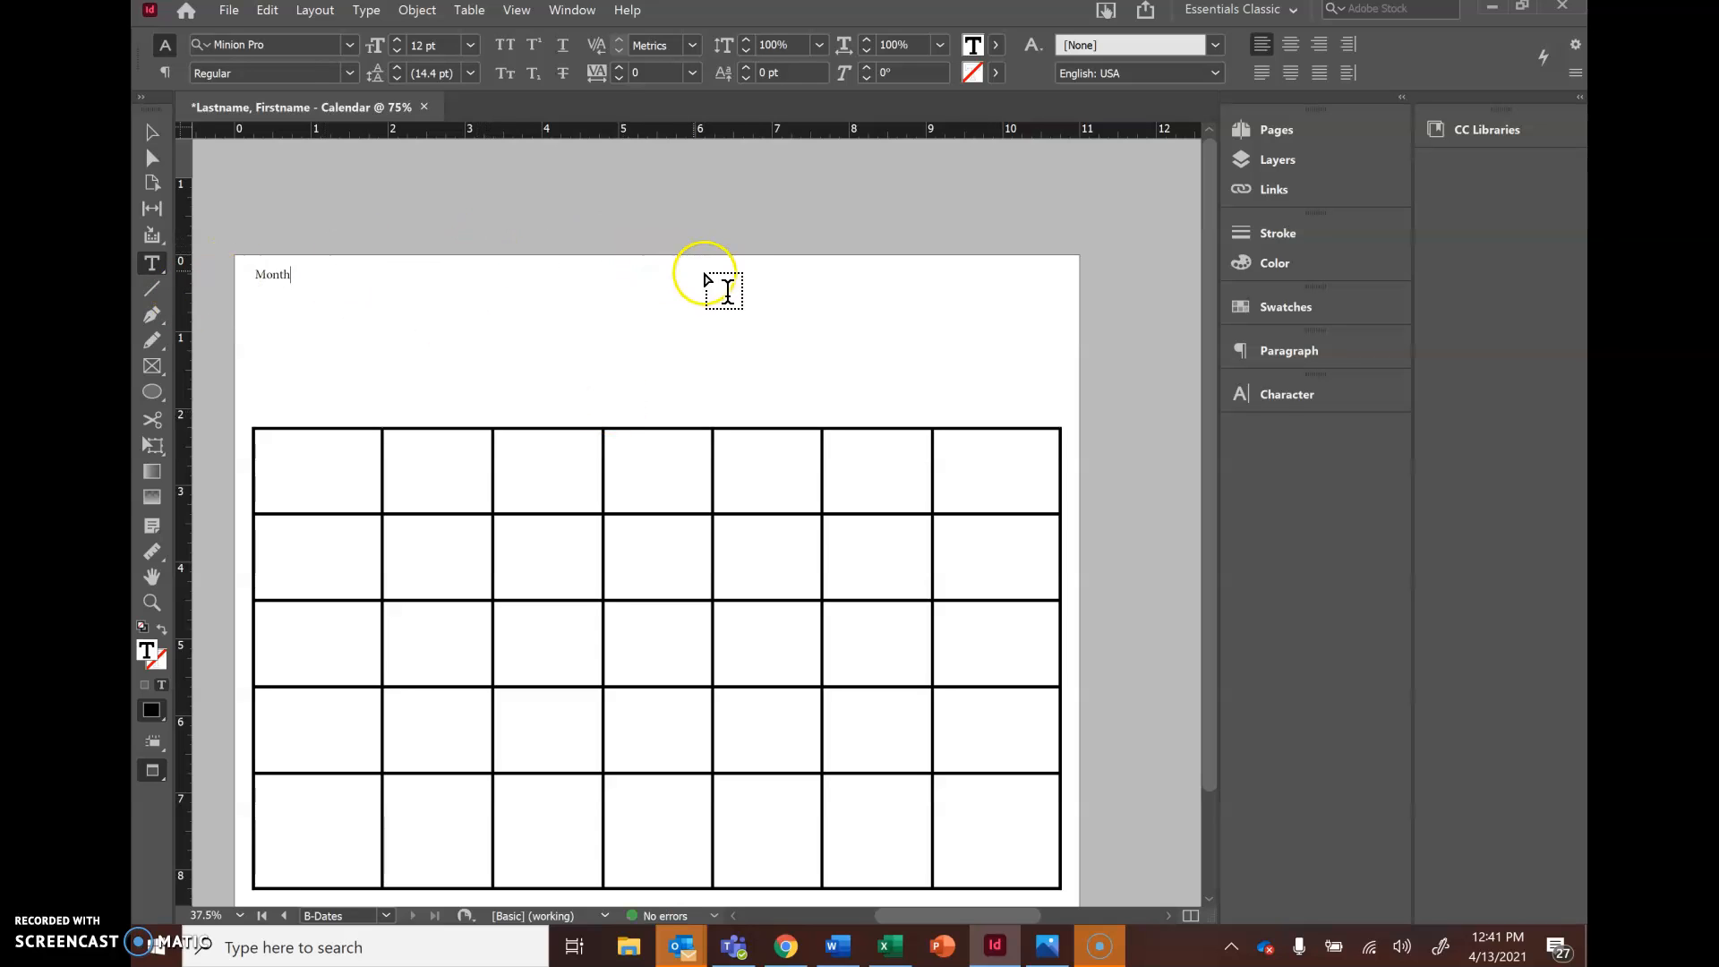
pyautogui.moveTo(744, 269)
pyautogui.mouseDown()
pyautogui.moveTo(913, 368)
pyautogui.moveTo(1039, 410)
pyautogui.mouseUp()
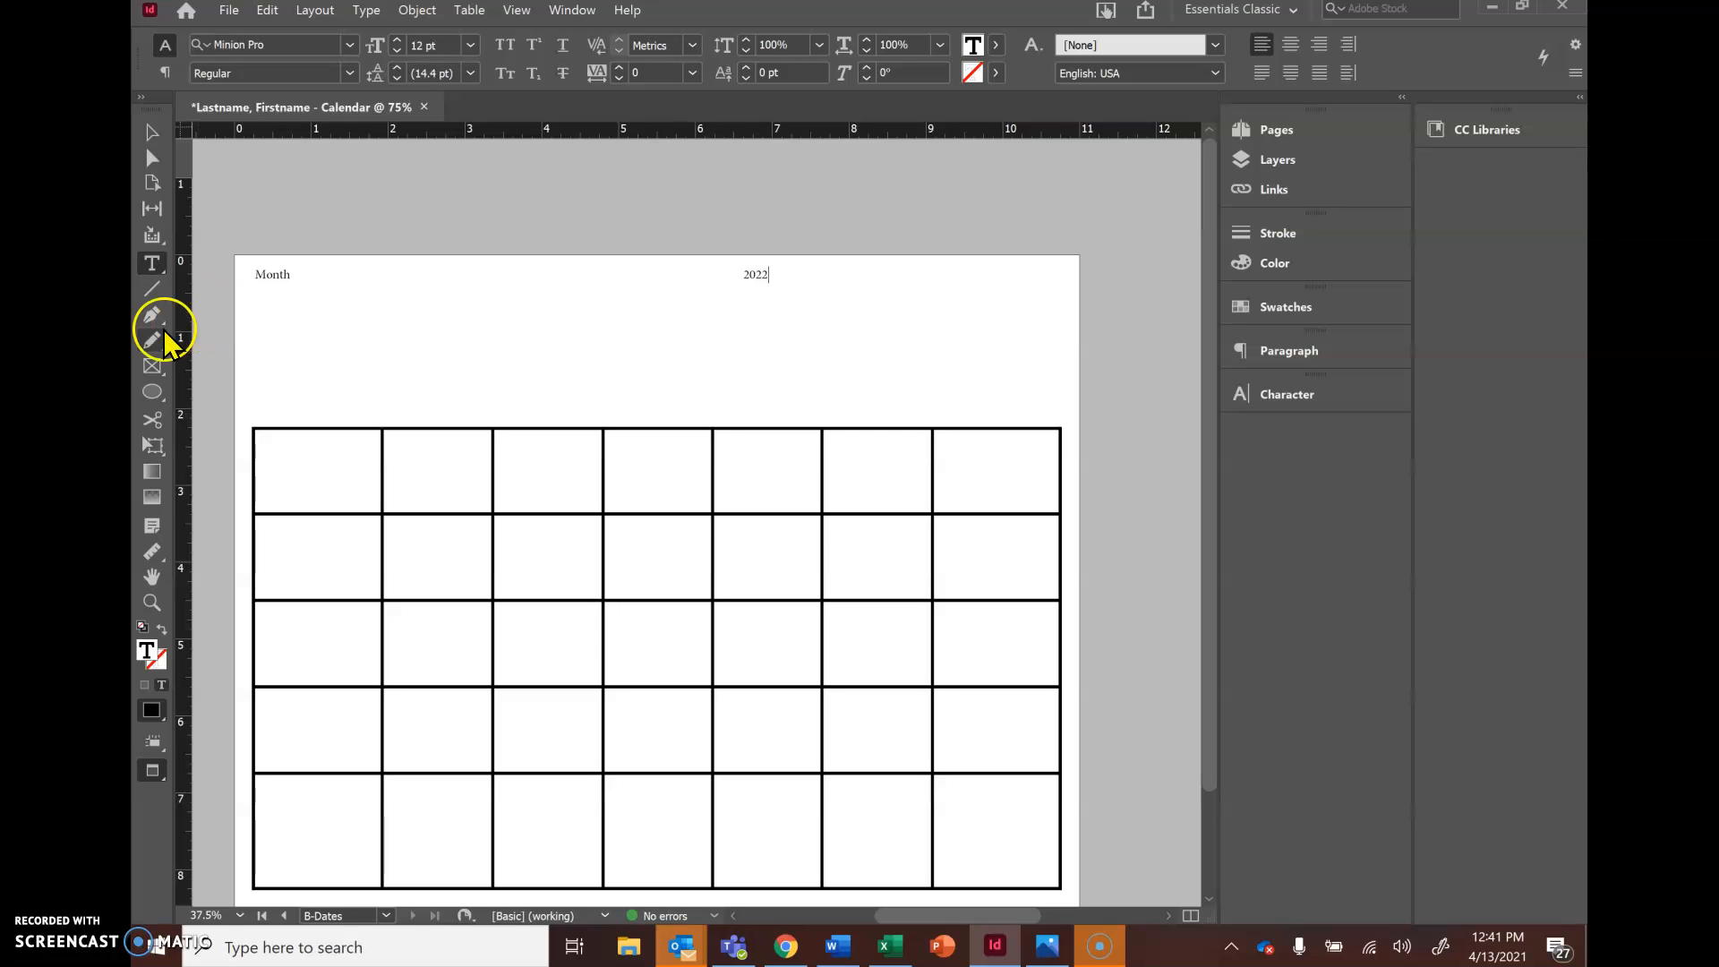
# - Set the Month text in the Magneto font at 80 pt
pyautogui.moveTo(292, 272); pyautogui.dragTo(238, 276)
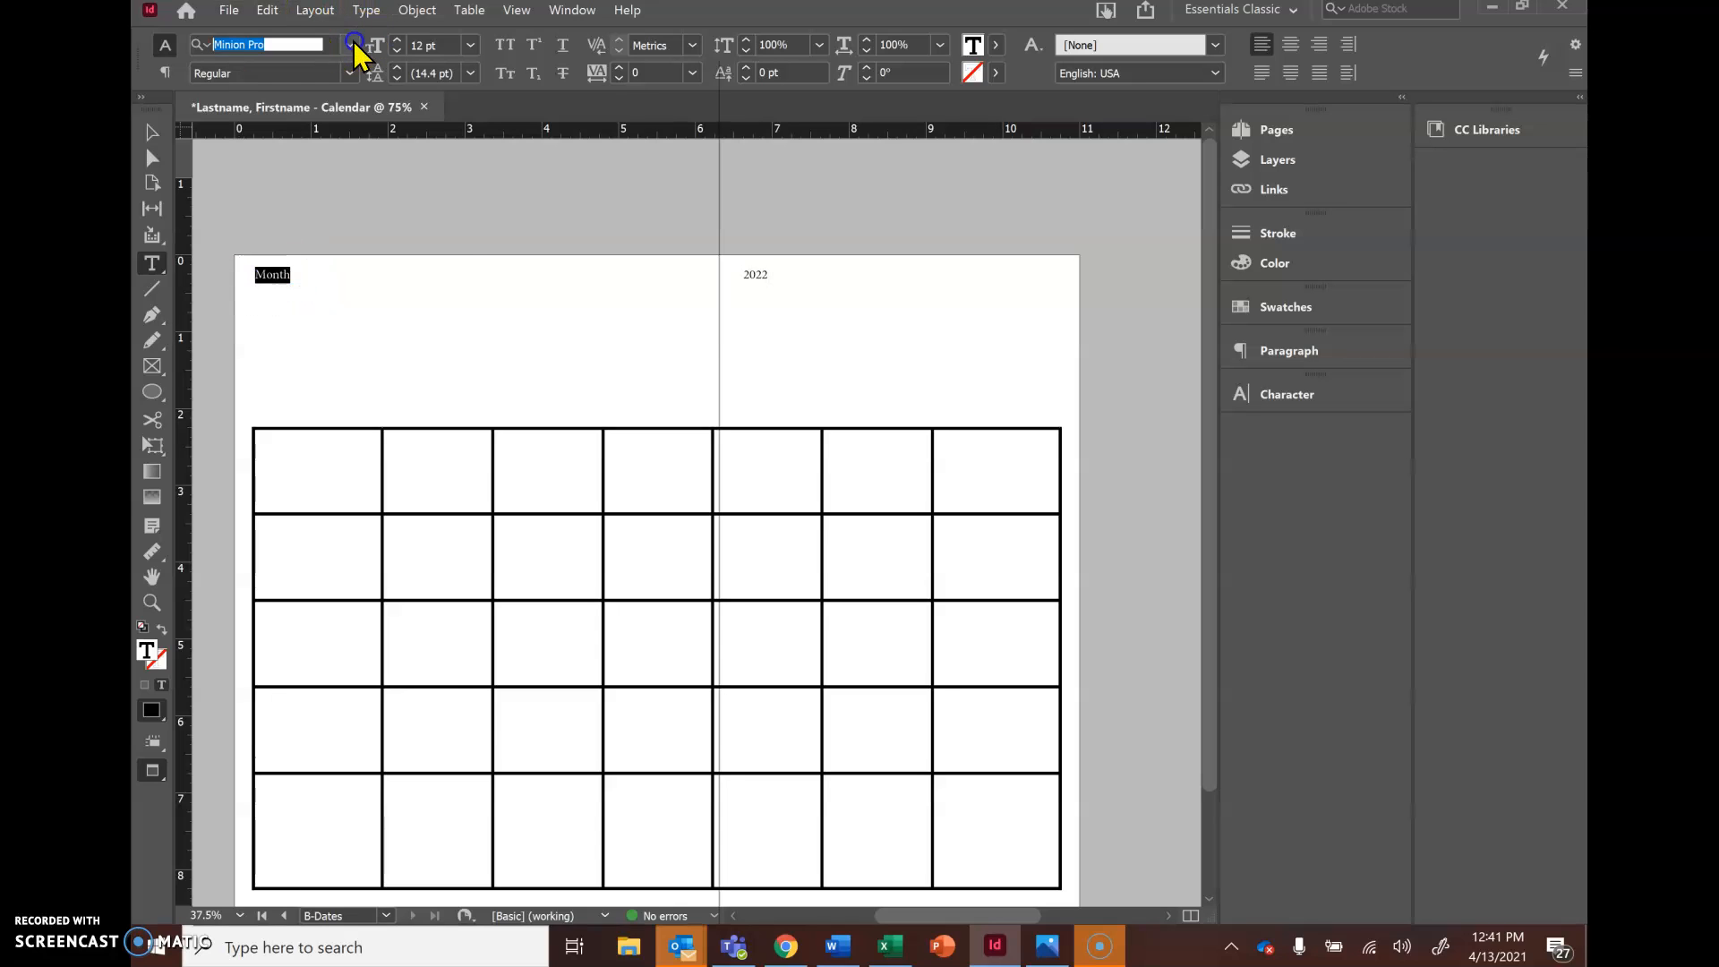
pyautogui.click(350, 45)
pyautogui.click(504, 371)
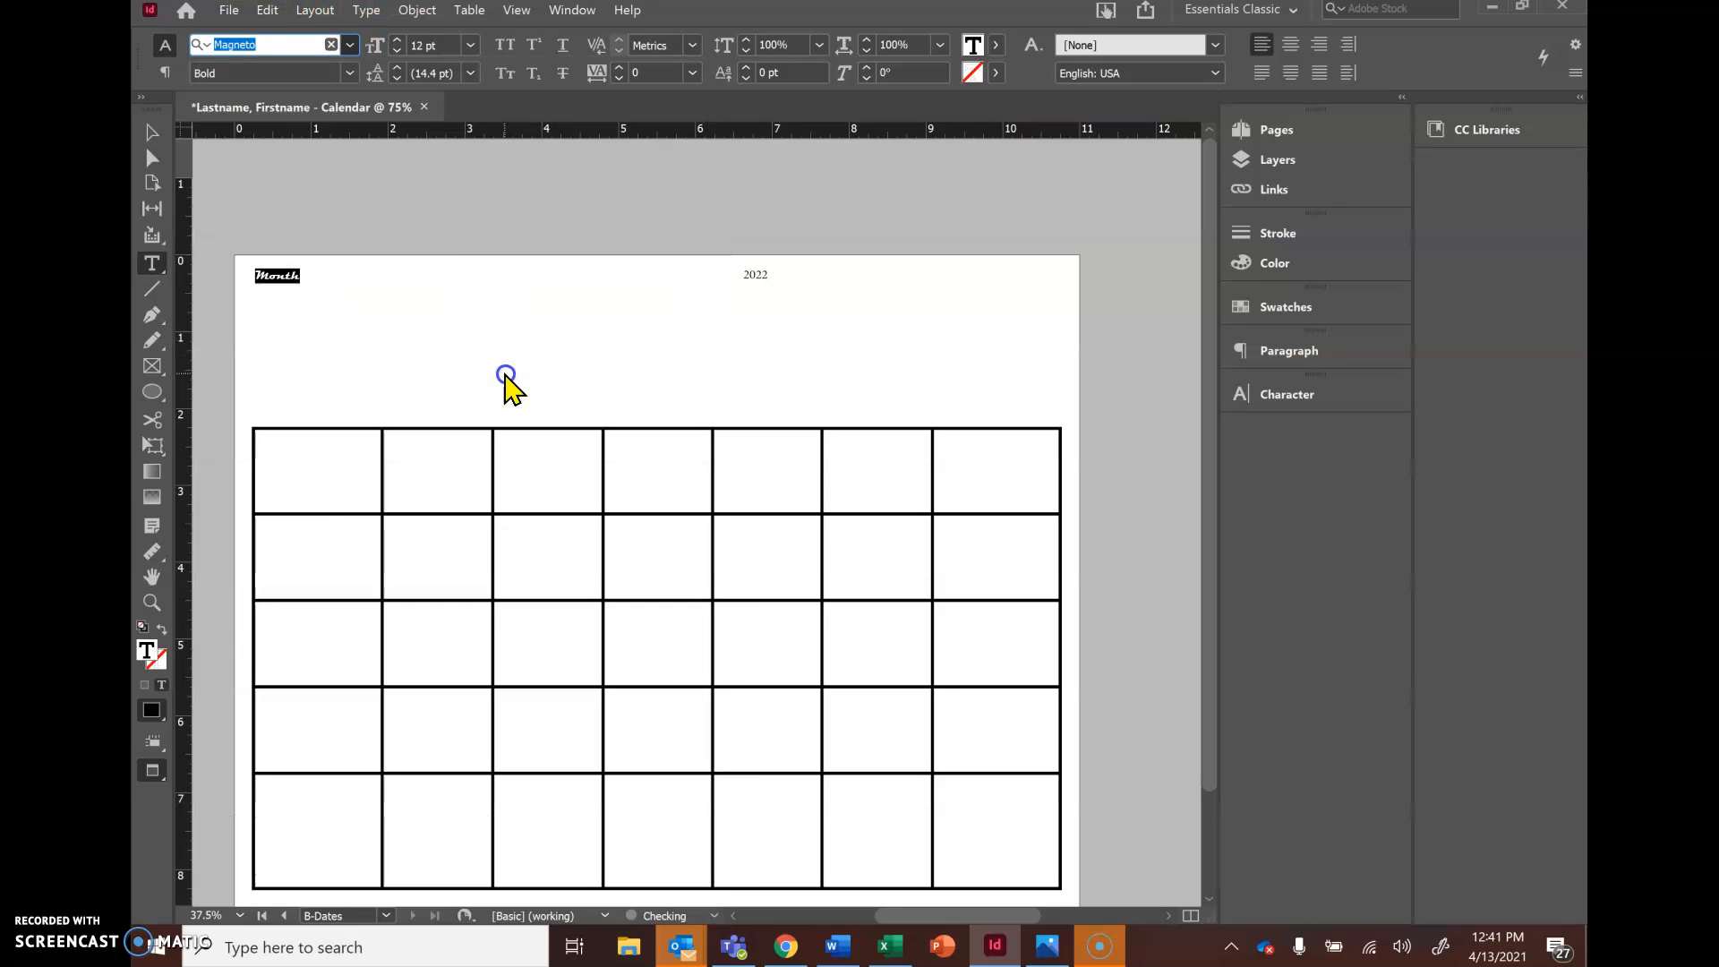
pyautogui.click(397, 43)
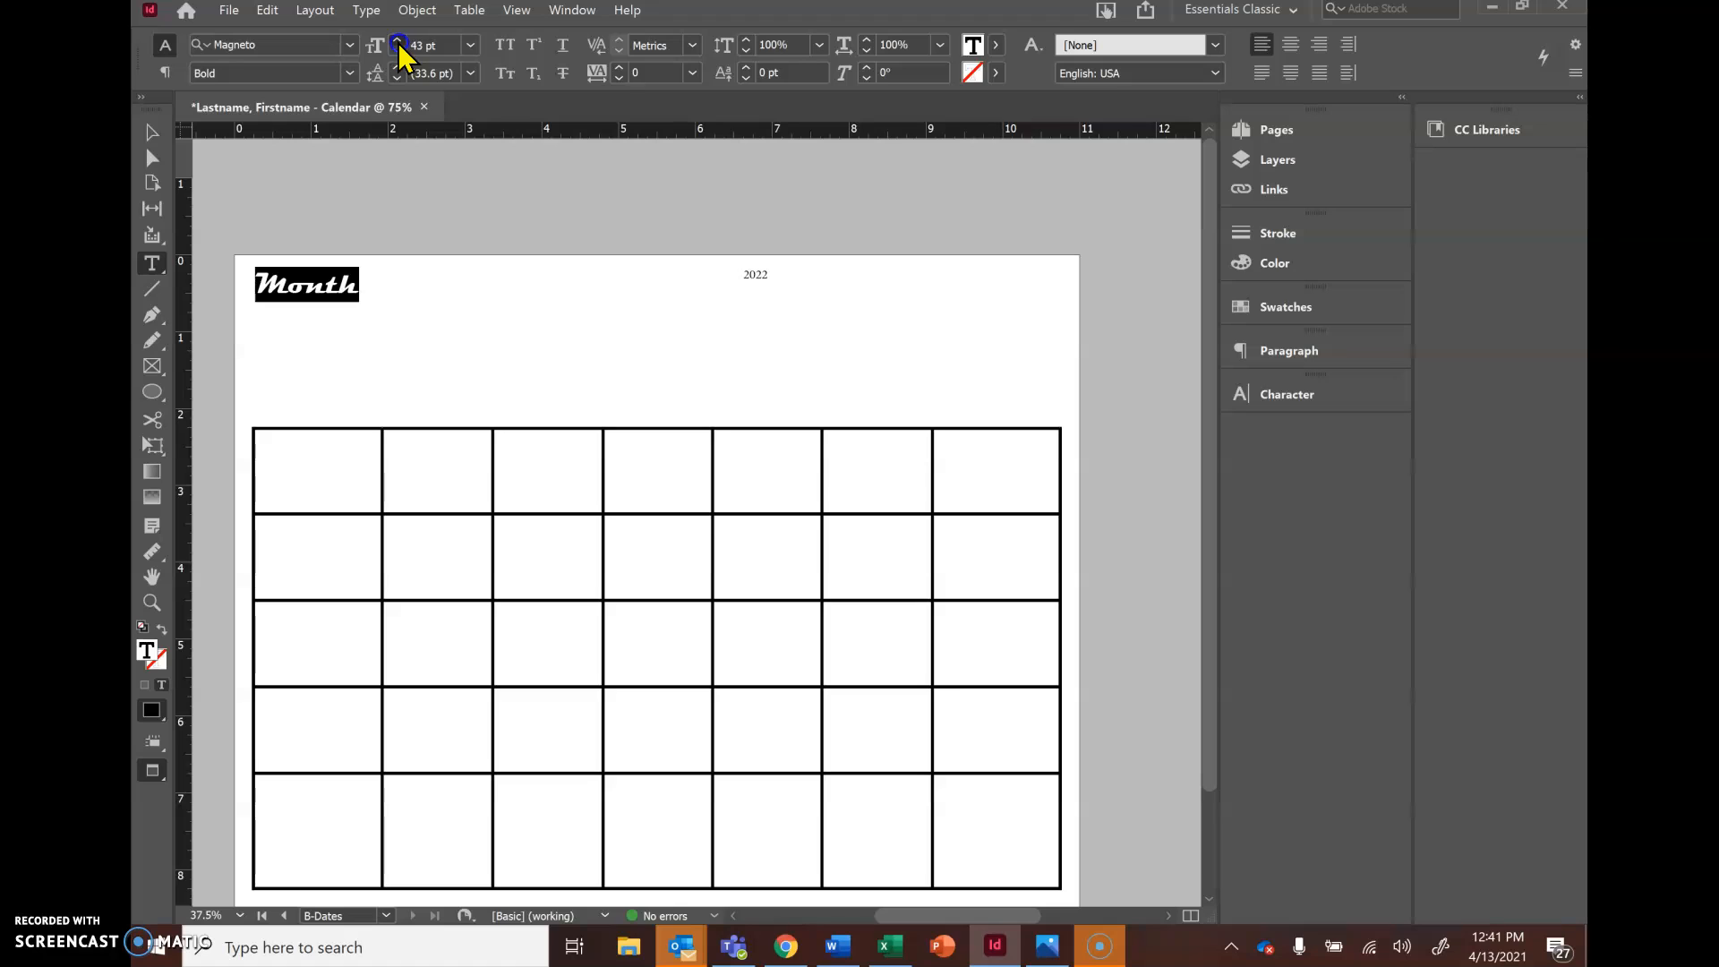
pyautogui.click(397, 43)
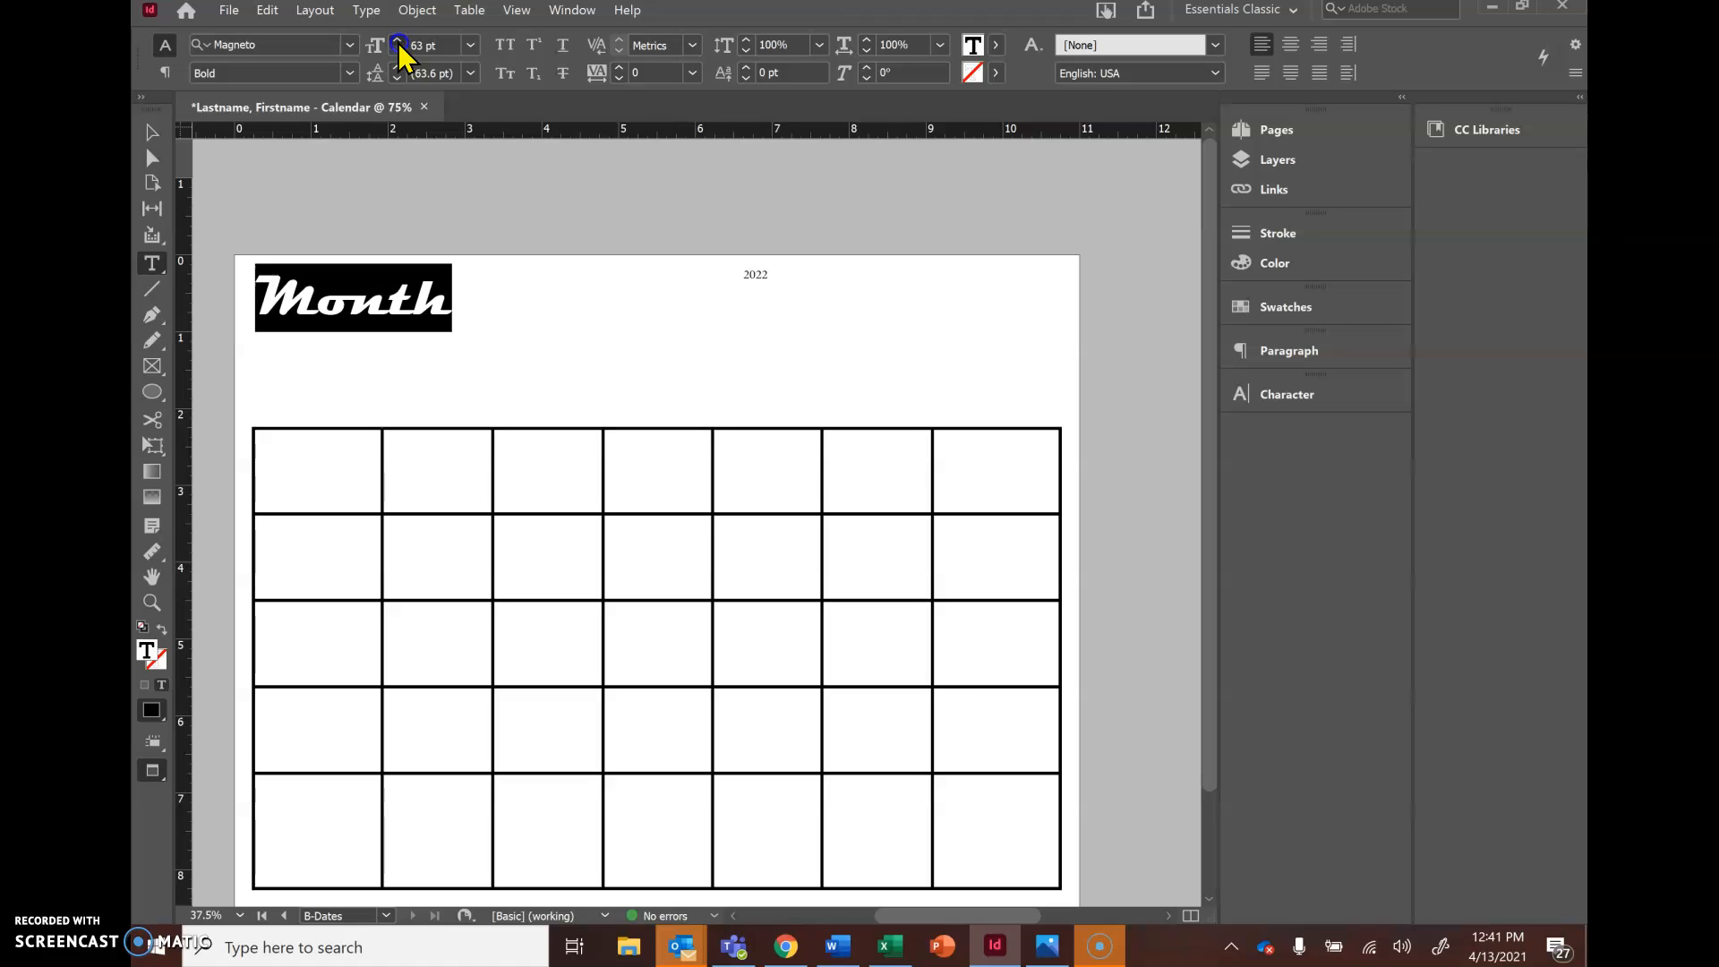
pyautogui.click(397, 43)
pyautogui.click(398, 43)
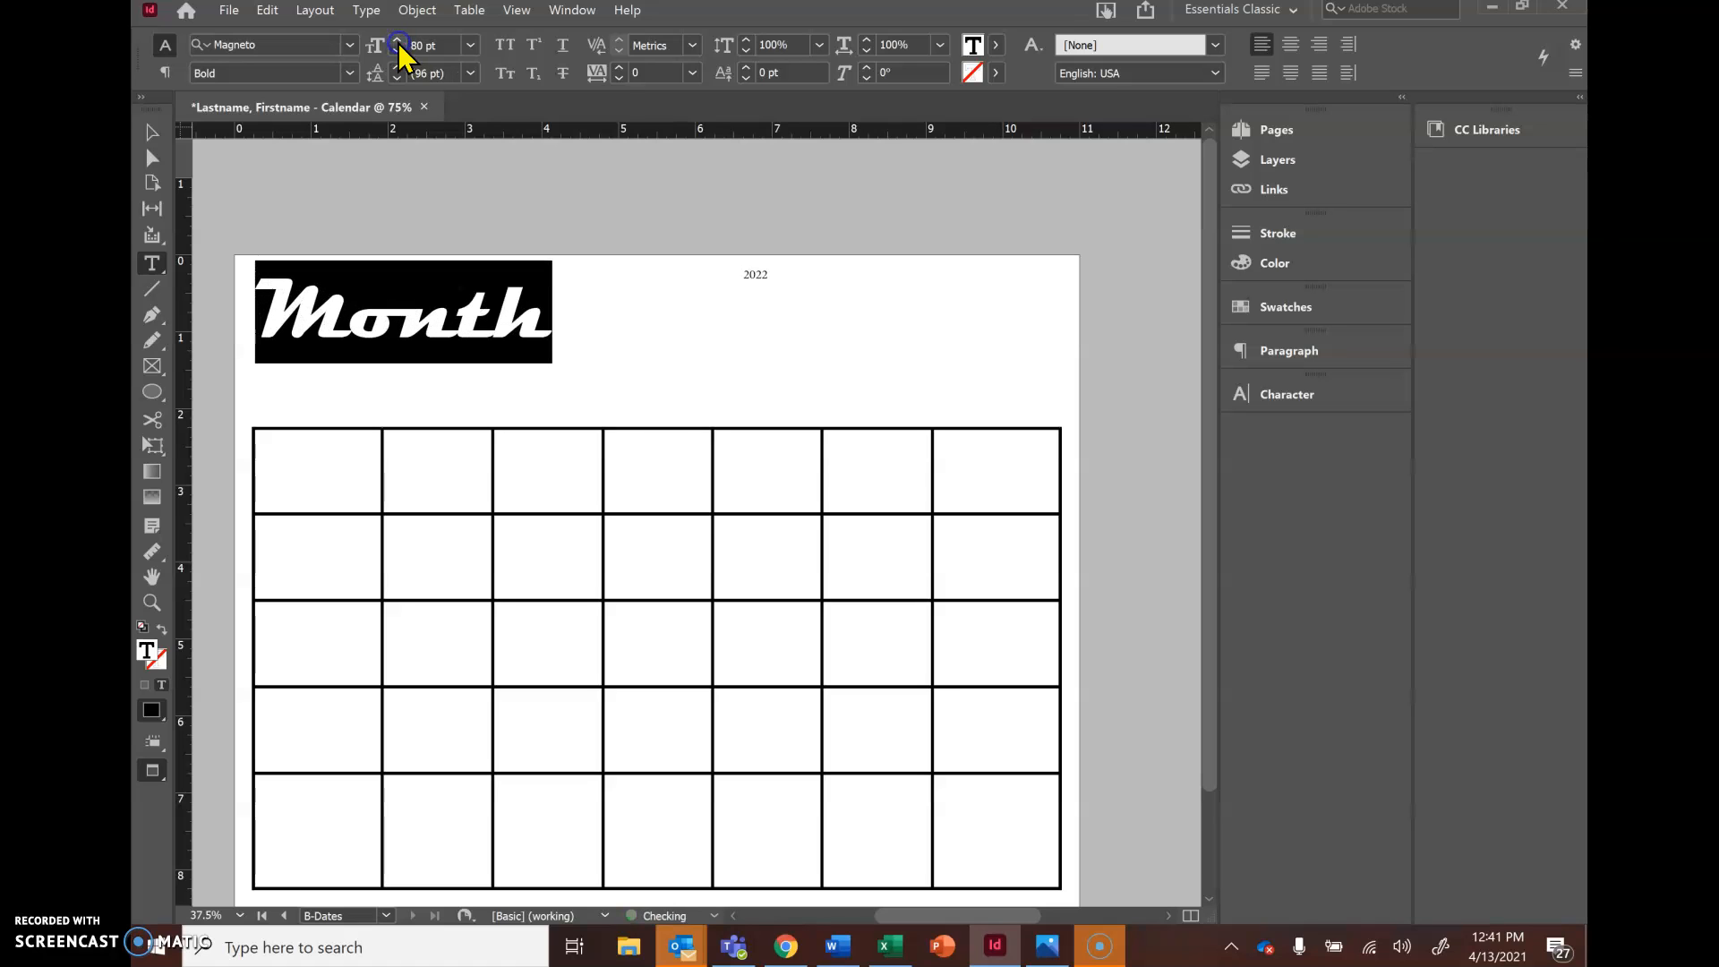
# - Centre the Month text in its frame and shorten the frame to about 1.04 in high
pyautogui.click(1289, 46)
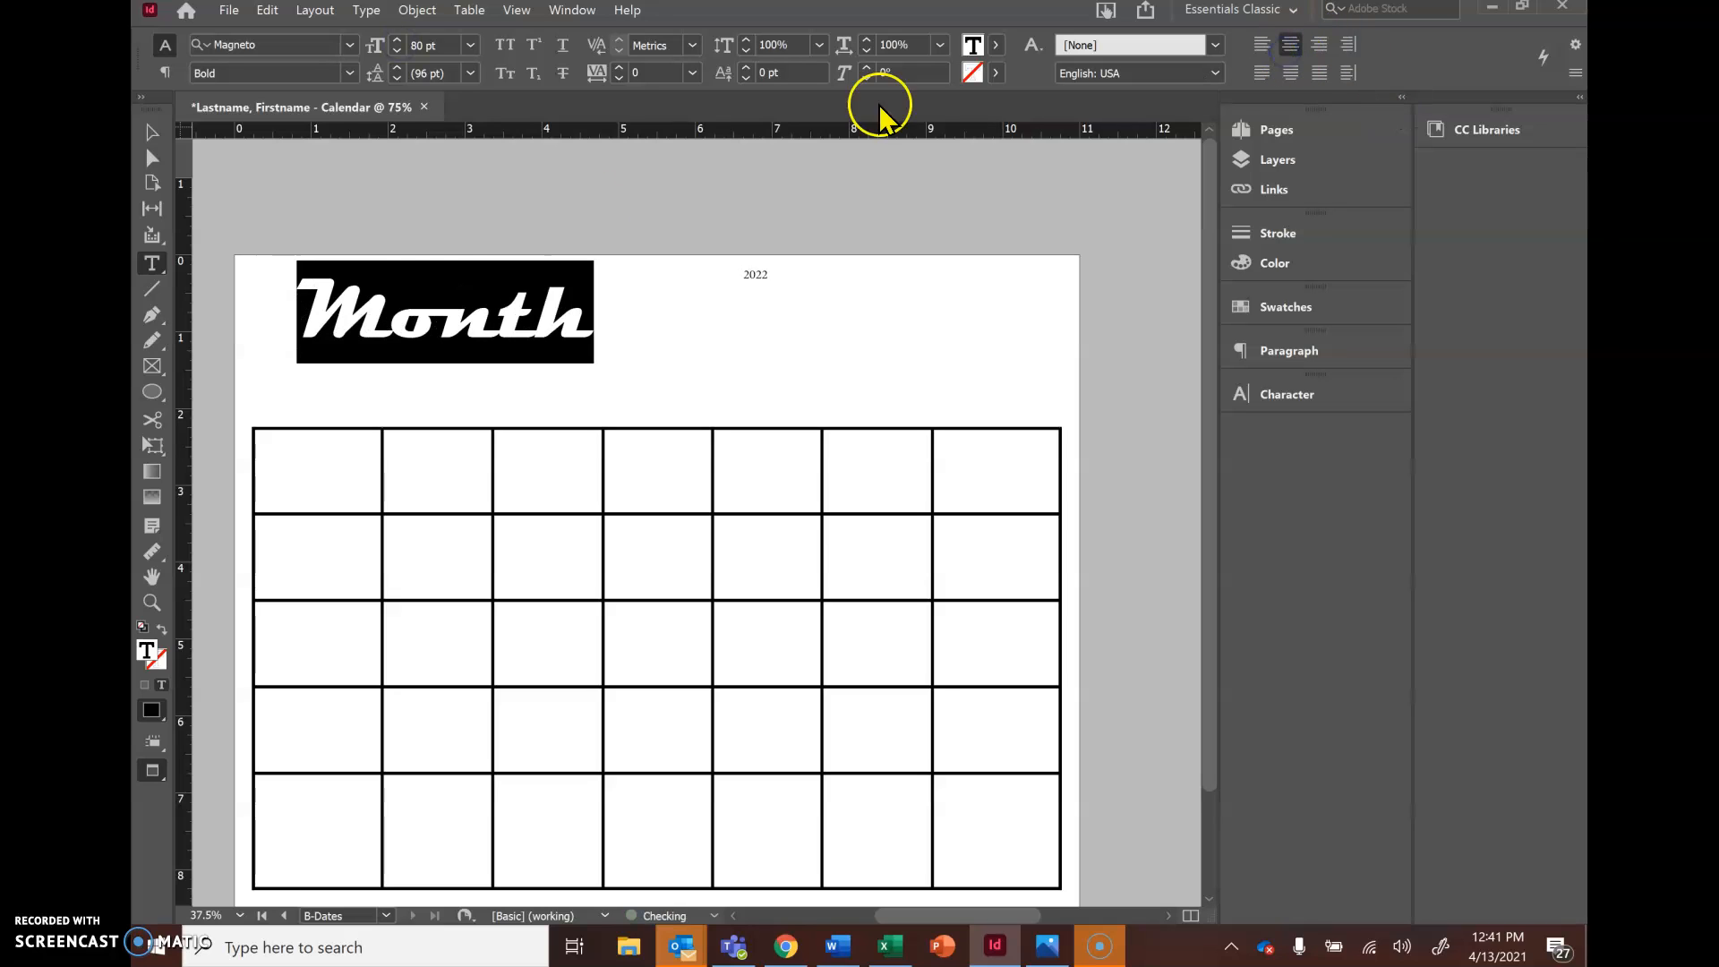
pyautogui.click(149, 131)
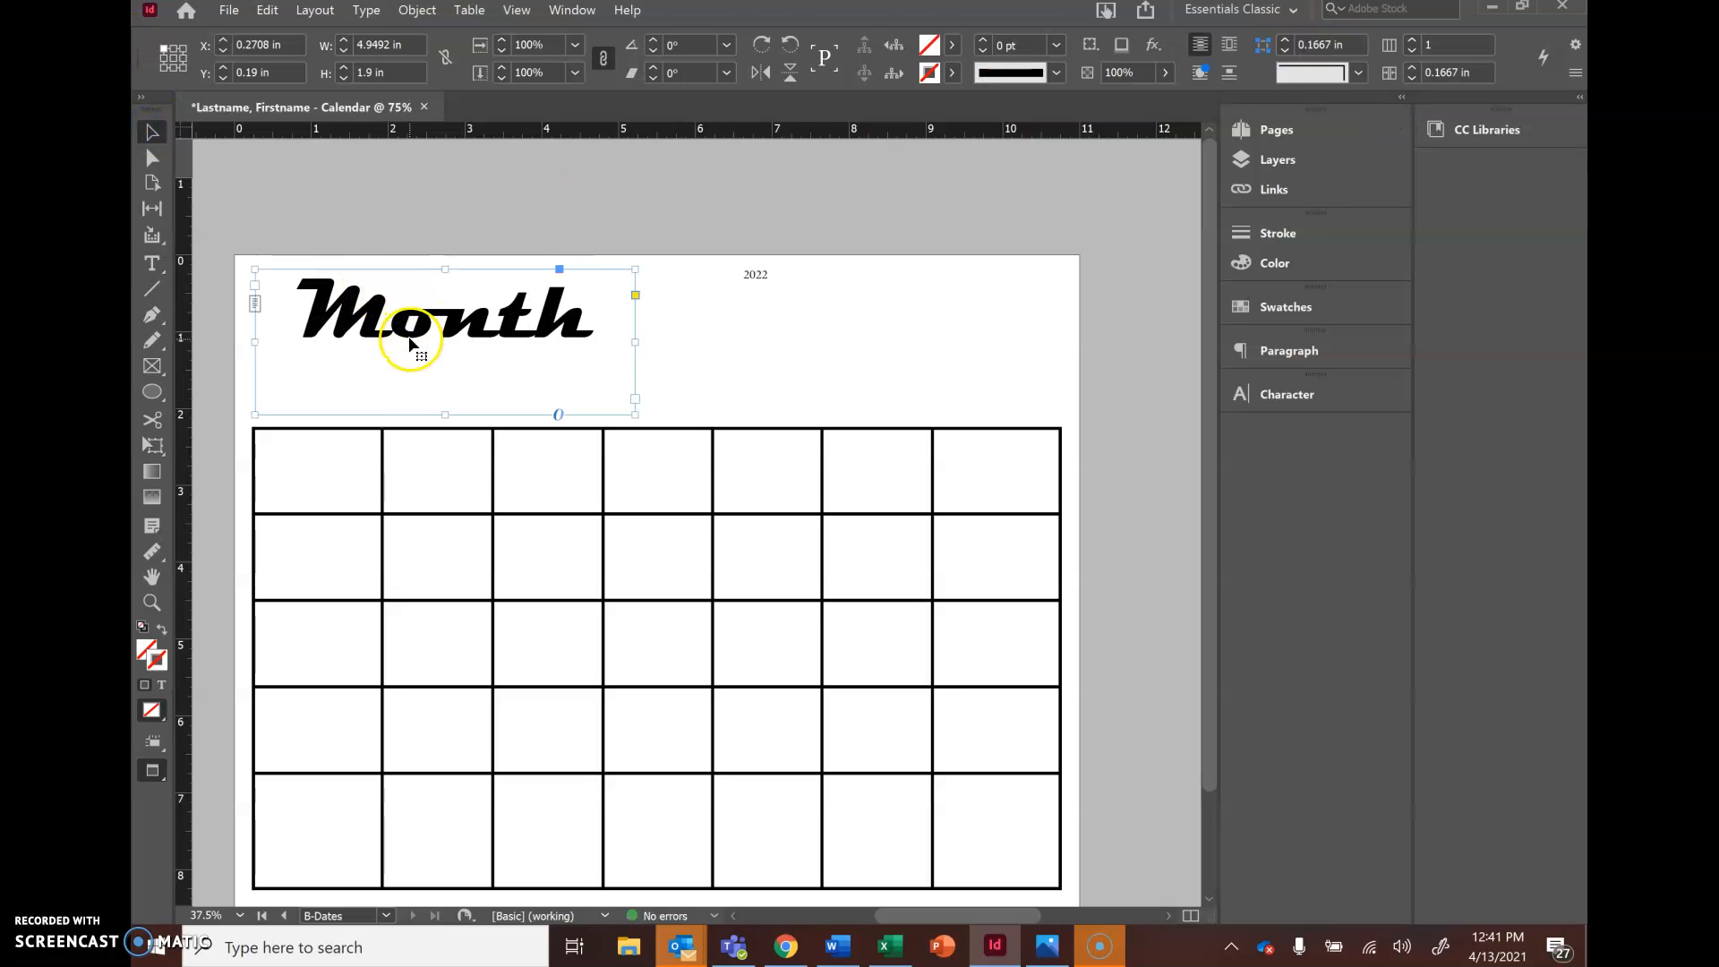
pyautogui.moveTo(447, 418); pyautogui.dragTo(388, 324)
# - Set the 2022 text in the Matura MT Script Capitals font and enlarge it to heading size
pyautogui.click(784, 278)
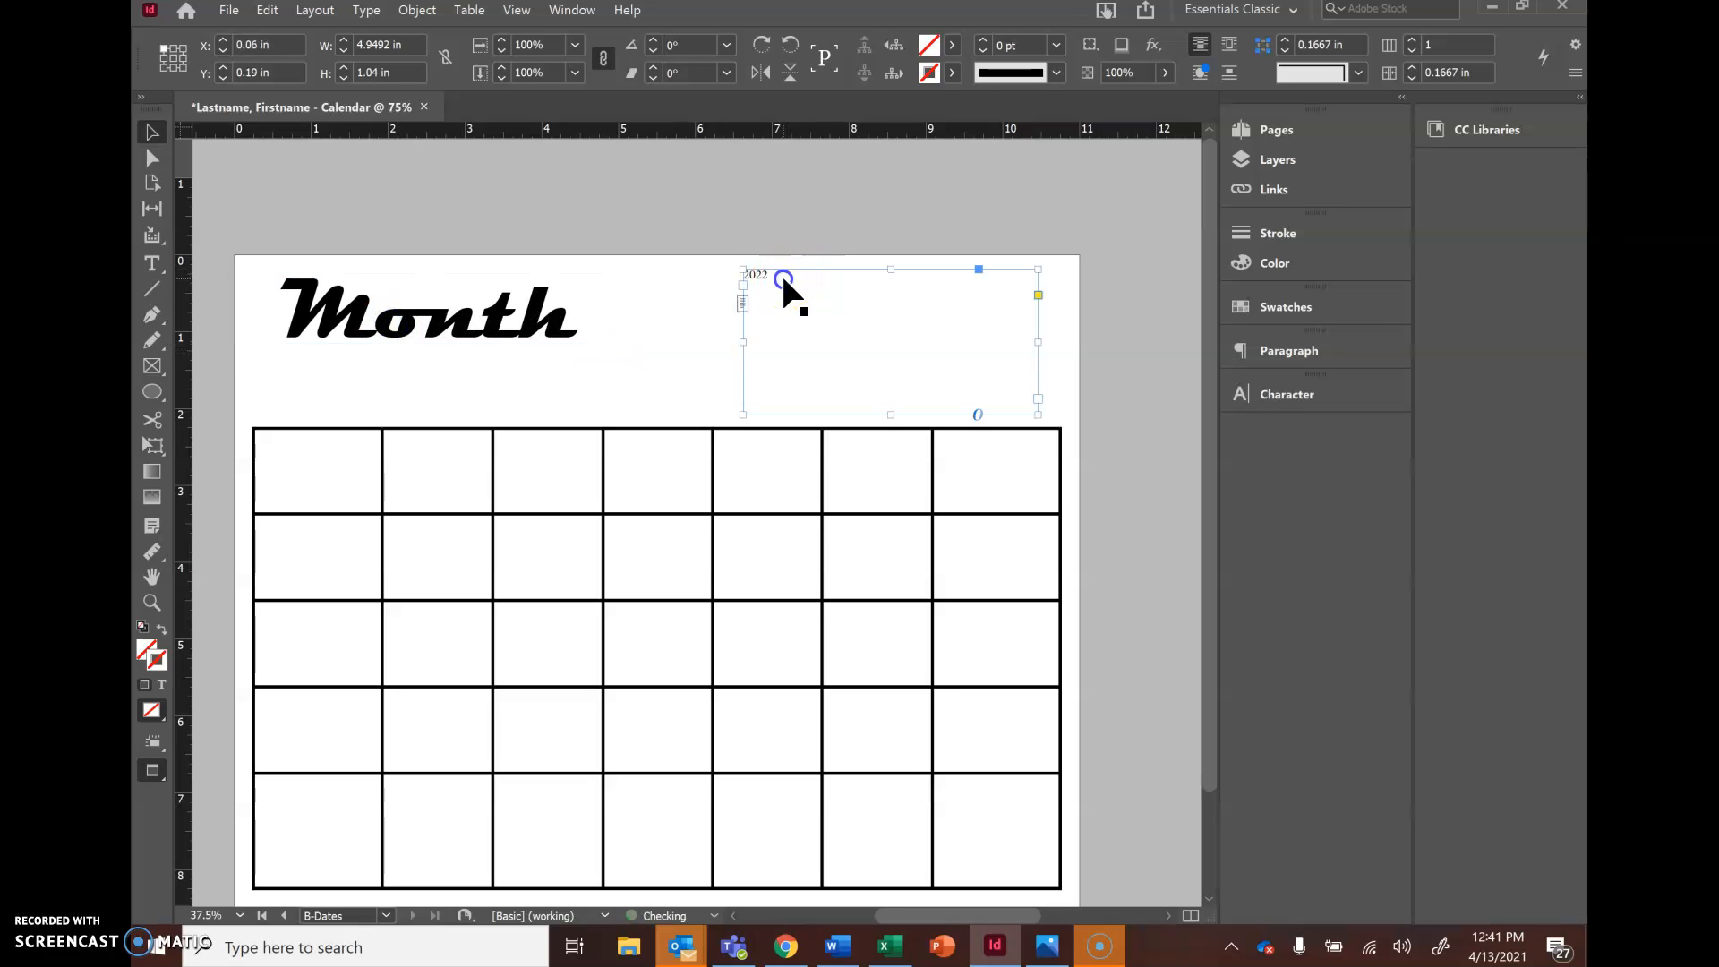
pyautogui.click(152, 263)
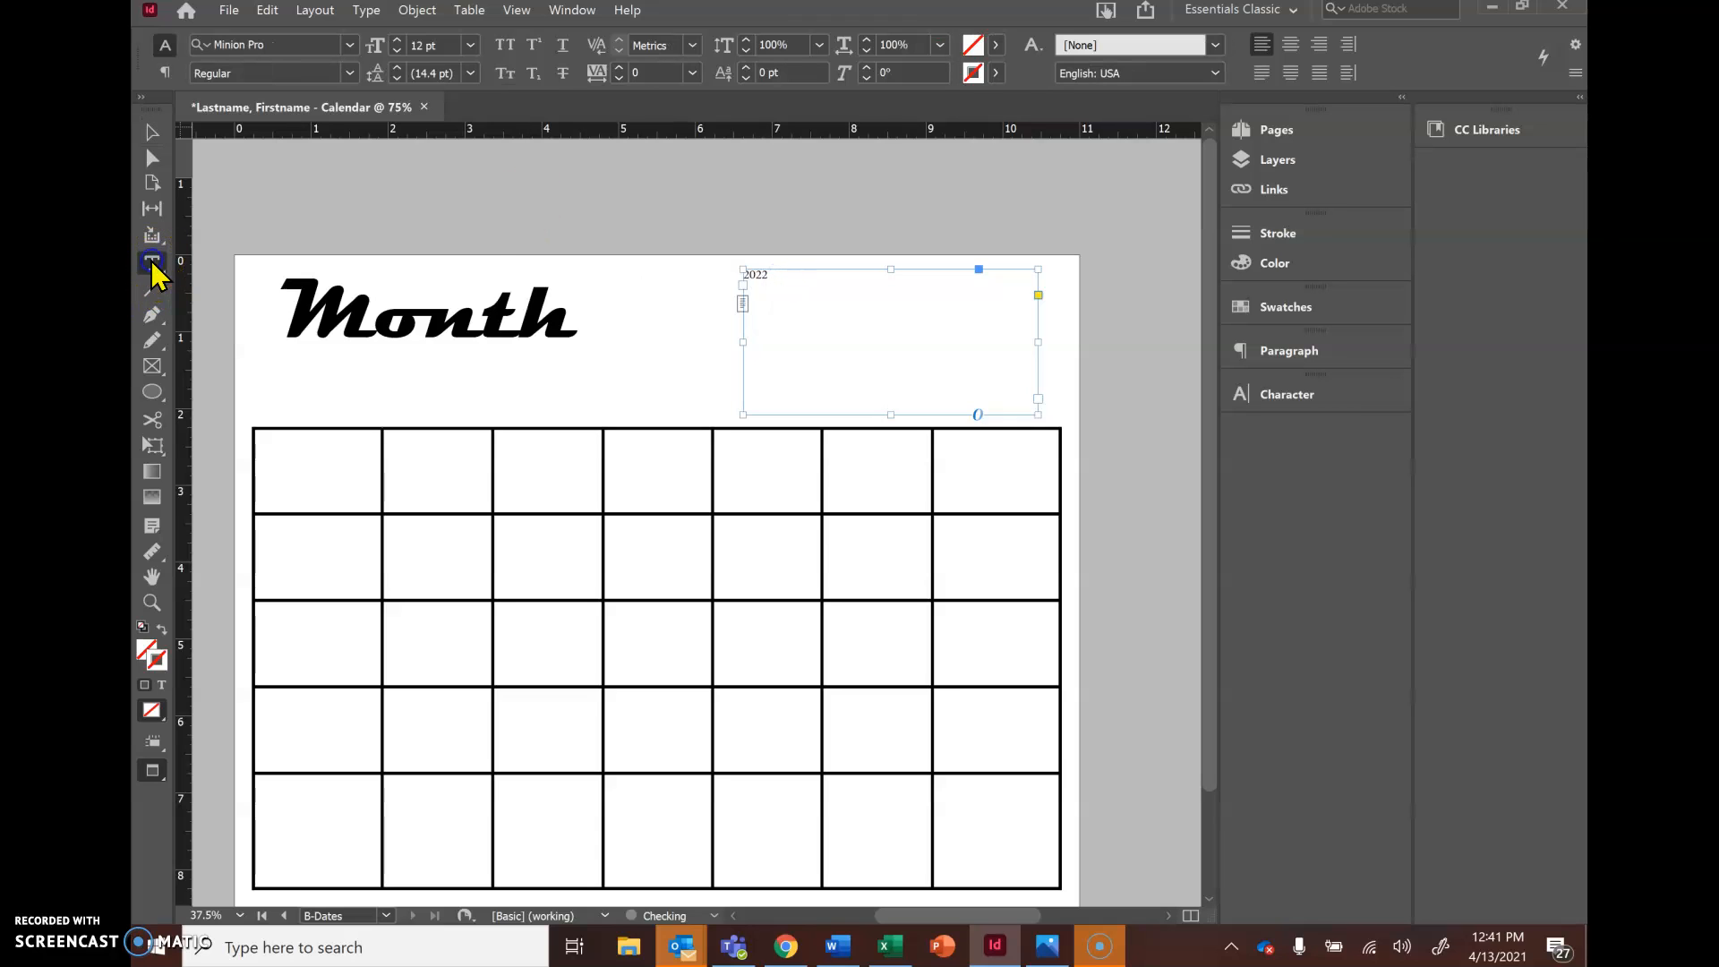
pyautogui.click(687, 285)
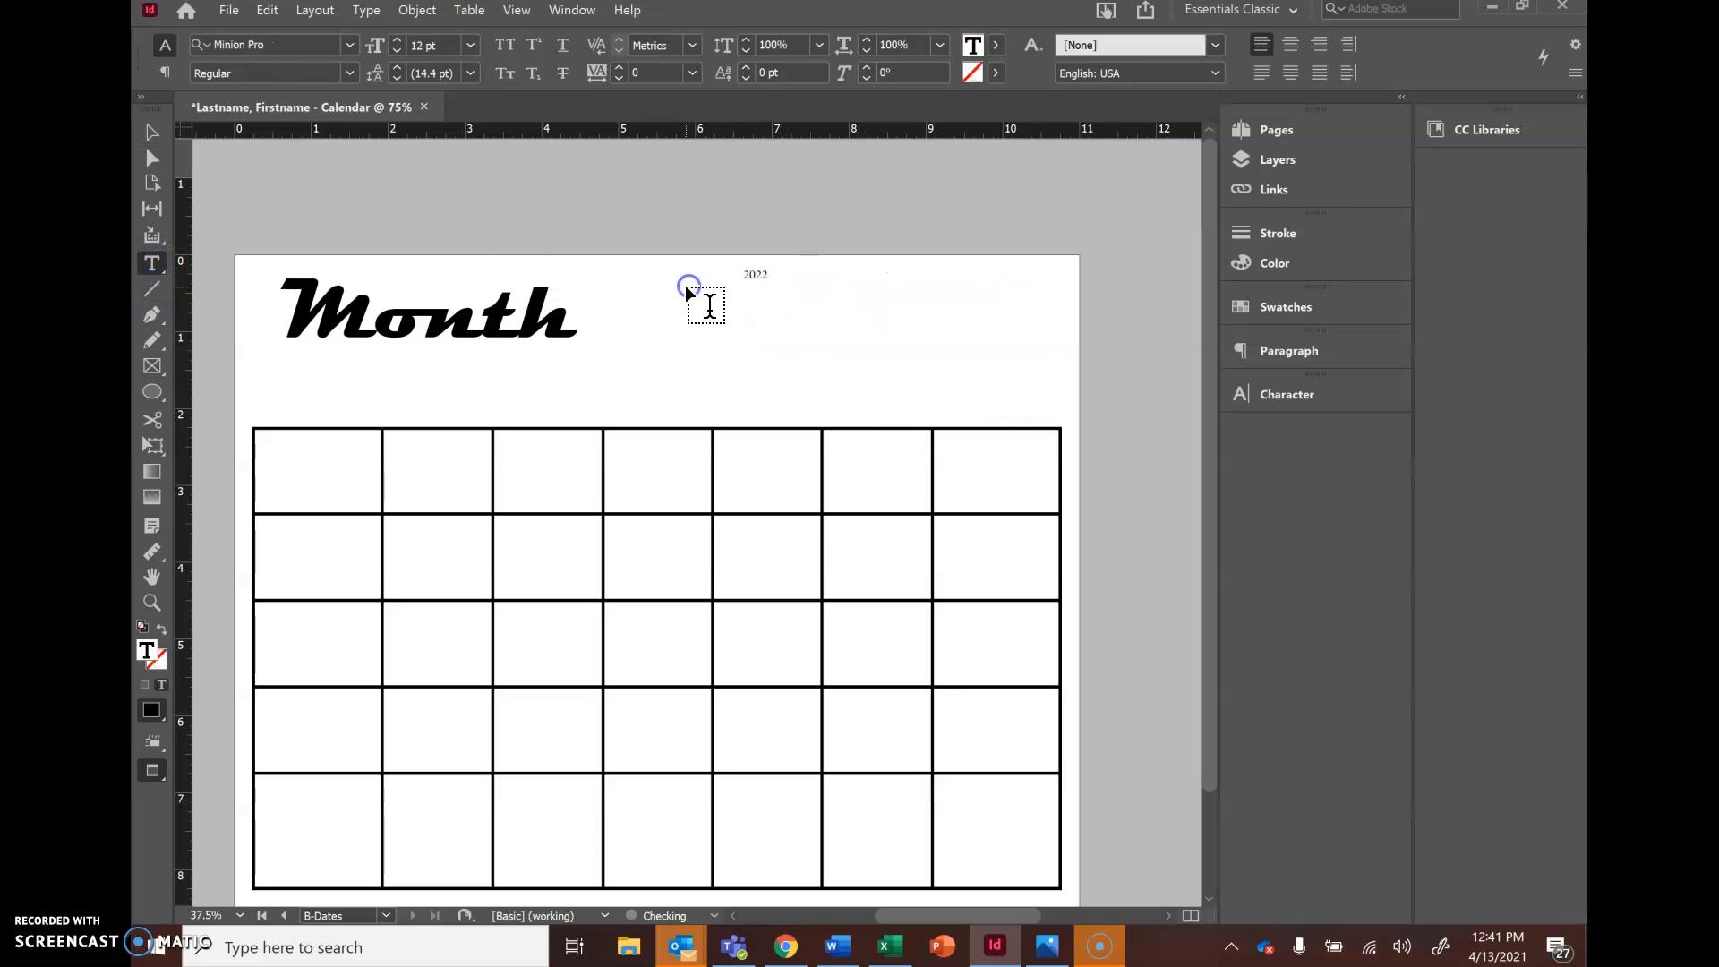
pyautogui.doubleClick(765, 273)
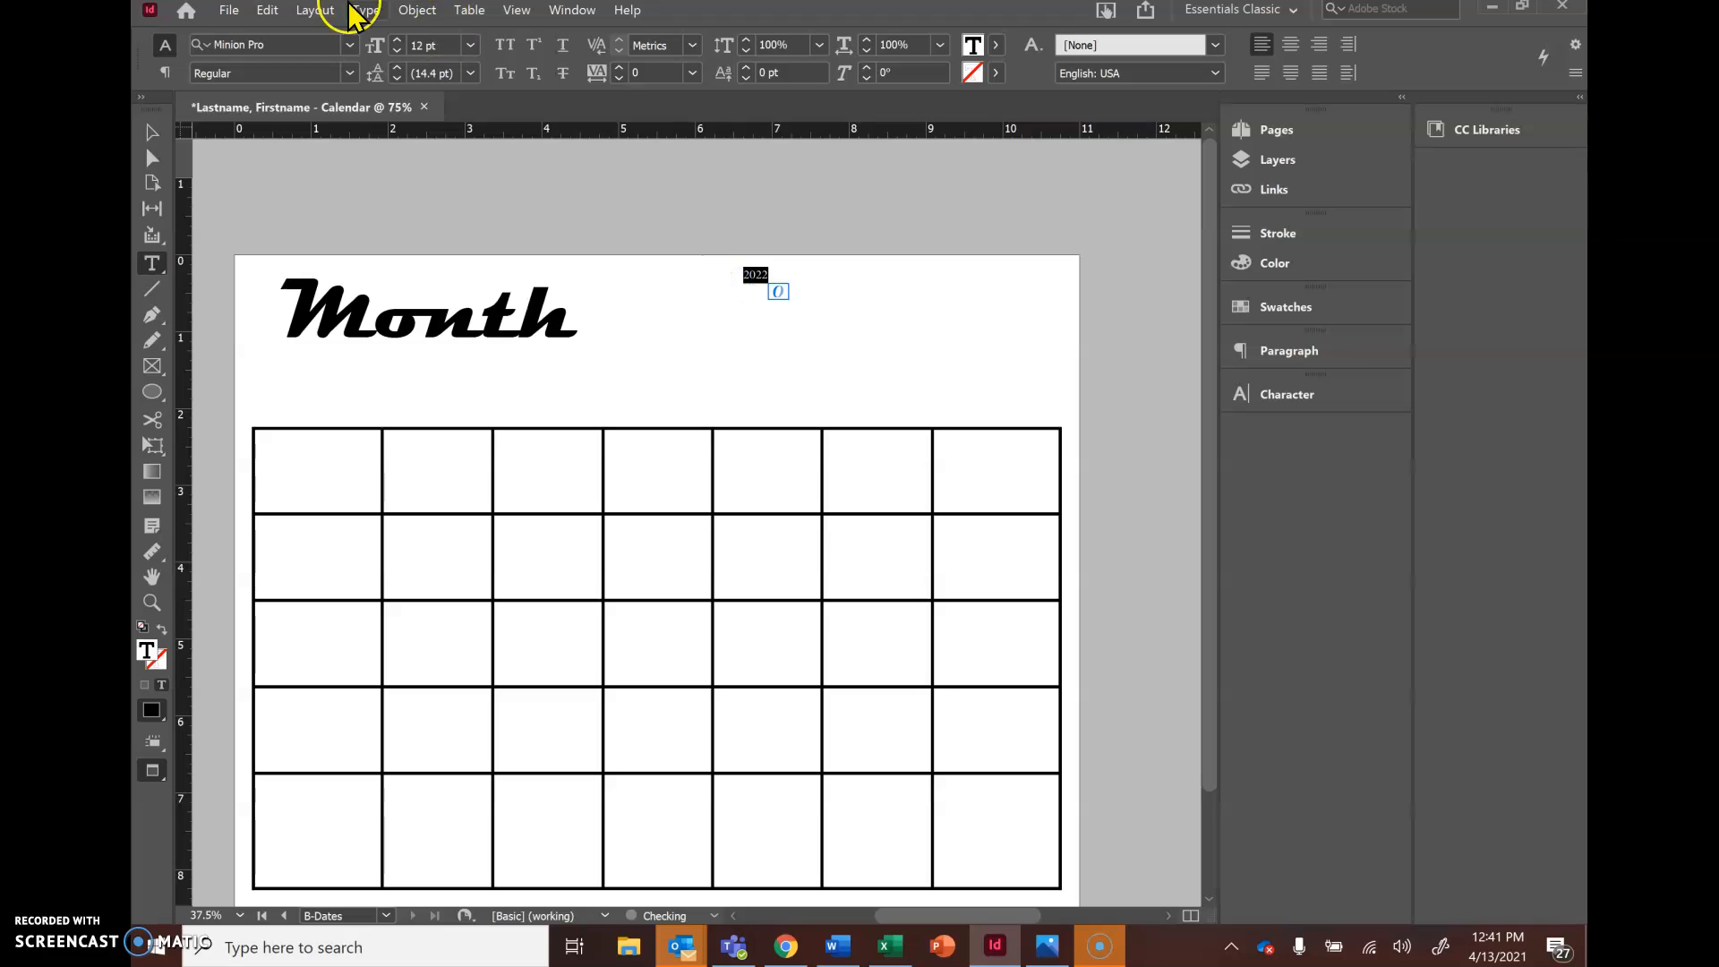
pyautogui.click(349, 45)
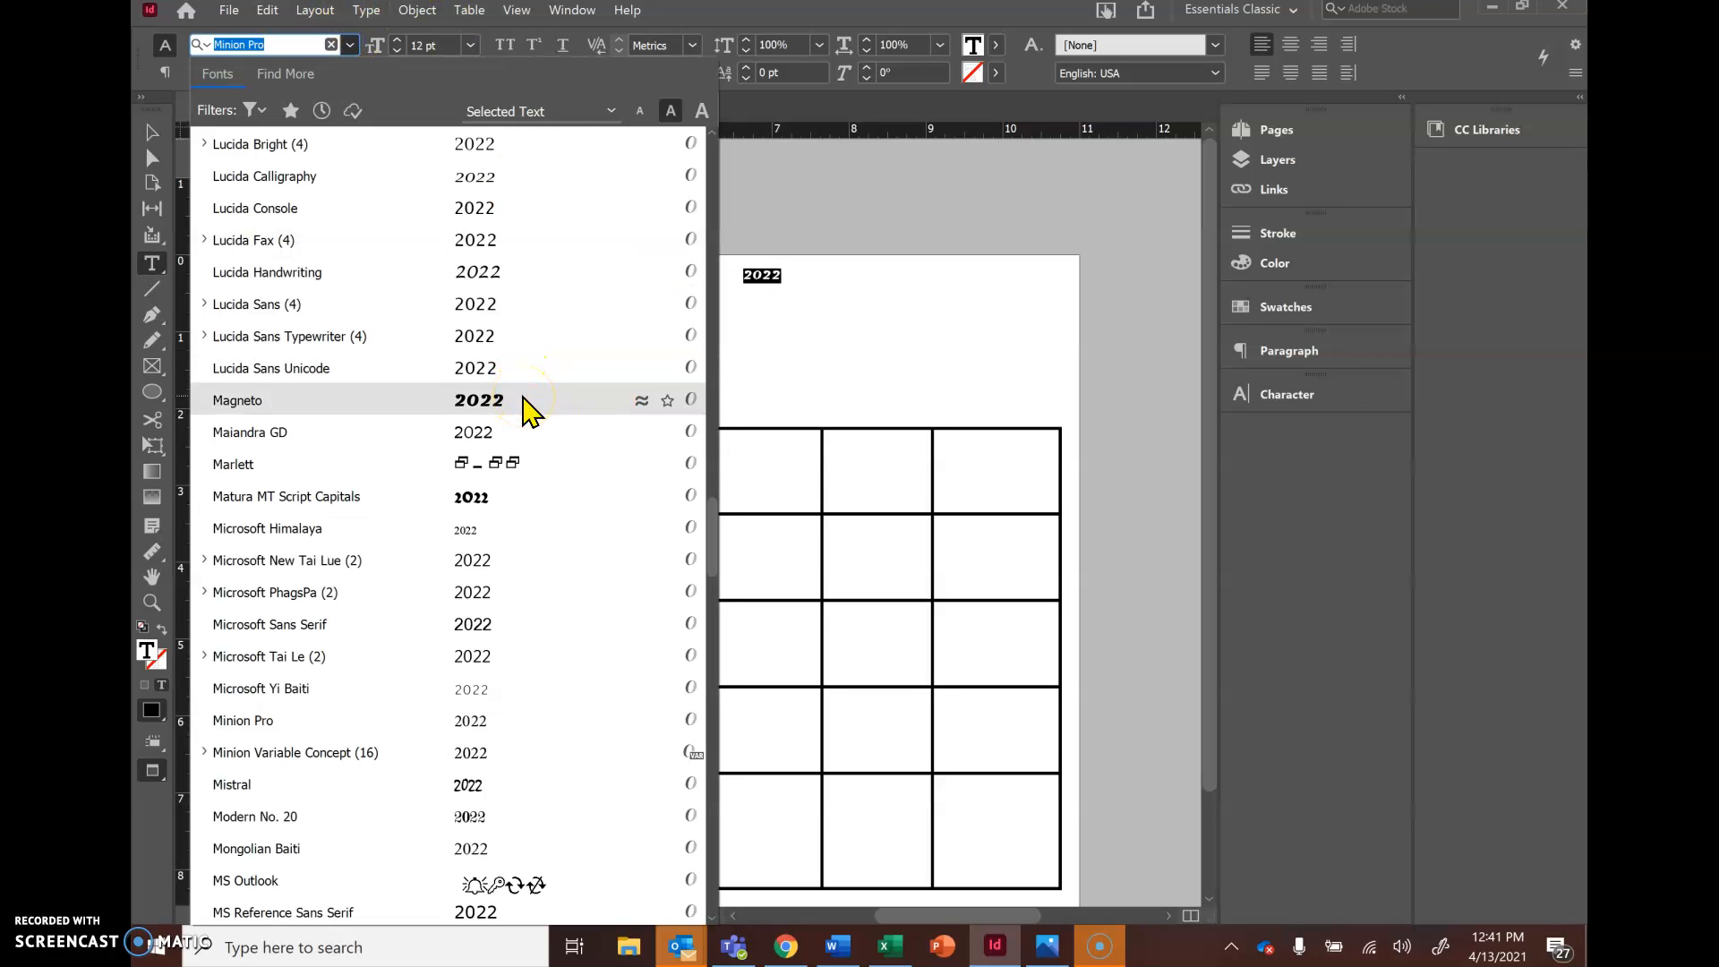
pyautogui.click(512, 498)
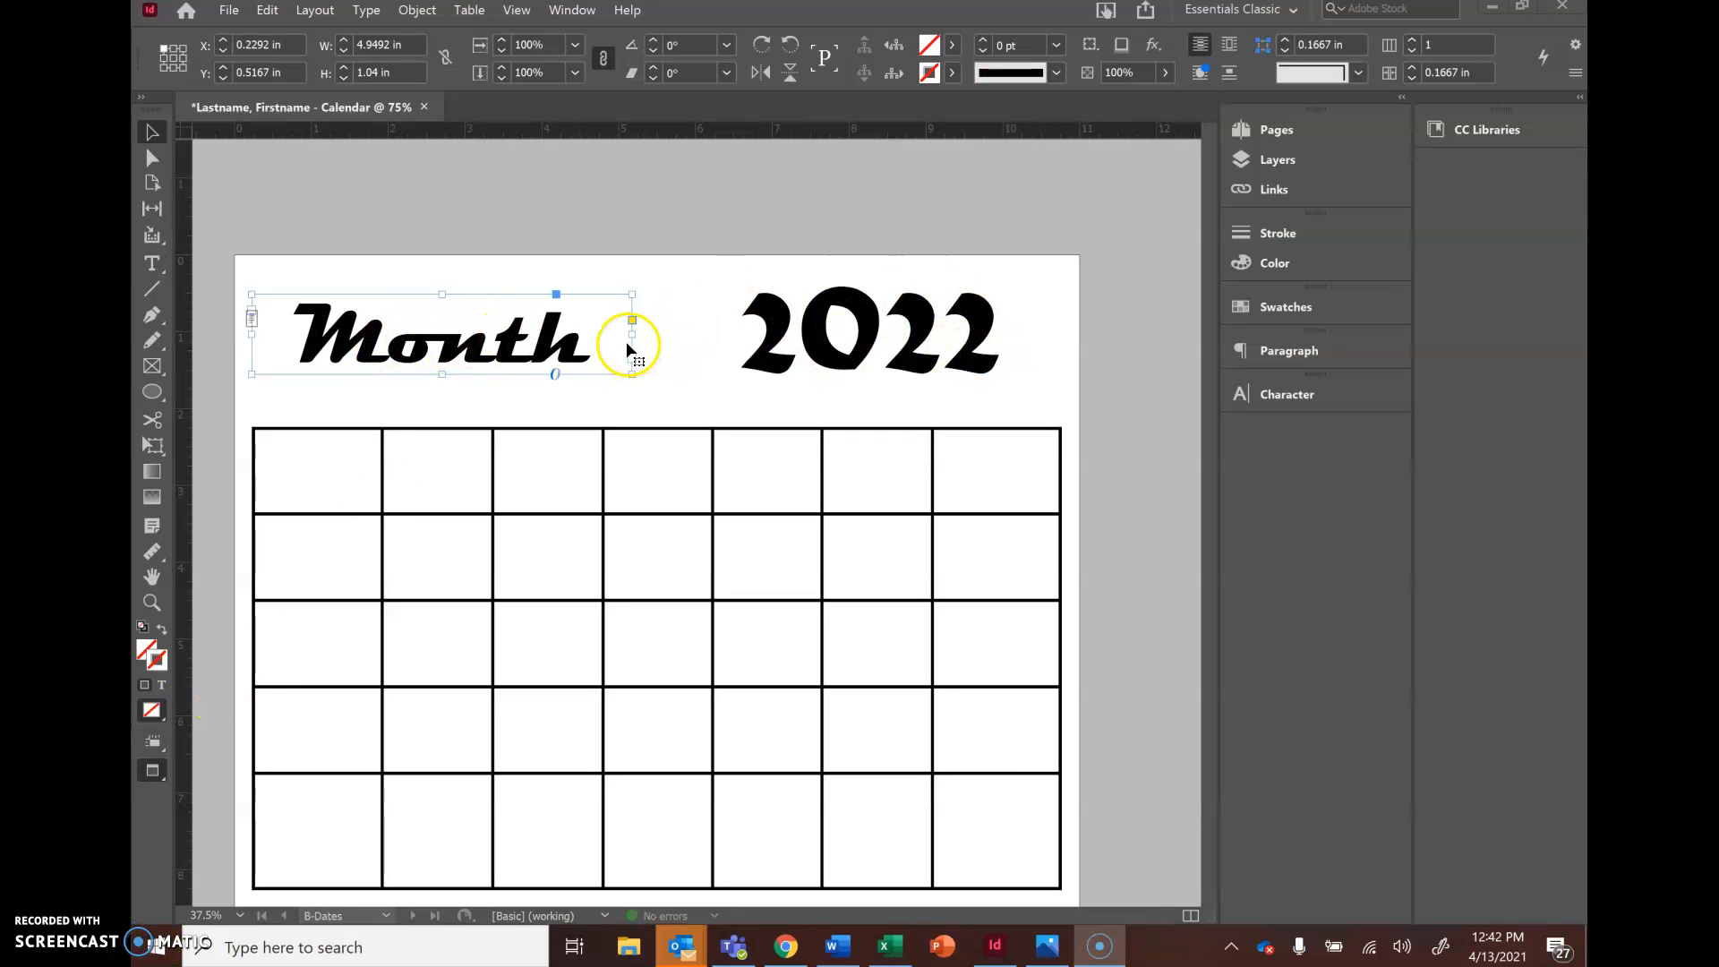
# - Draw a text frame about 1.63 in wide and 0.37 in high above the grid's first column, reading Sunday
pyautogui.click(152, 263)
pyautogui.moveTo(255, 430); pyautogui.dragTo(293, 463)
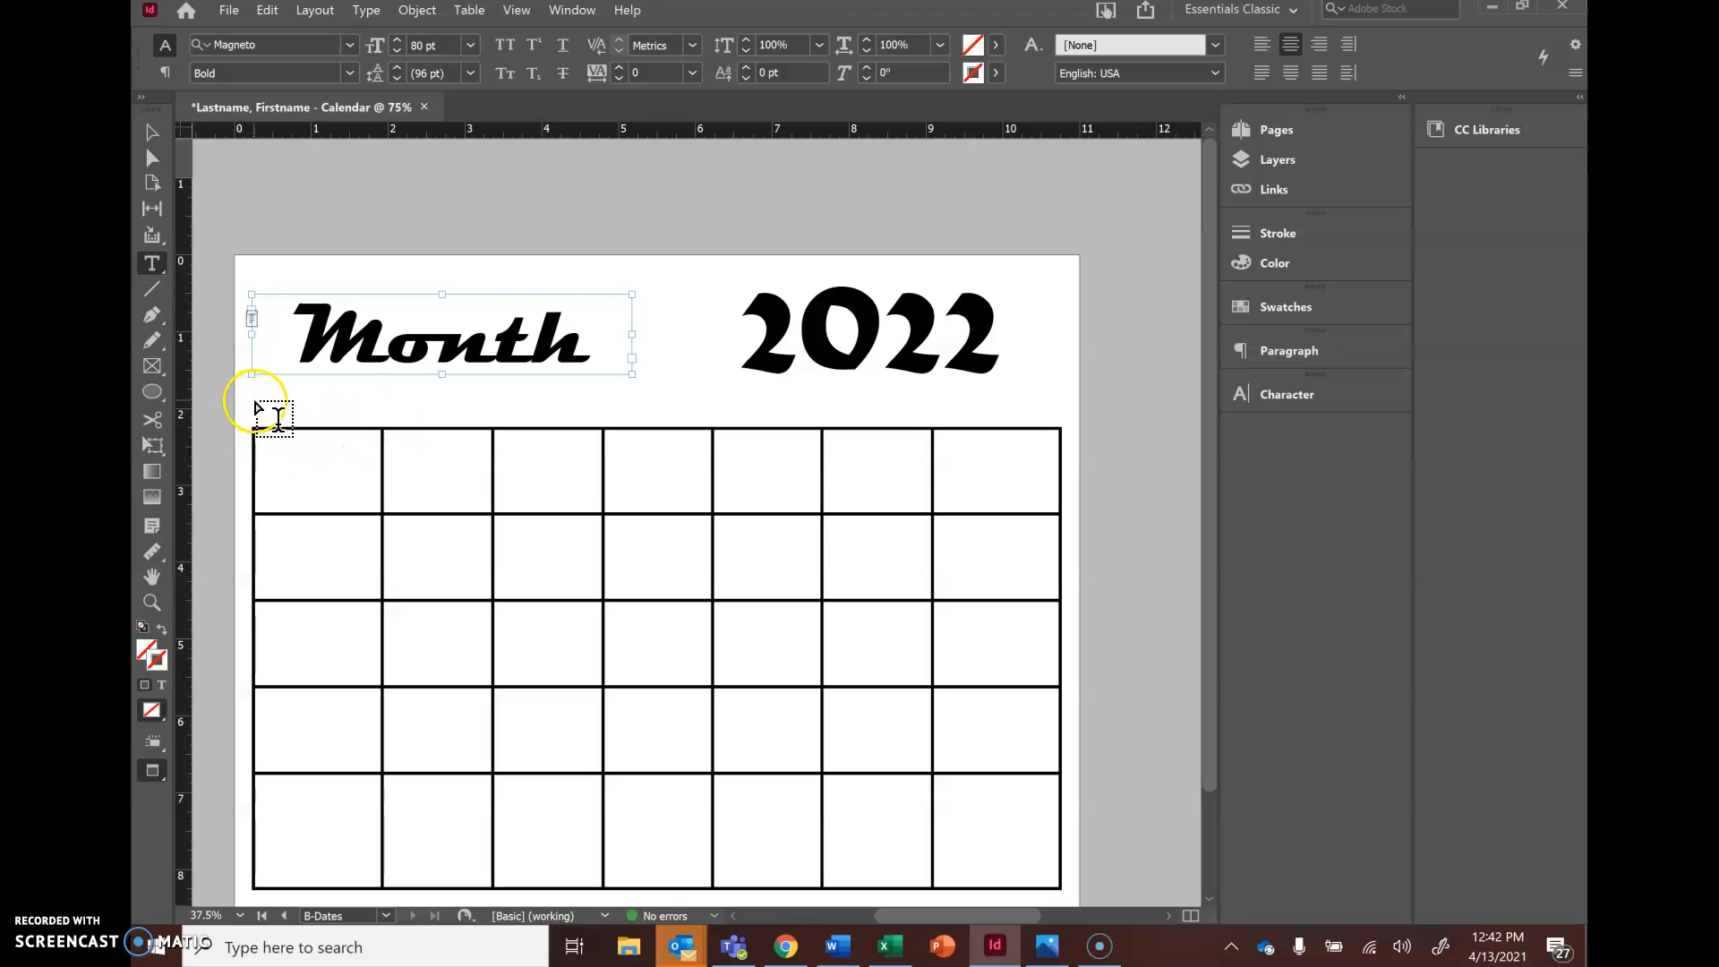
pyautogui.moveTo(256, 401); pyautogui.dragTo(382, 420)
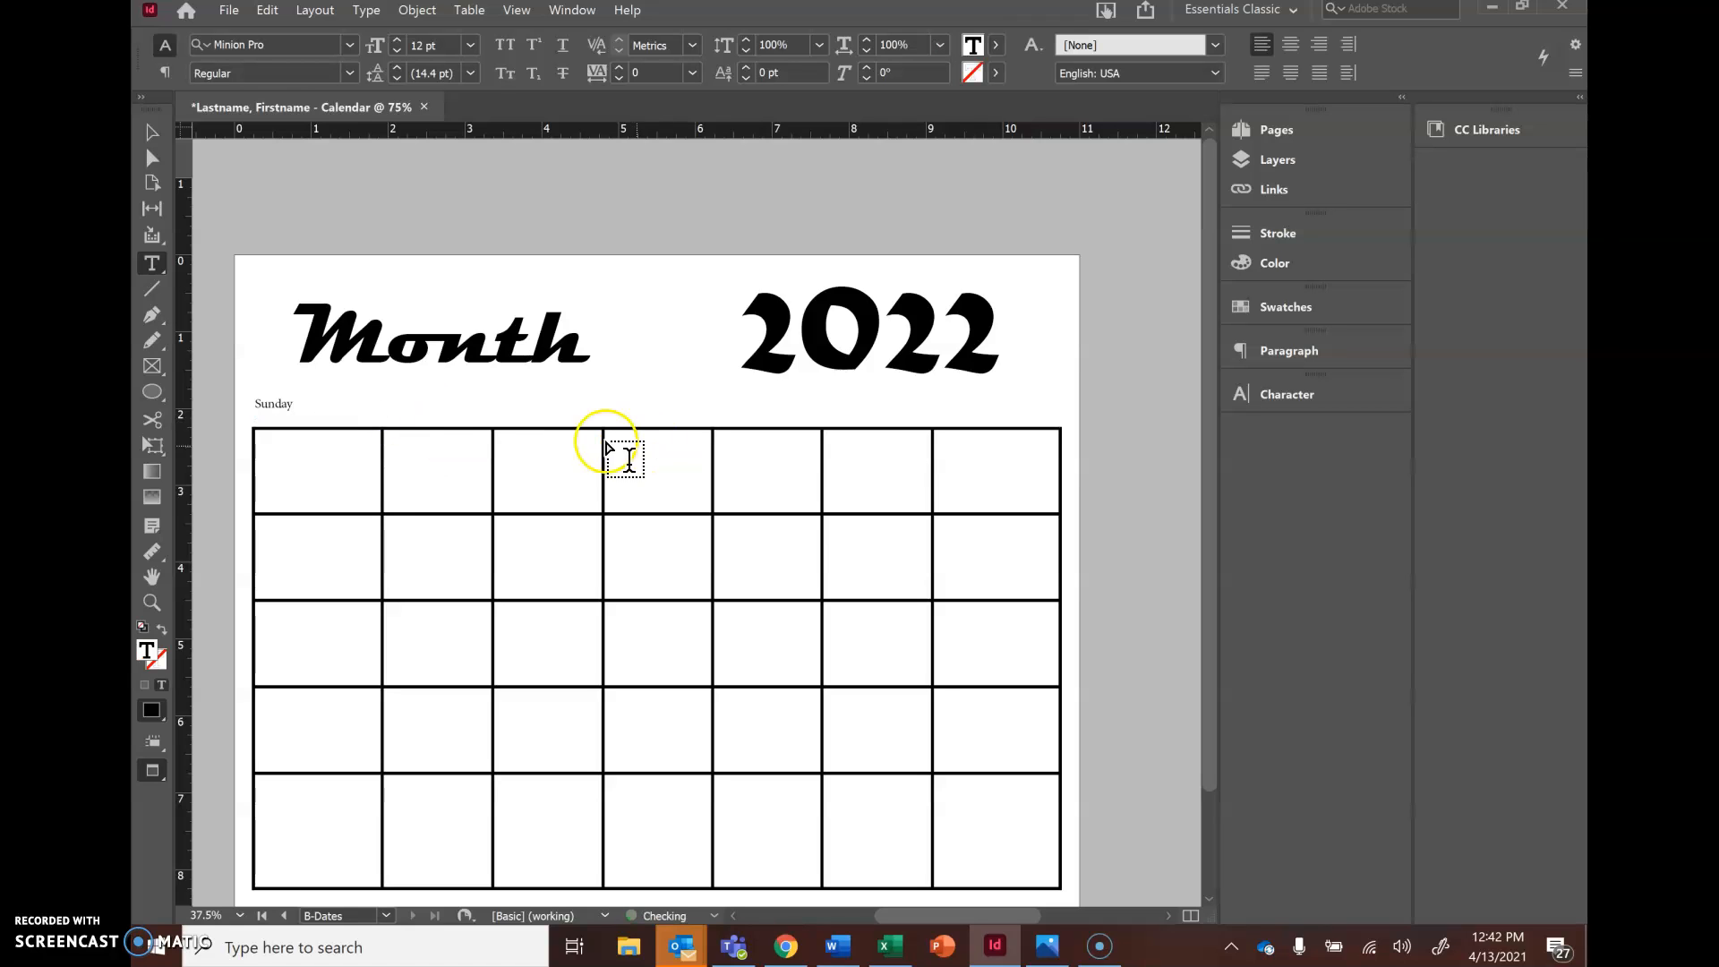
pyautogui.moveTo(383, 400); pyautogui.dragTo(383, 400)
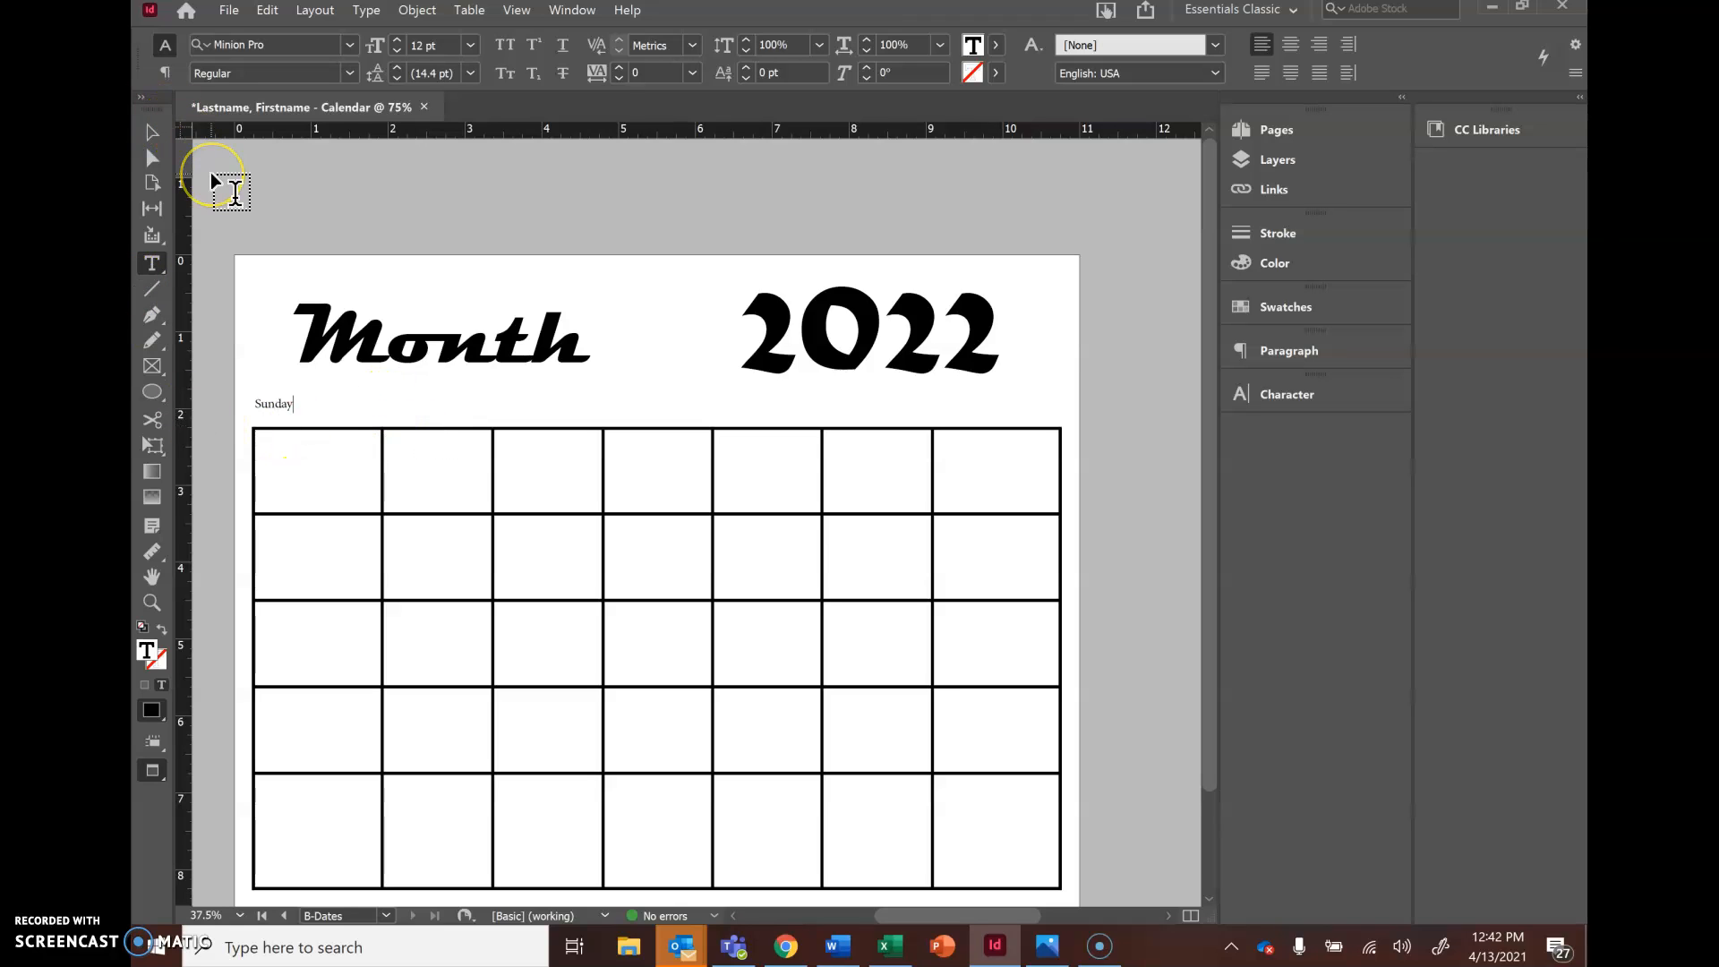
# - Centre the Sunday text within its frame
pyautogui.click(151, 134)
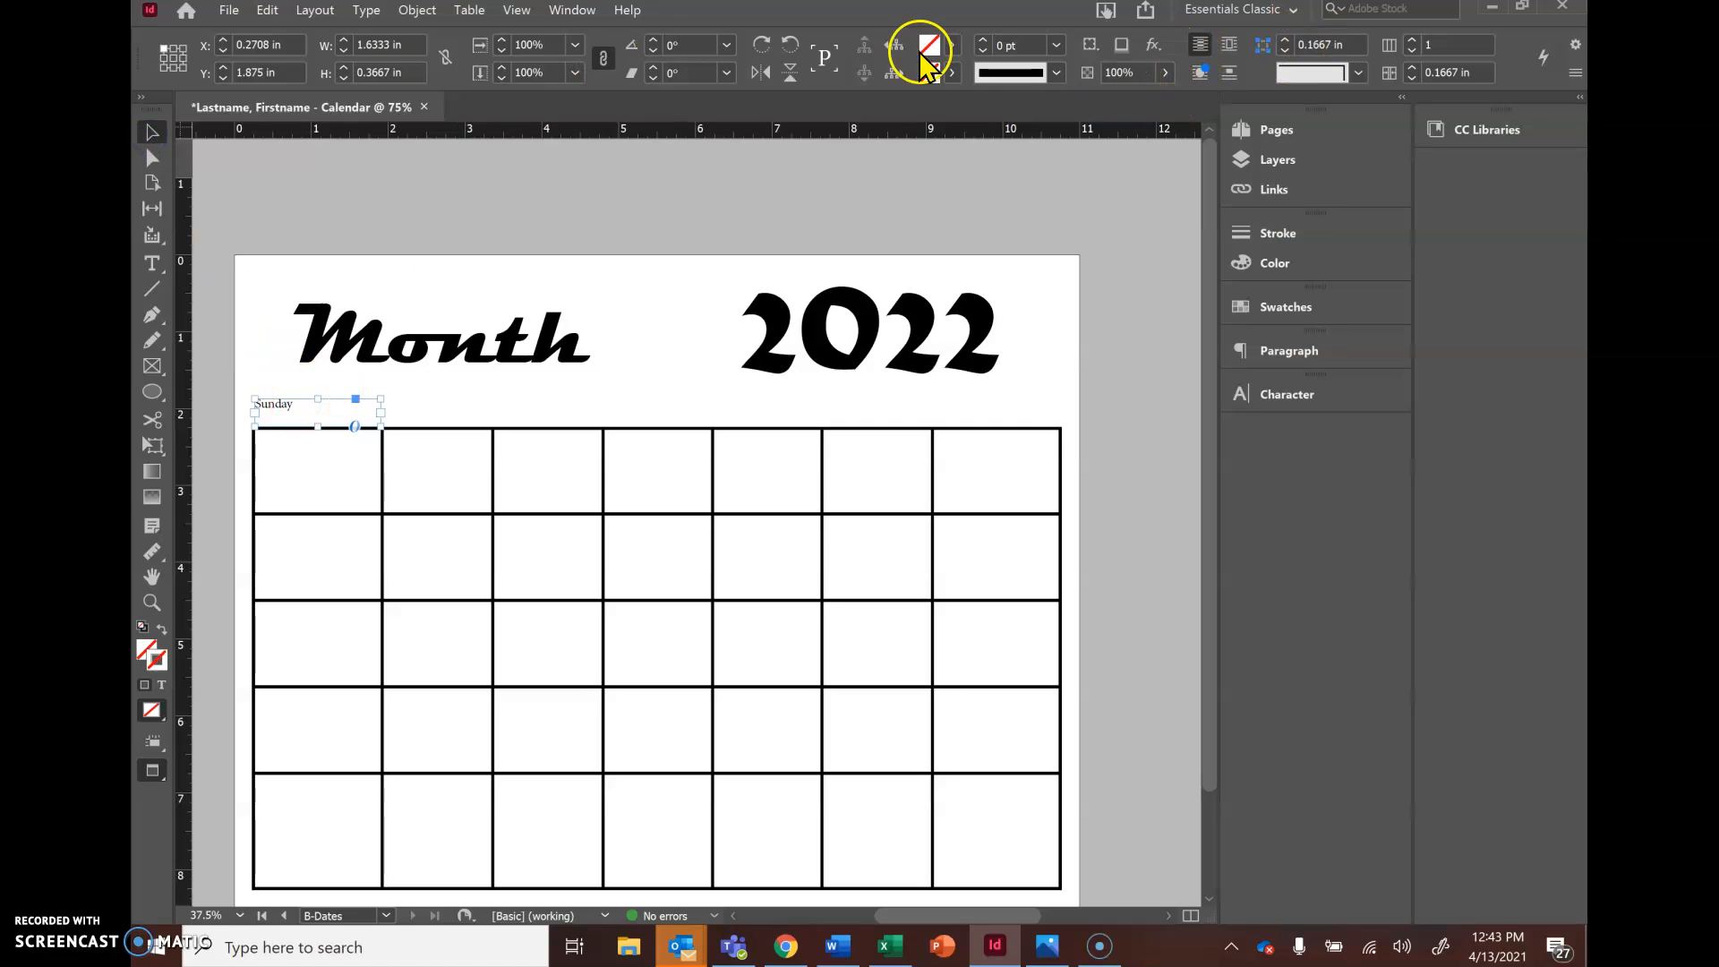
pyautogui.click(152, 263)
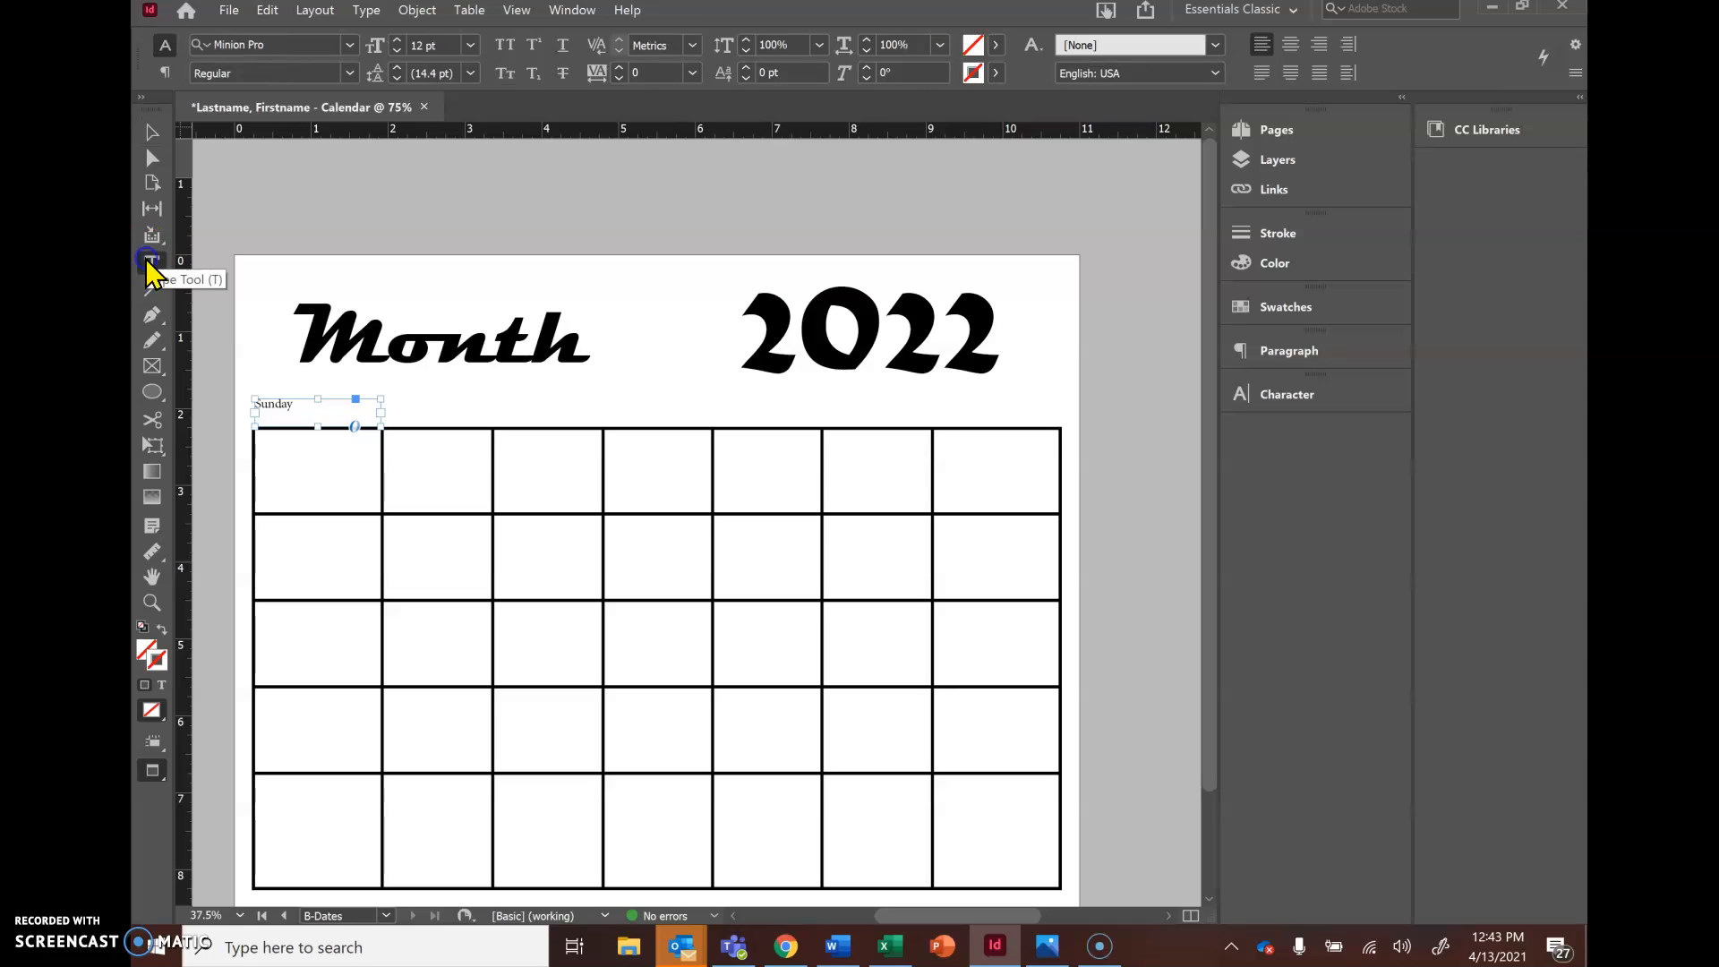
pyautogui.click(286, 403)
pyautogui.click(1290, 44)
# - Duplicate the Sunday frame above the second column, narrow it to about 1.44 in, and change its text to Monday
pyautogui.click(150, 133)
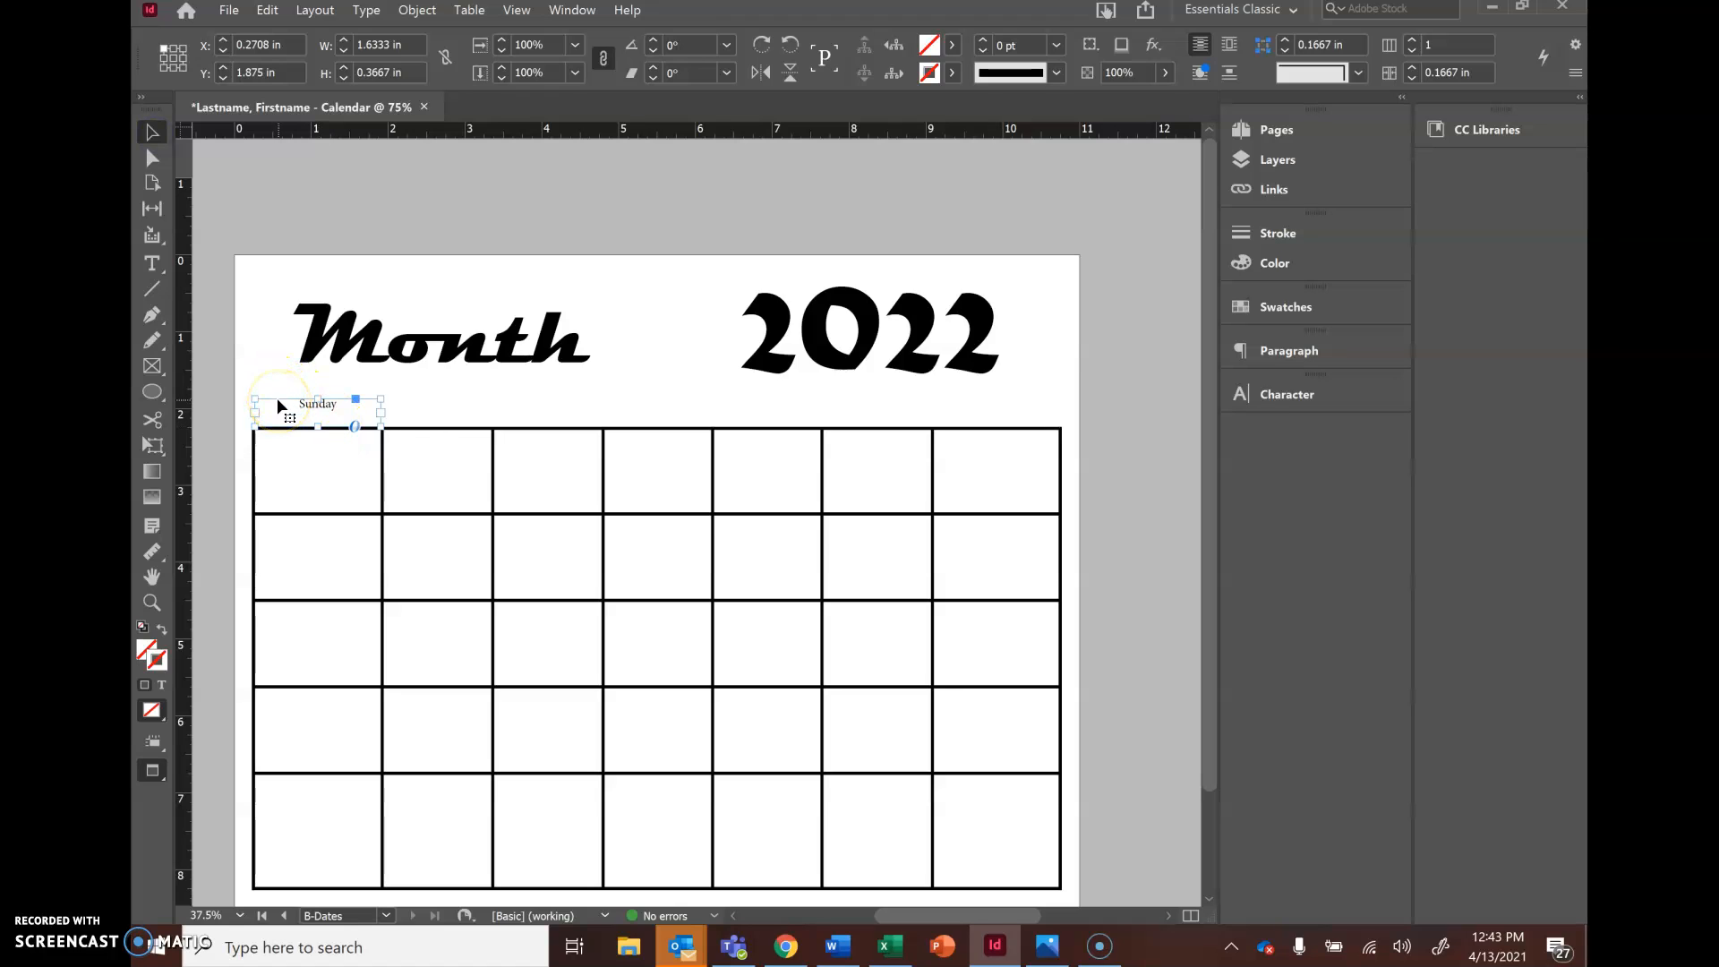
pyautogui.hotkey('ctrl', 'v')
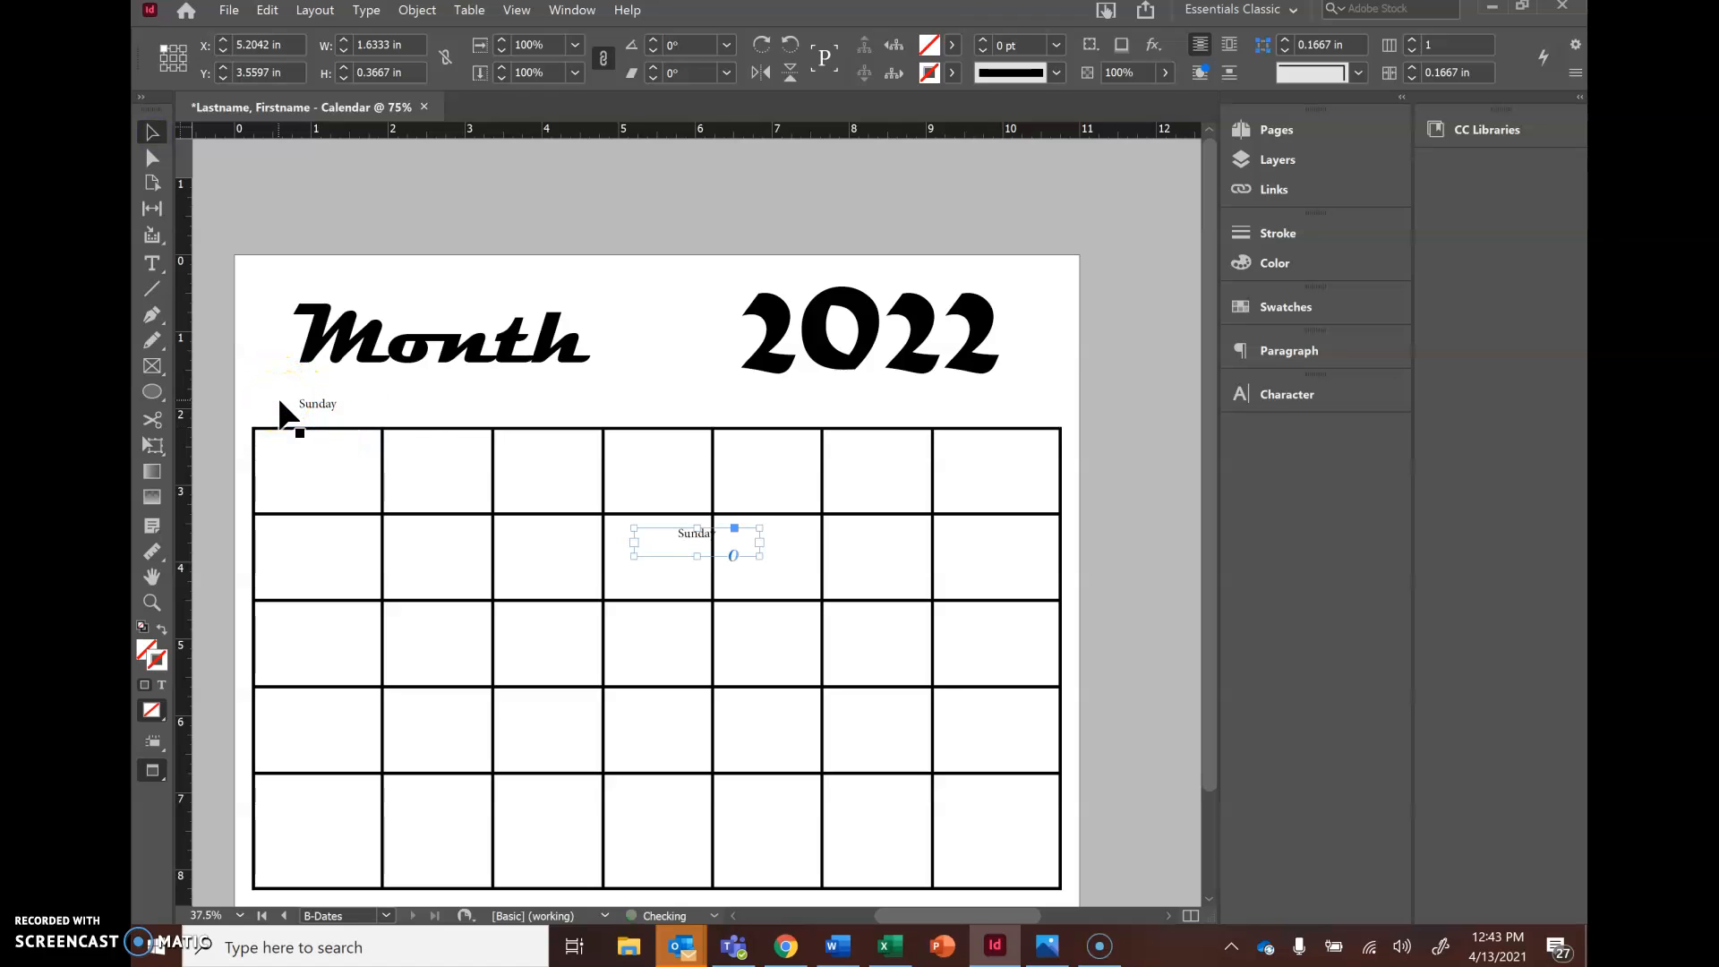
pyautogui.moveTo(668, 555); pyautogui.dragTo(499, 417)
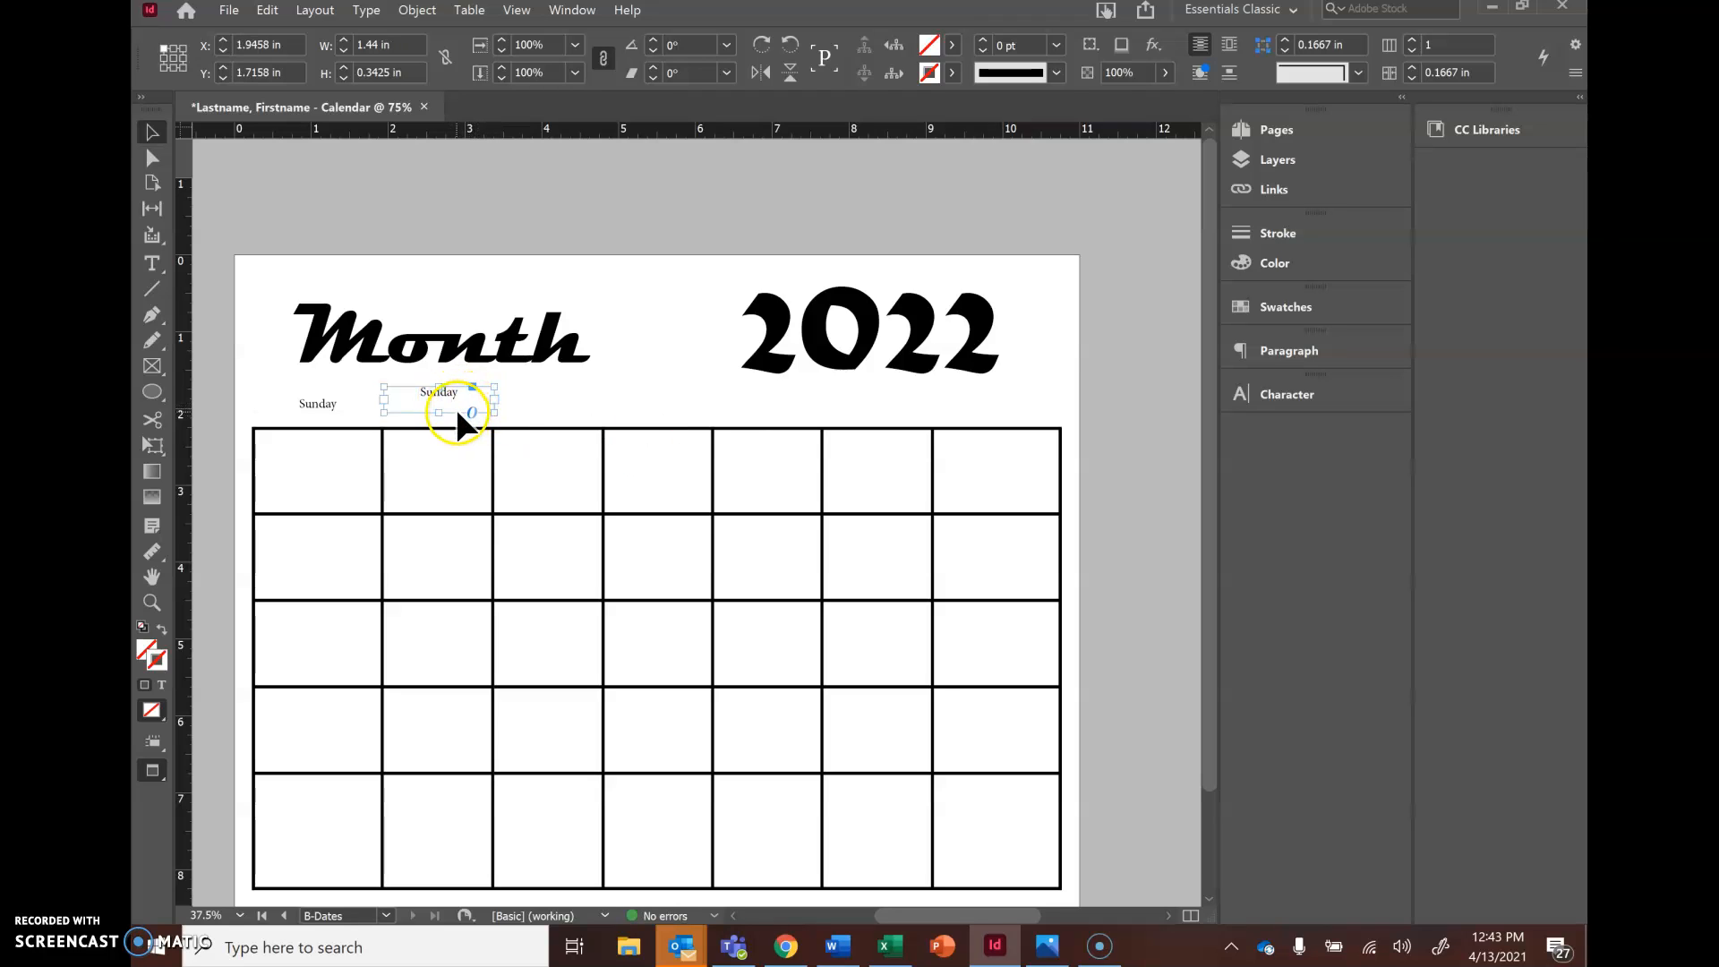
pyautogui.moveTo(423, 412); pyautogui.dragTo(419, 429)
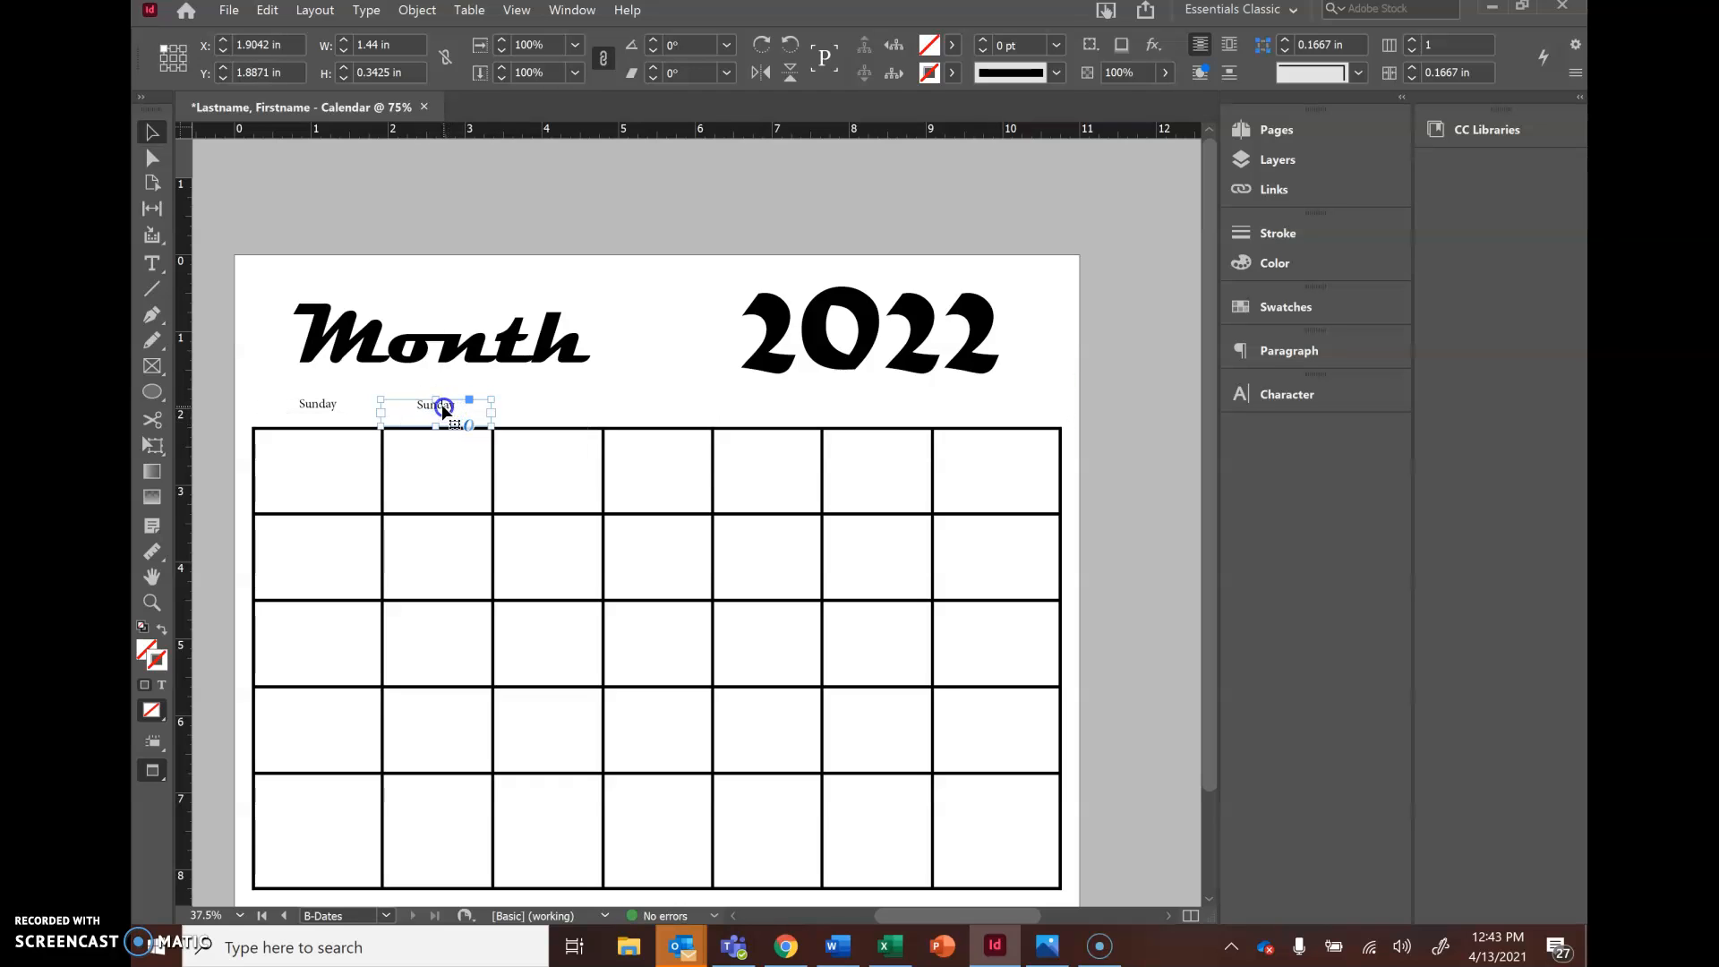
pyautogui.doubleClick(443, 408)
pyautogui.doubleClick(443, 405)
pyautogui.write('Mo')
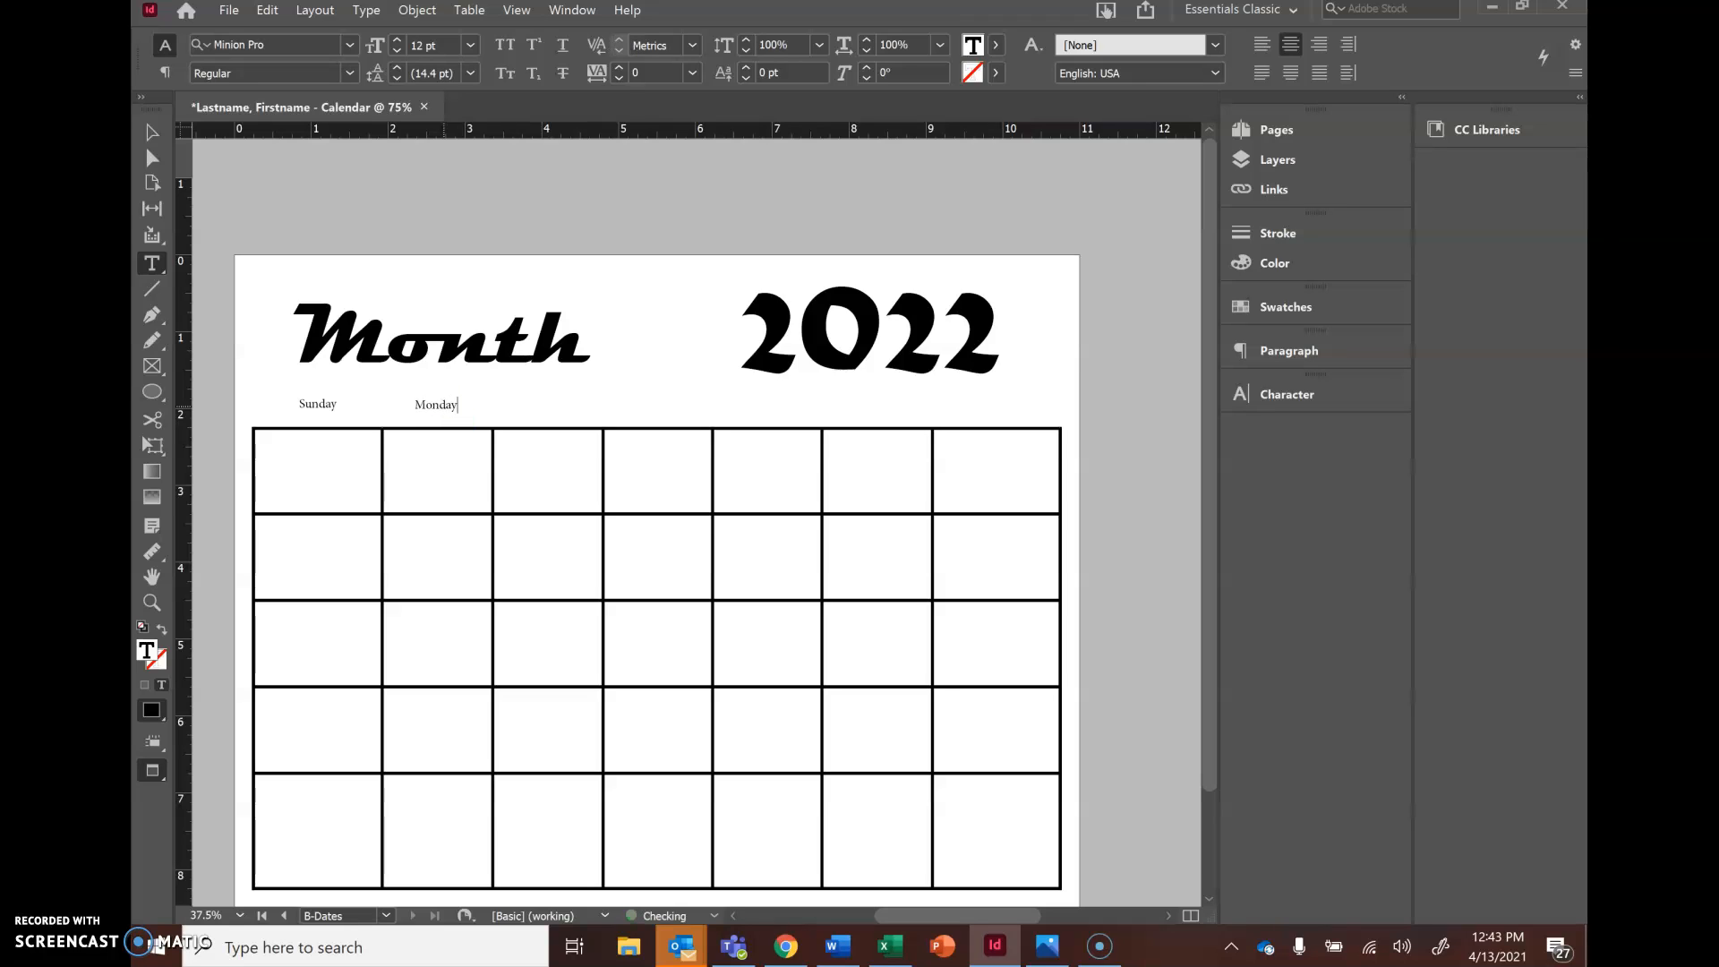
# - Duplicate the Monday frame five times, placing one copy above each of the remaining columns
pyautogui.click(152, 133)
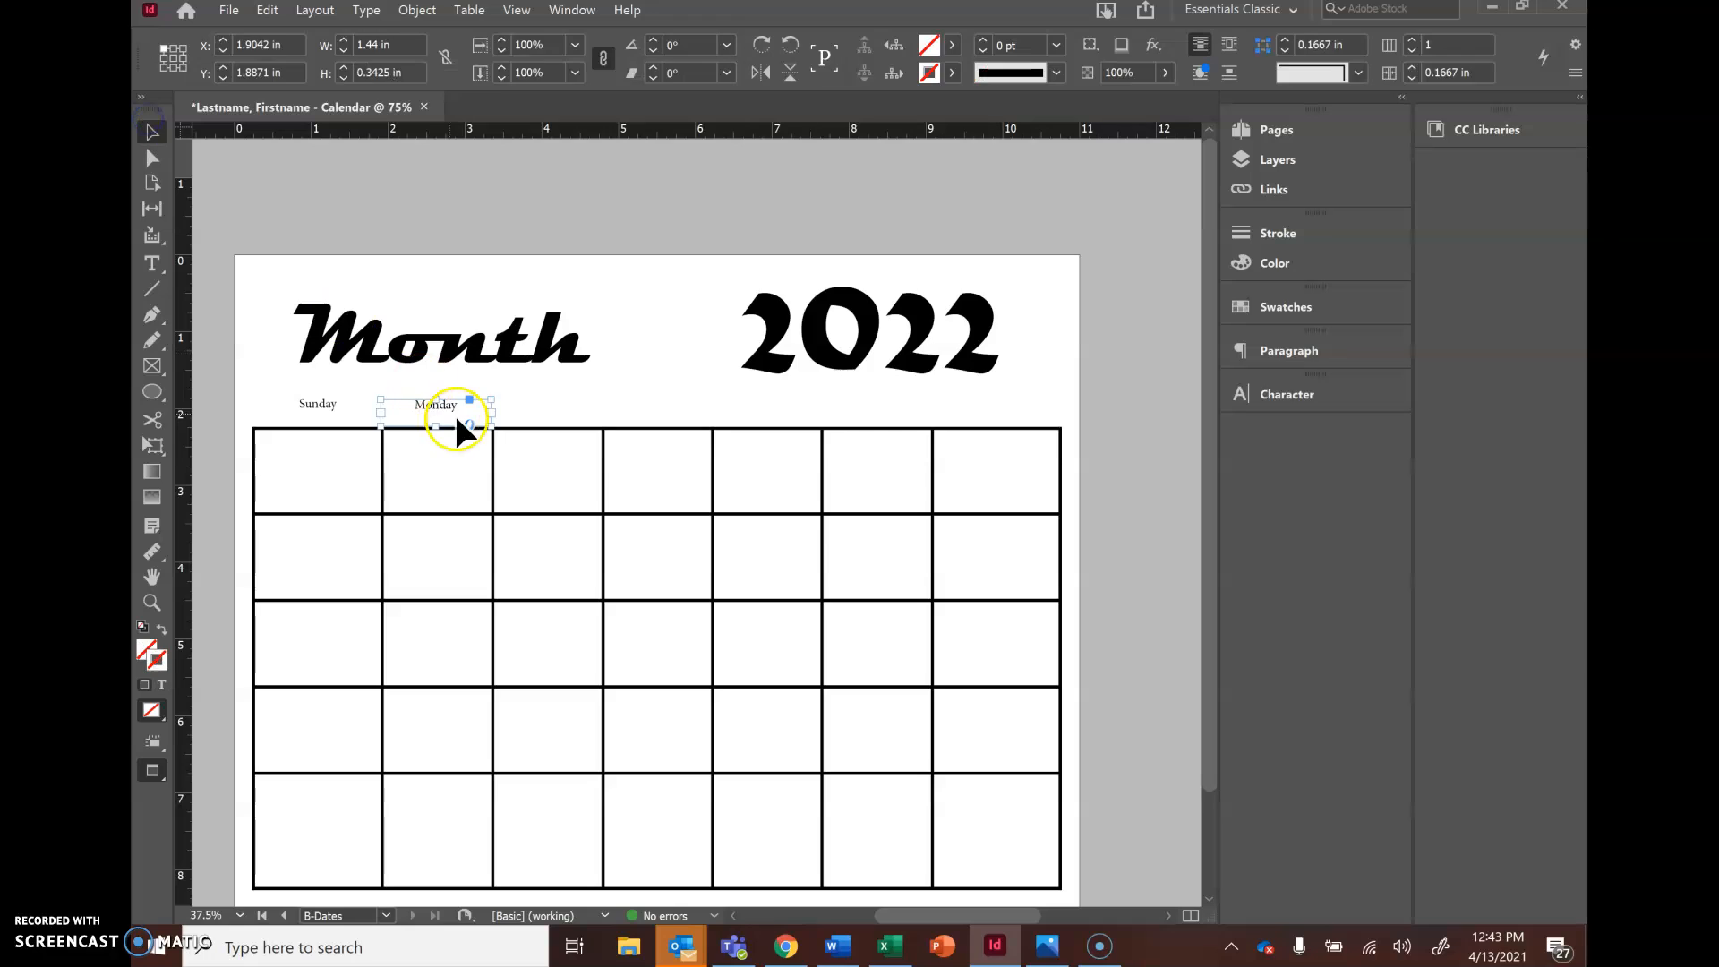
pyautogui.hotkey('ctrl', 'c')
pyautogui.hotkey('ctrl', 'v')
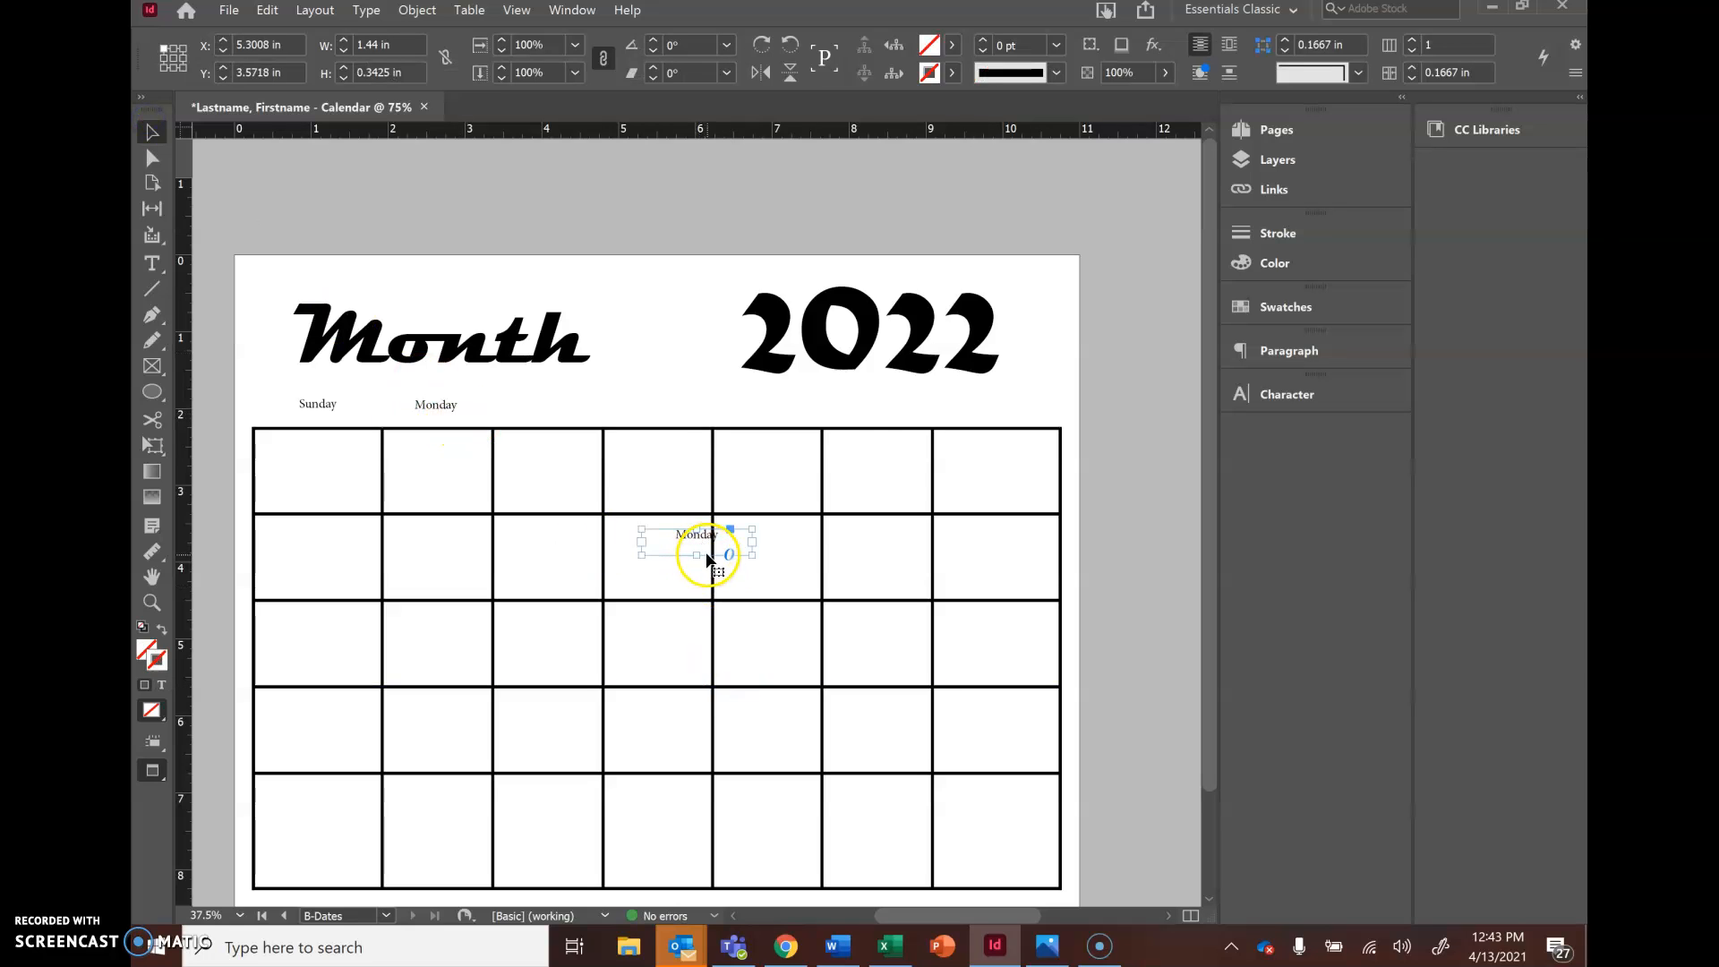
pyautogui.moveTo(677, 528); pyautogui.dragTo(562, 426)
pyautogui.hotkey('ctrl', 'v')
pyautogui.moveTo(664, 553); pyautogui.dragTo(637, 430)
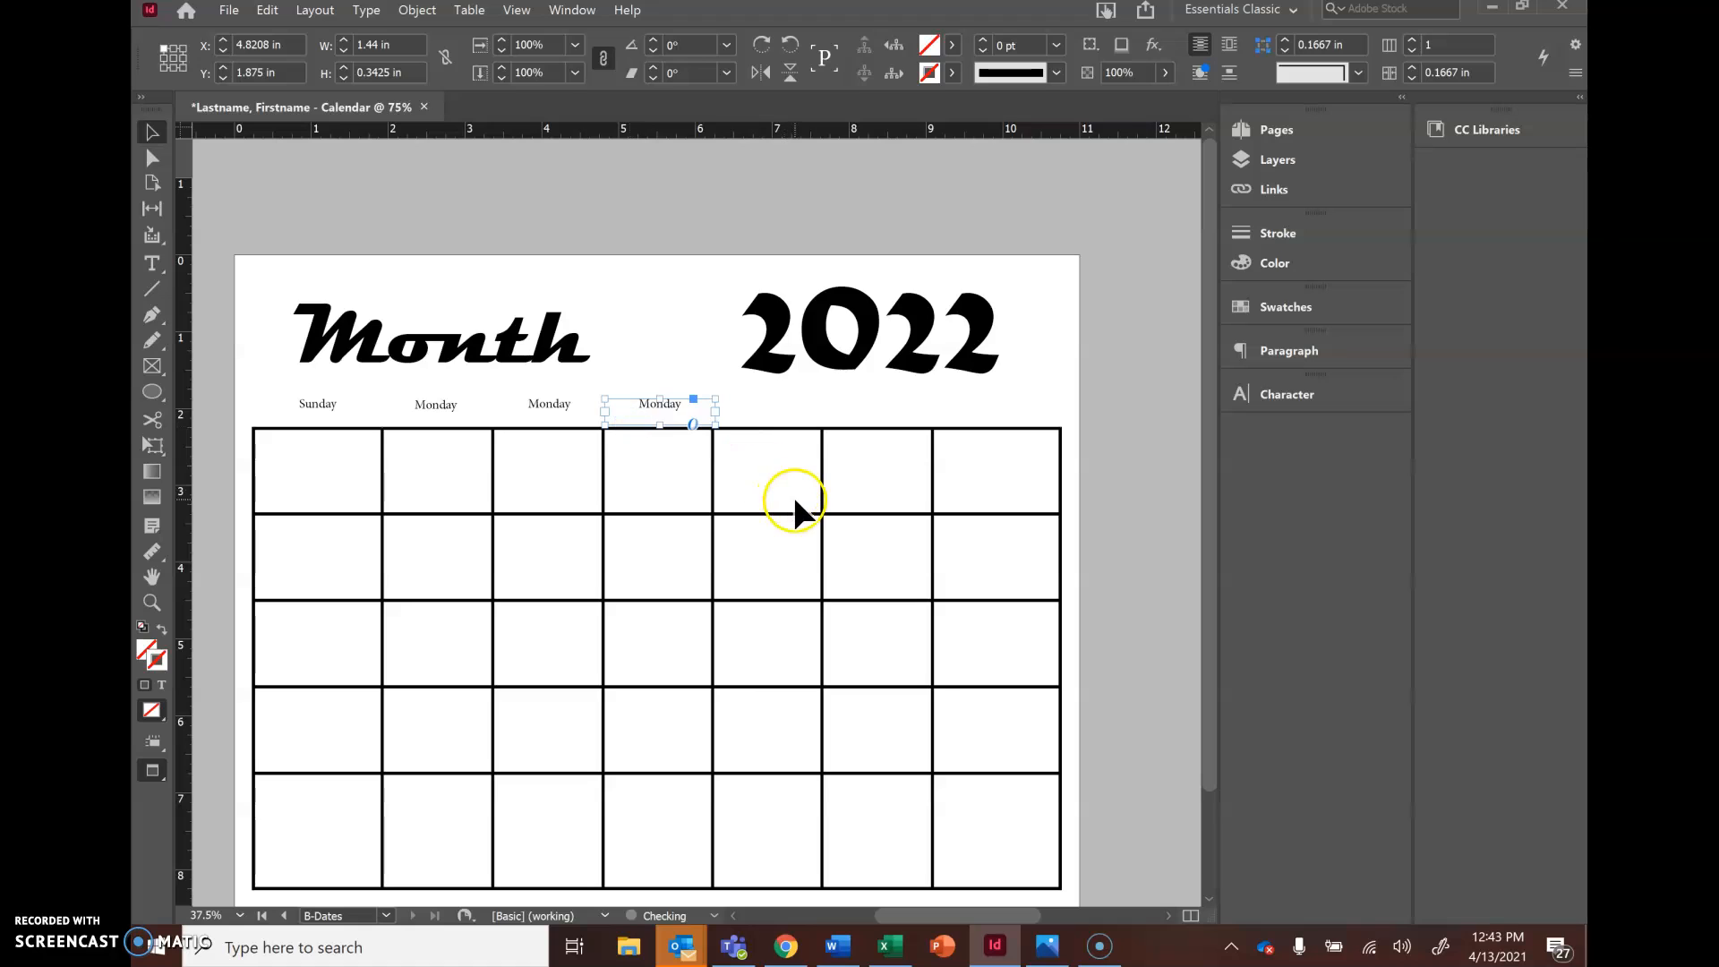
pyautogui.hotkey('ctrl', 'v')
pyautogui.moveTo(703, 562); pyautogui.dragTo(773, 434)
pyautogui.hotkey('ctrl', 'v')
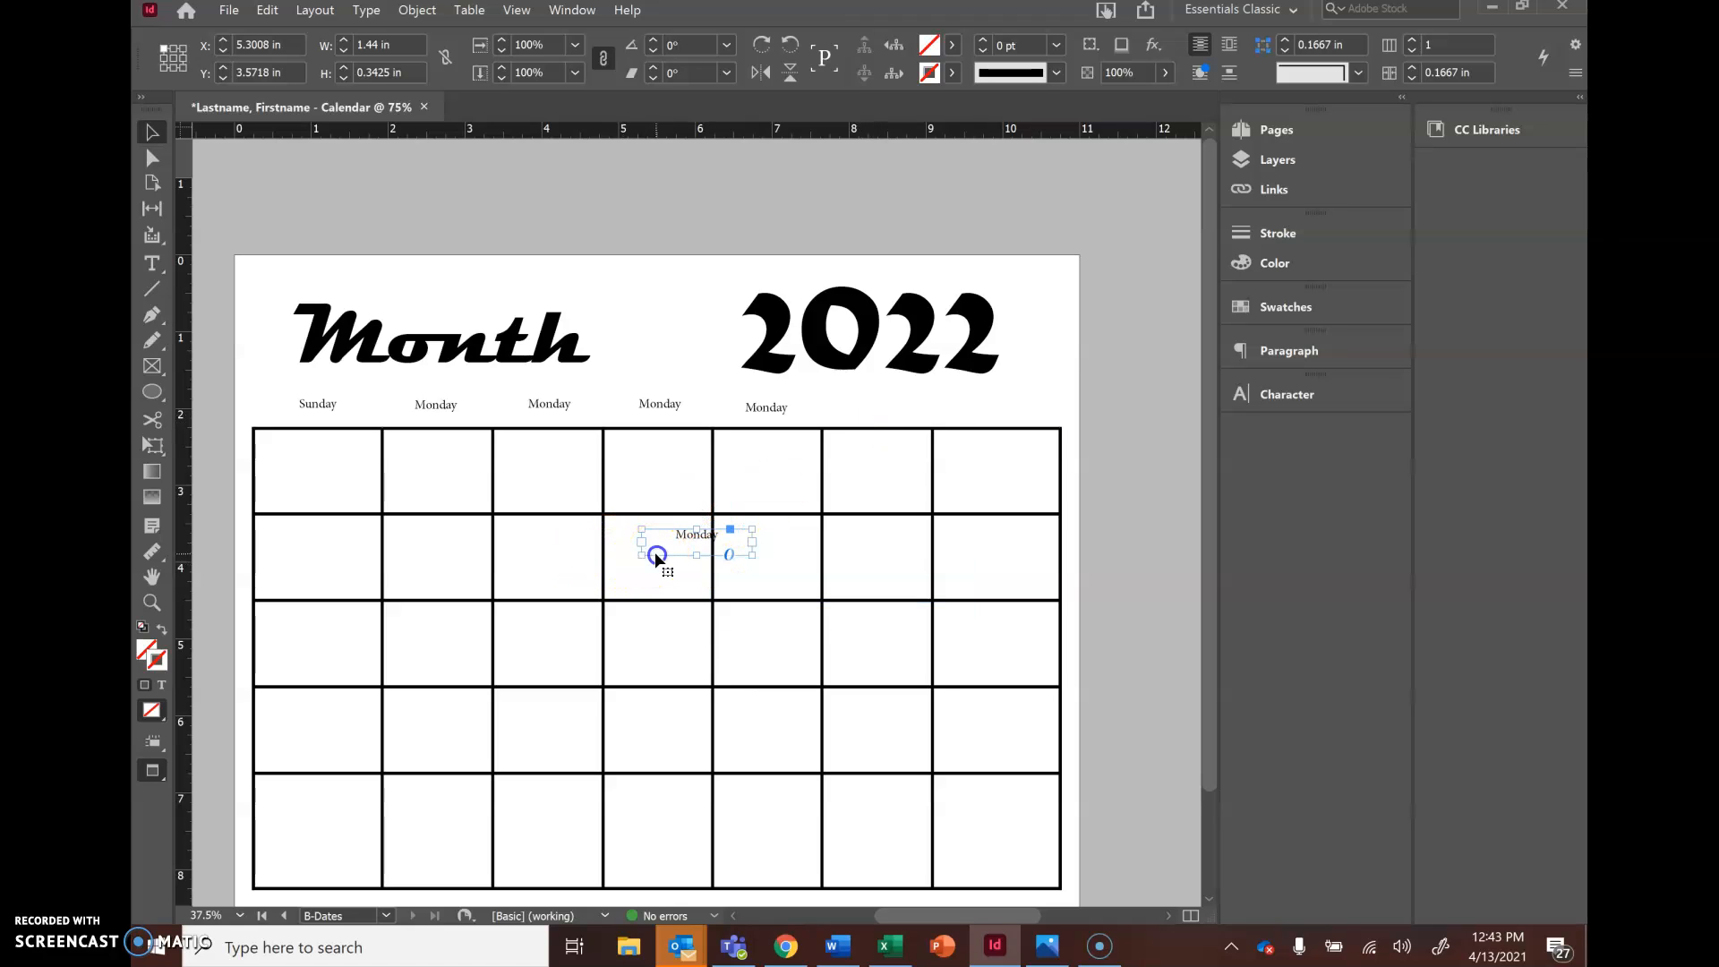
pyautogui.moveTo(657, 559); pyautogui.dragTo(838, 427)
pyautogui.moveTo(660, 564); pyautogui.dragTo(953, 428)
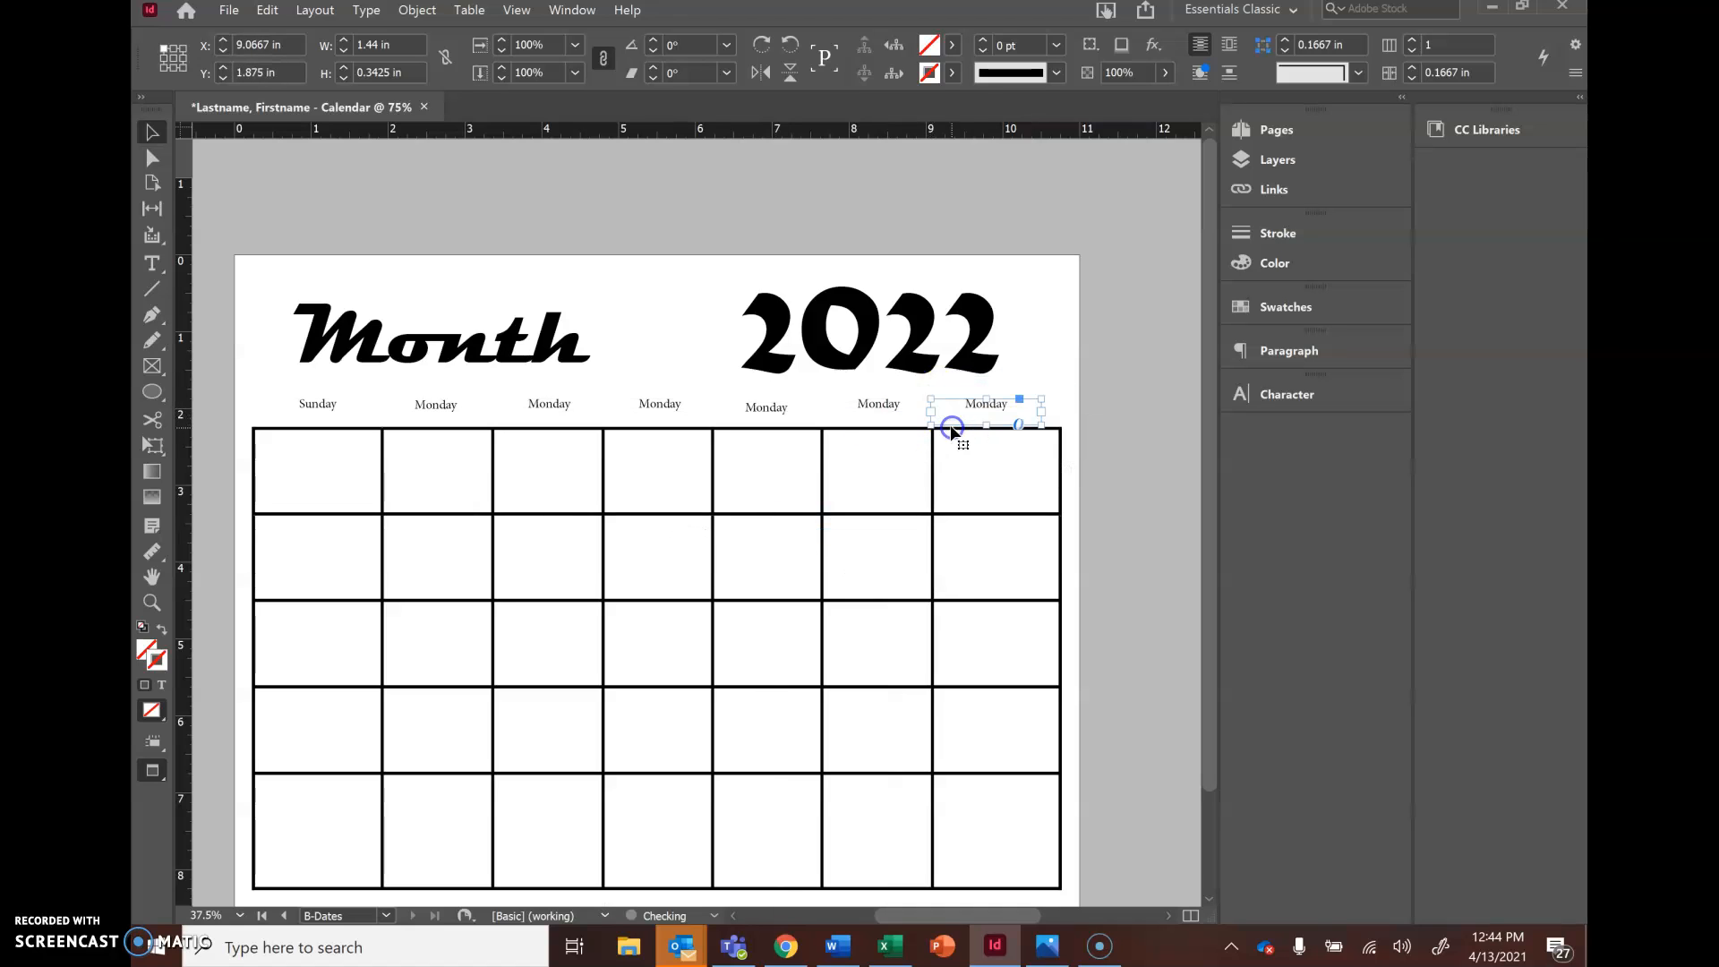
pyautogui.click(1040, 419)
pyautogui.click(1021, 374)
pyautogui.click(1015, 430)
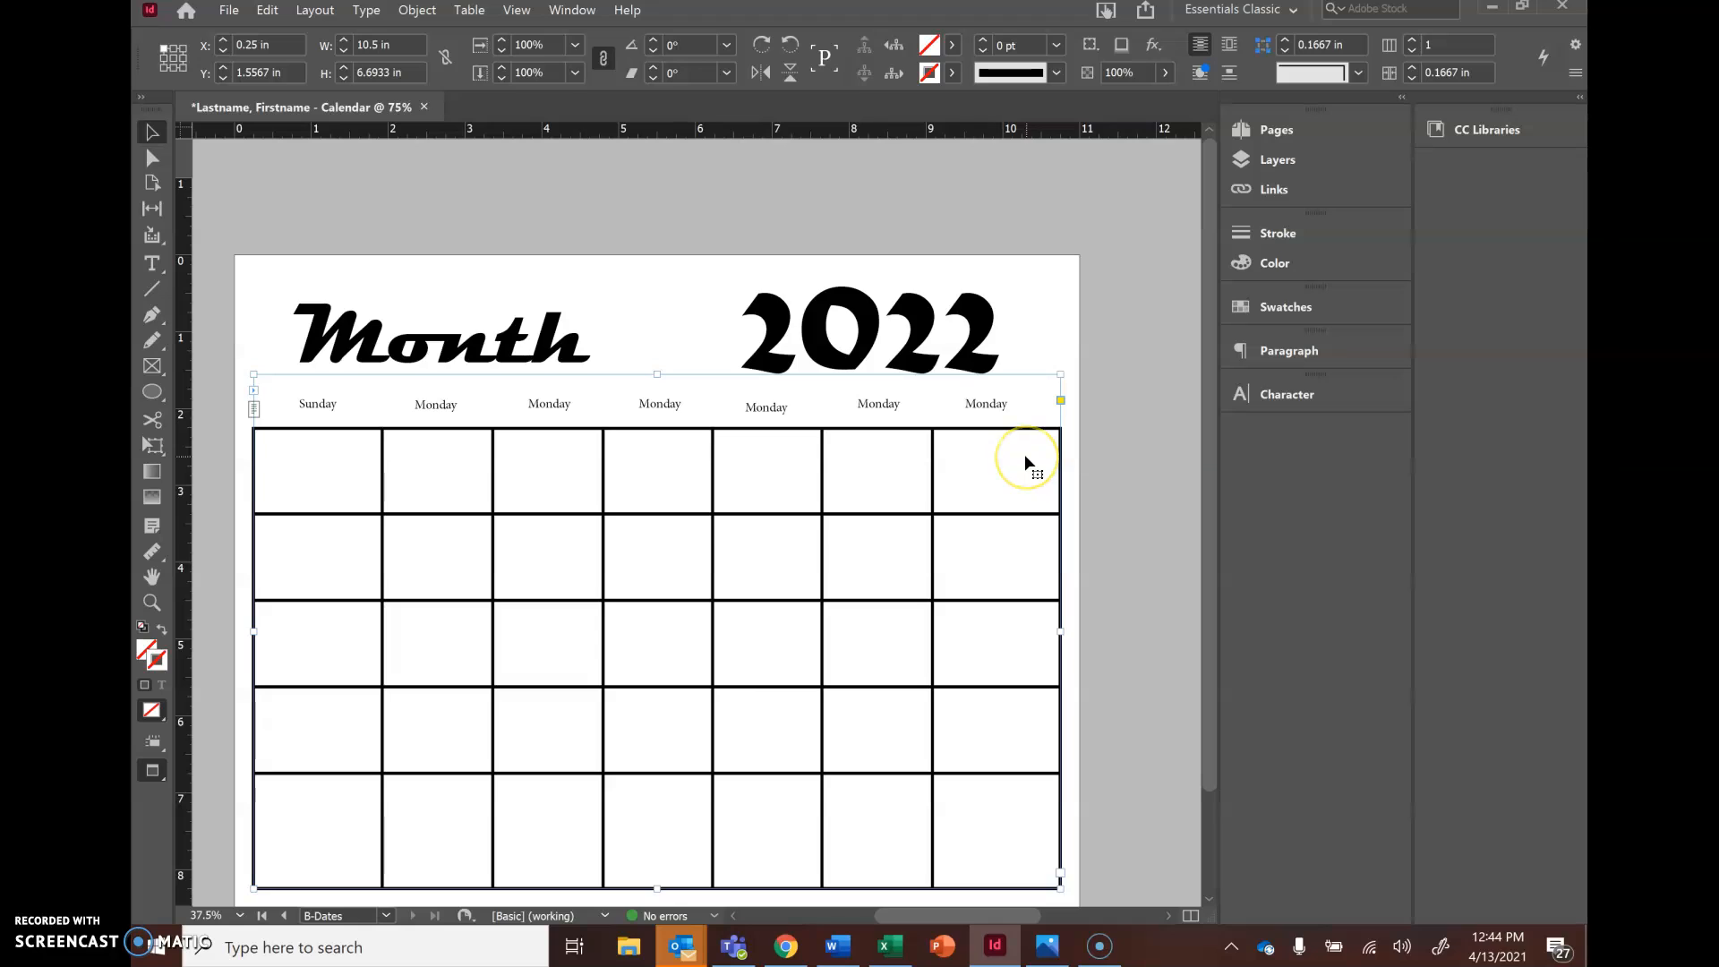
pyautogui.click(1171, 446)
pyautogui.click(1004, 408)
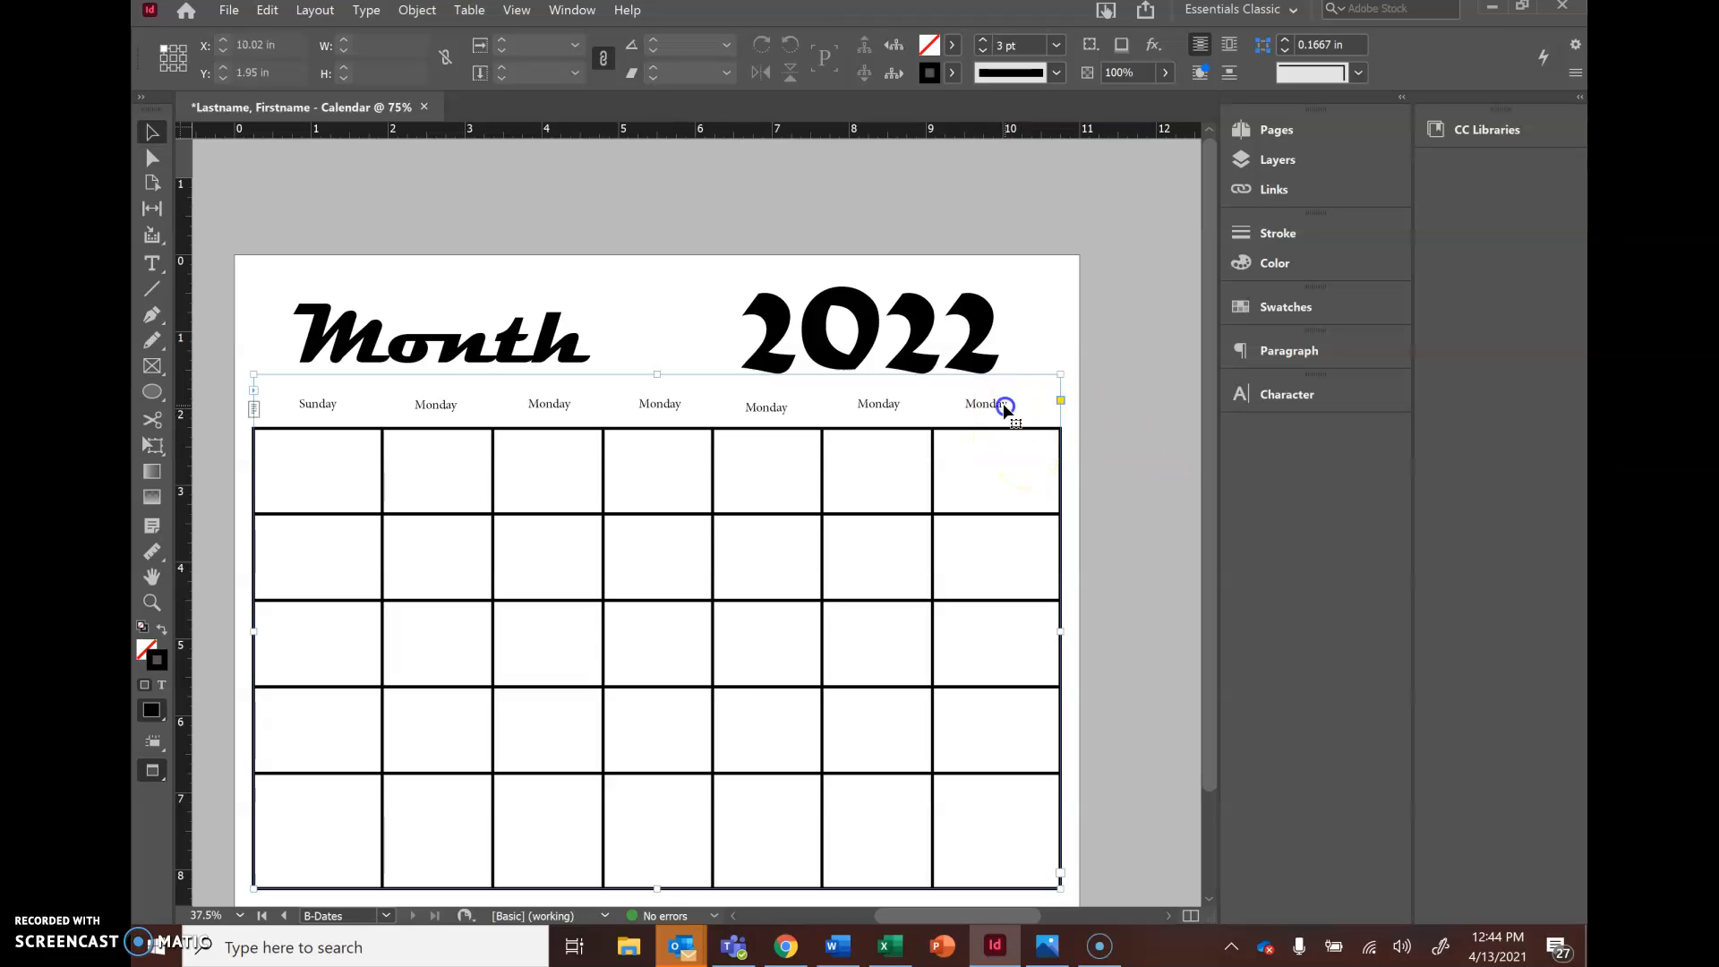
pyautogui.press('z')
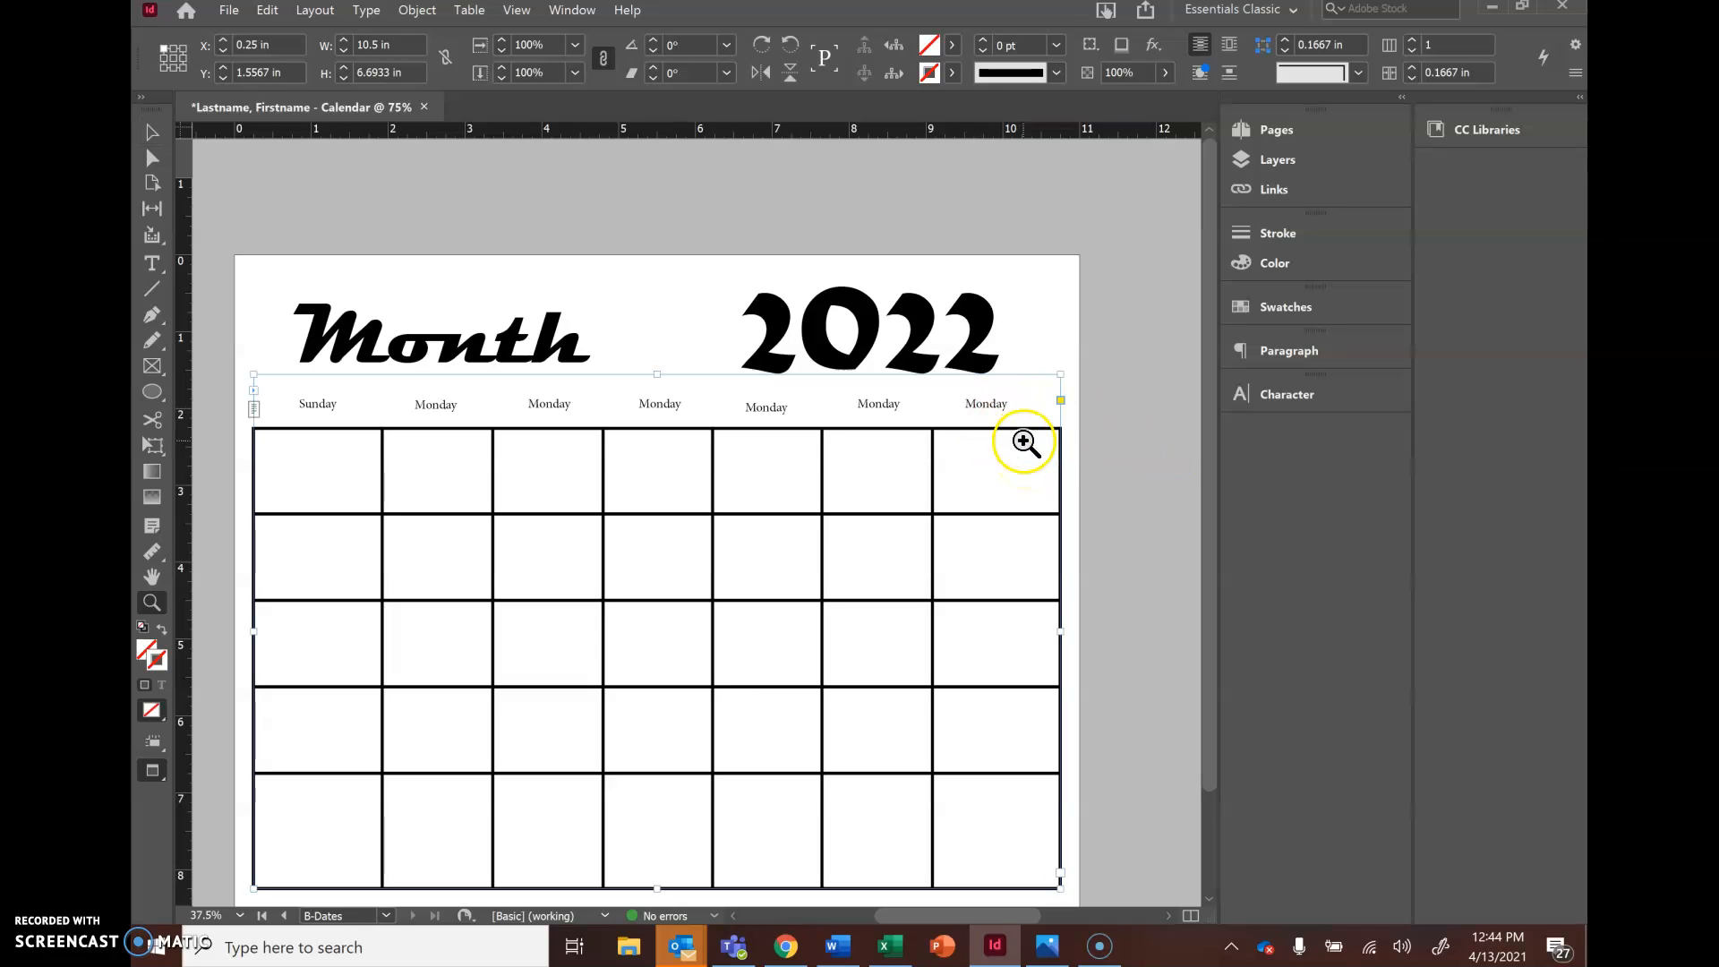
pyautogui.hotkey('ctrl', 'z')
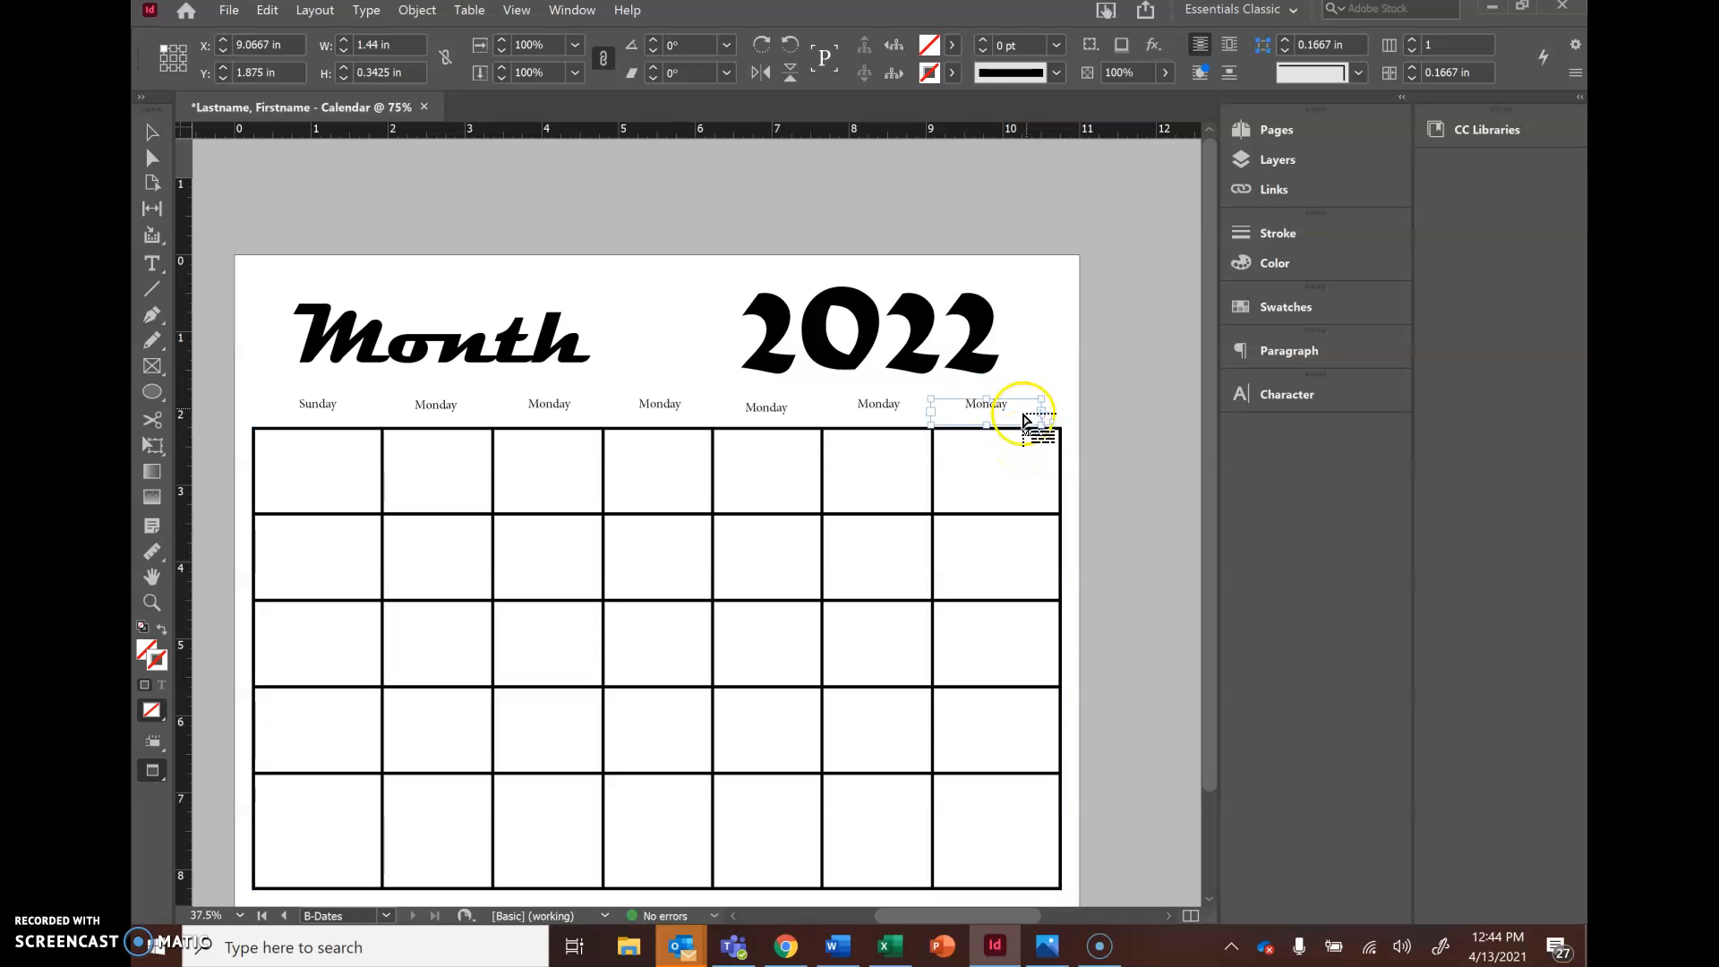
pyautogui.moveTo(1048, 434); pyautogui.dragTo(1062, 433)
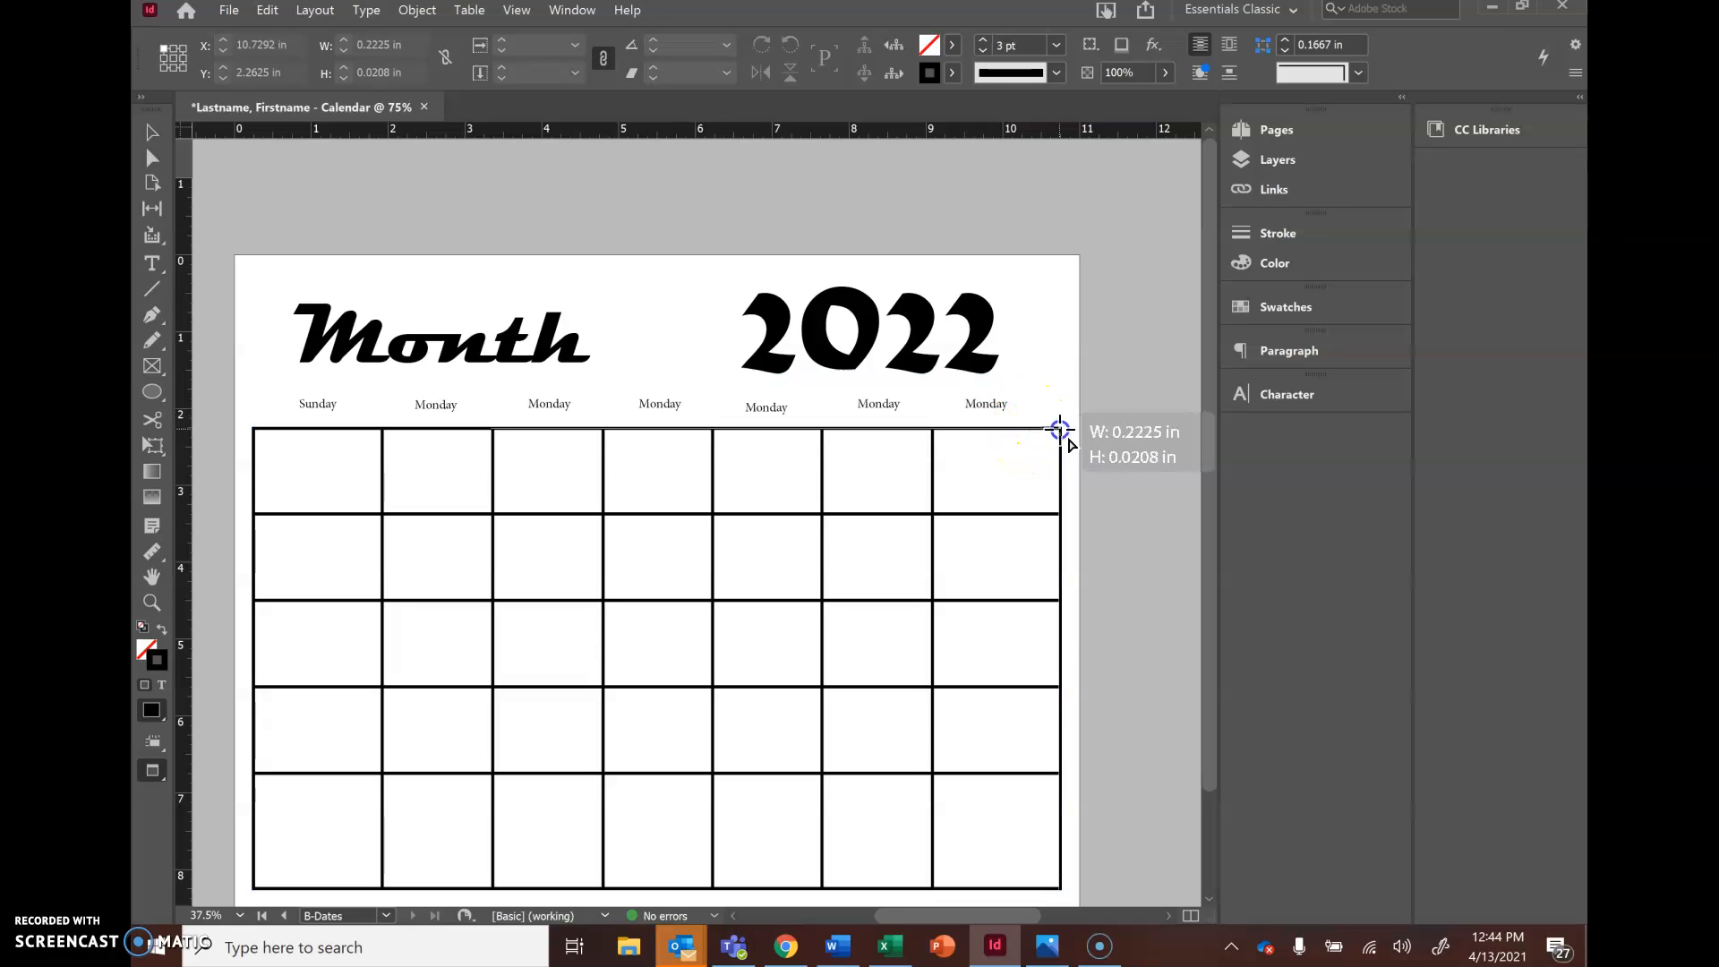
# - Widen the text frame above the grid's last column to about 1.68 in, reaching the grid's outer edge
pyautogui.press('z')
pyautogui.click(990, 404)
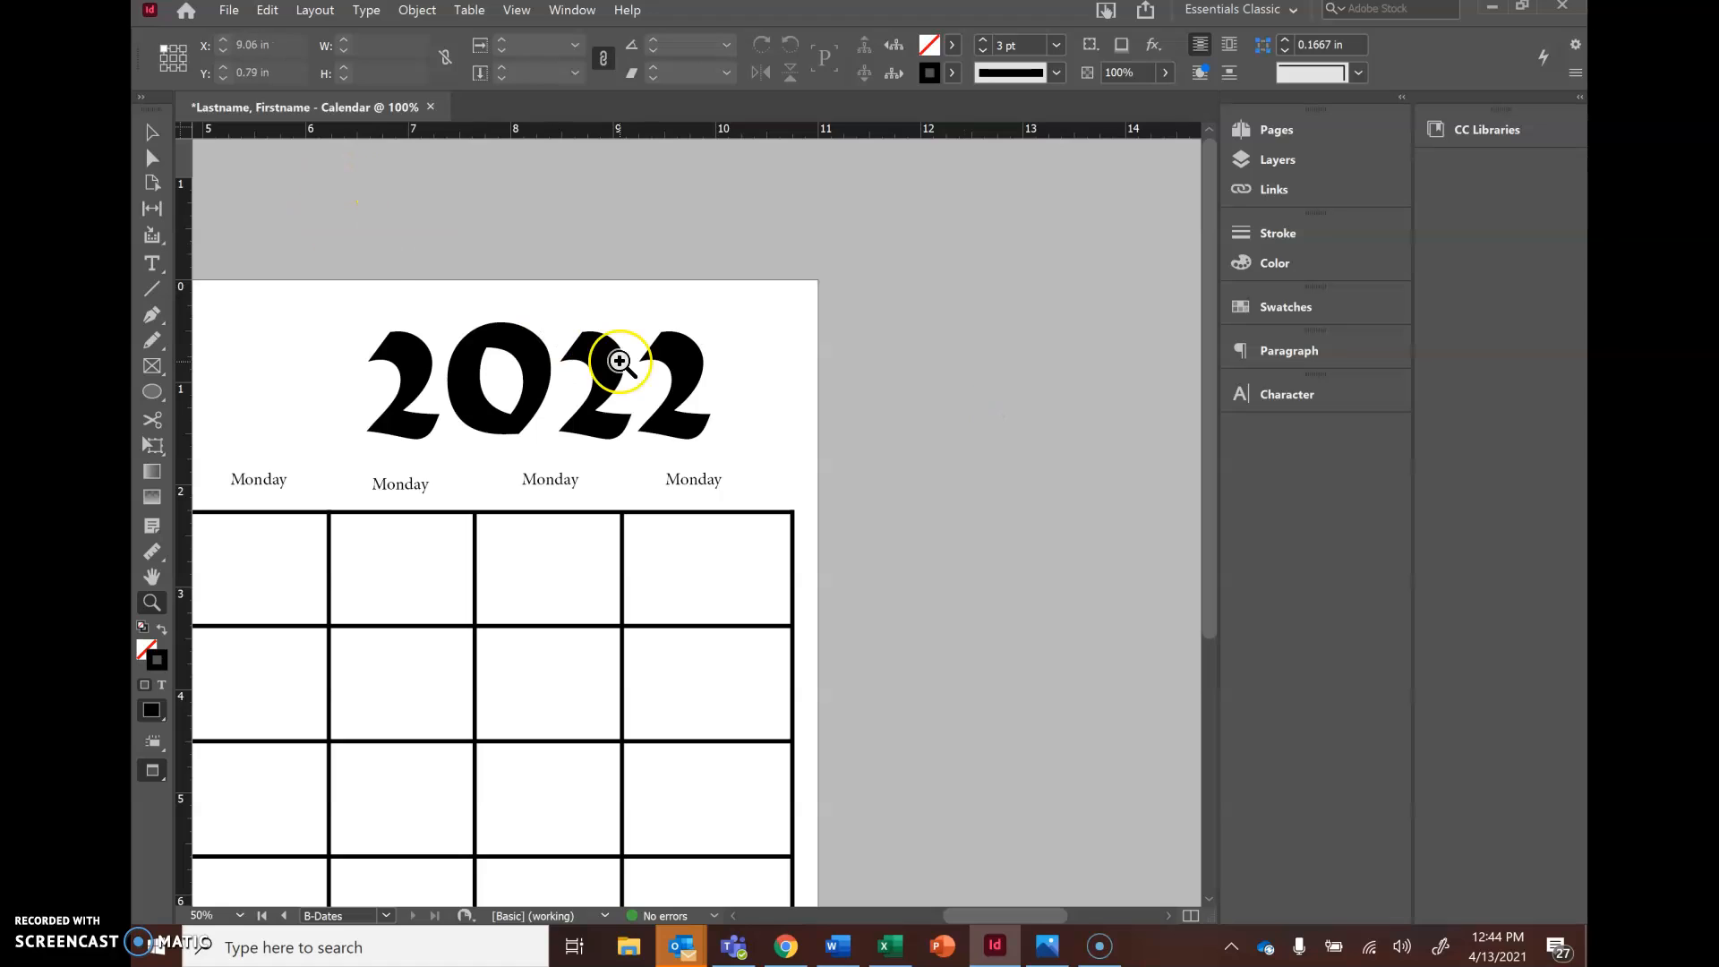
pyautogui.click(152, 132)
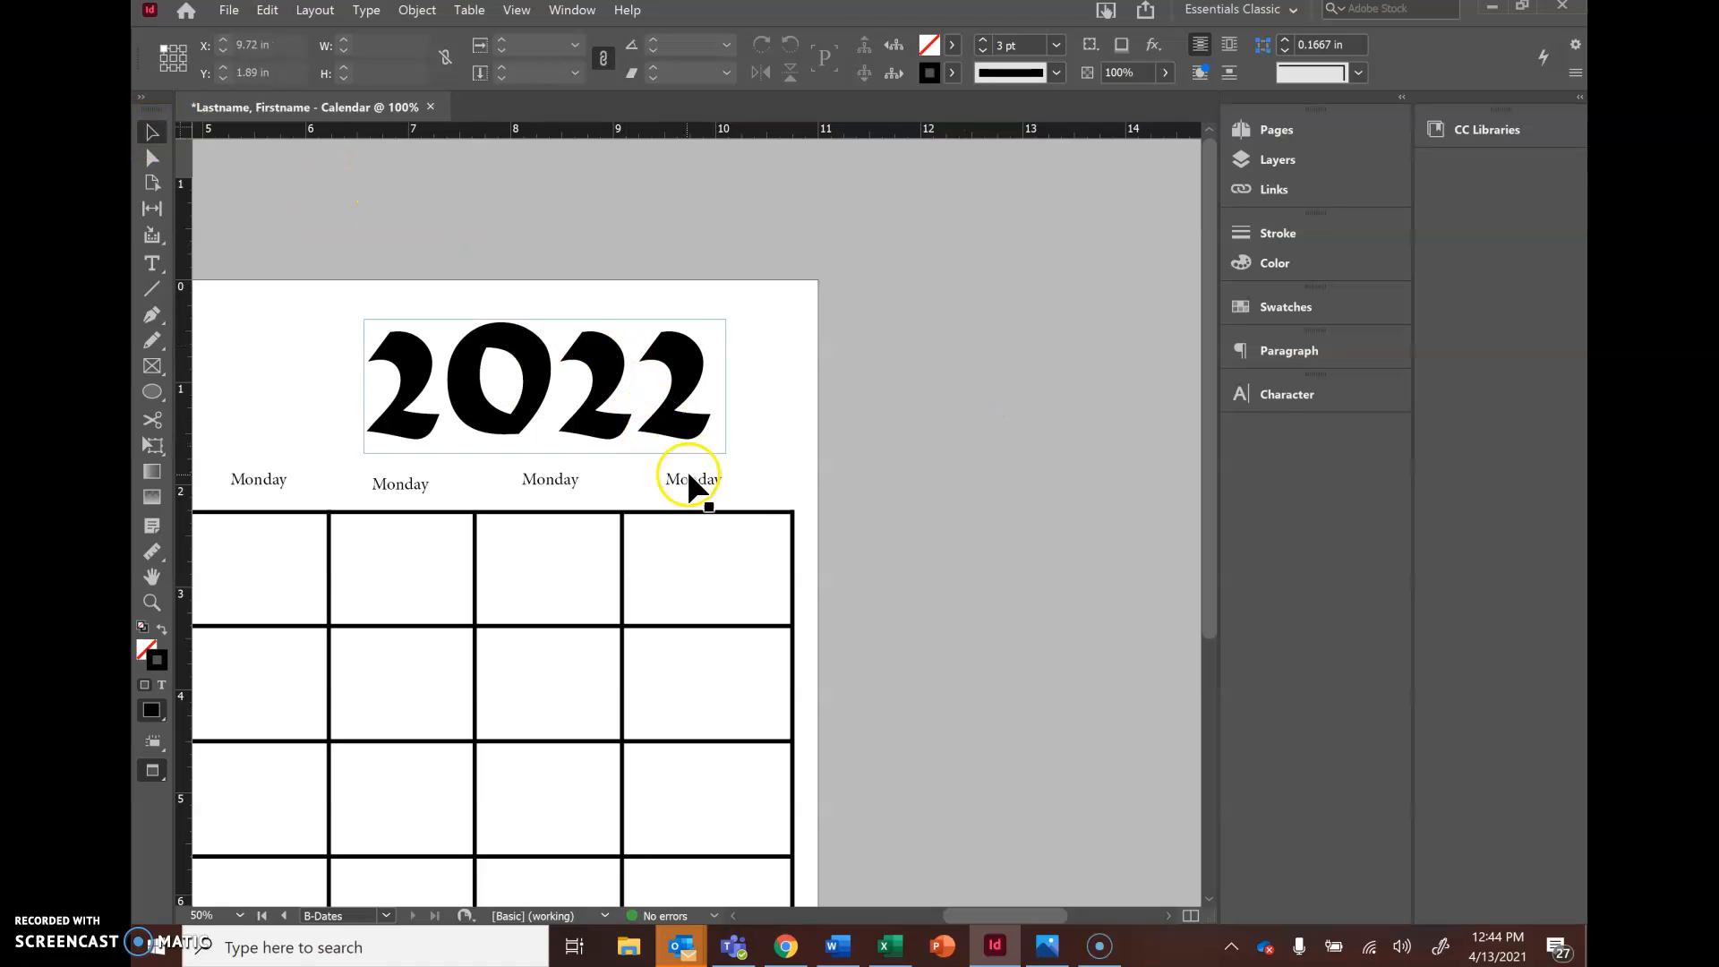
pyautogui.click(710, 489)
pyautogui.moveTo(770, 469); pyautogui.dragTo(793, 472)
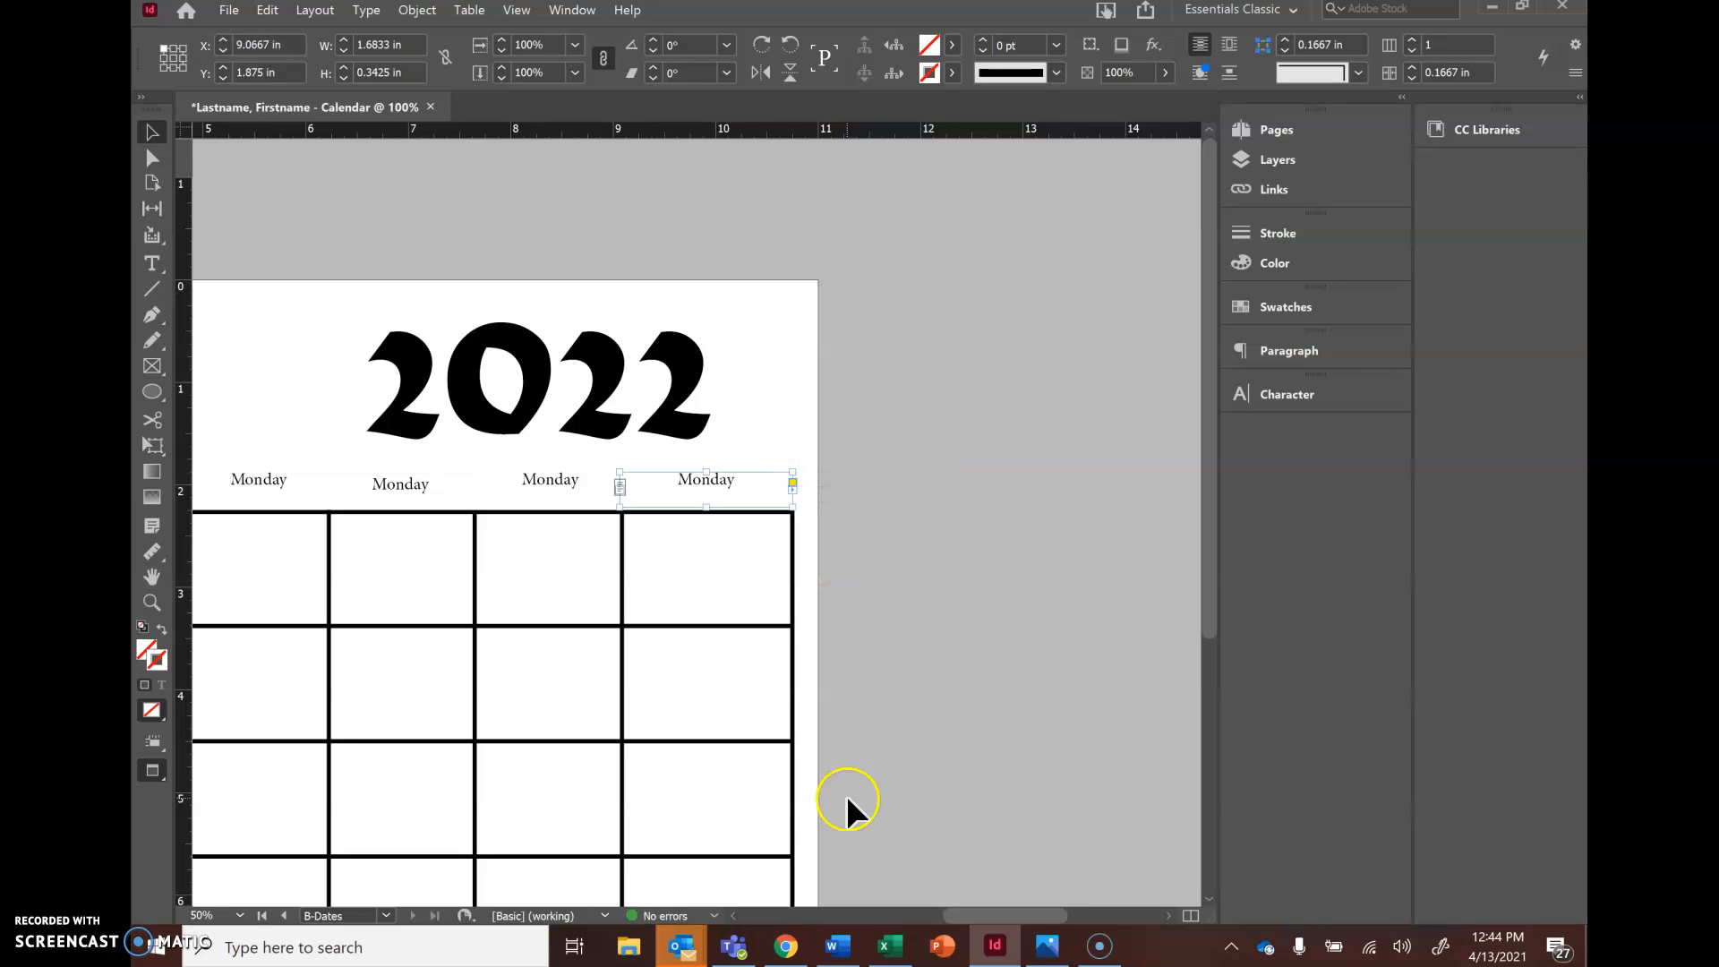
# - Align the text frame above the fifth column level with the neighbouring weekday frames
pyautogui.moveTo(1018, 918); pyautogui.dragTo(957, 917)
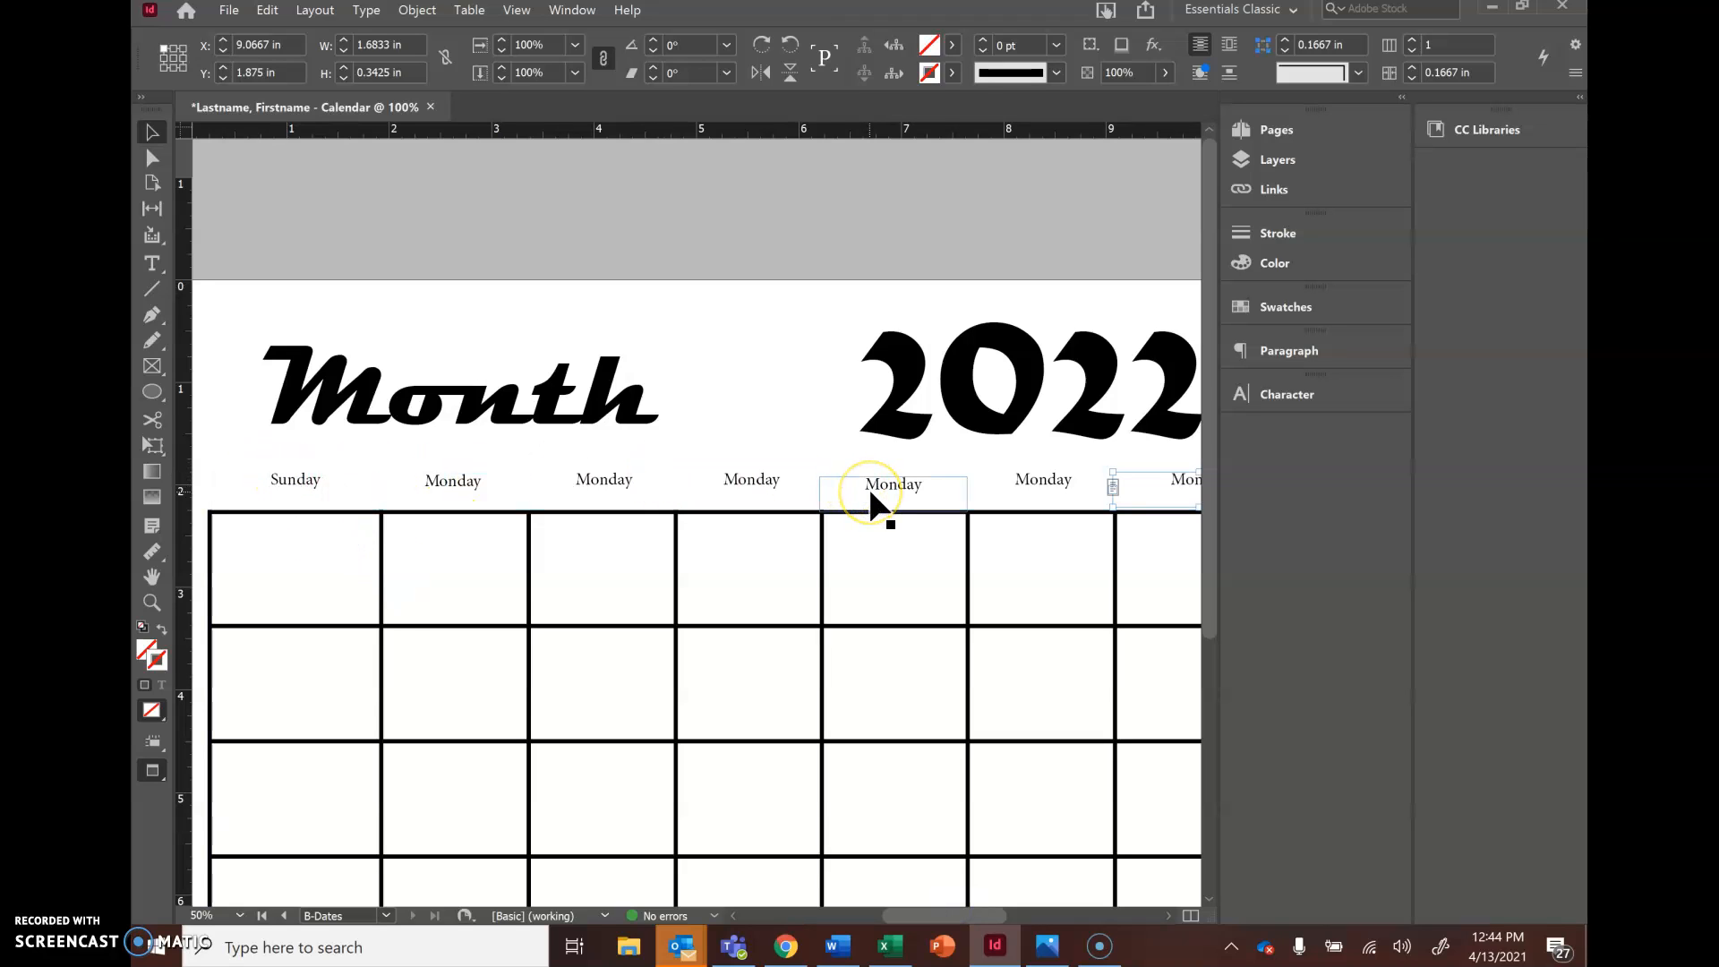
pyautogui.hotkey('ctrl', '-')
pyautogui.click(972, 904)
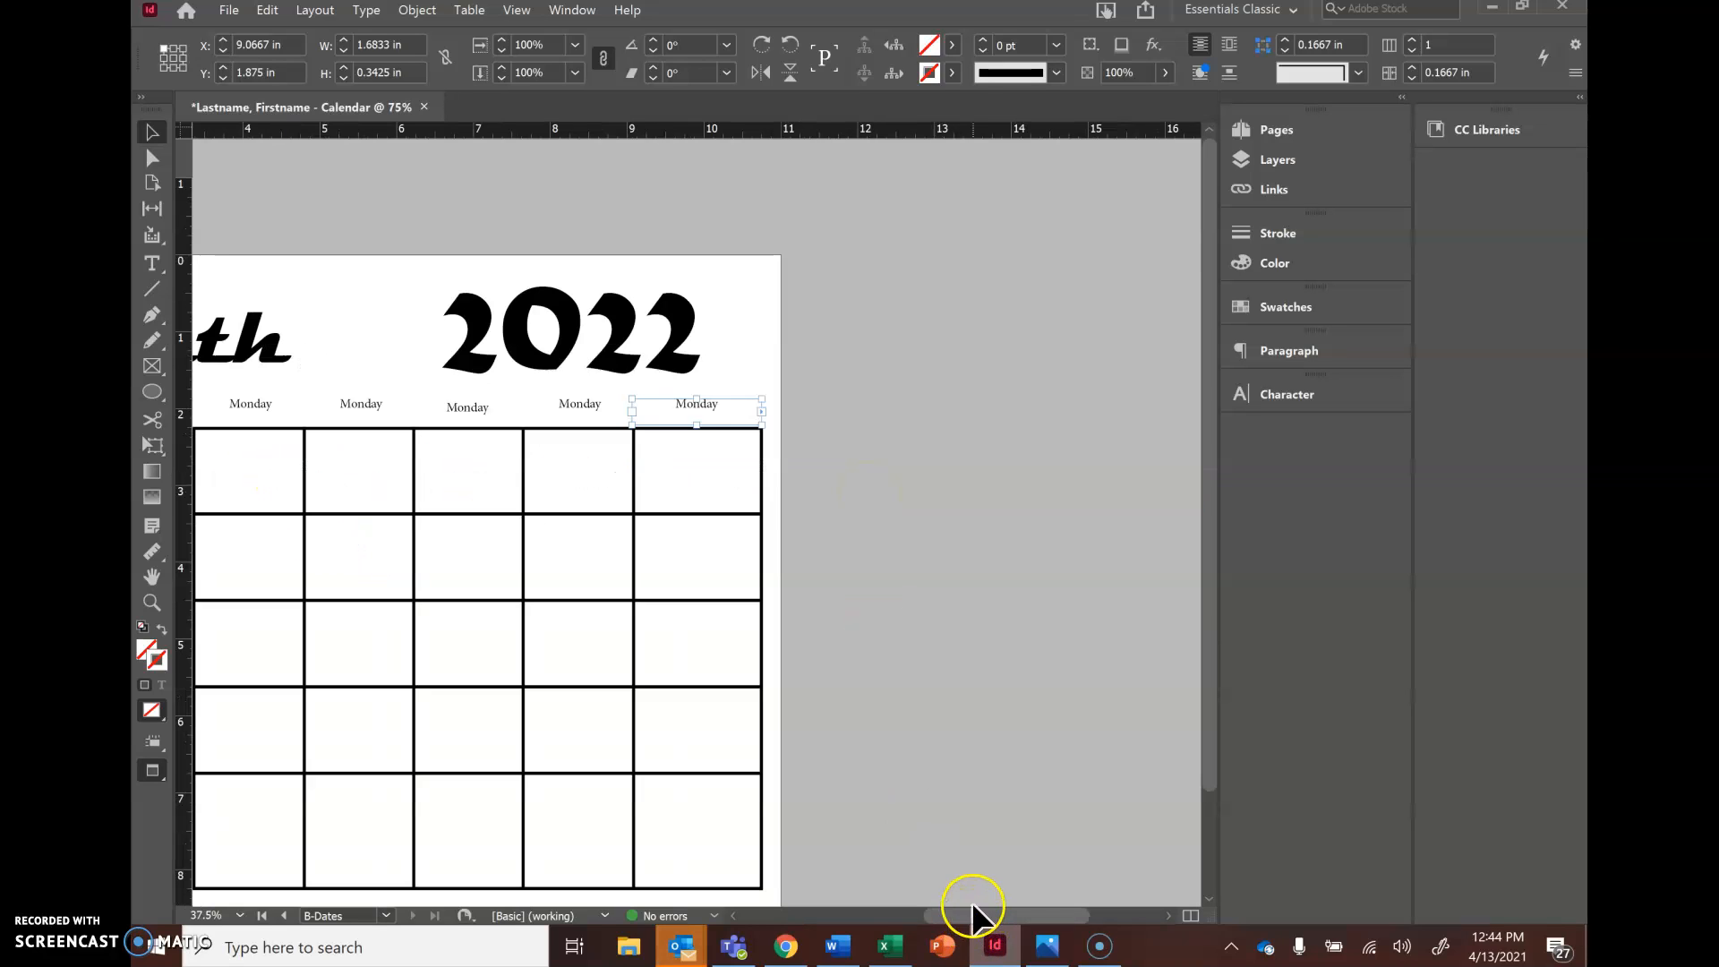
pyautogui.moveTo(973, 904); pyautogui.dragTo(926, 911)
pyautogui.click(491, 399)
pyautogui.click(736, 423)
pyautogui.click(650, 392)
pyautogui.moveTo(650, 394); pyautogui.dragTo(518, 780)
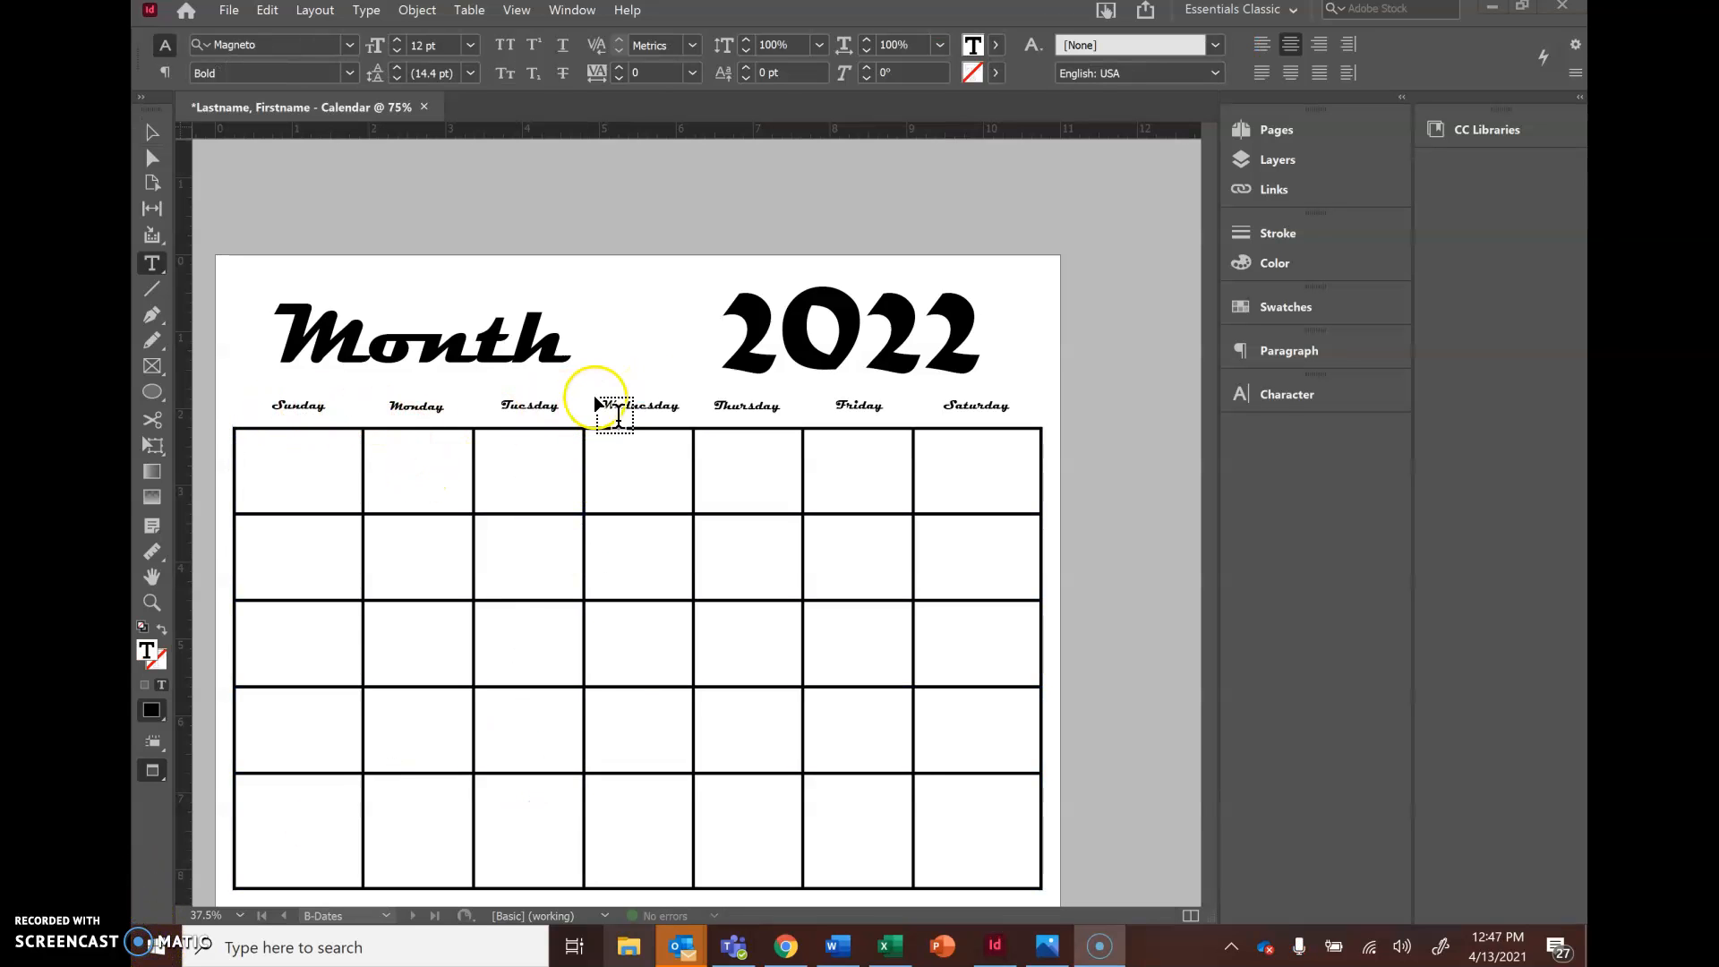
# - Increase the Wednesday label's font size to 16 pt
pyautogui.moveTo(600, 400); pyautogui.dragTo(683, 426)
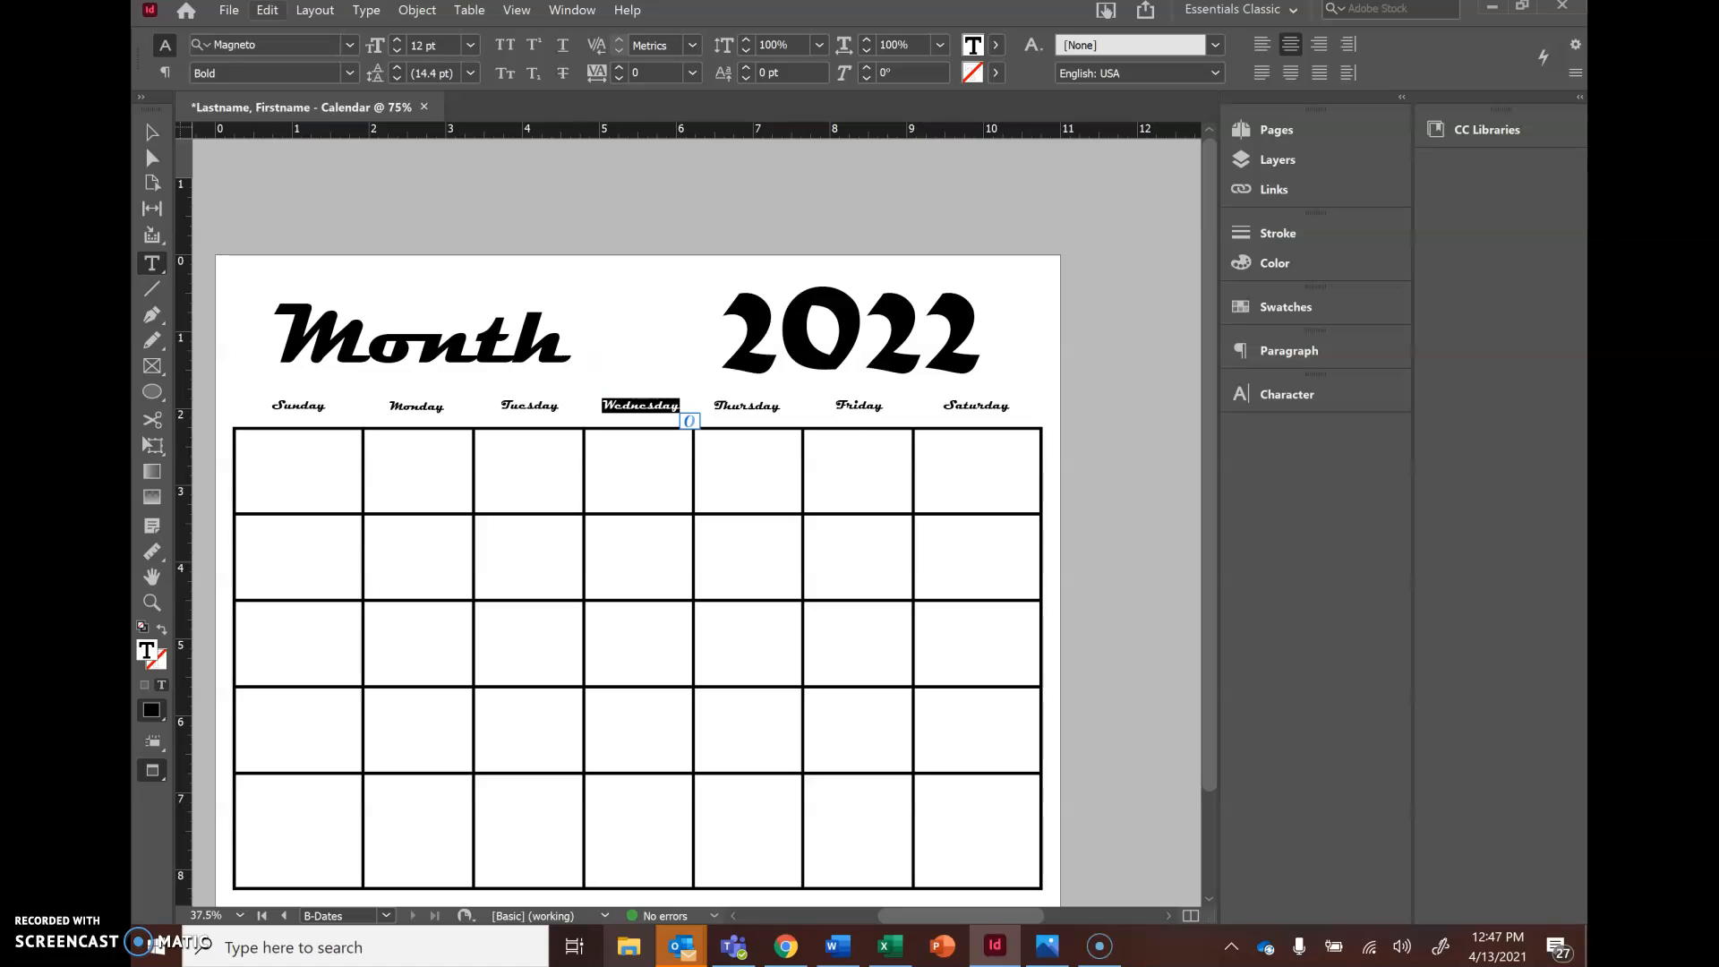
pyautogui.click(395, 40)
pyautogui.click(395, 39)
pyautogui.click(395, 40)
pyautogui.click(395, 39)
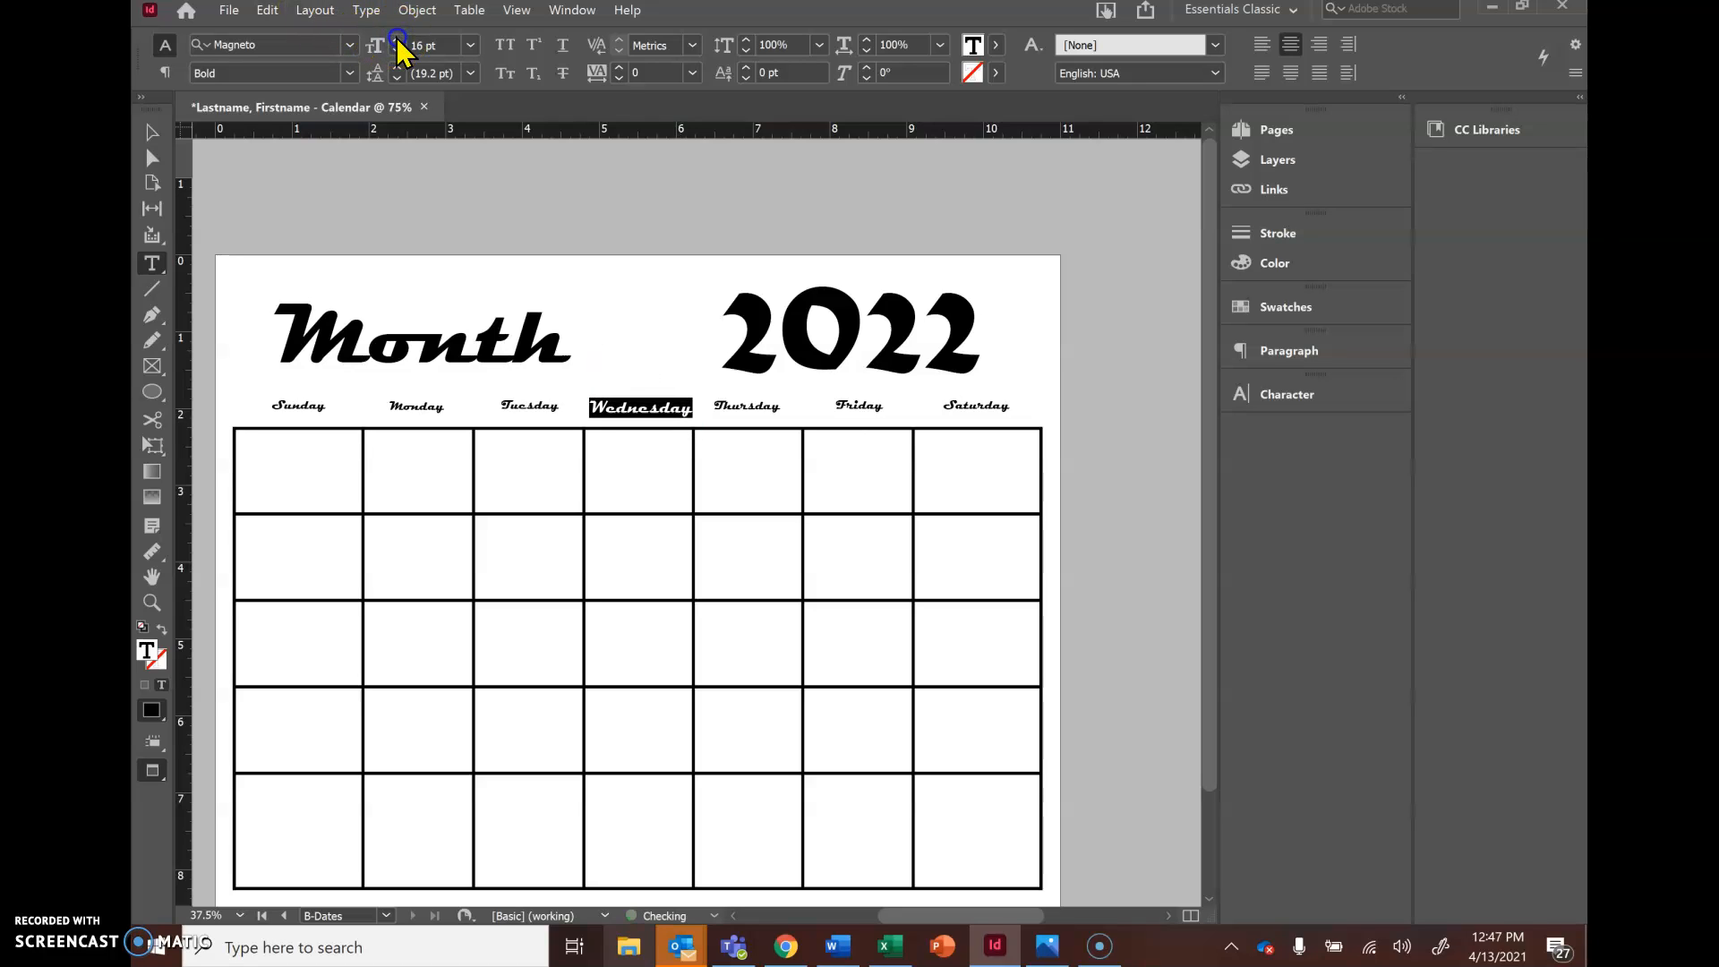
# - Set the font size of the Sunday label to 16 pt
pyautogui.click(327, 412)
pyautogui.moveTo(327, 411); pyautogui.dragTo(277, 412)
pyautogui.click(263, 418)
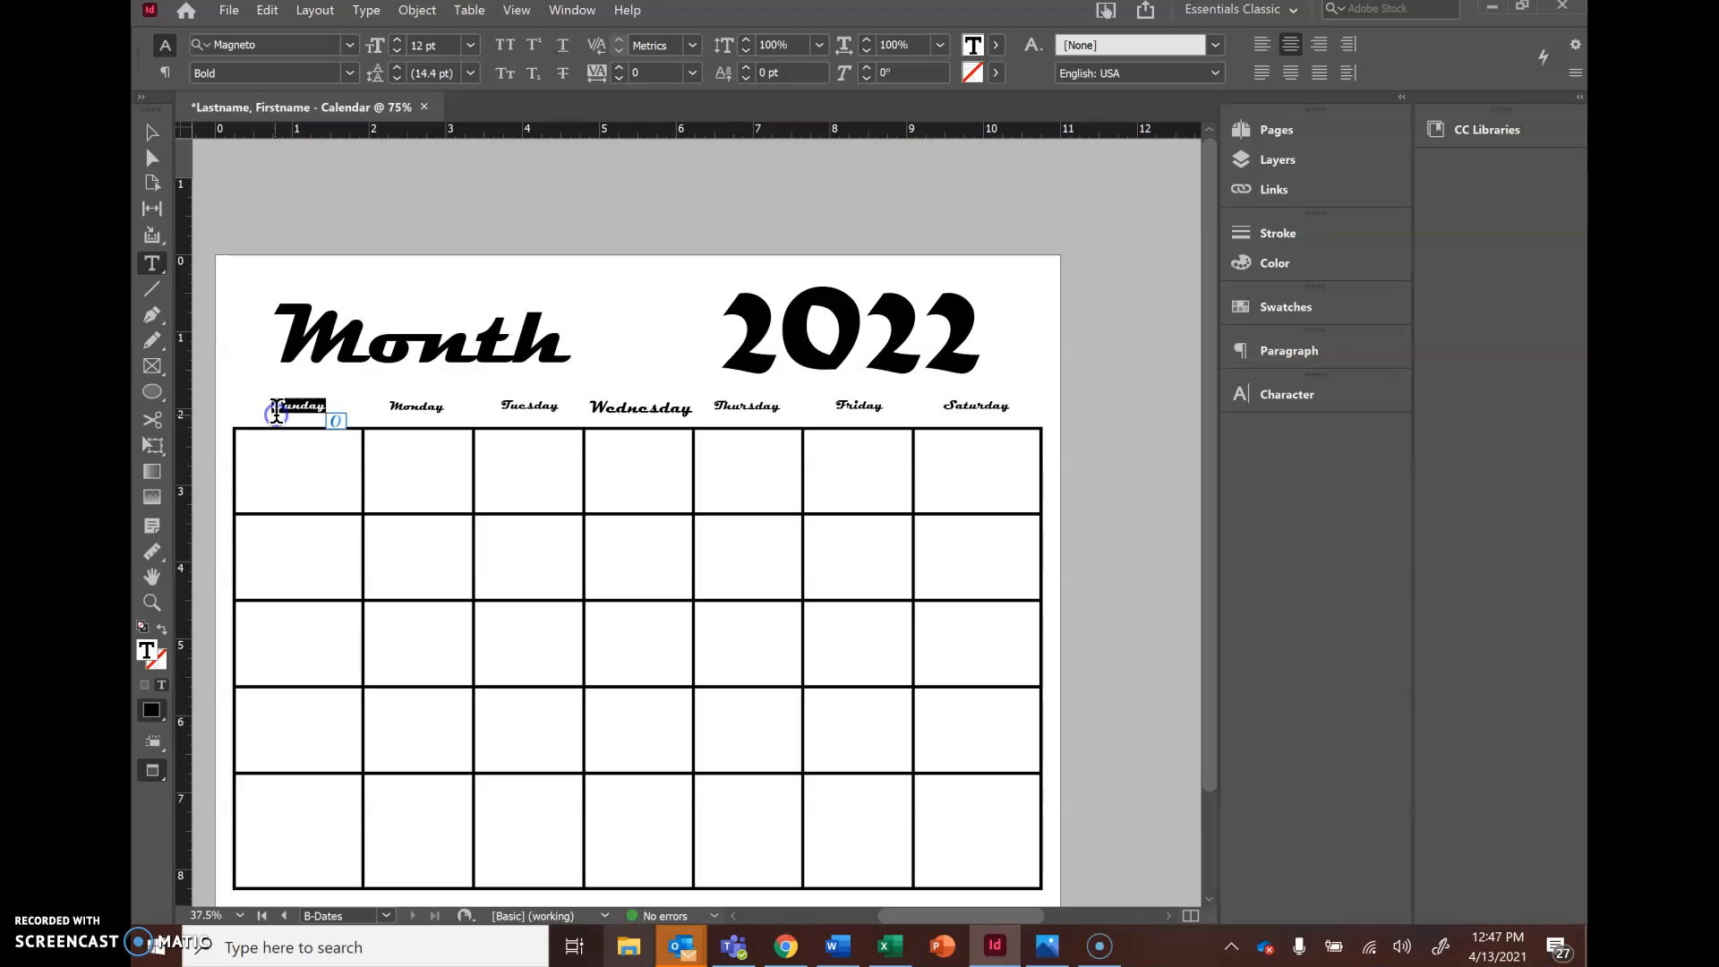
pyautogui.click(470, 45)
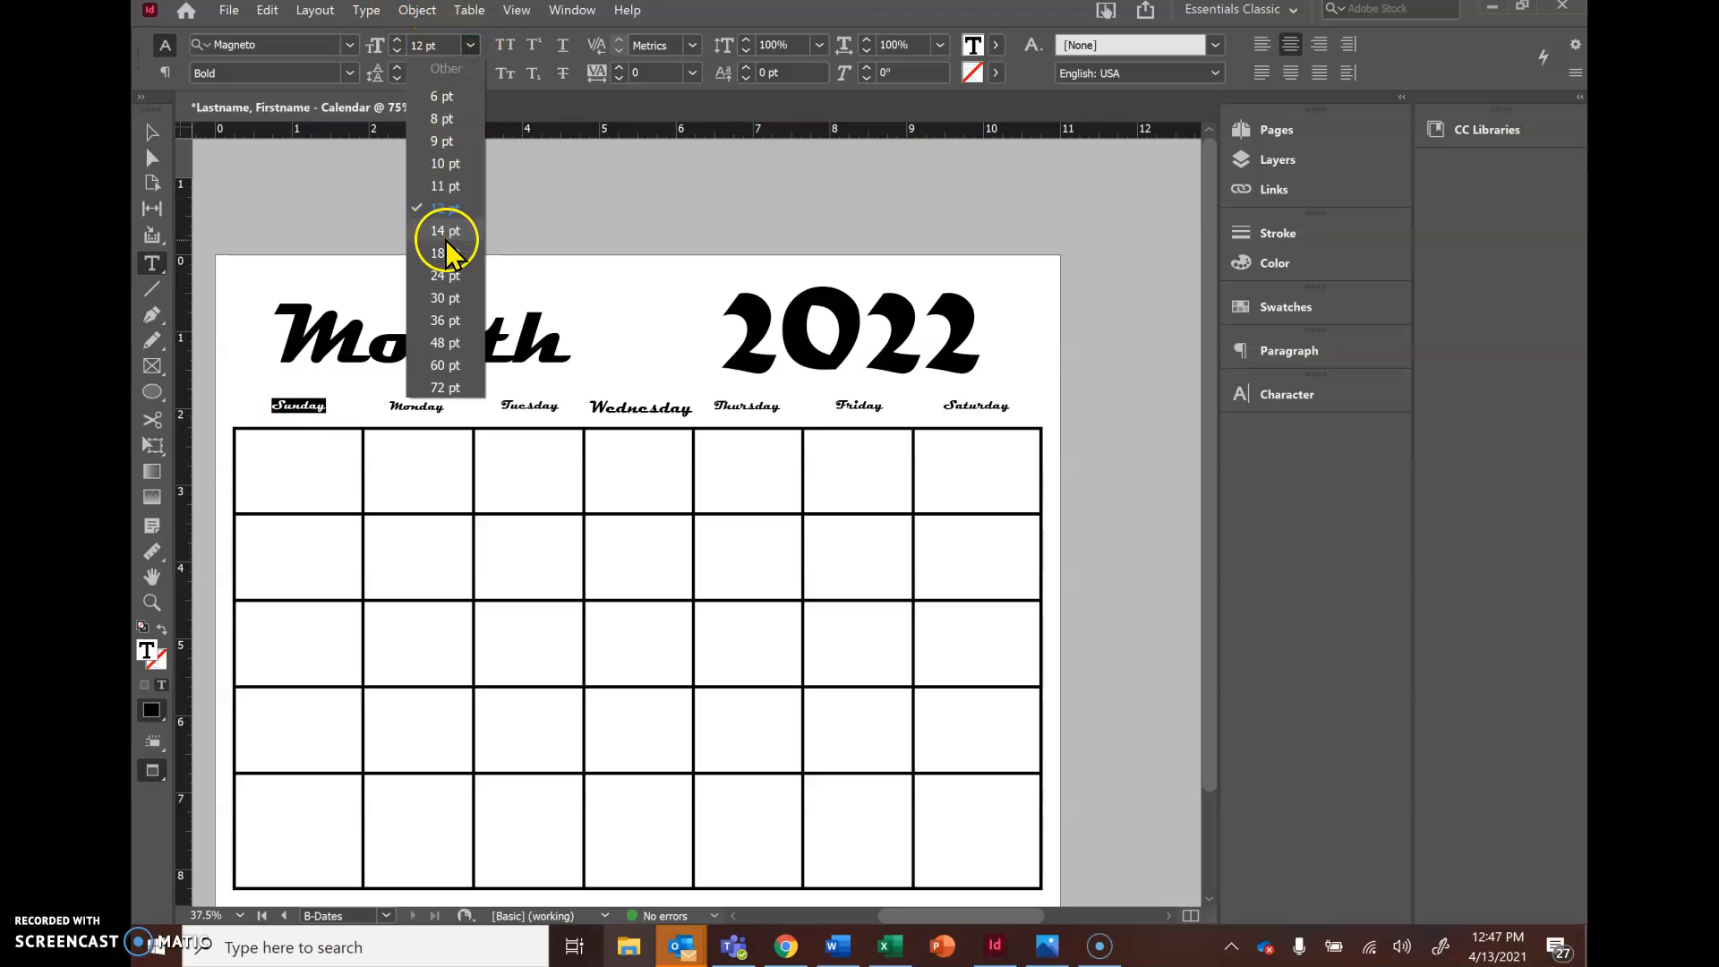
pyautogui.click(435, 40)
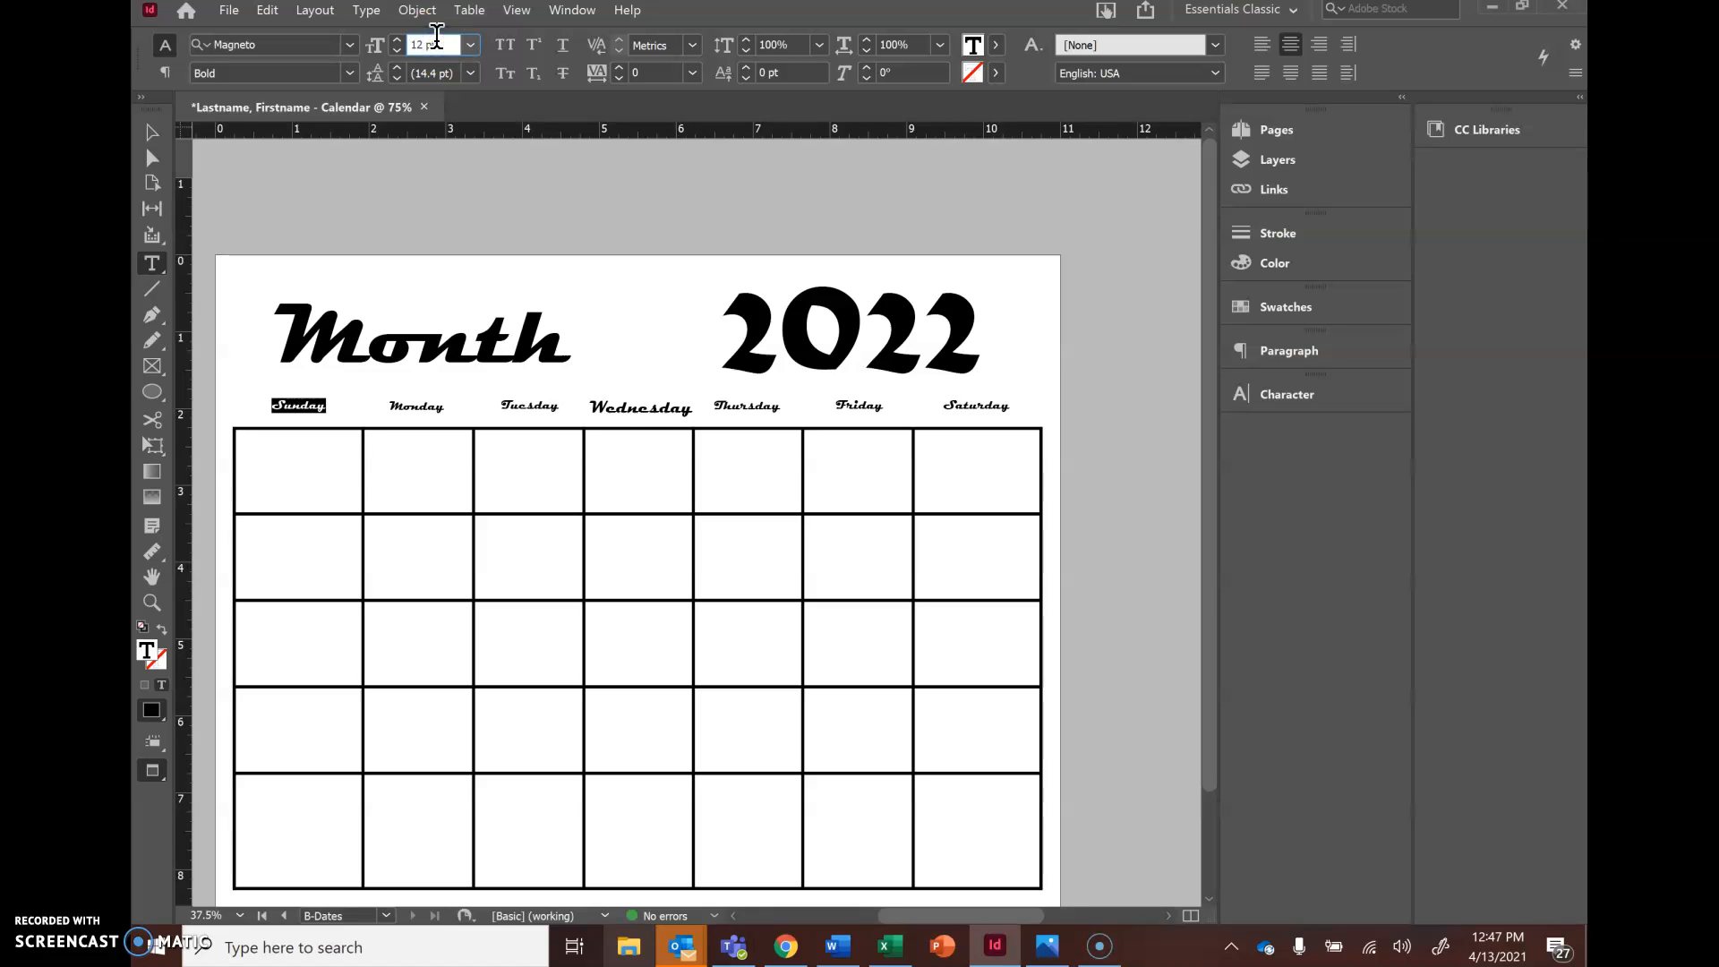
pyautogui.press('Return')
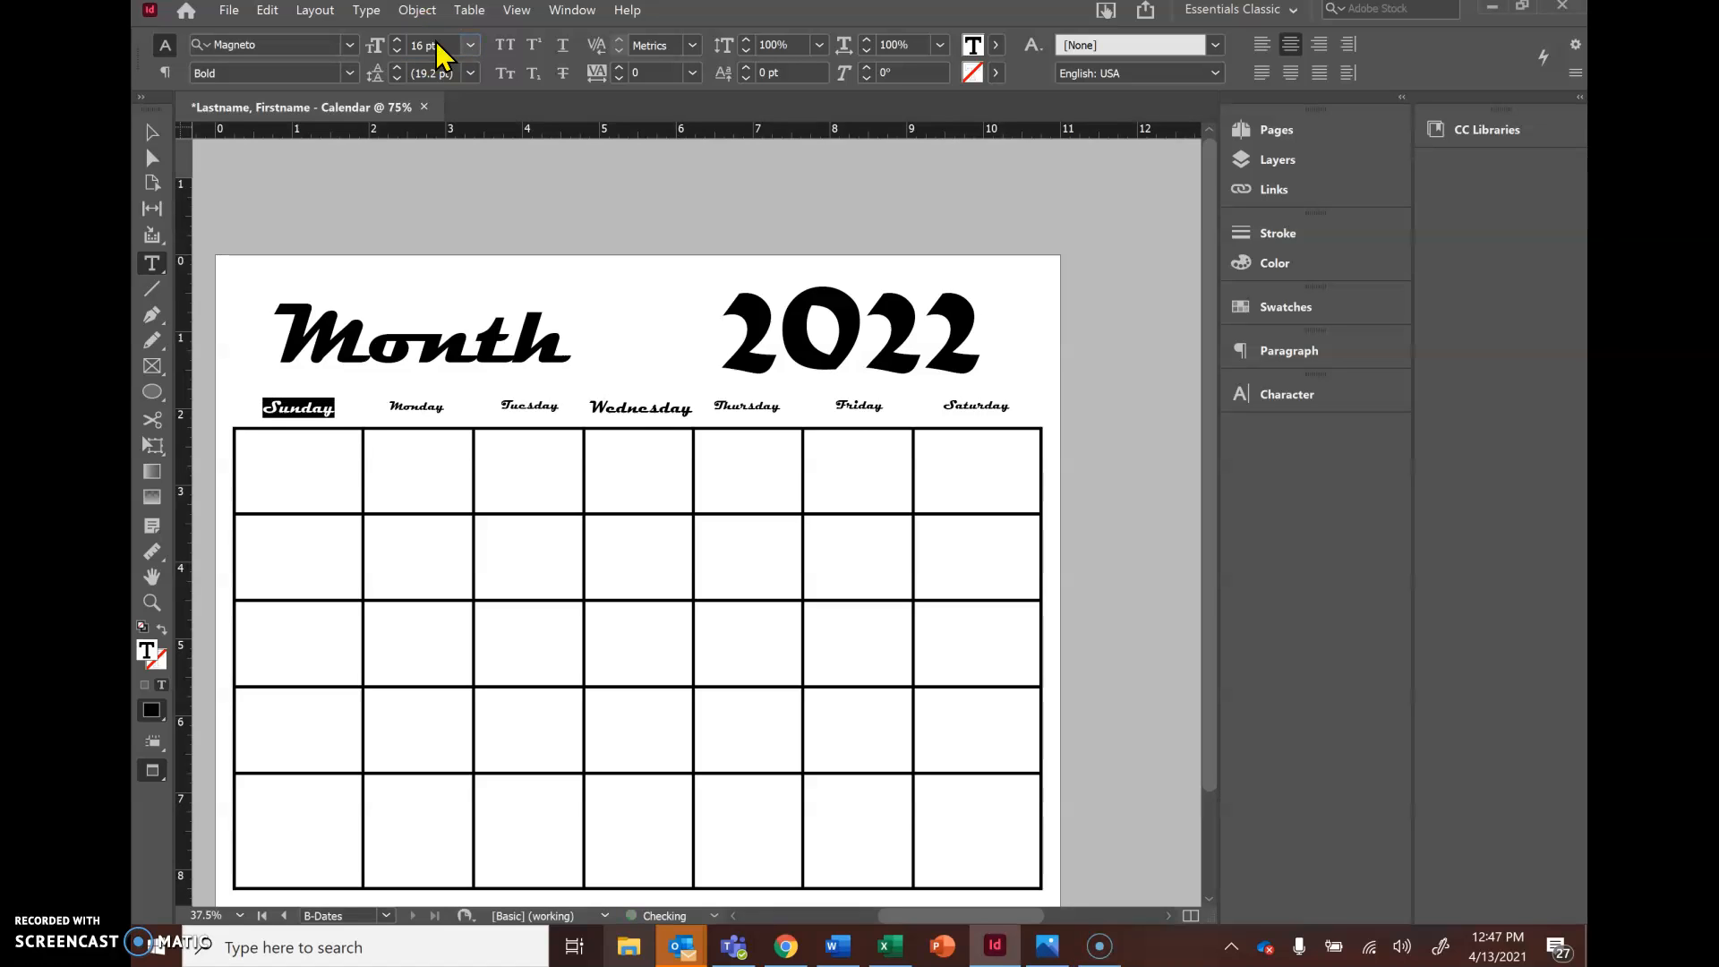
# - Set the font size of the Monday and Tuesday labels to 16 pt
pyautogui.click(404, 408)
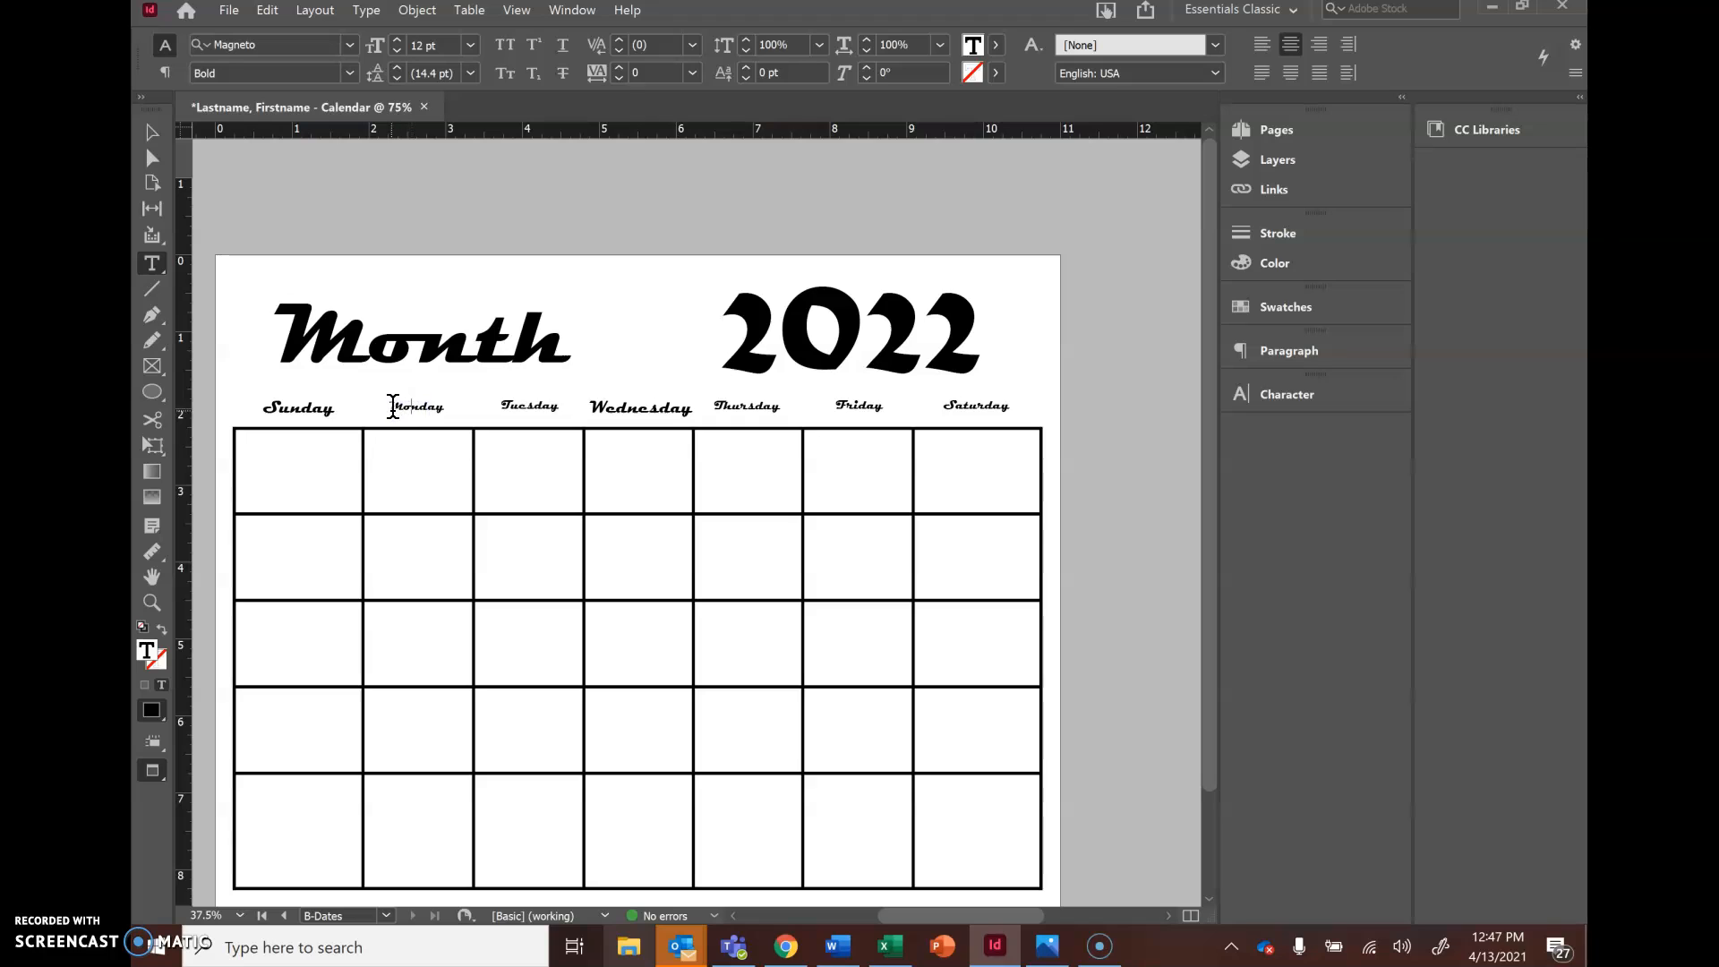
pyautogui.moveTo(392, 407); pyautogui.dragTo(453, 411)
pyautogui.click(446, 43)
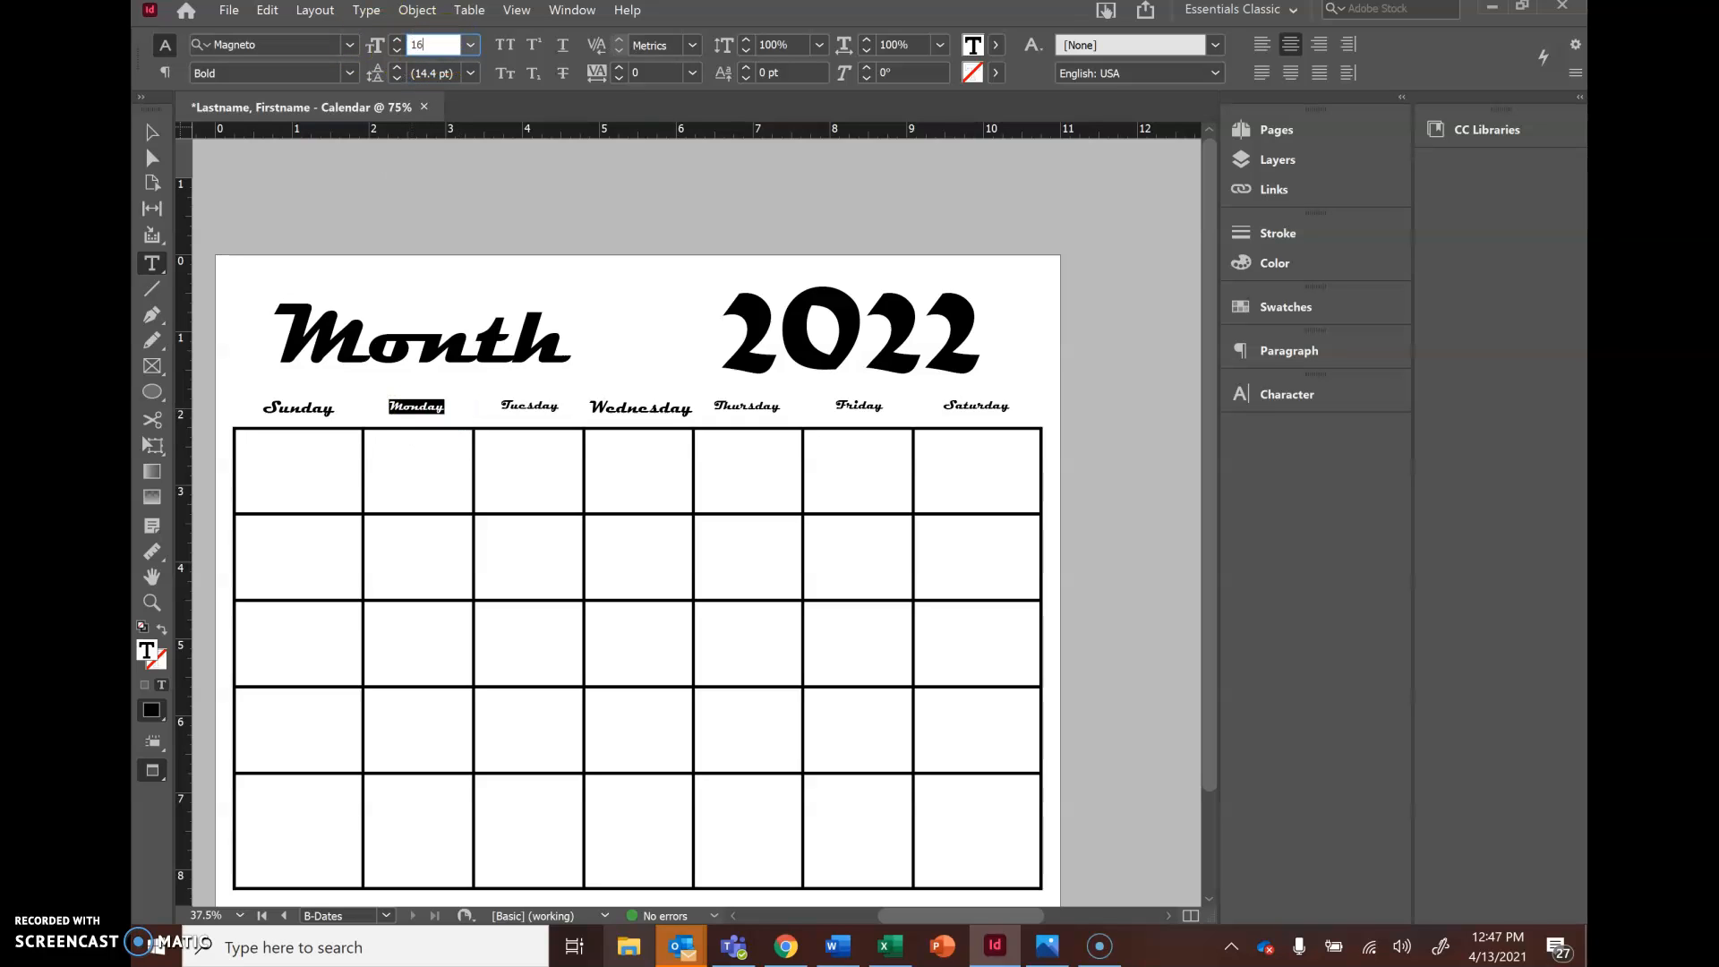
pyautogui.write('16')
pyautogui.press('Return')
pyautogui.click(513, 411)
pyautogui.moveTo(501, 410); pyautogui.dragTo(567, 418)
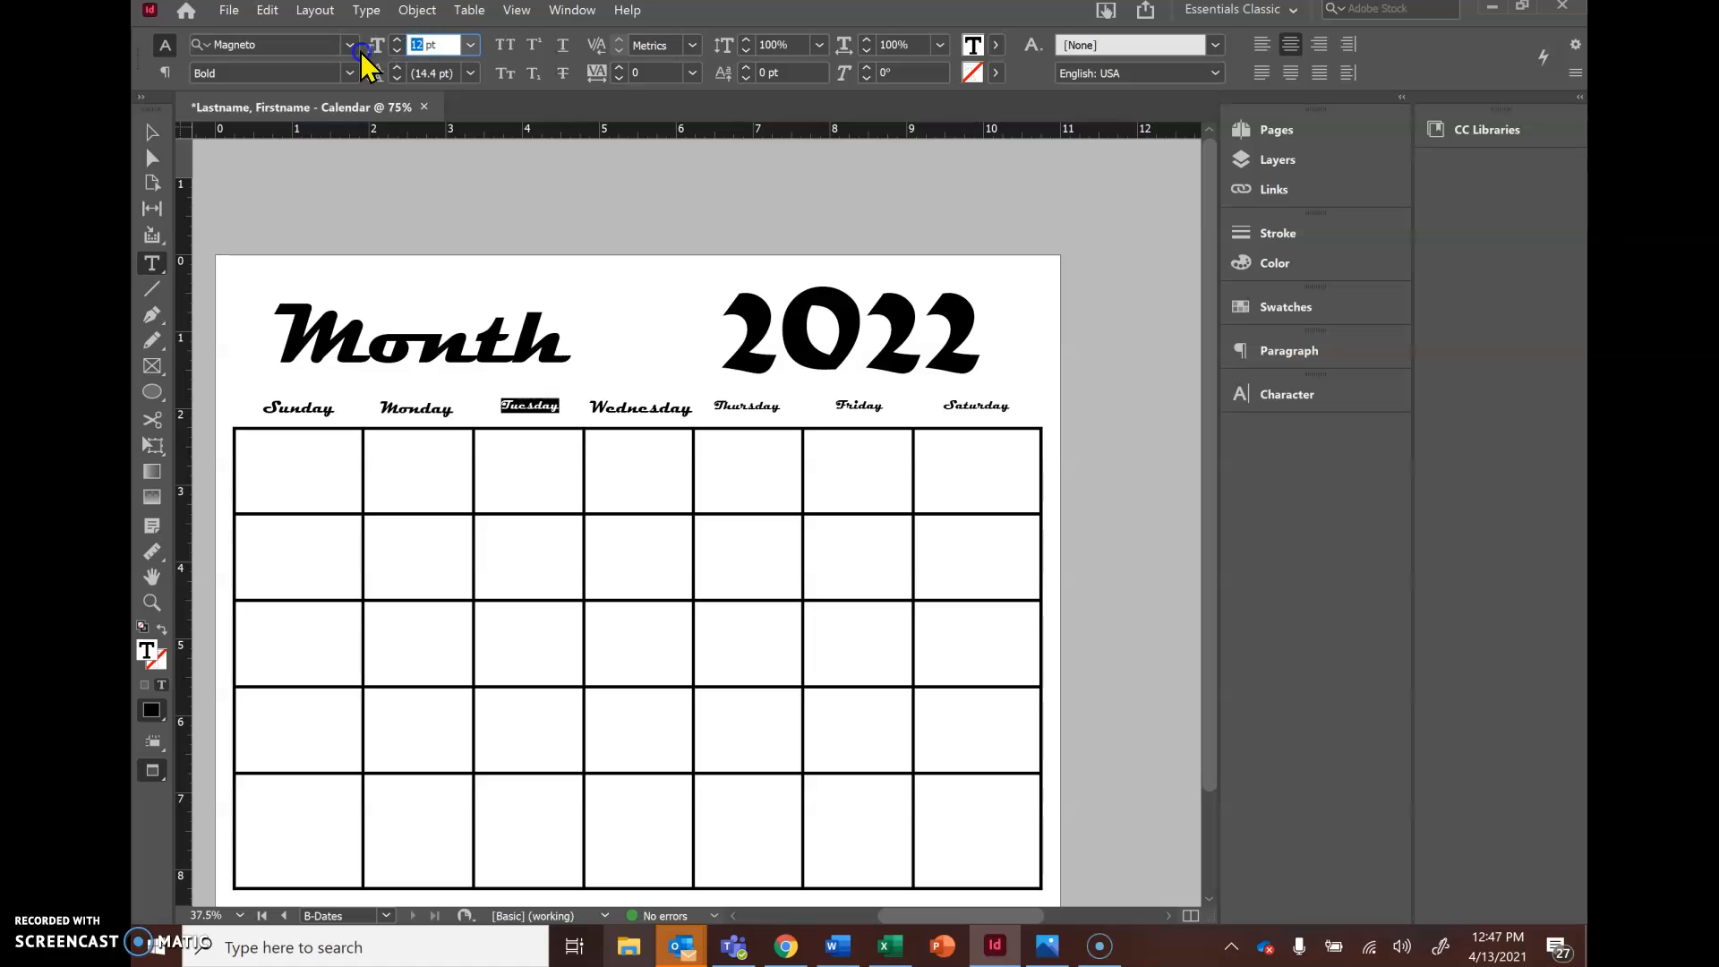
pyautogui.write('16')
pyautogui.press('Return')
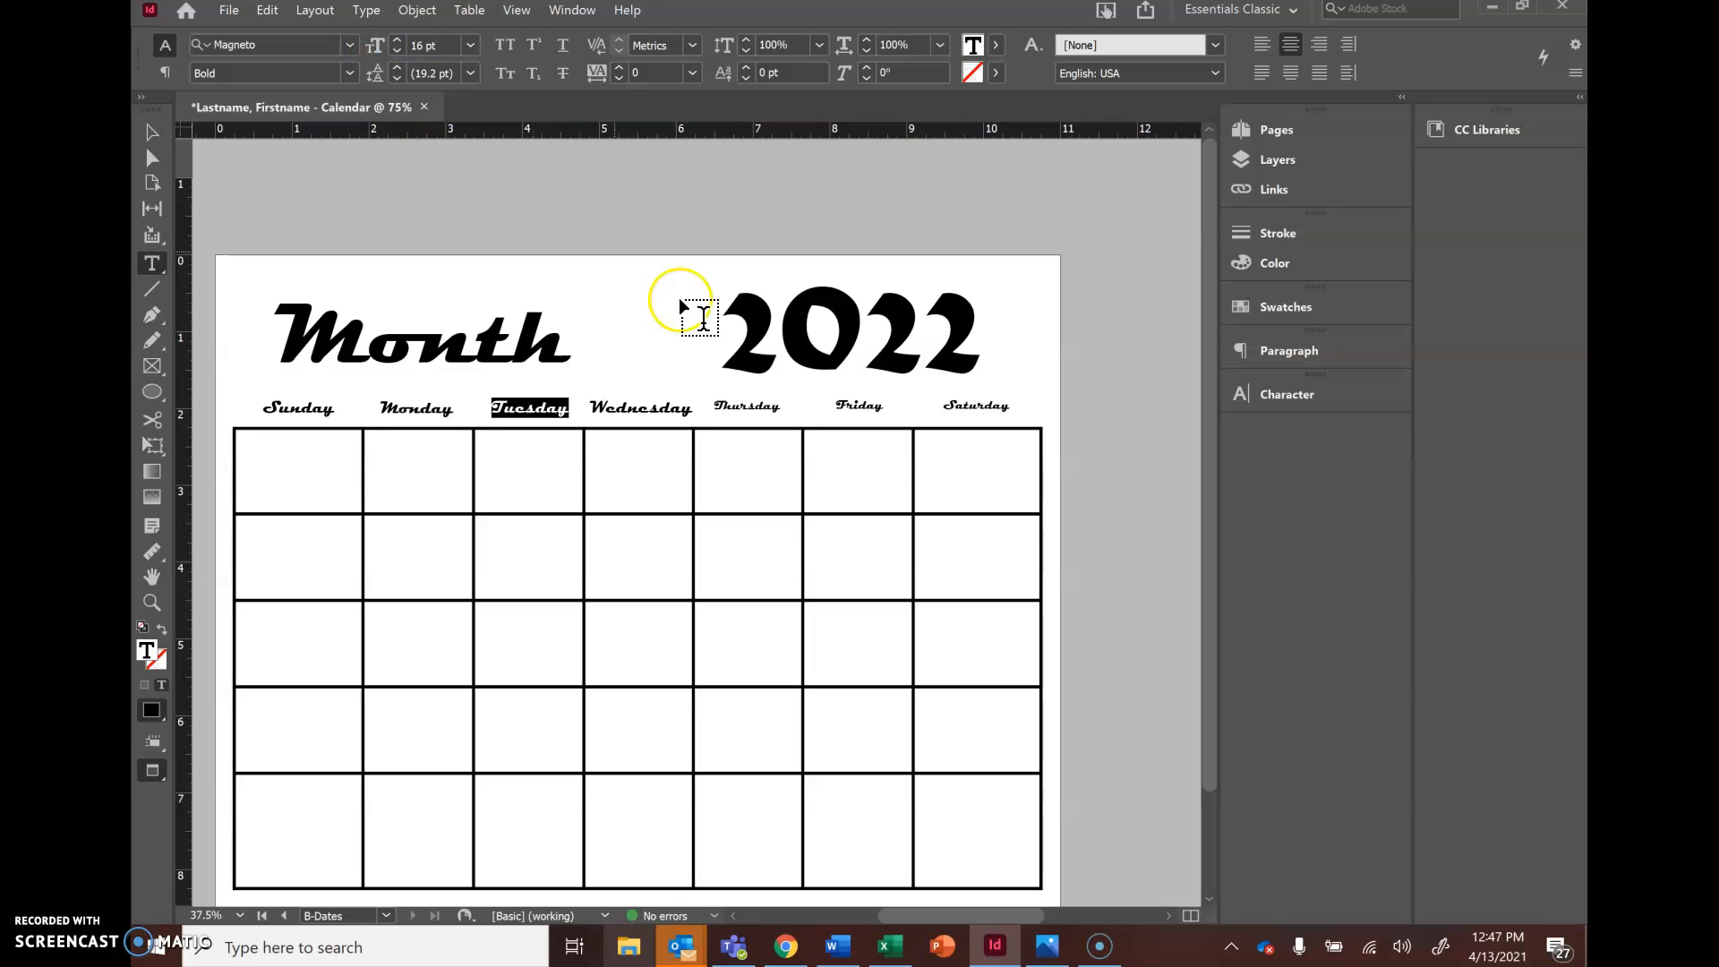
# - Set the font size of the Thursday, Friday and Saturday labels to 16 pt
pyautogui.moveTo(714, 405); pyautogui.dragTo(802, 428)
pyautogui.doubleClick(417, 43)
pyautogui.write('16')
pyautogui.press('Return')
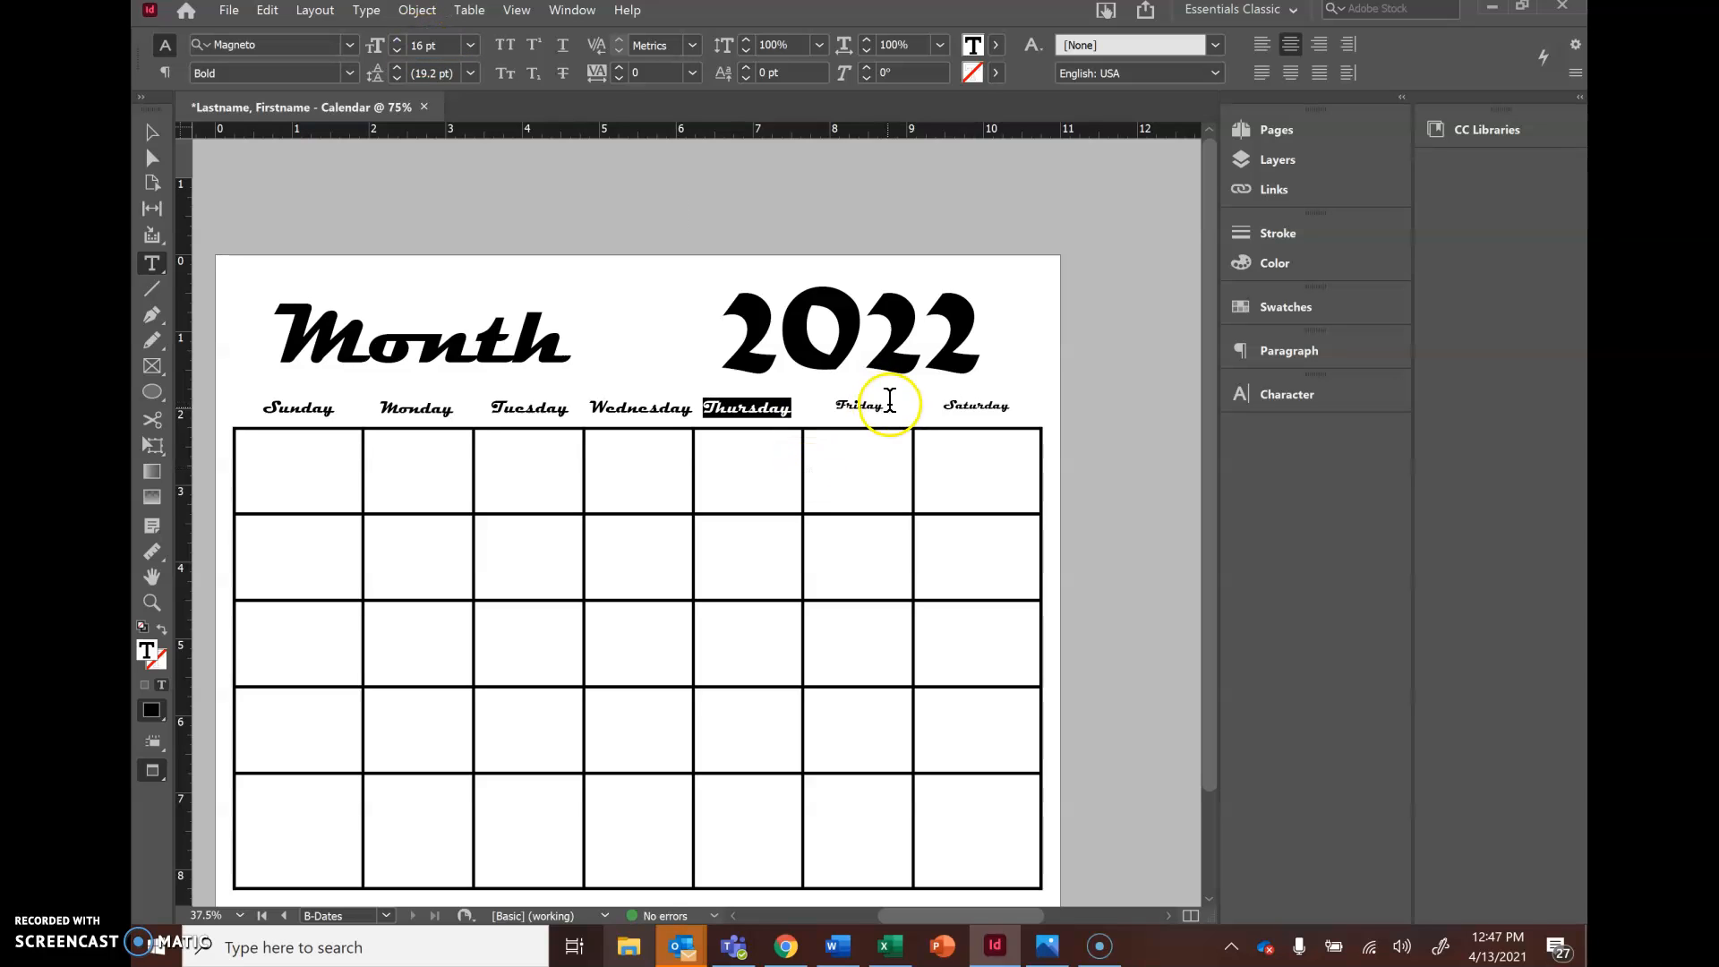
pyautogui.click(876, 409)
pyautogui.moveTo(889, 404); pyautogui.dragTo(833, 396)
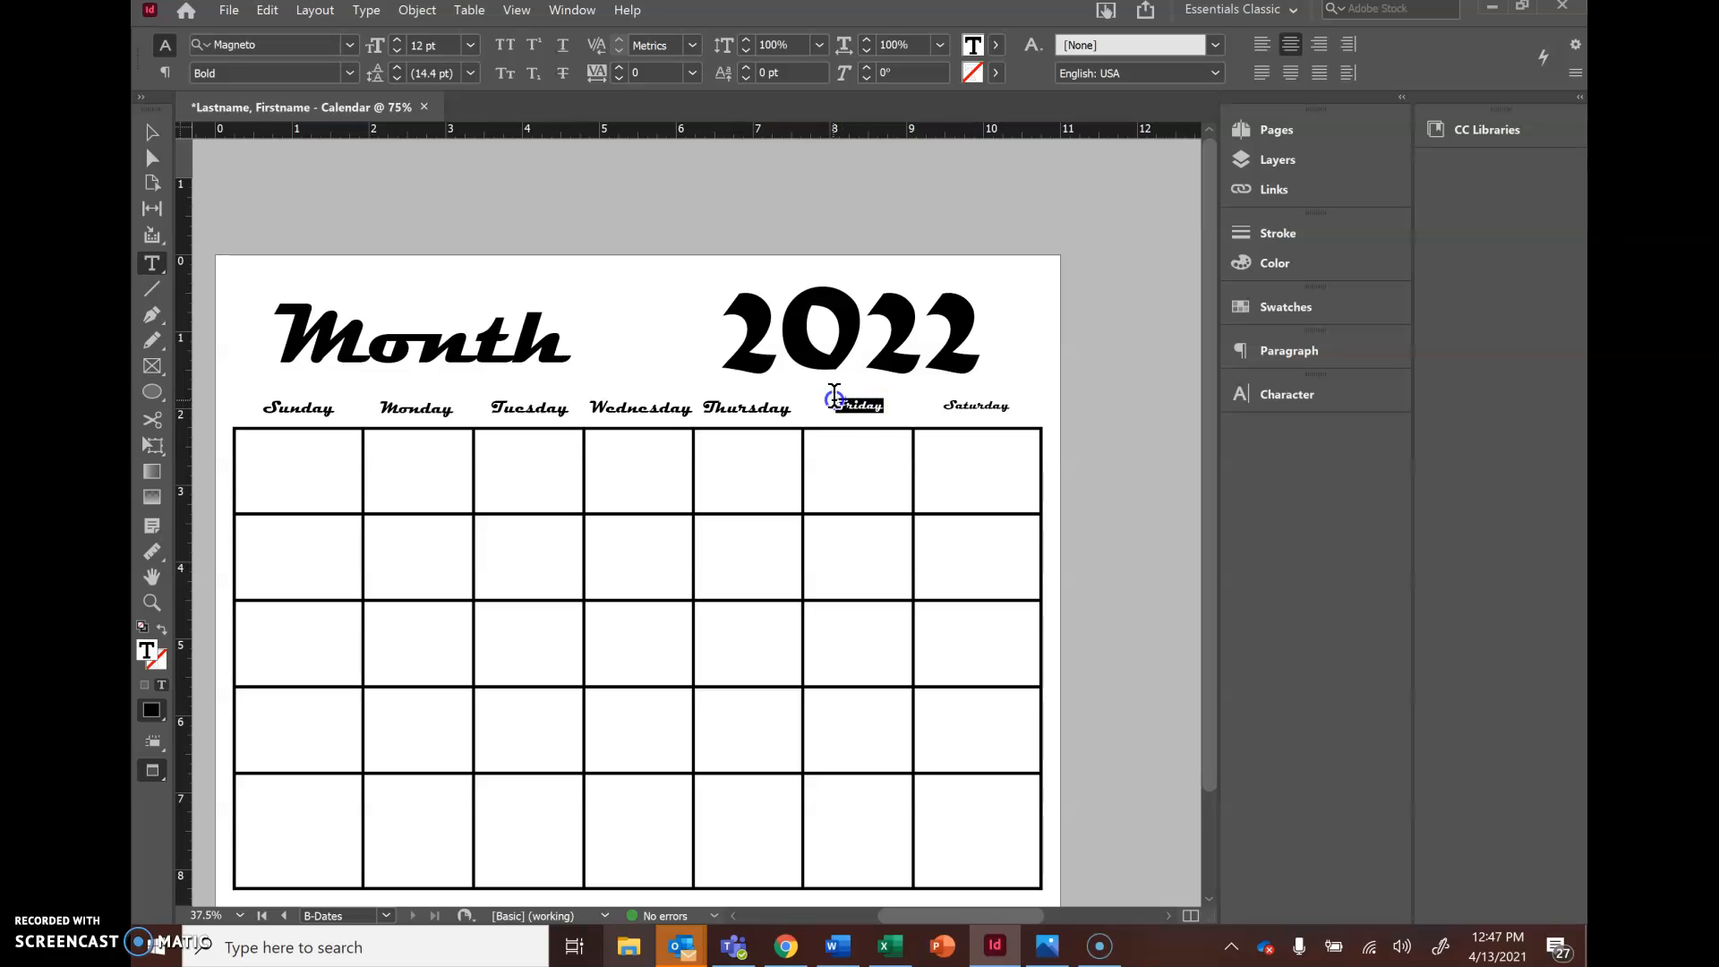
pyautogui.click(419, 39)
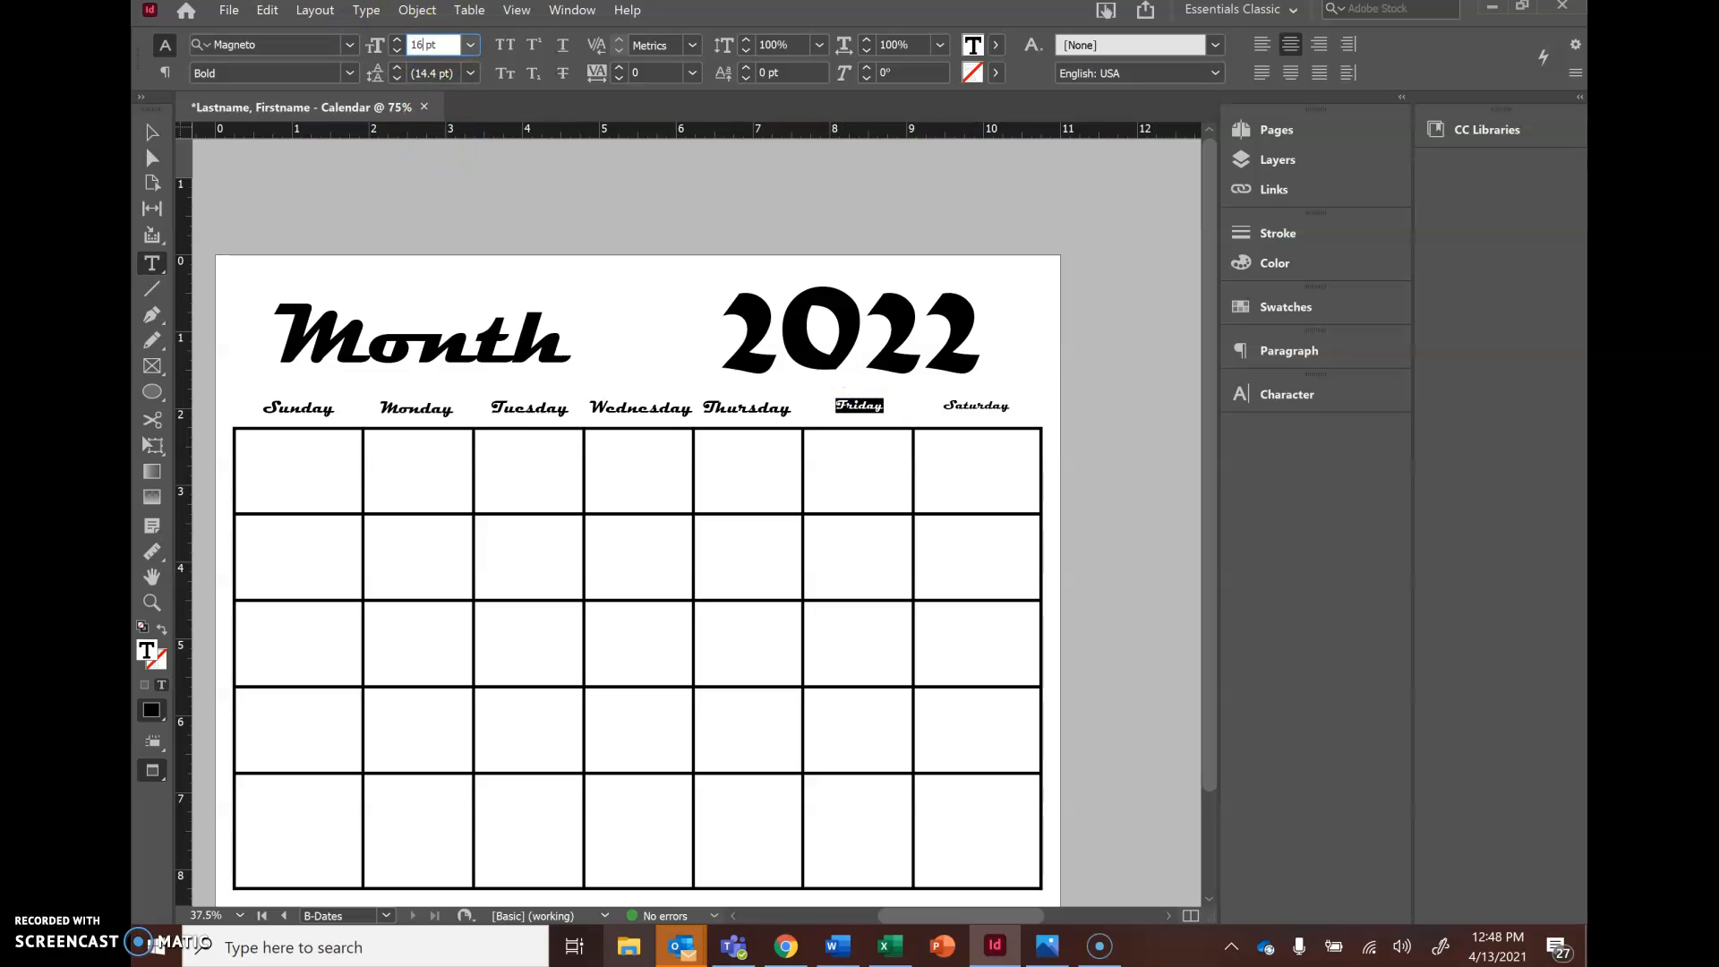
pyautogui.write('16')
pyautogui.press('Return')
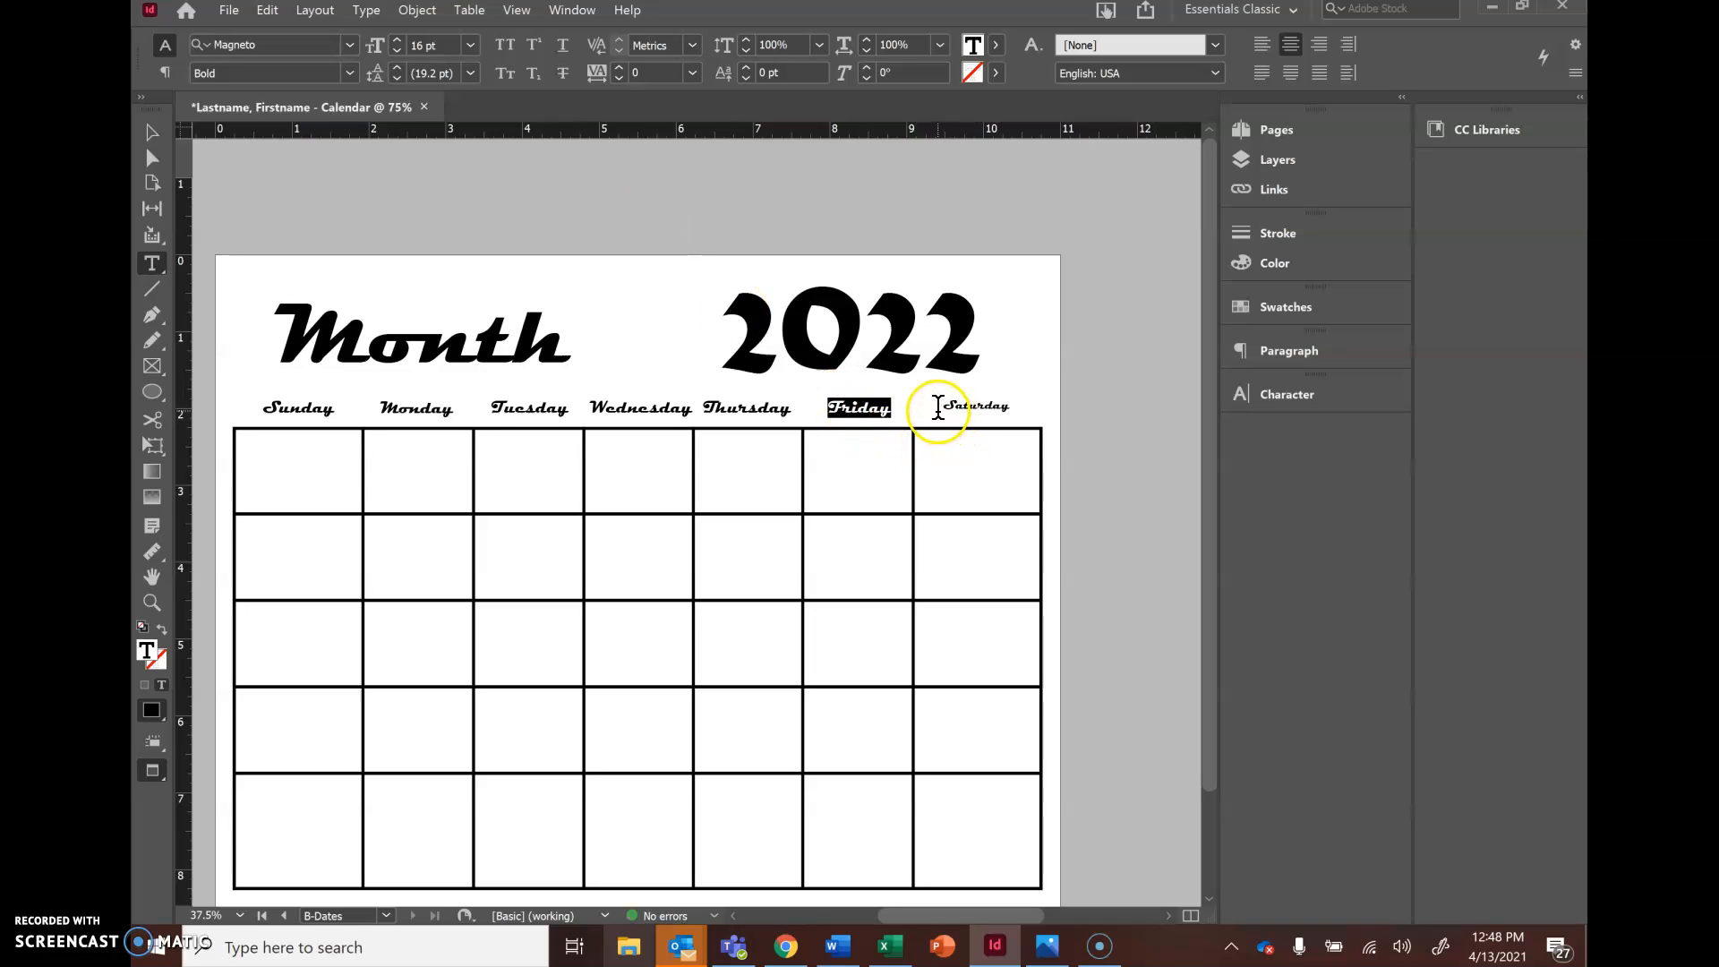
pyautogui.moveTo(938, 407); pyautogui.dragTo(1016, 408)
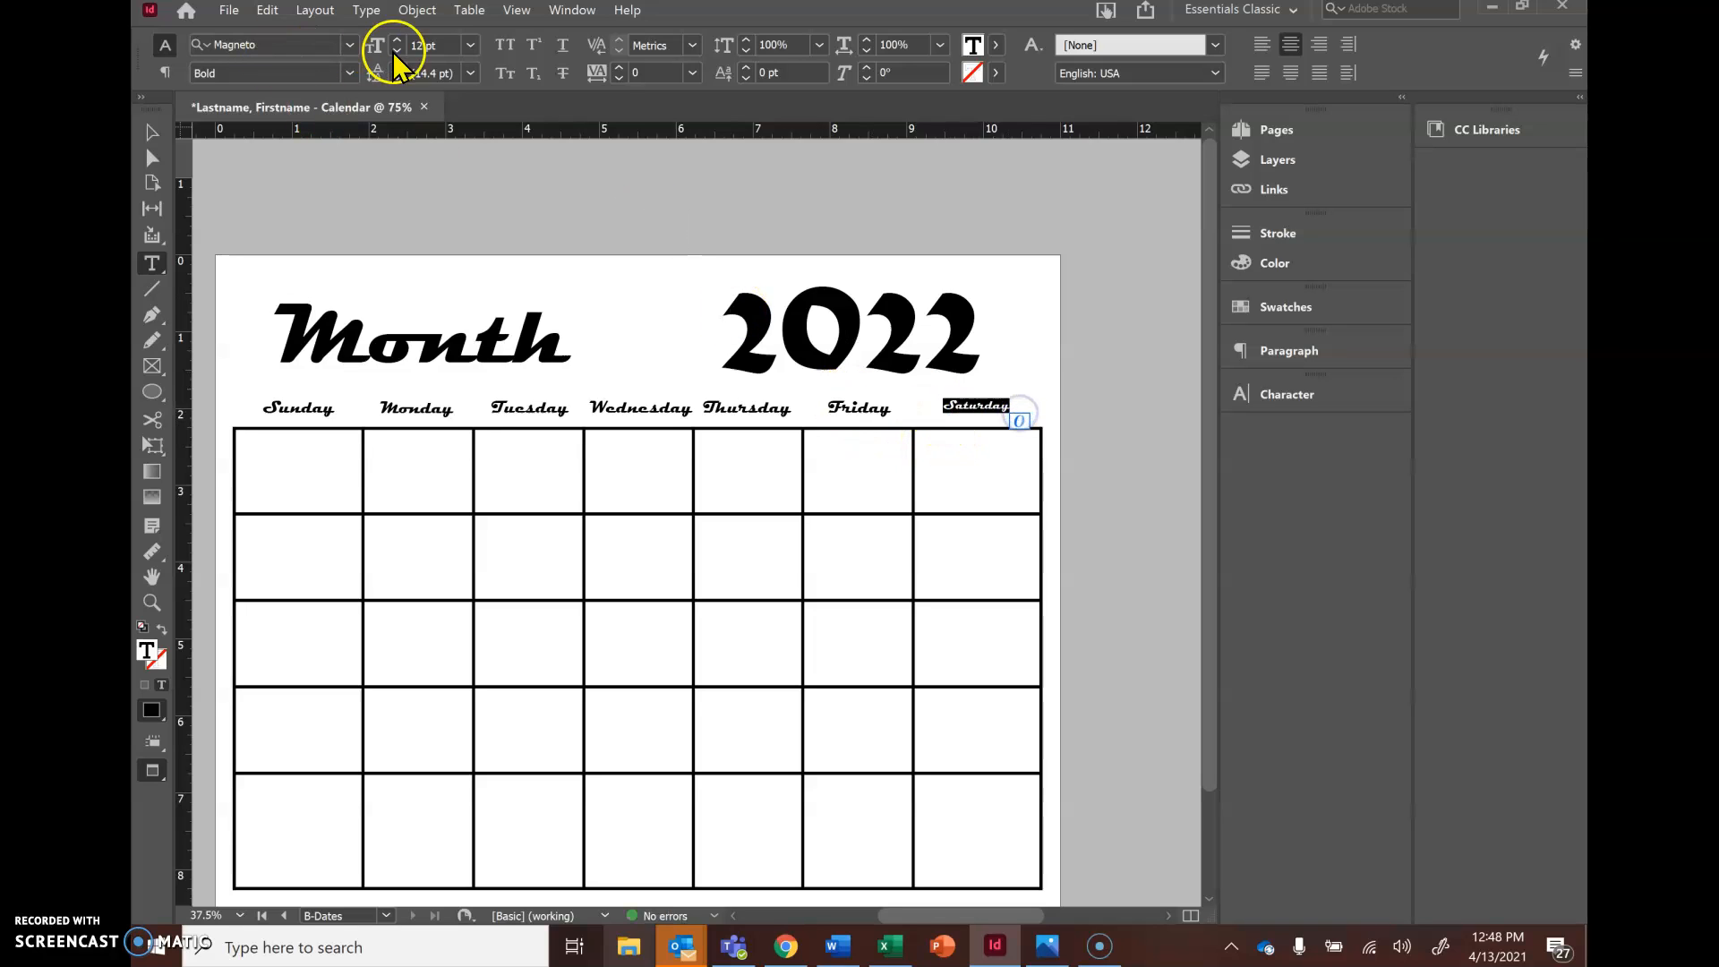
pyautogui.click(424, 41)
pyautogui.press('Return')
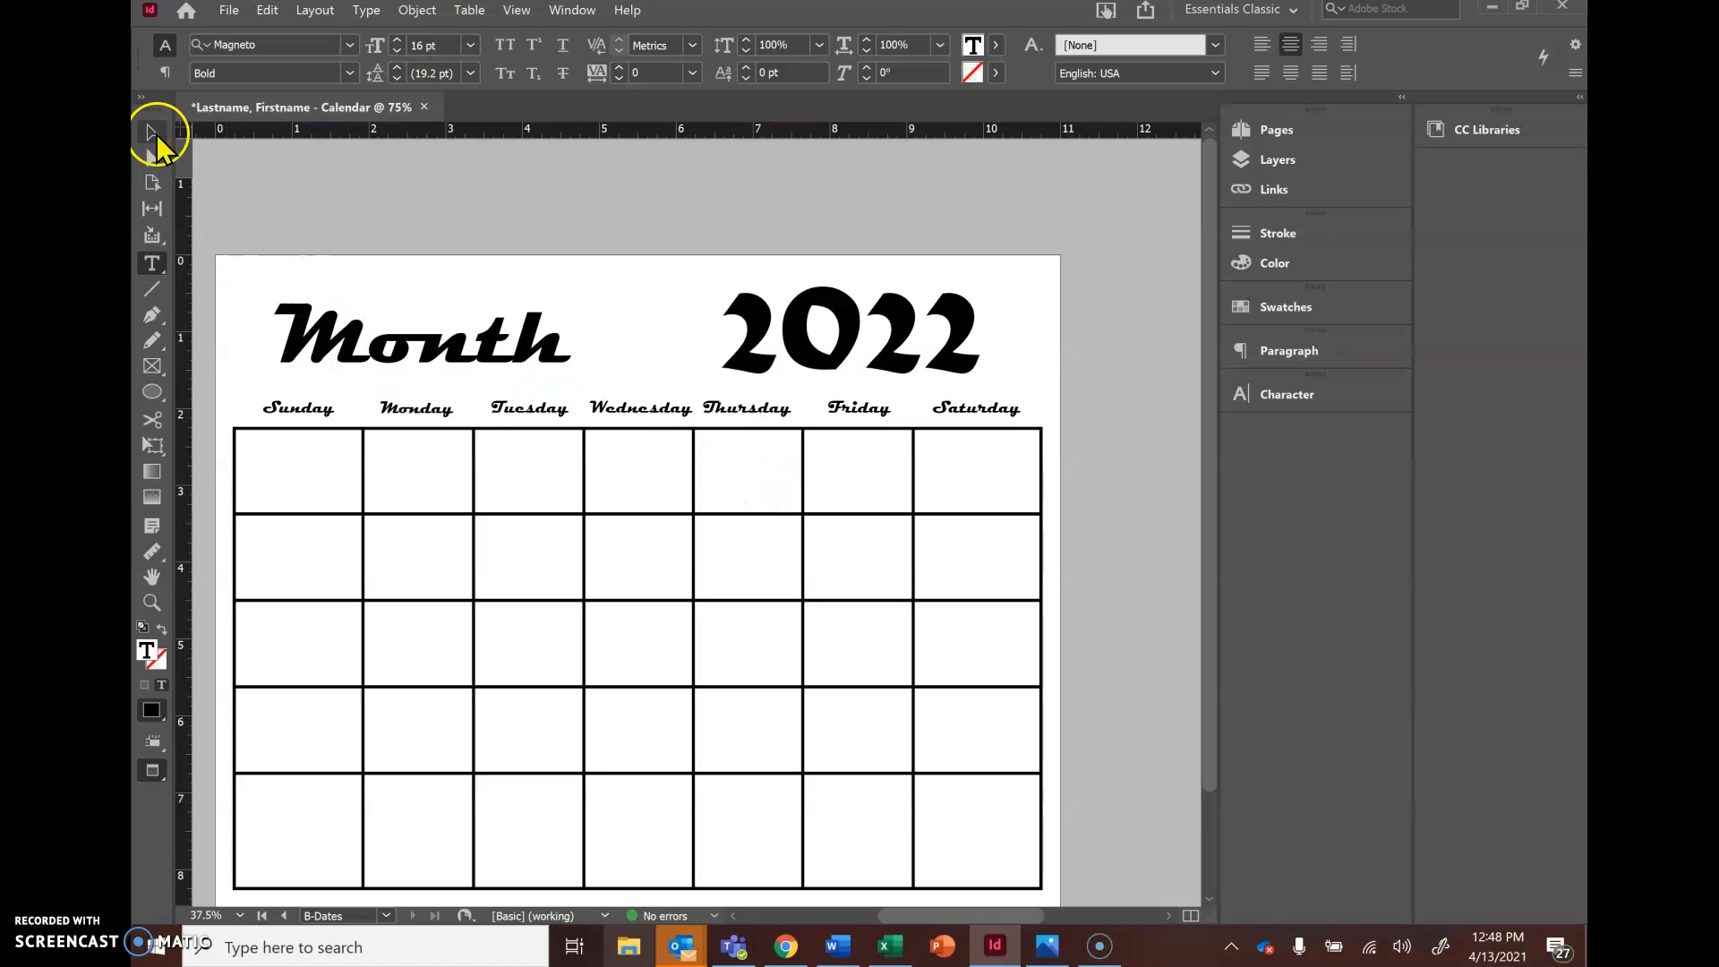
pyautogui.click(153, 135)
pyautogui.moveTo(526, 411); pyautogui.dragTo(692, 415)
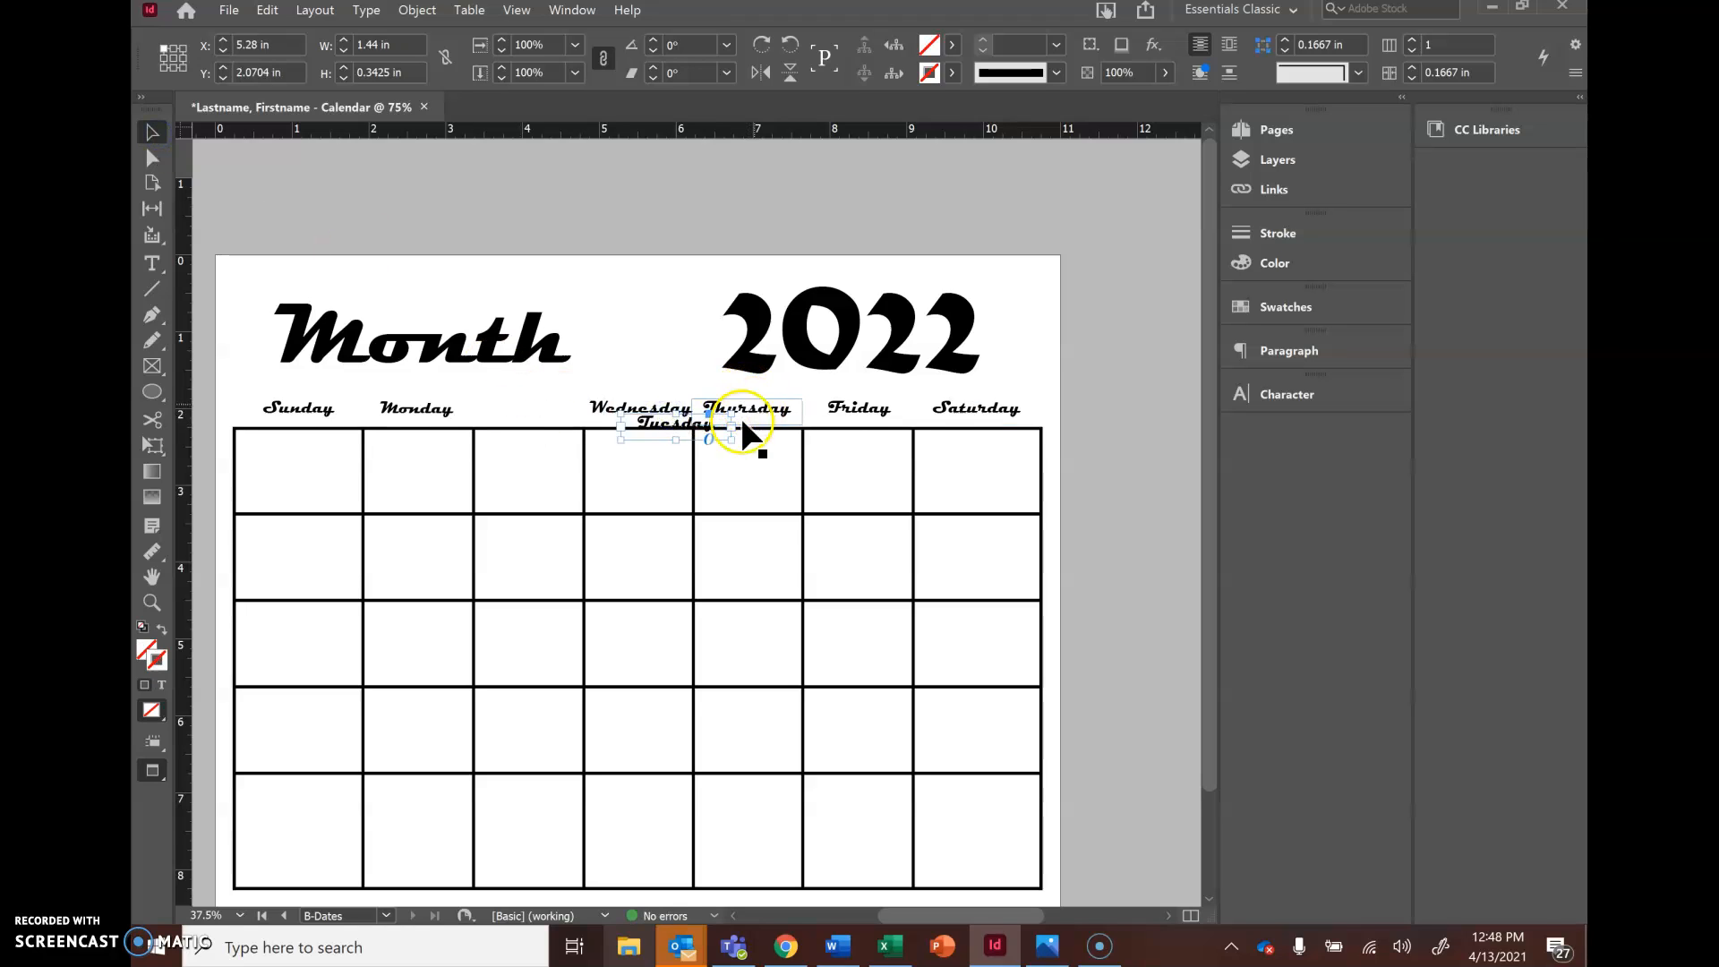
pyautogui.hotkey('ctrl', 'z')
# - Move the Saturday label frame slightly down and the Thursday label frame to a Y position of about 1.89 in
pyautogui.click(655, 405)
pyautogui.click(761, 414)
pyautogui.click(840, 414)
pyautogui.click(911, 427)
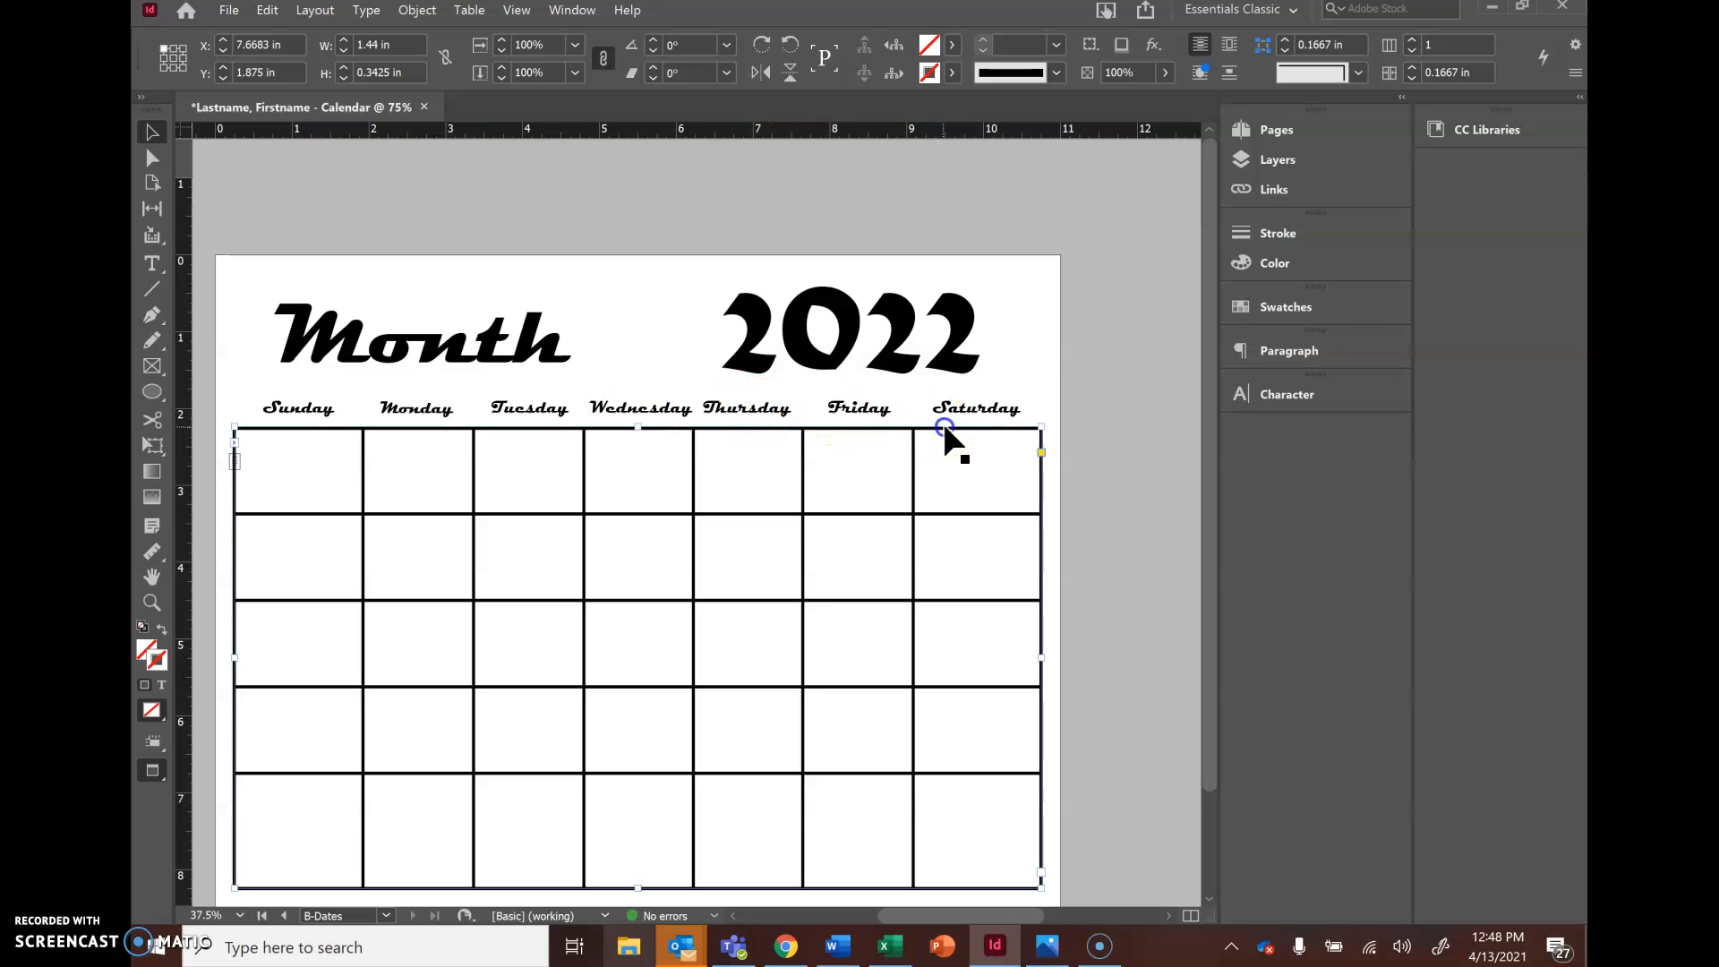
pyautogui.click(952, 422)
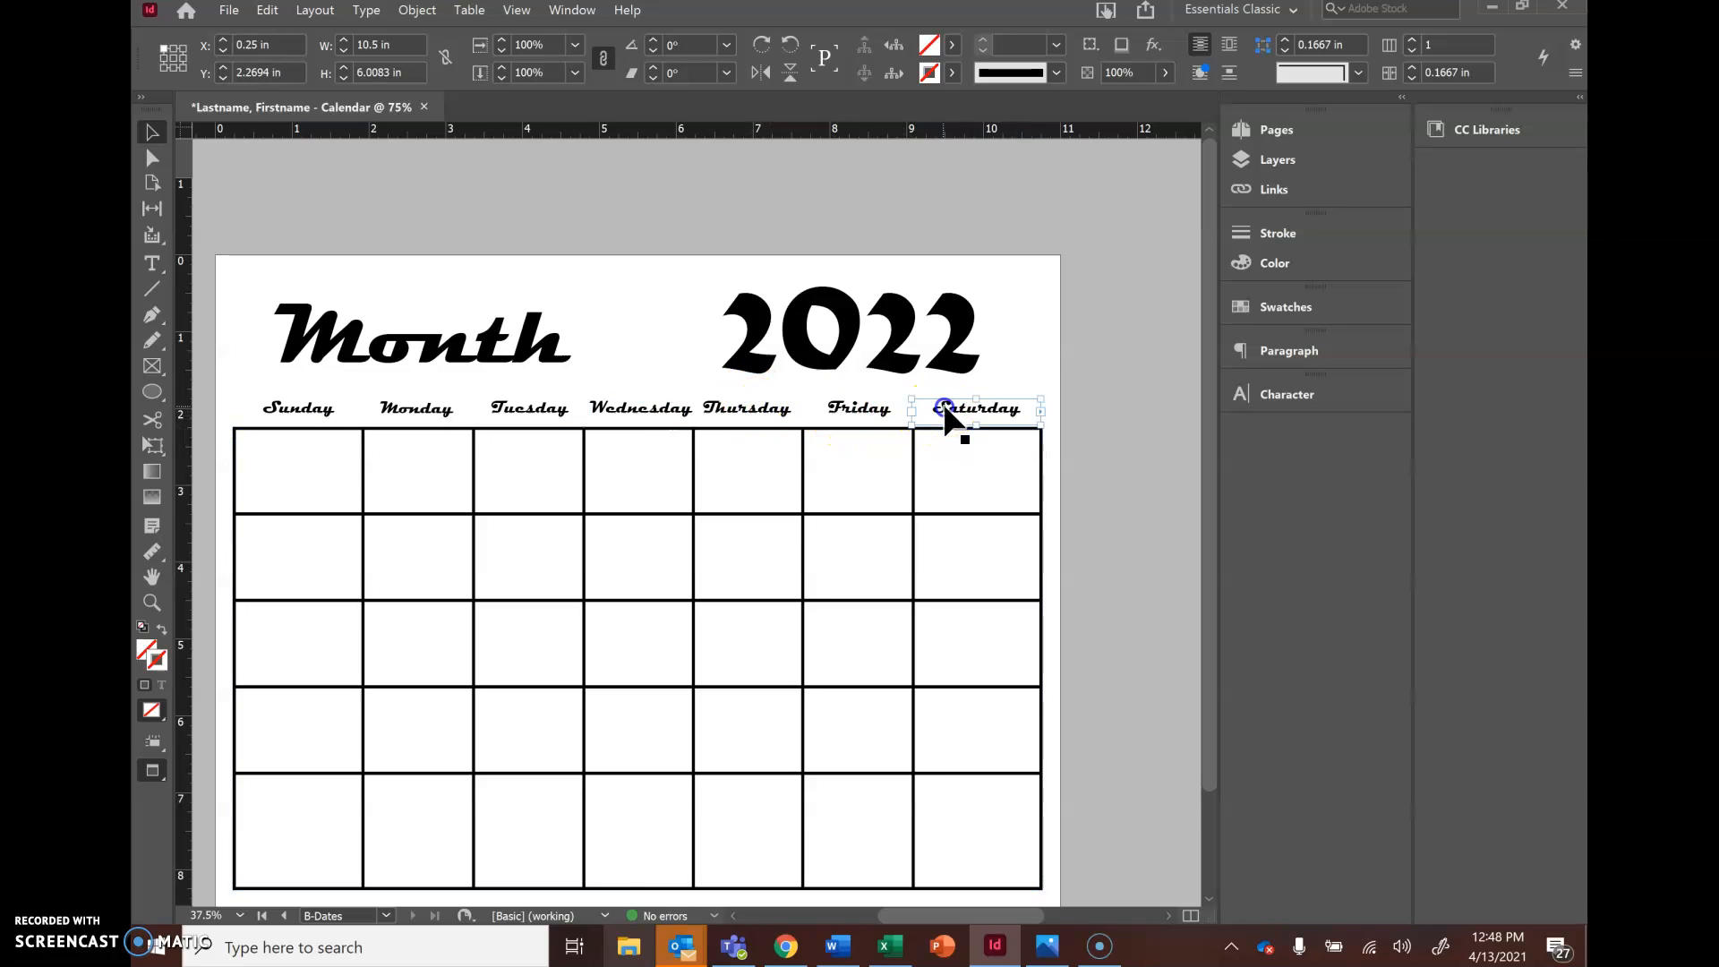
pyautogui.click(945, 412)
pyautogui.click(754, 410)
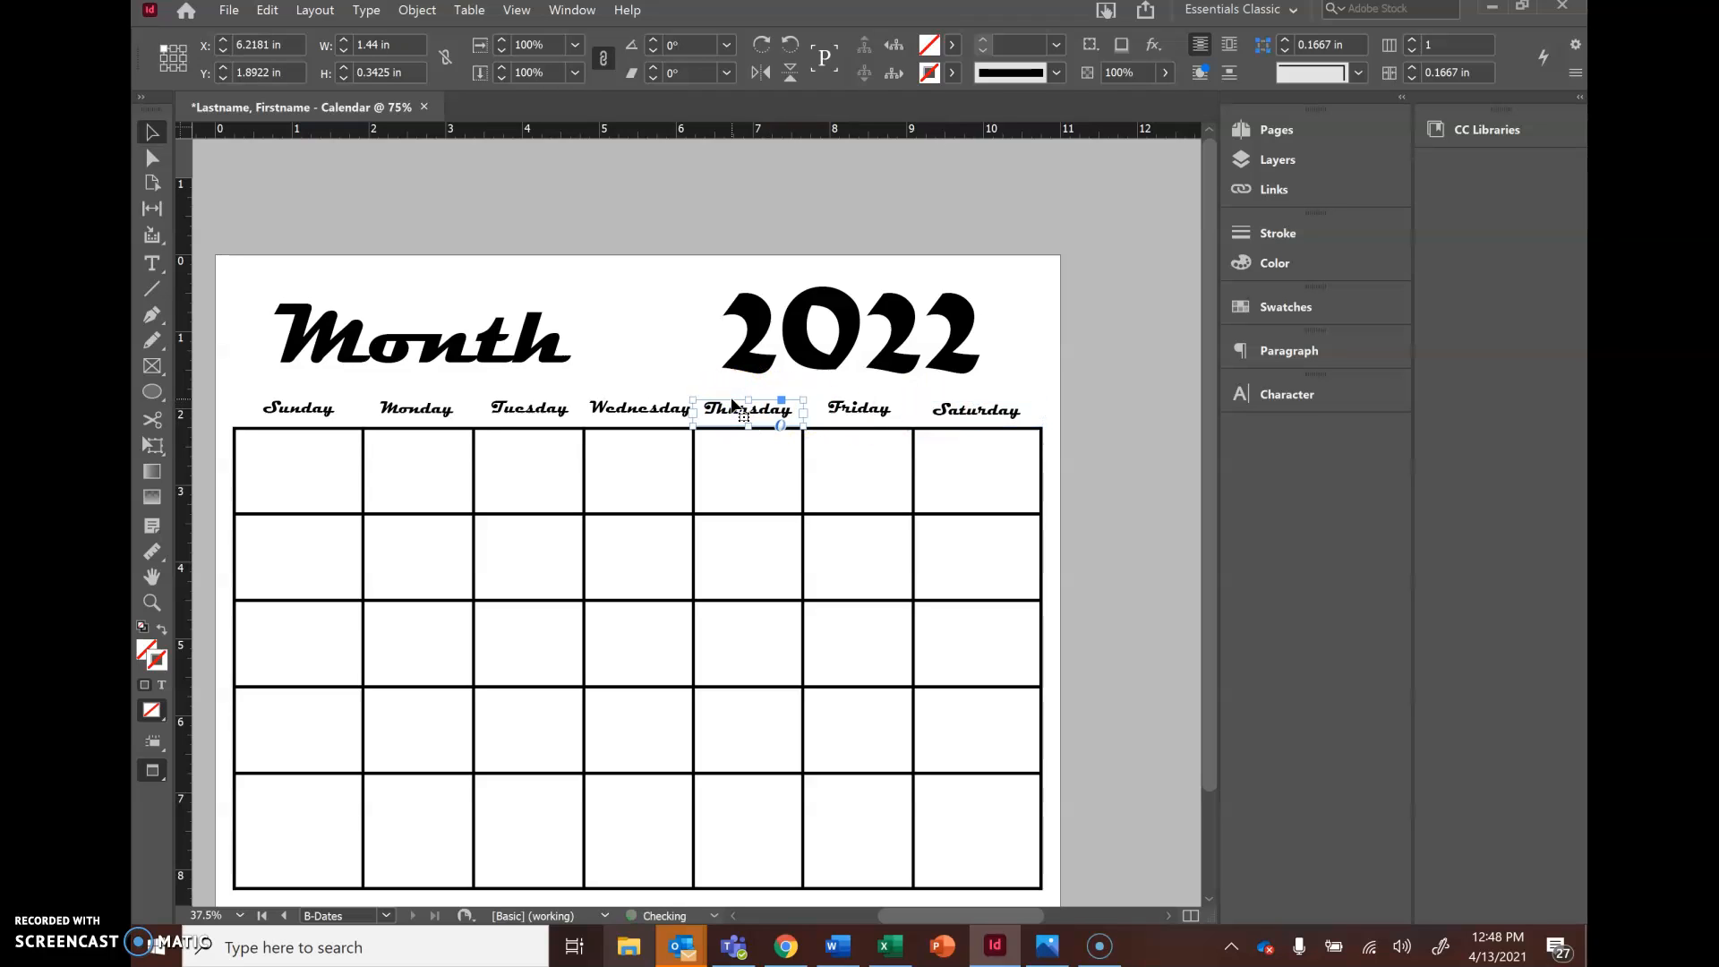
# - Try to apply a [Registration] stroke to the Sunday label frame
pyautogui.click(288, 418)
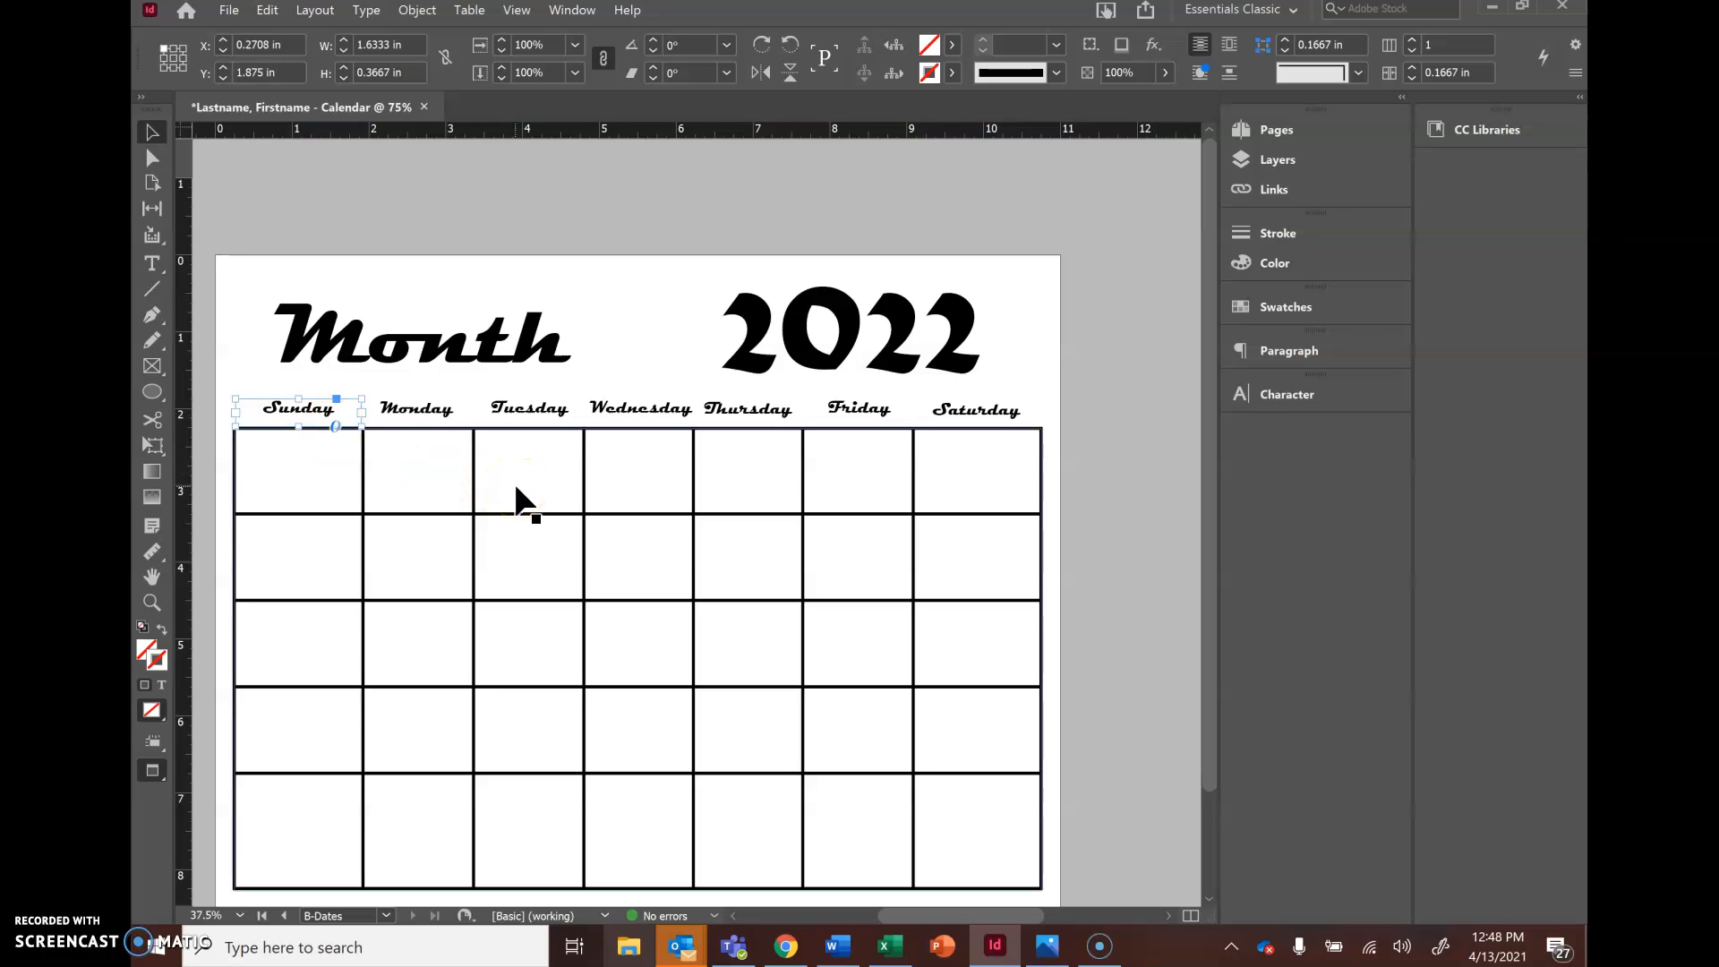
pyautogui.click(152, 420)
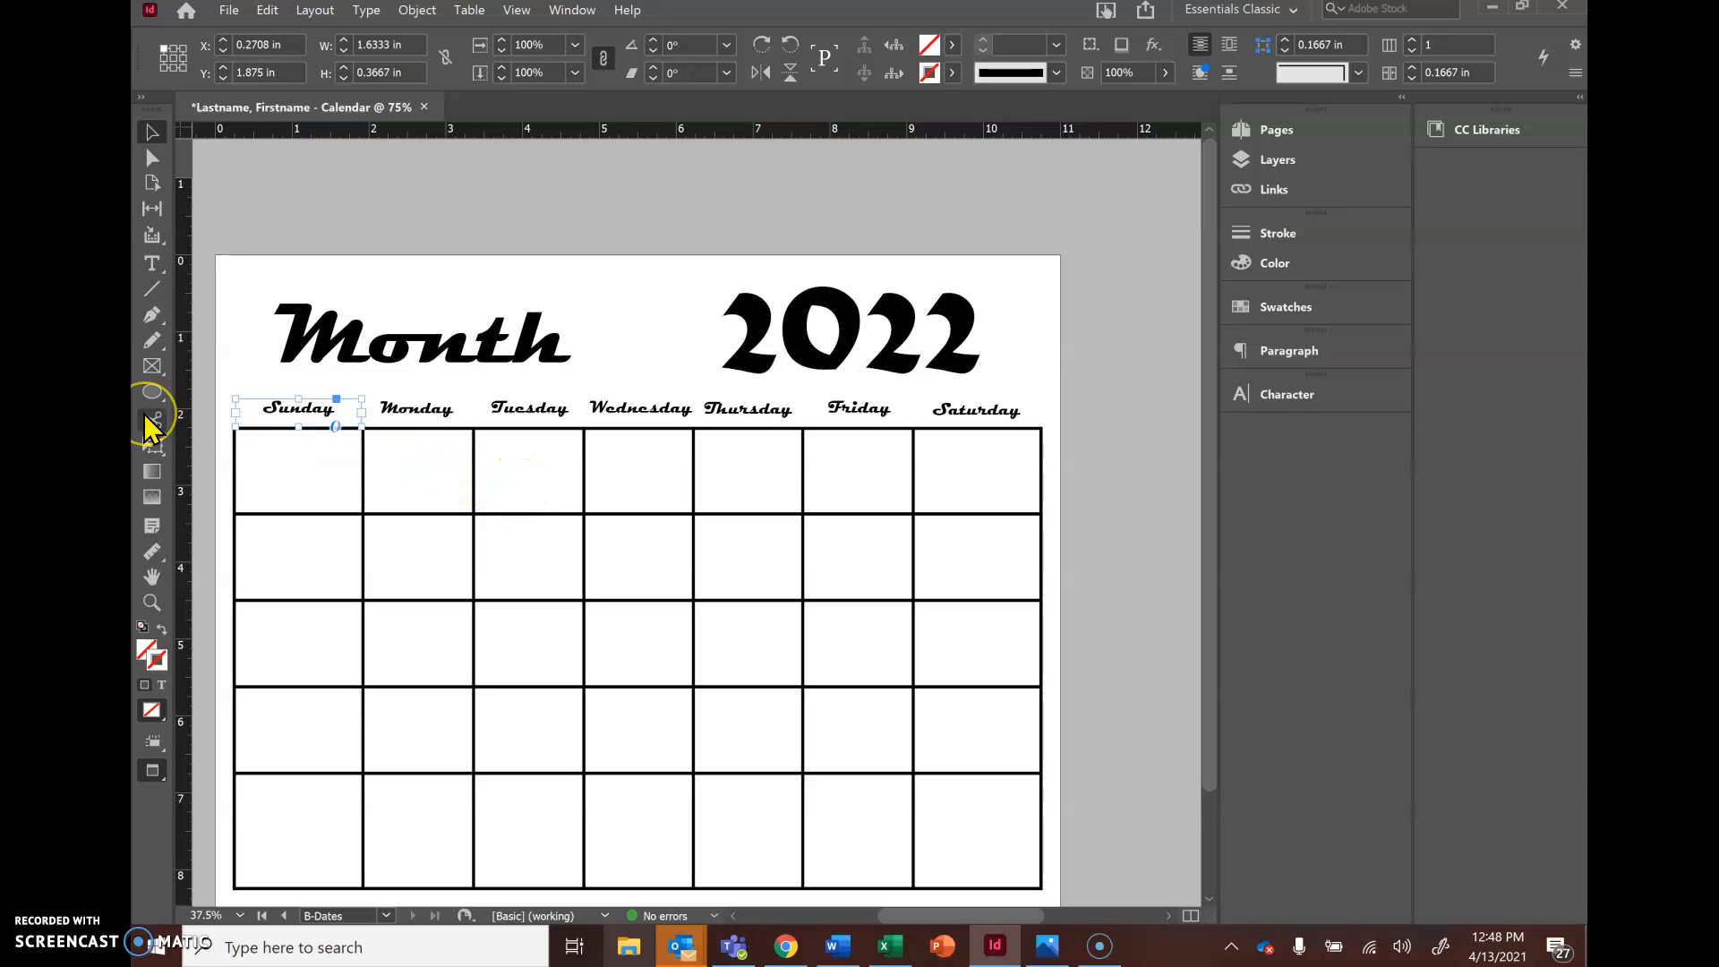
pyautogui.click(153, 263)
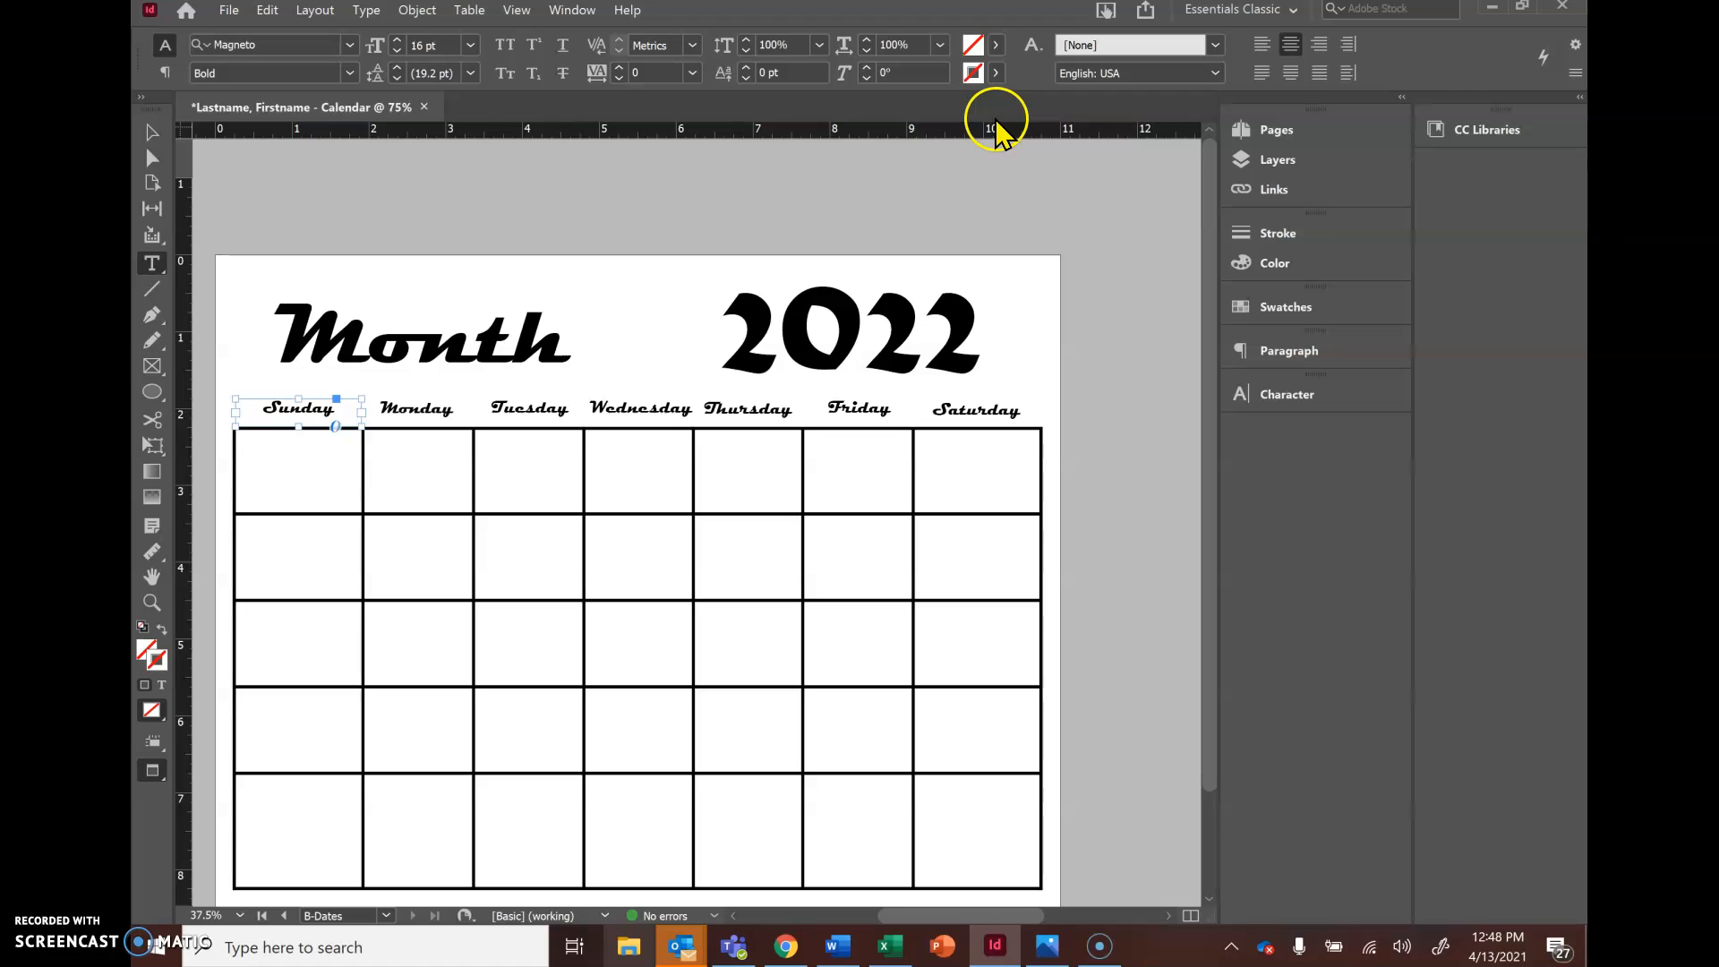
pyautogui.click(996, 76)
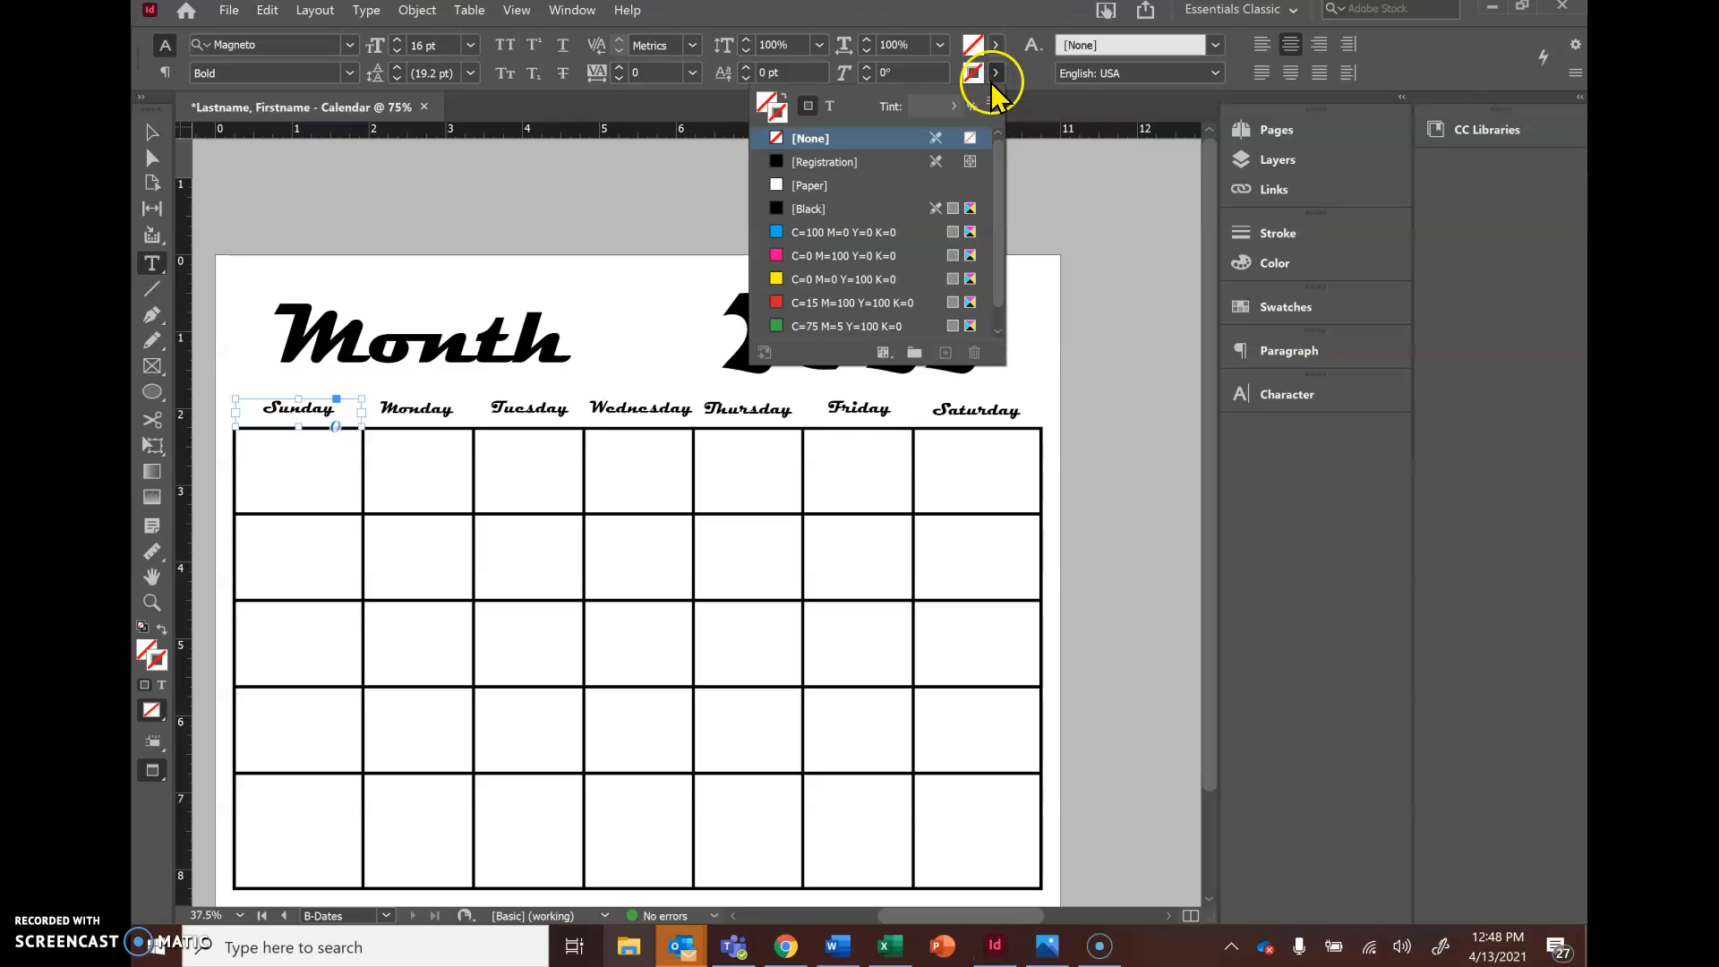
pyautogui.click(856, 161)
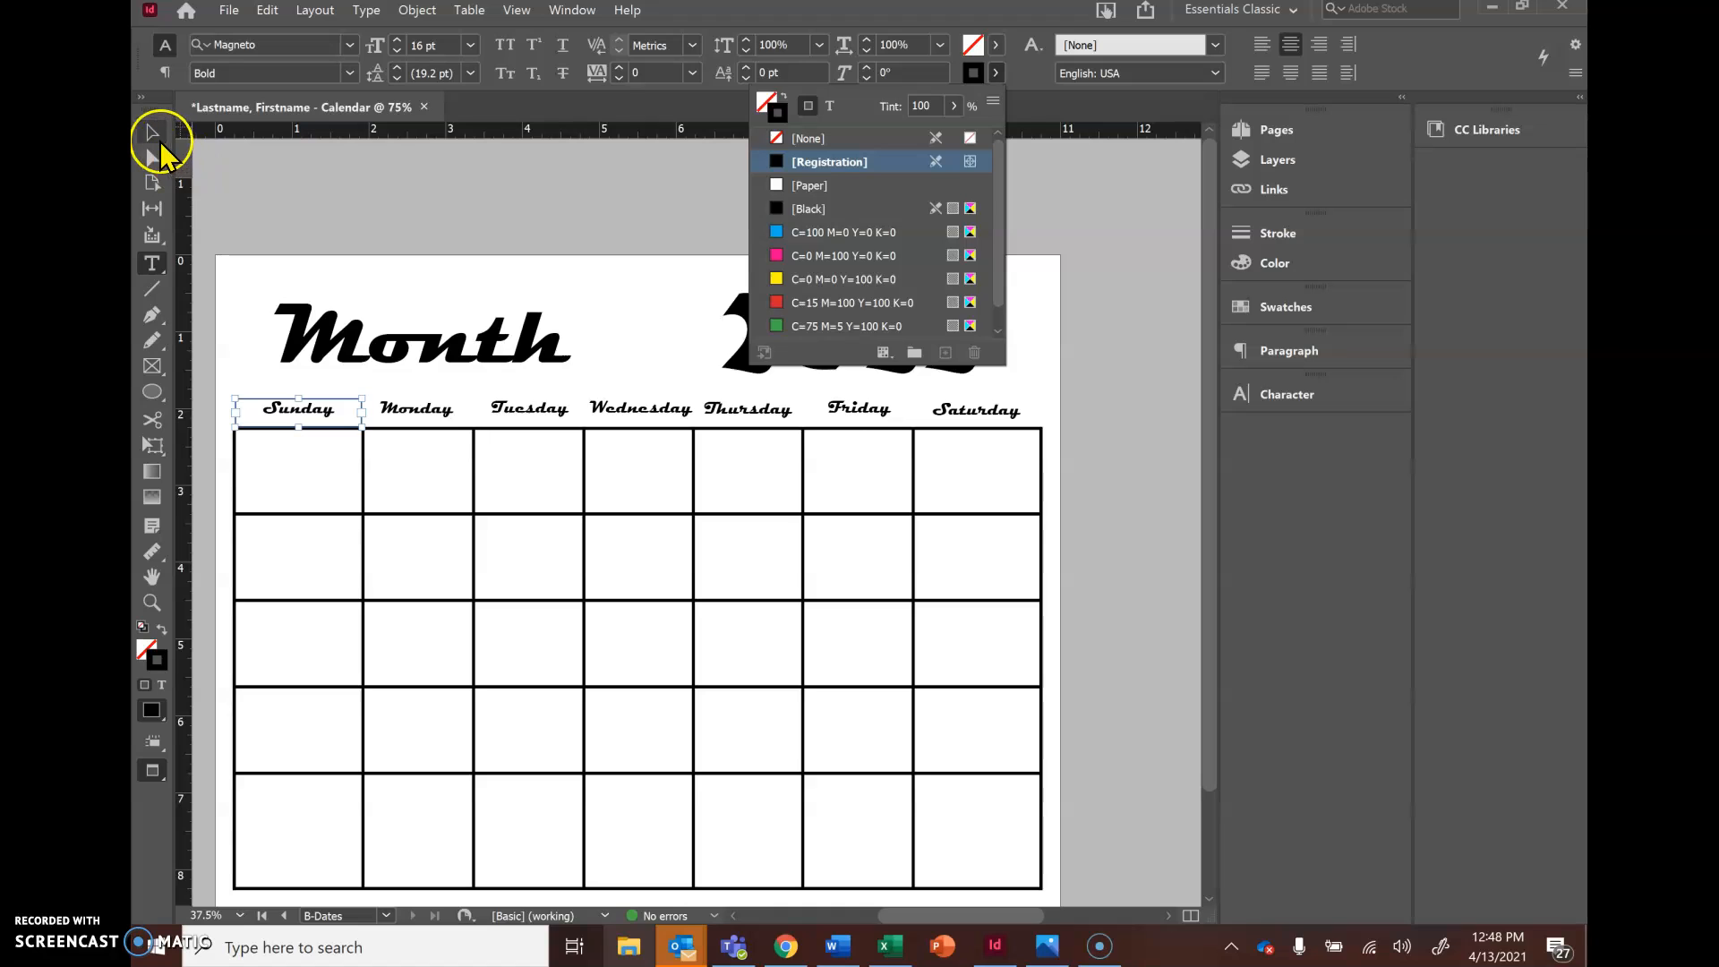
pyautogui.click(152, 133)
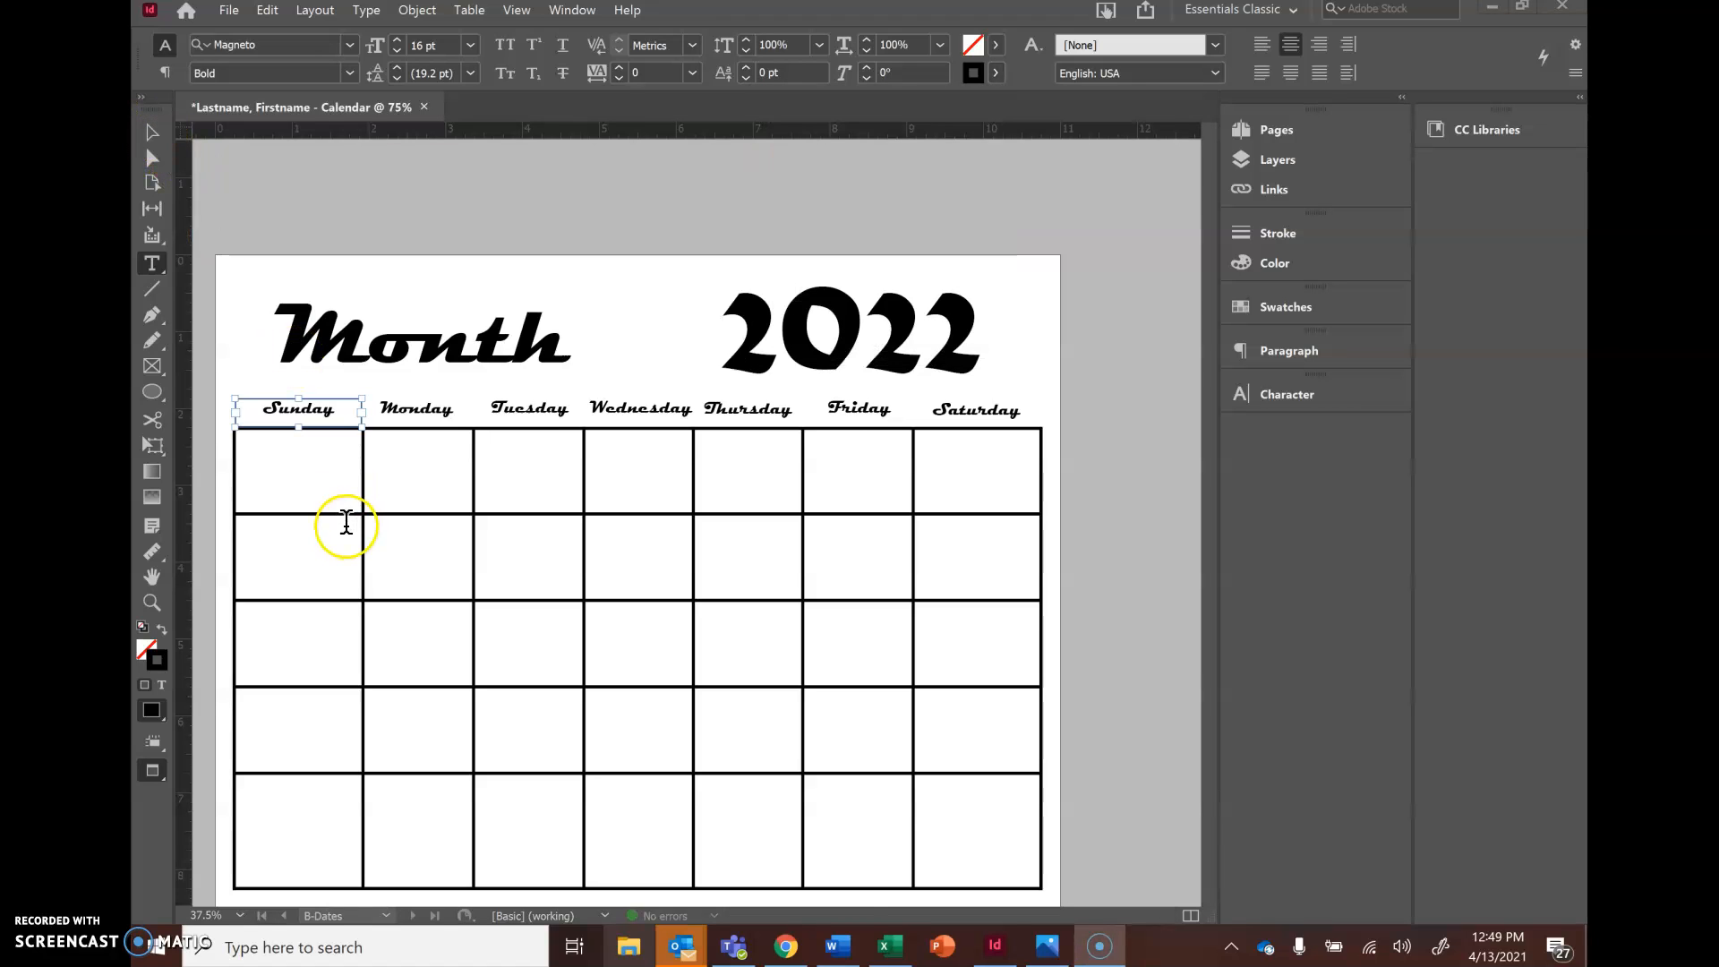
pyautogui.click(346, 522)
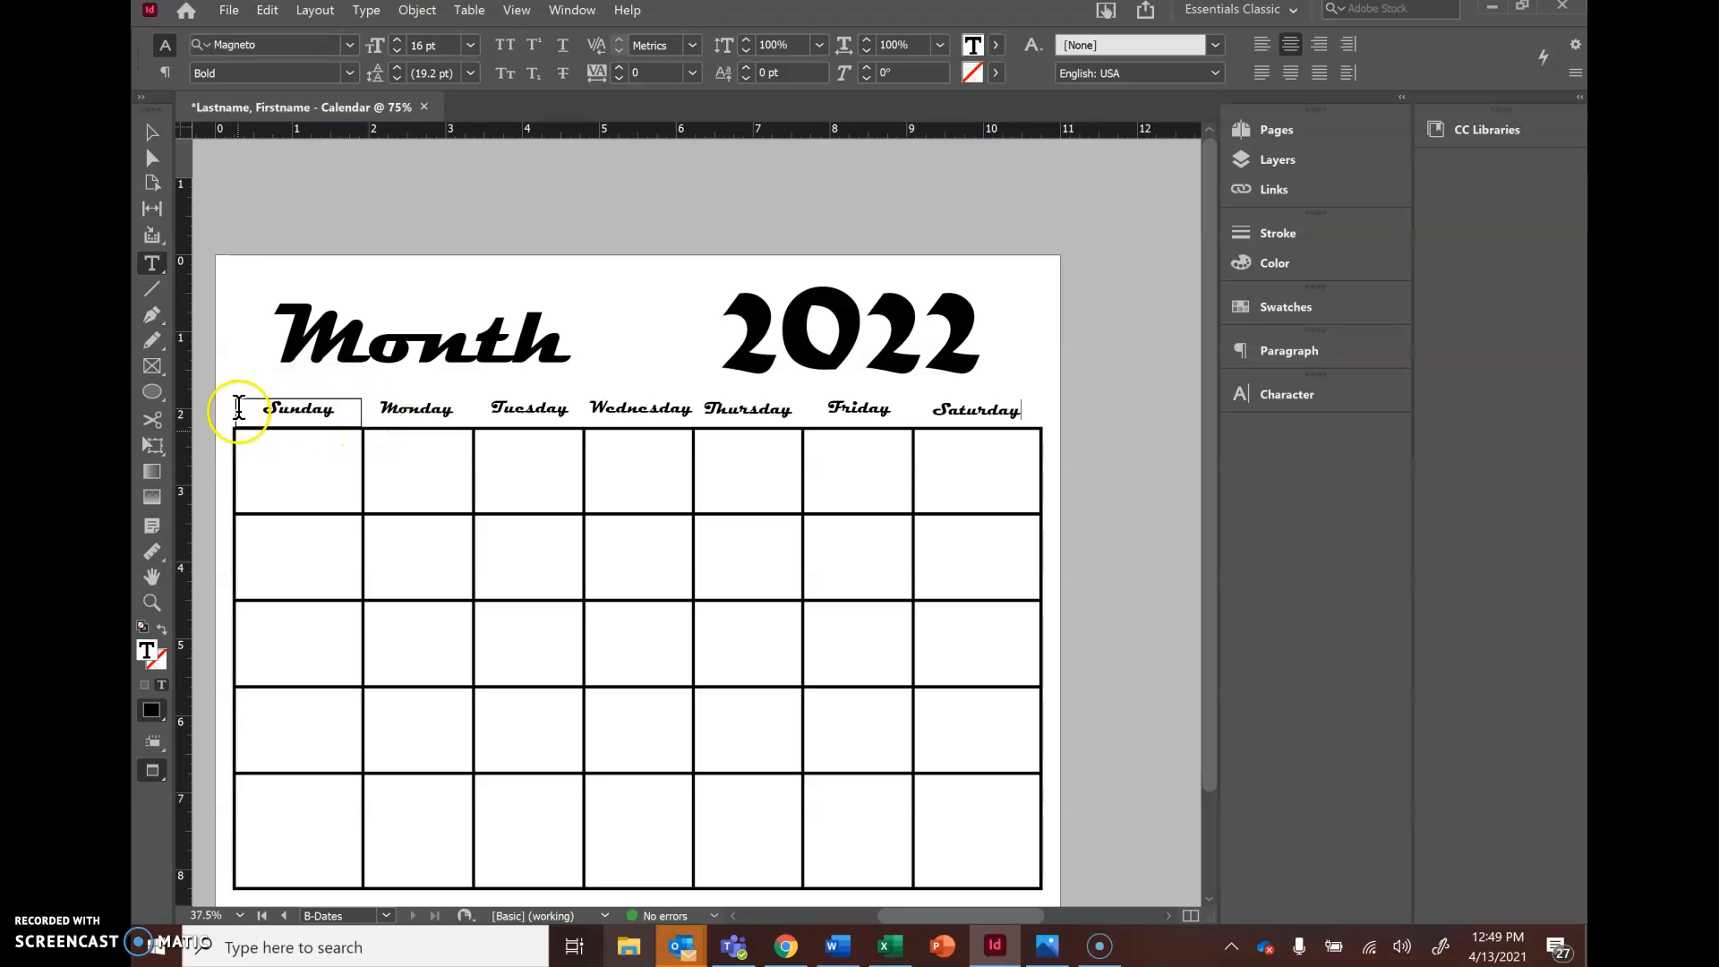
pyautogui.press('Escape')
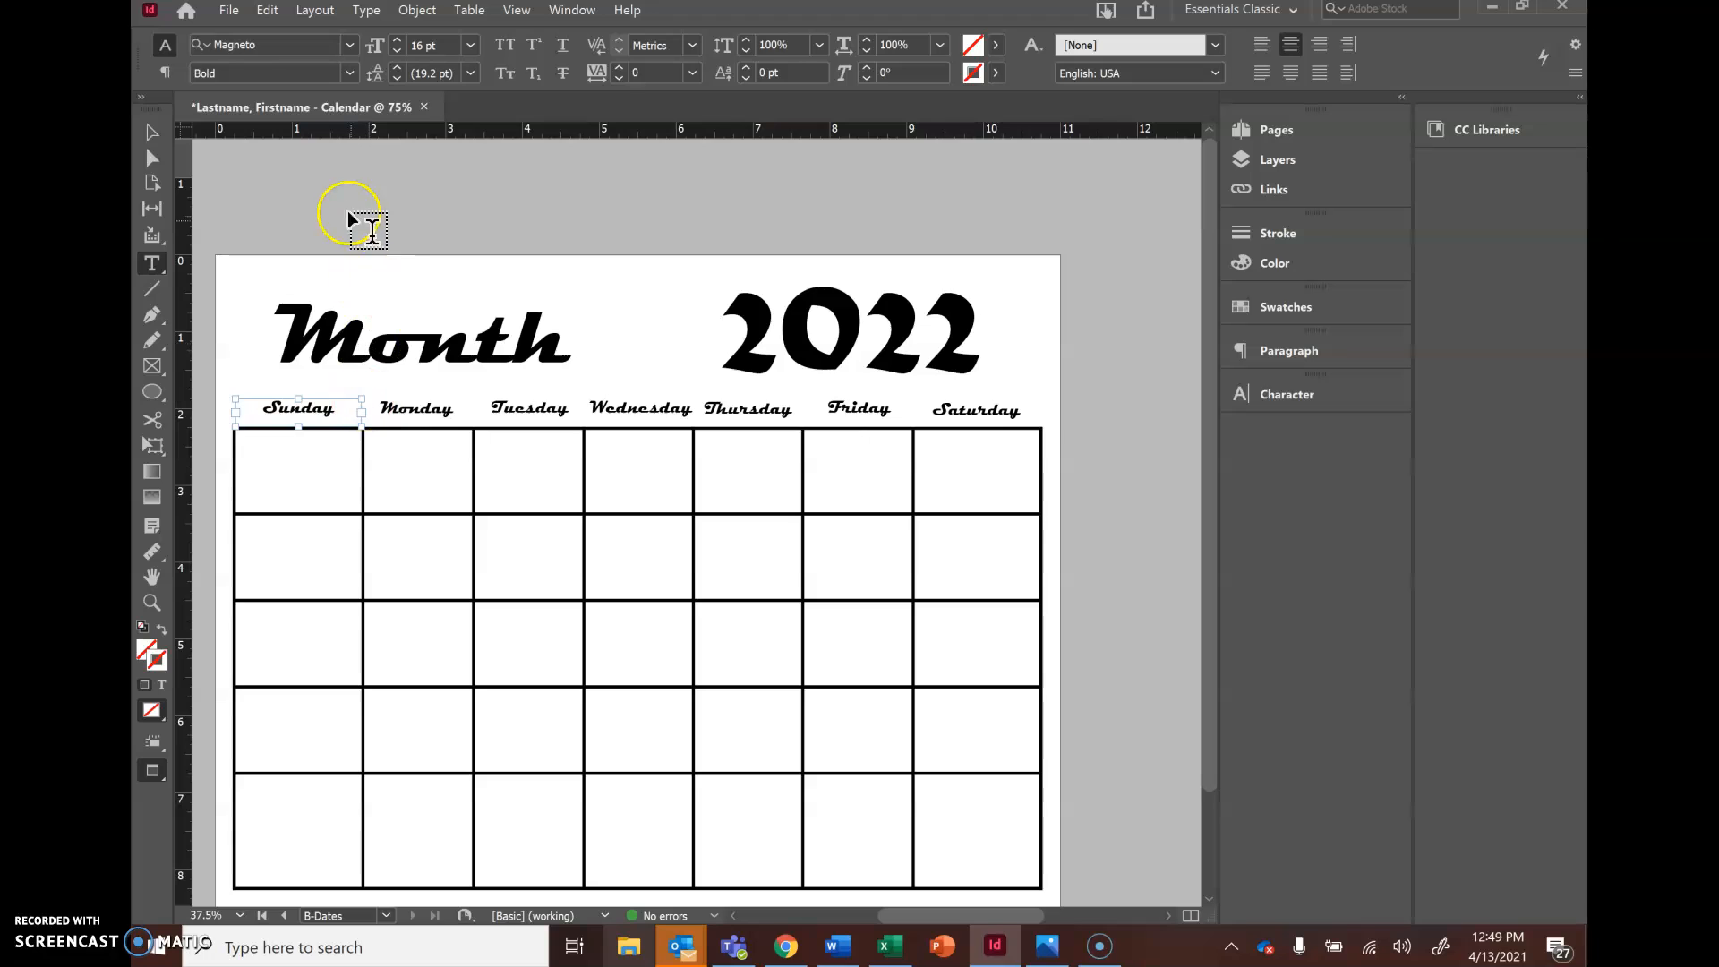
pyautogui.click(152, 134)
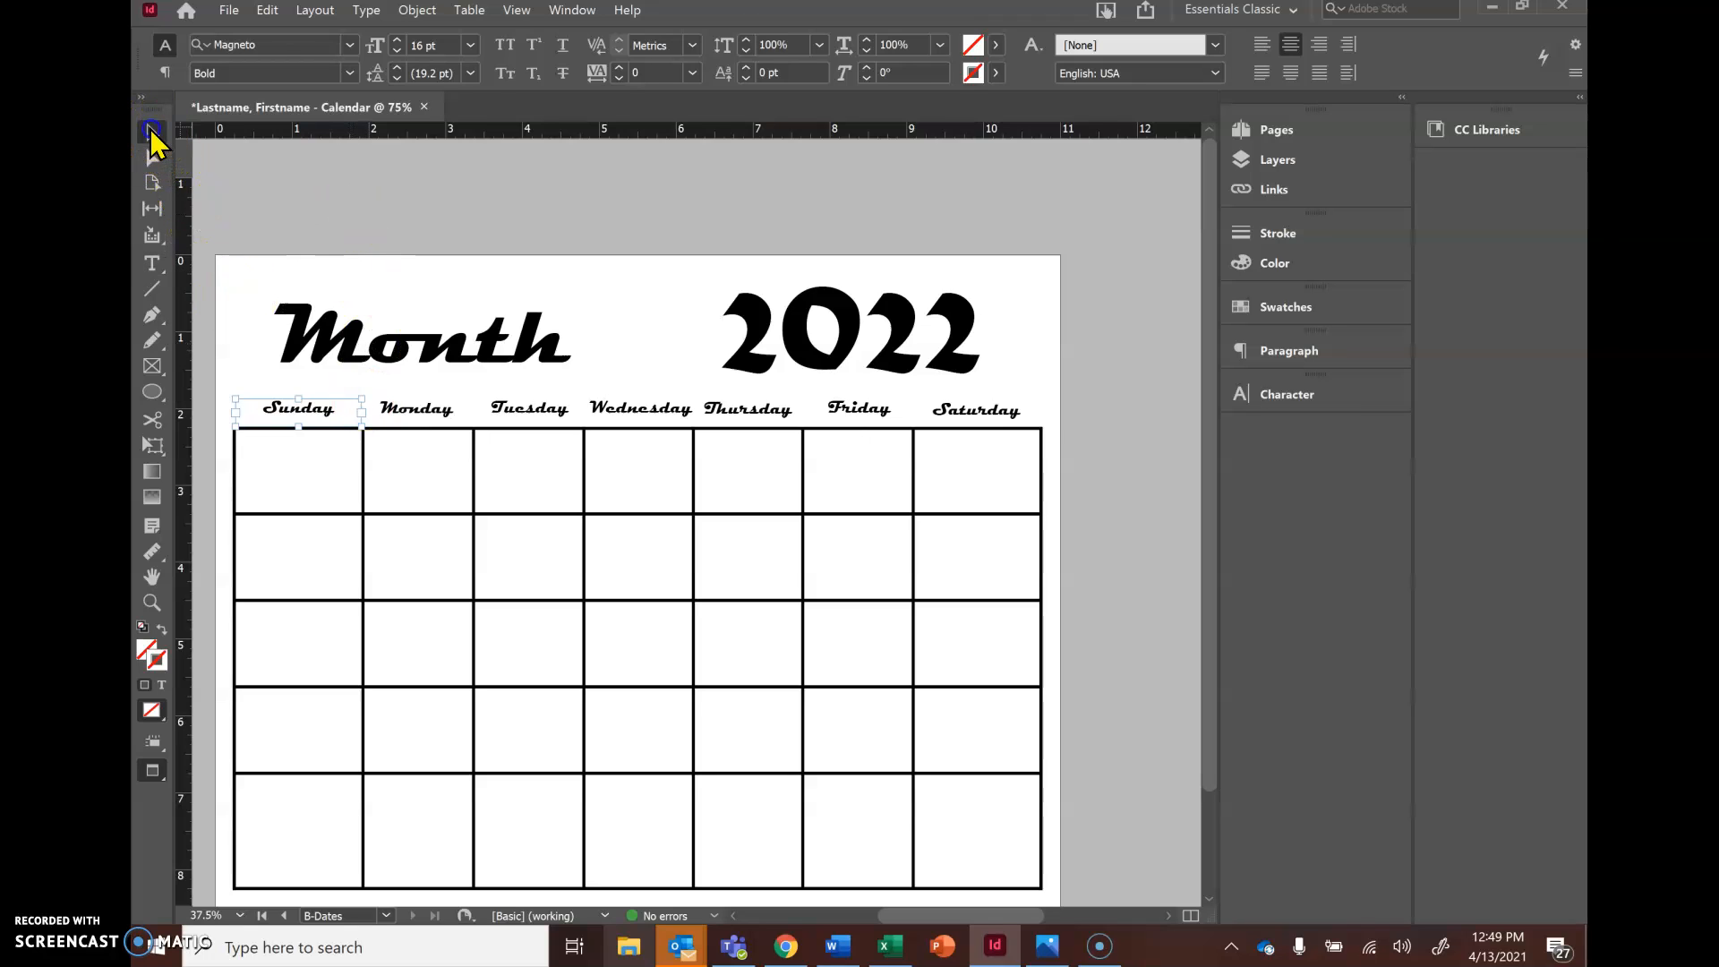
pyautogui.click(152, 265)
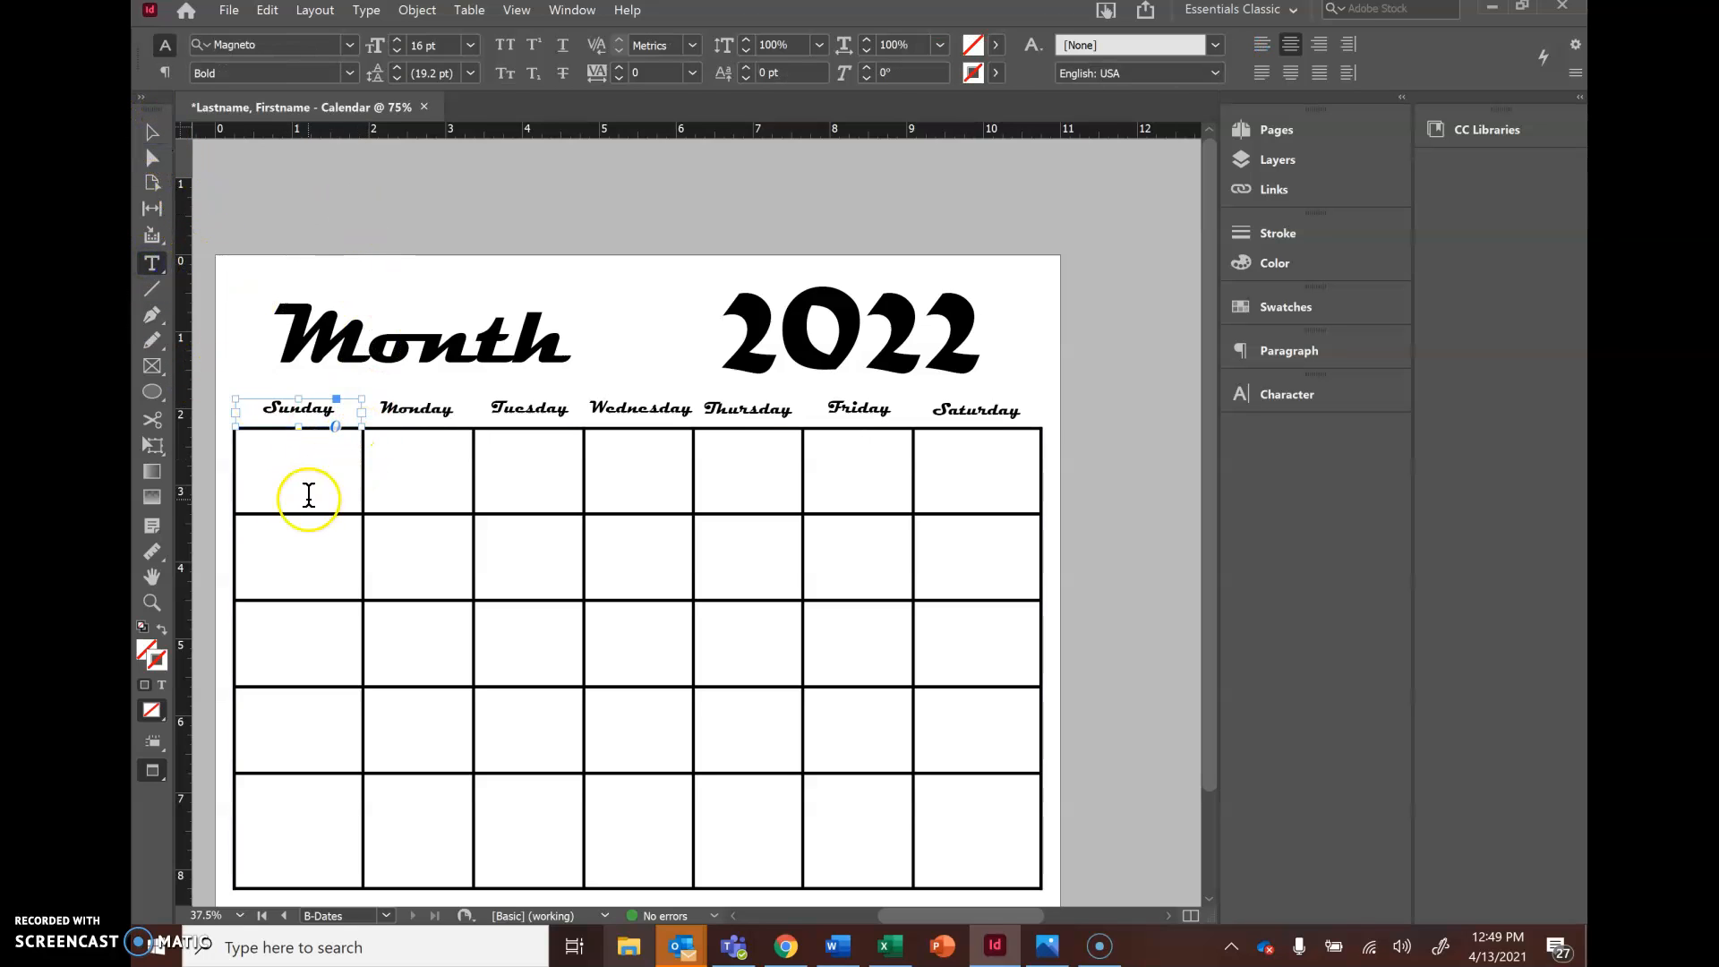
pyautogui.click(415, 494)
pyautogui.click(207, 237)
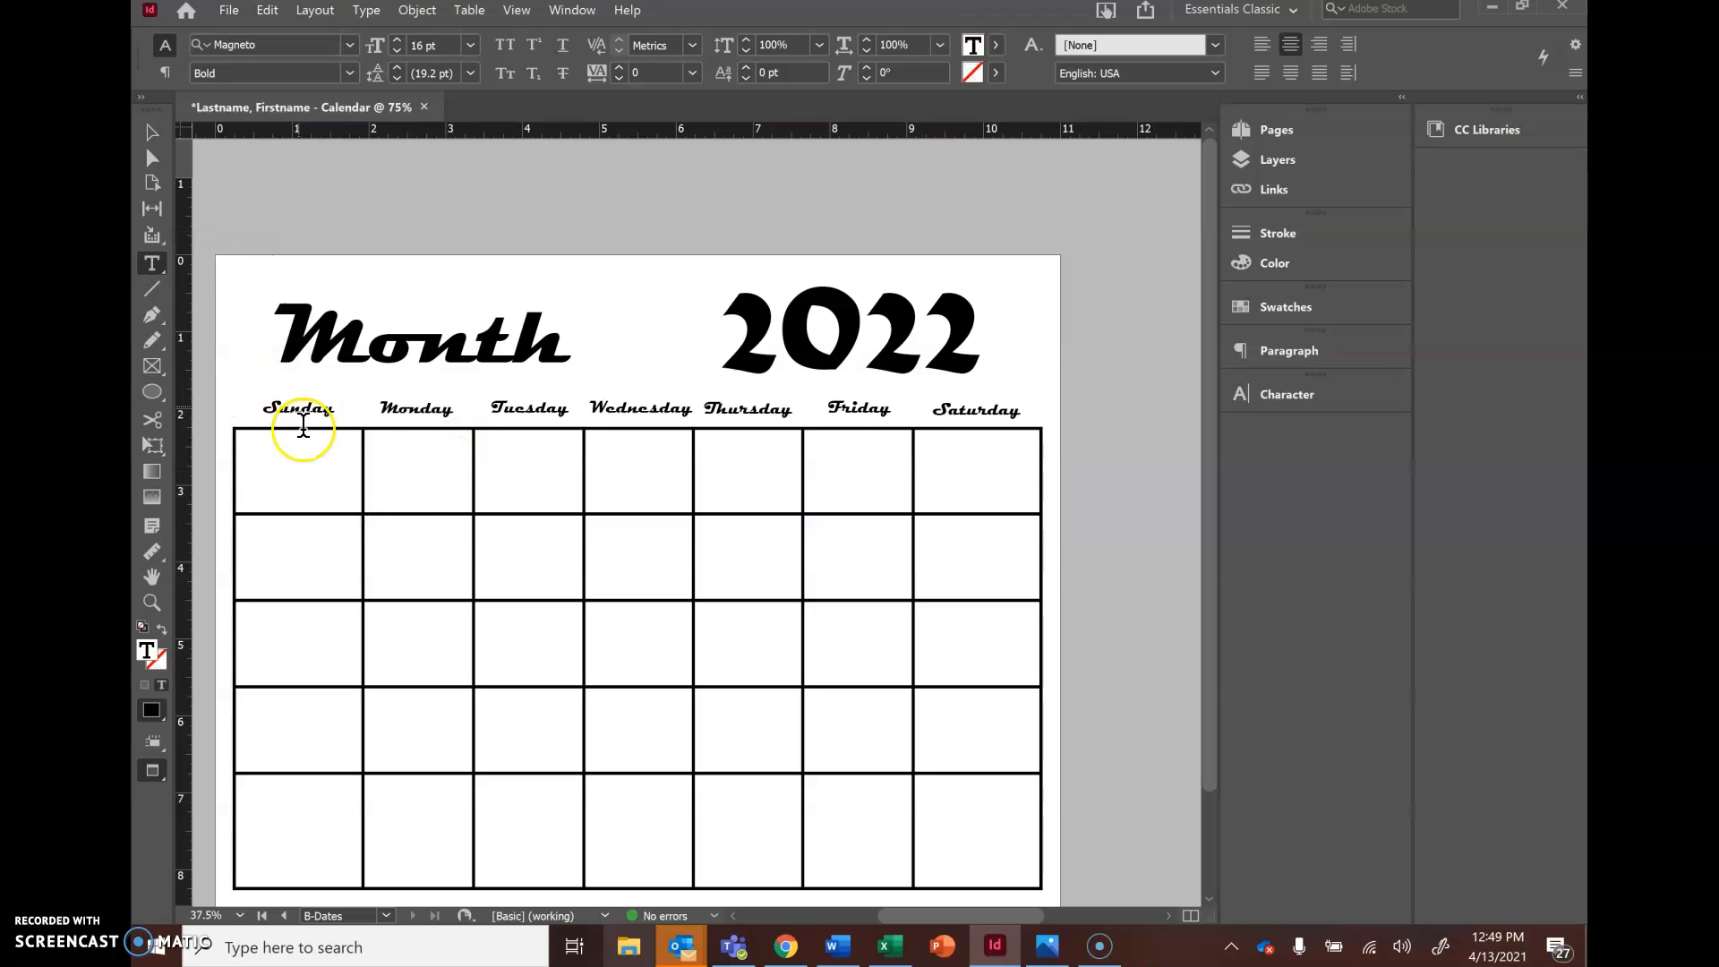
pyautogui.click(339, 454)
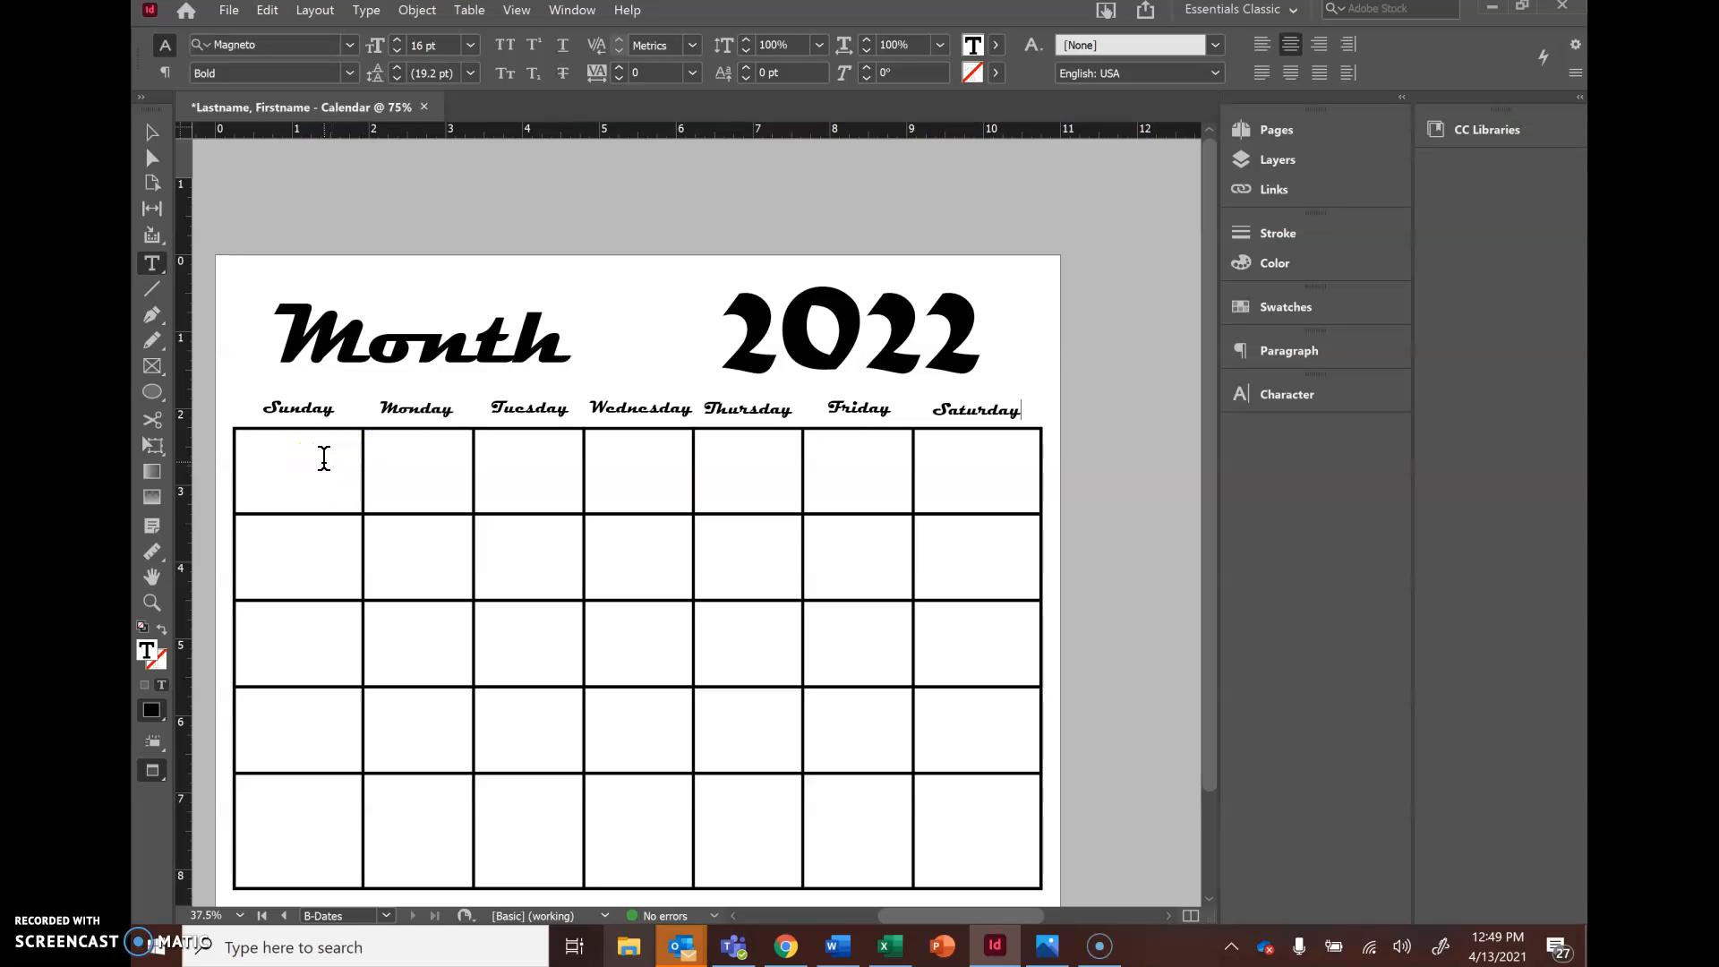
pyautogui.scroll(-2, 325, 449)
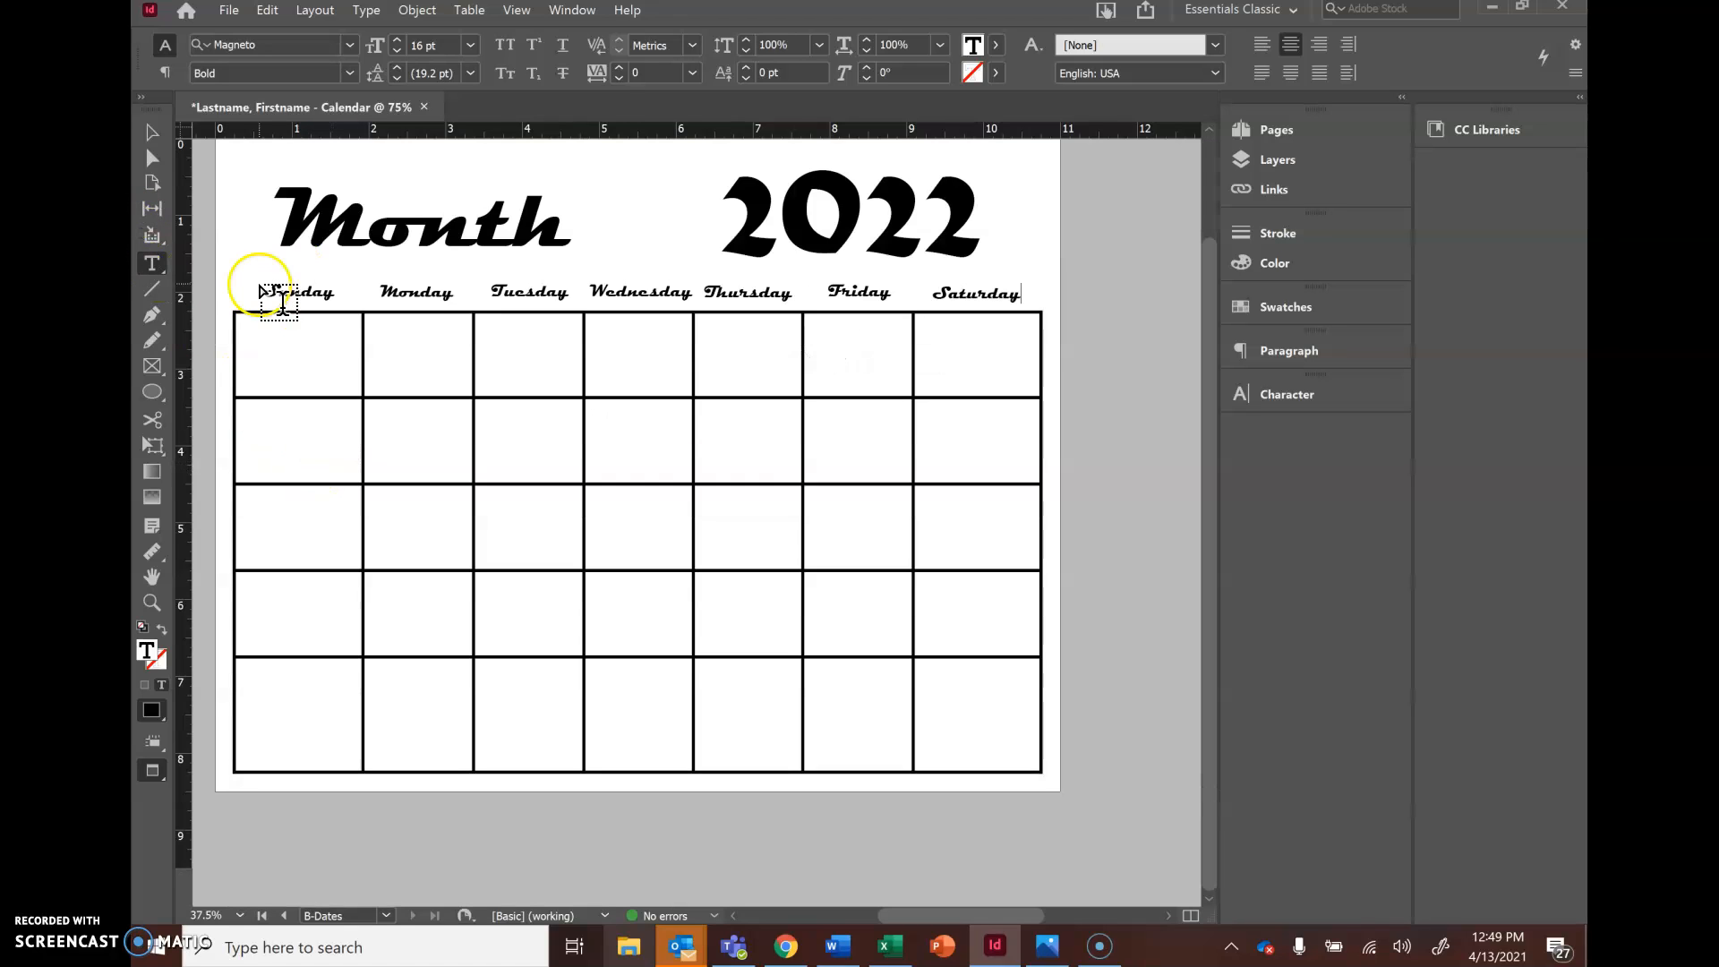
pyautogui.press('Escape')
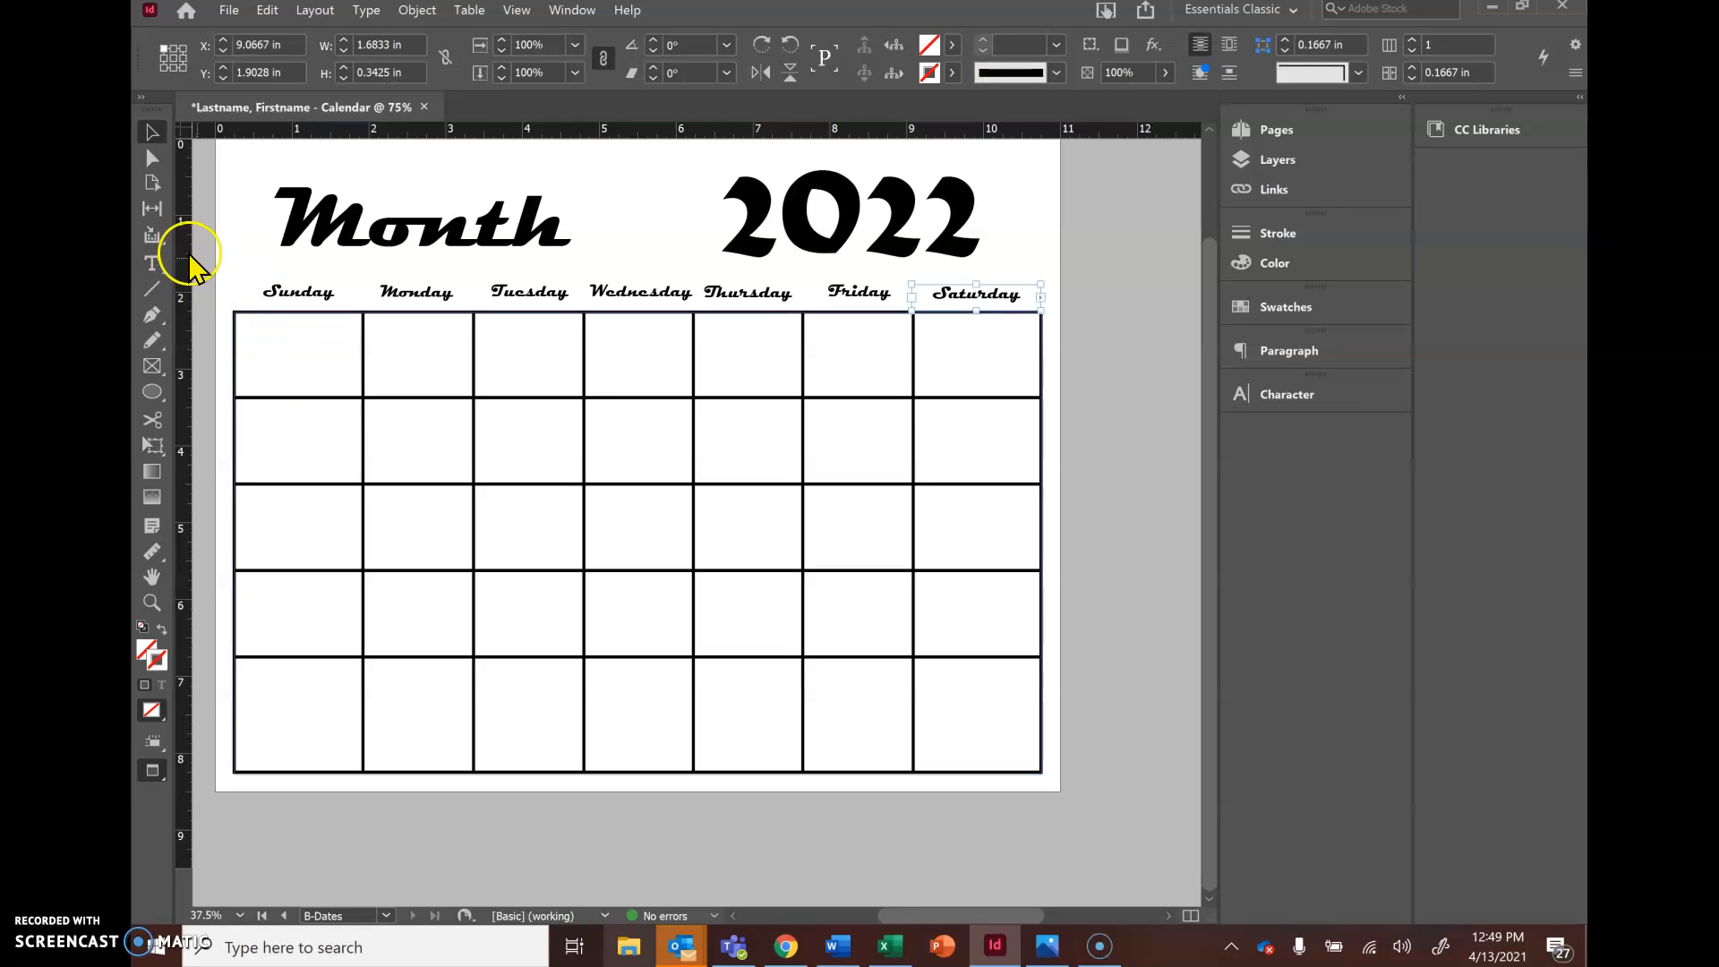
# - Draw a text frame about 0.66 by 0.54 in in the upper-right corner of the first Sunday cell and enter 99
pyautogui.click(153, 262)
pyautogui.moveTo(330, 319); pyautogui.dragTo(356, 336)
pyautogui.click(363, 358)
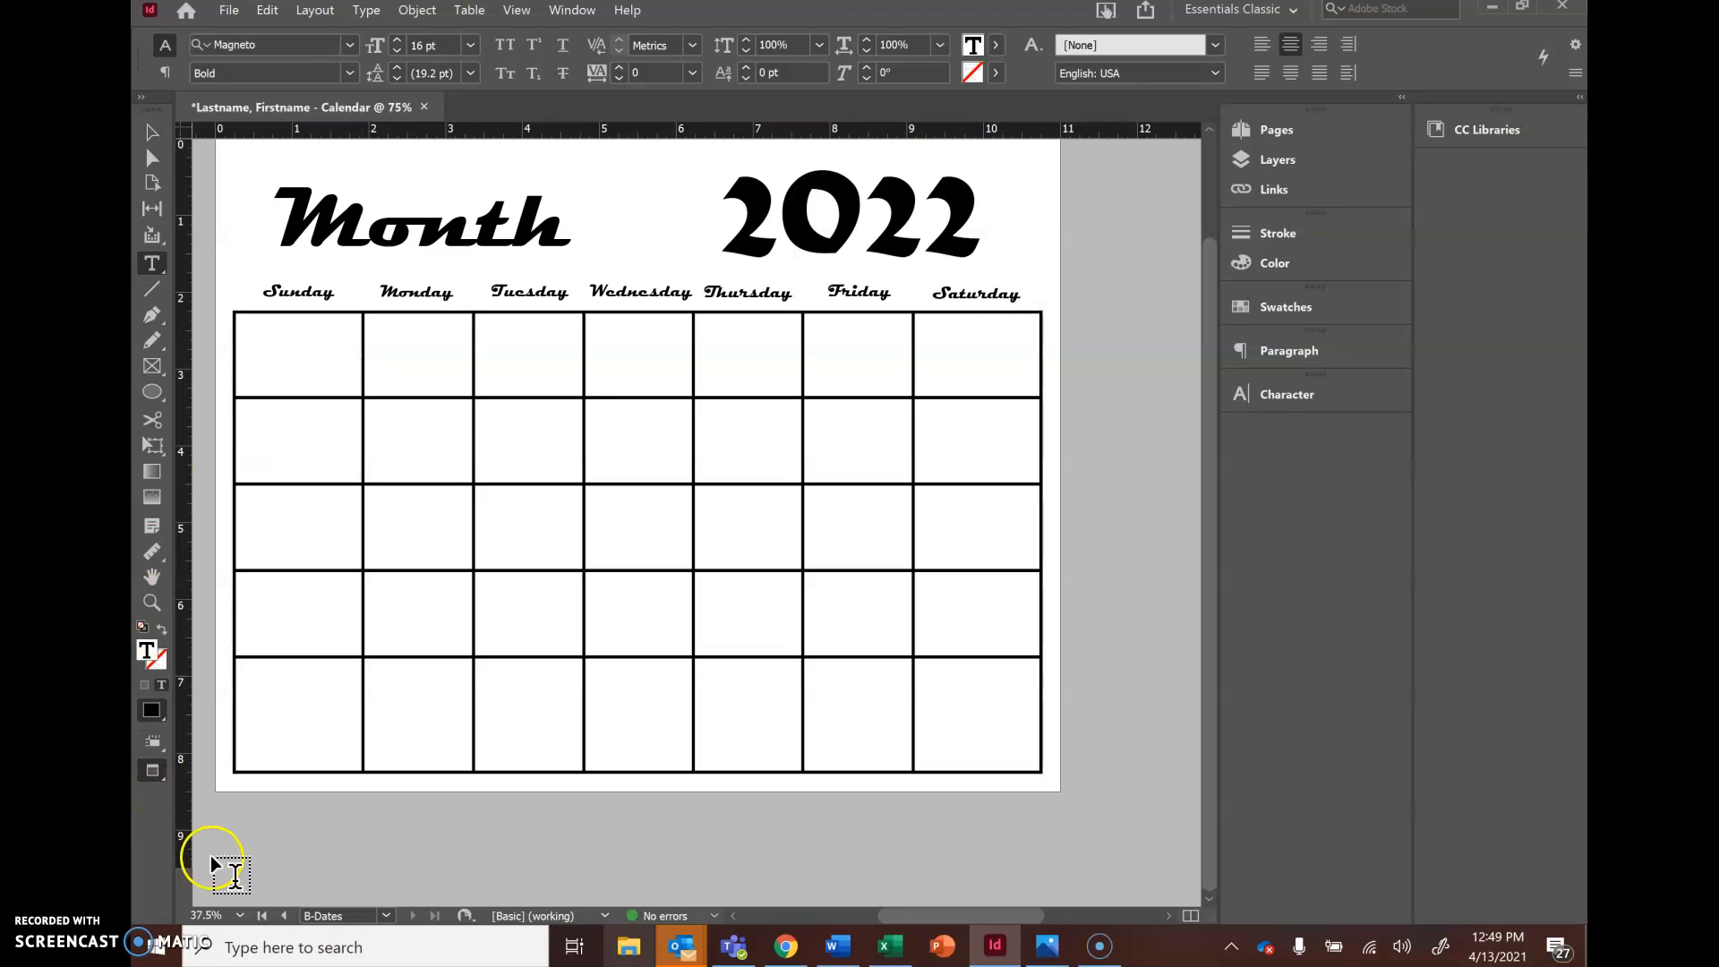
pyautogui.press('Escape')
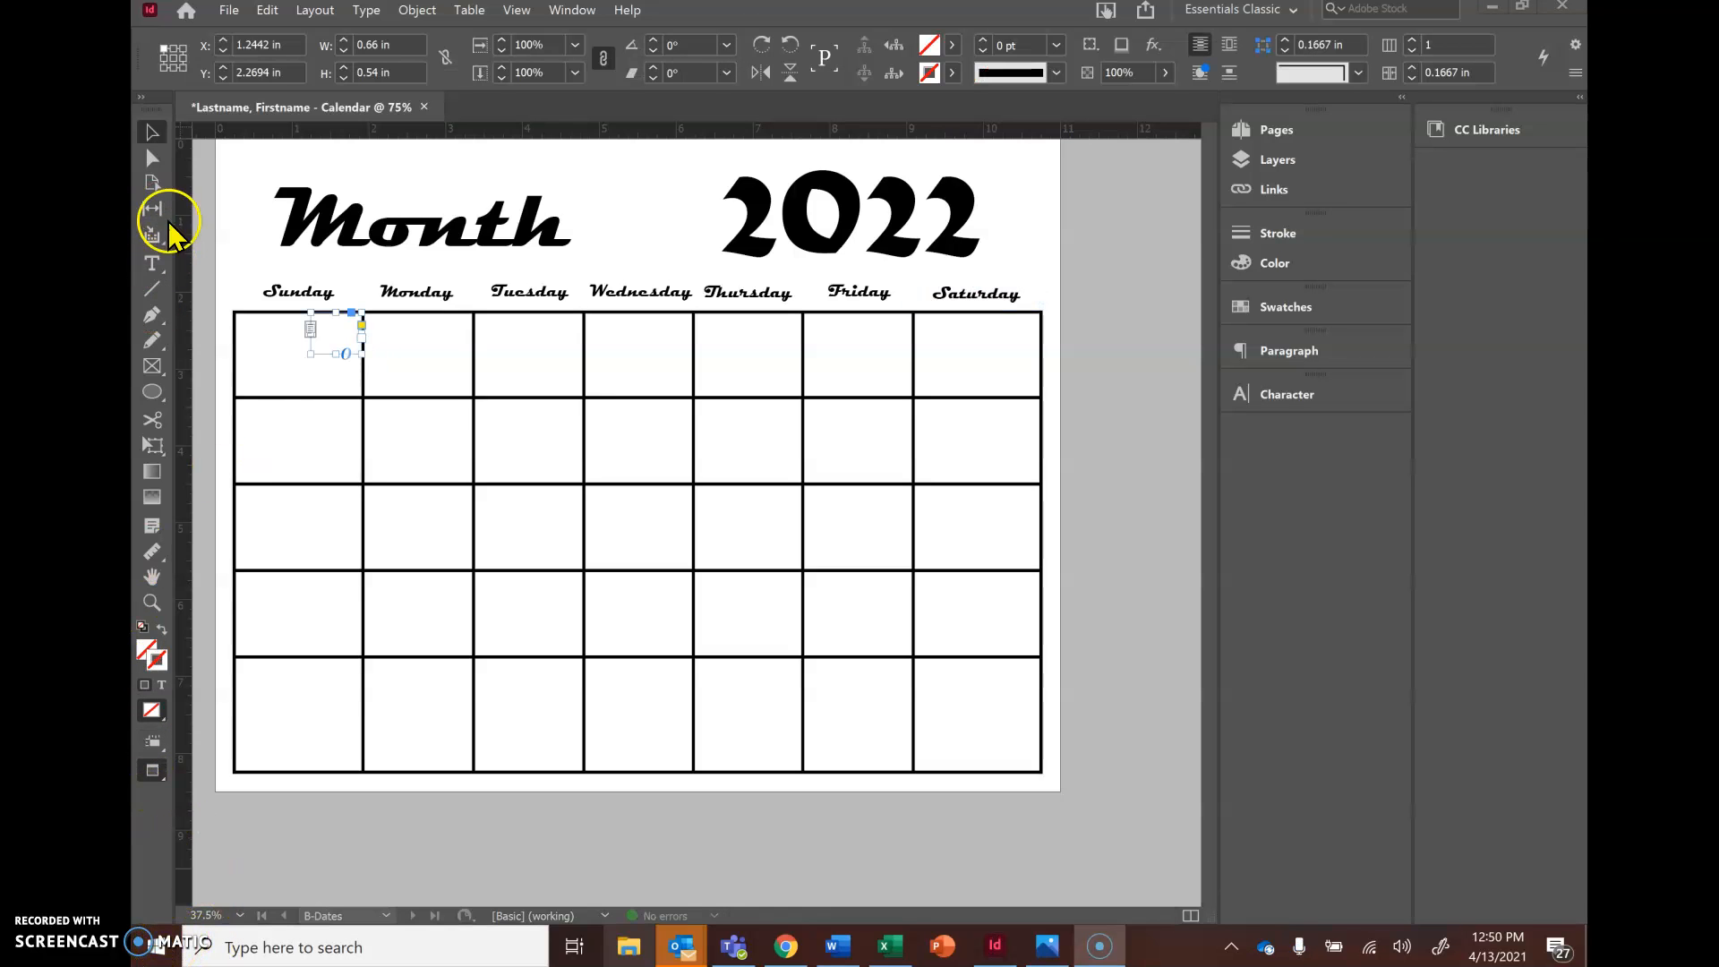
pyautogui.click(152, 262)
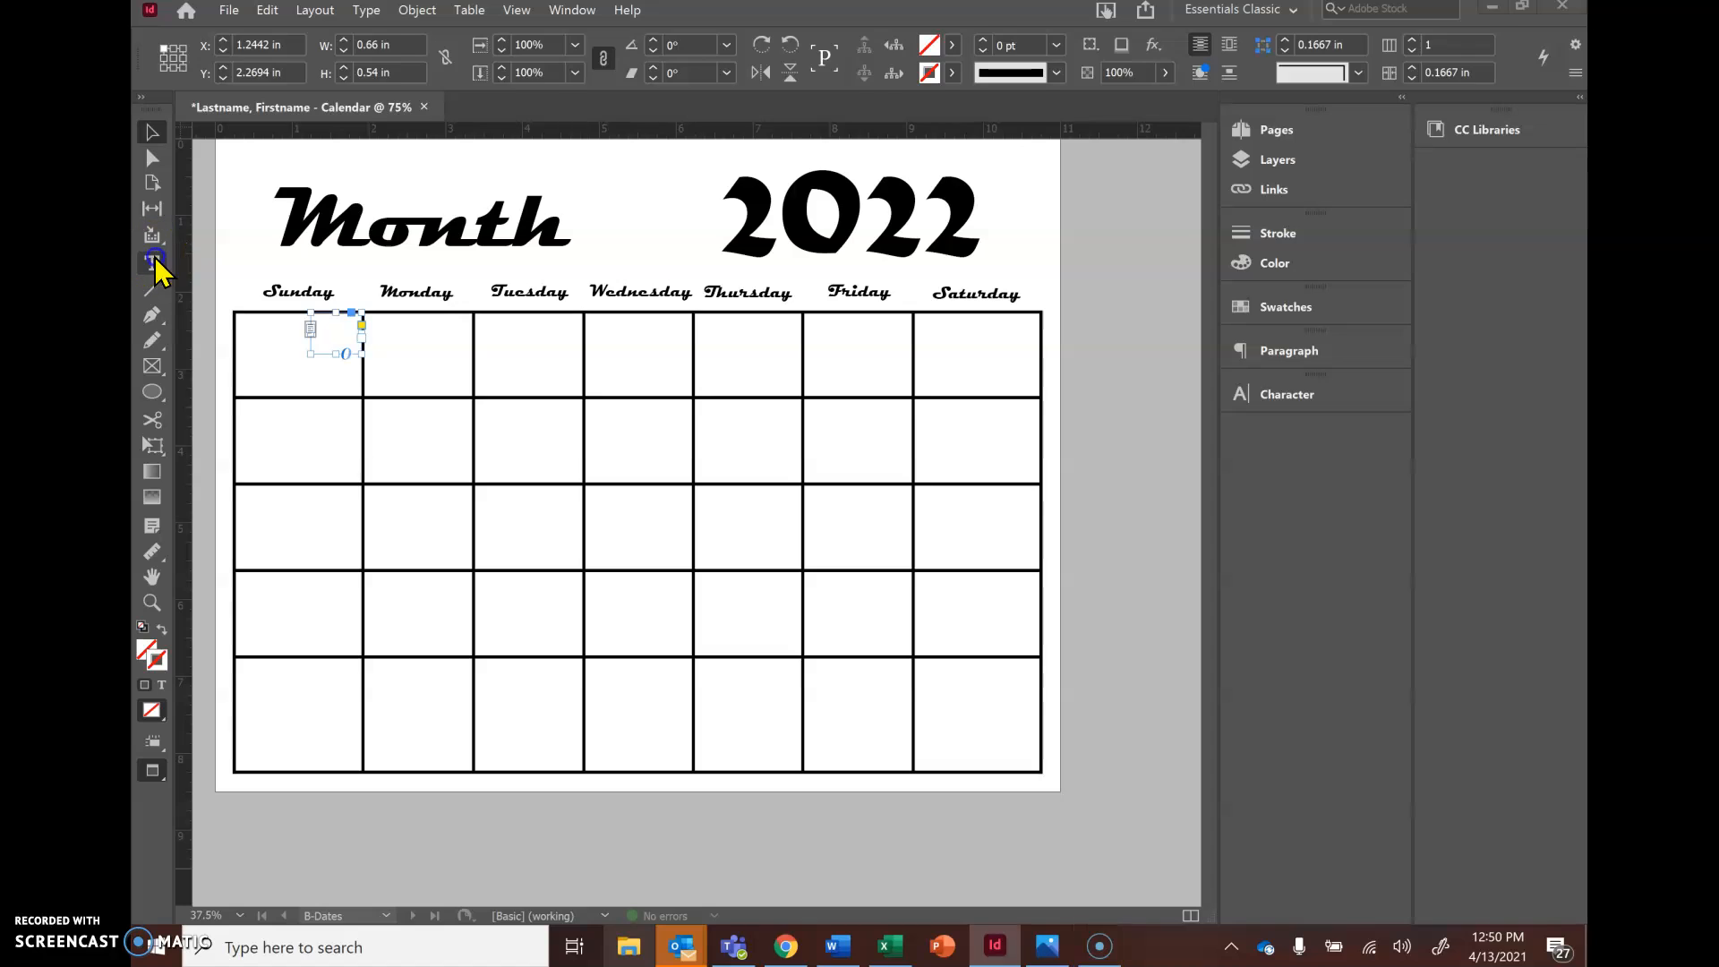
pyautogui.click(329, 338)
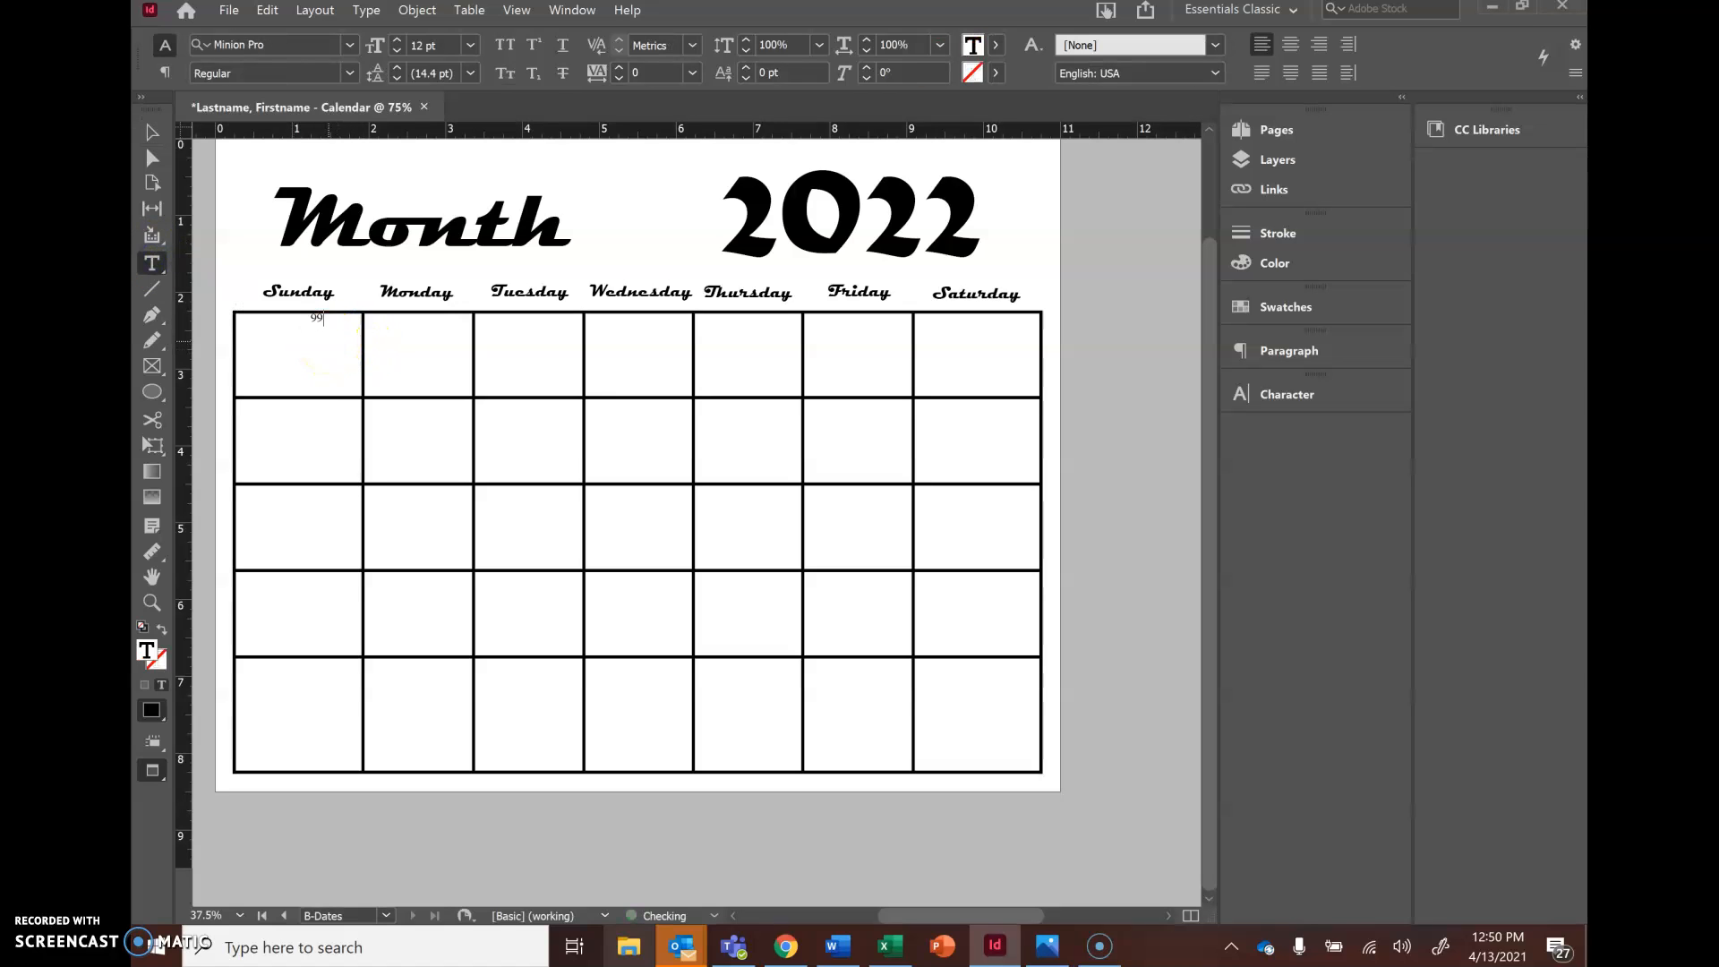
# - Set the font of the 99 date number to Matura MT Script Capitals
pyautogui.moveTo(324, 323); pyautogui.dragTo(313, 325)
pyautogui.click(326, 318)
pyautogui.click(352, 46)
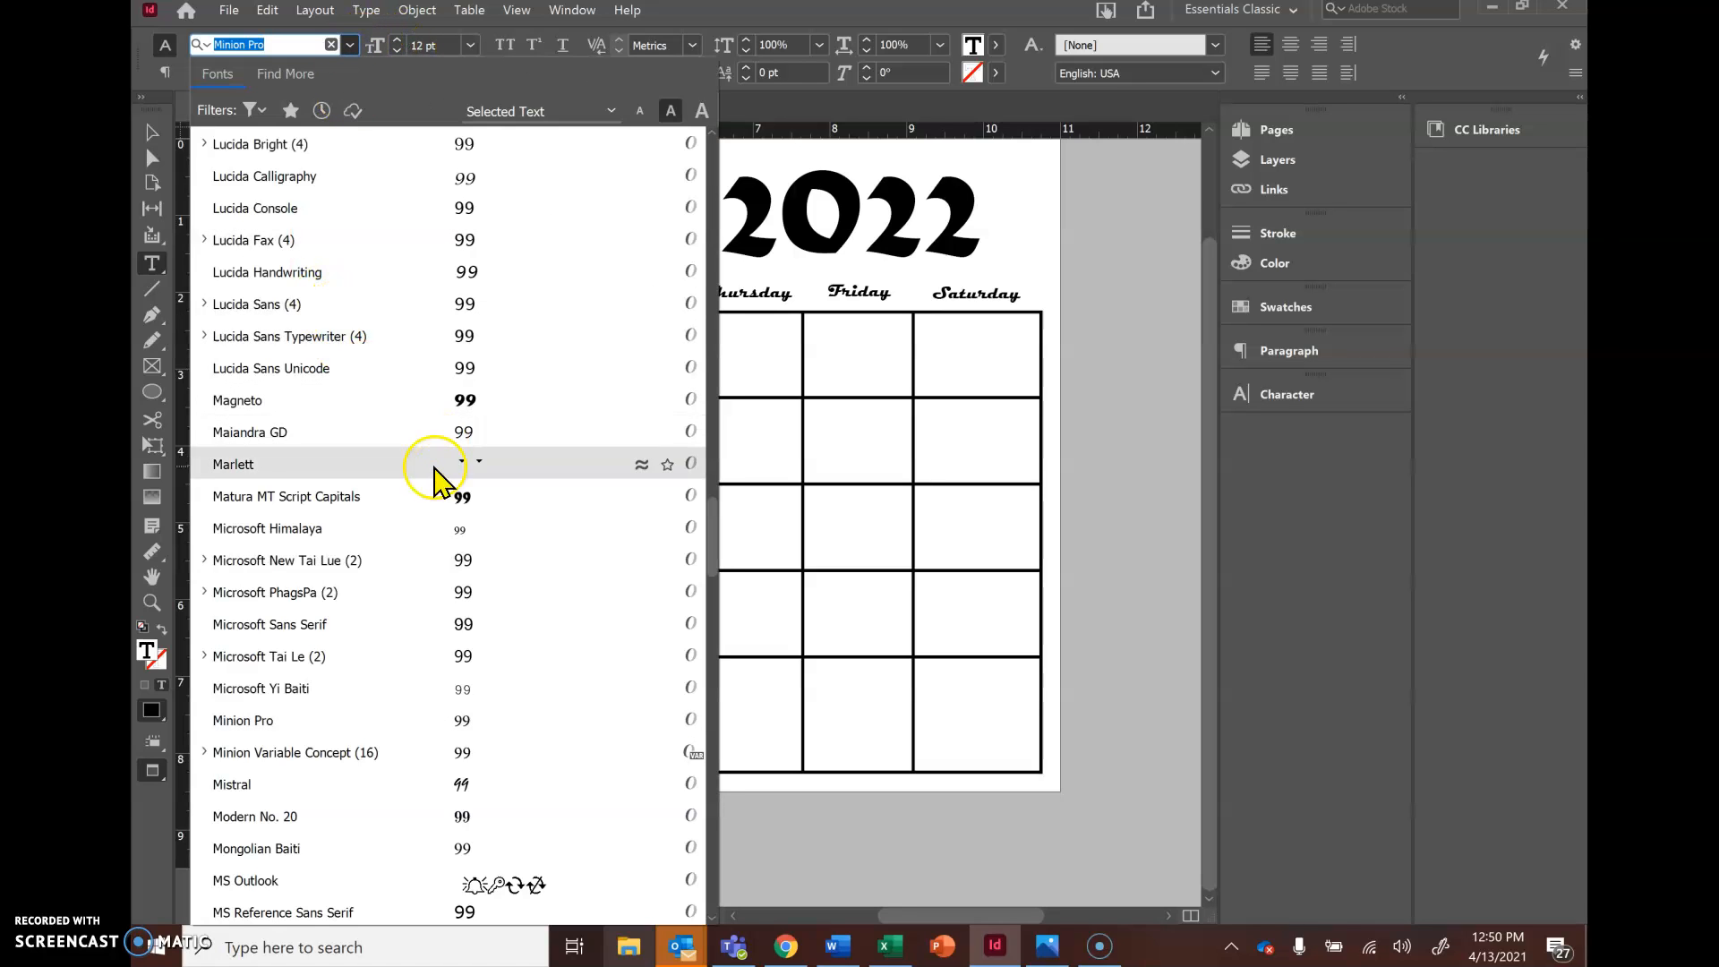
pyautogui.click(433, 497)
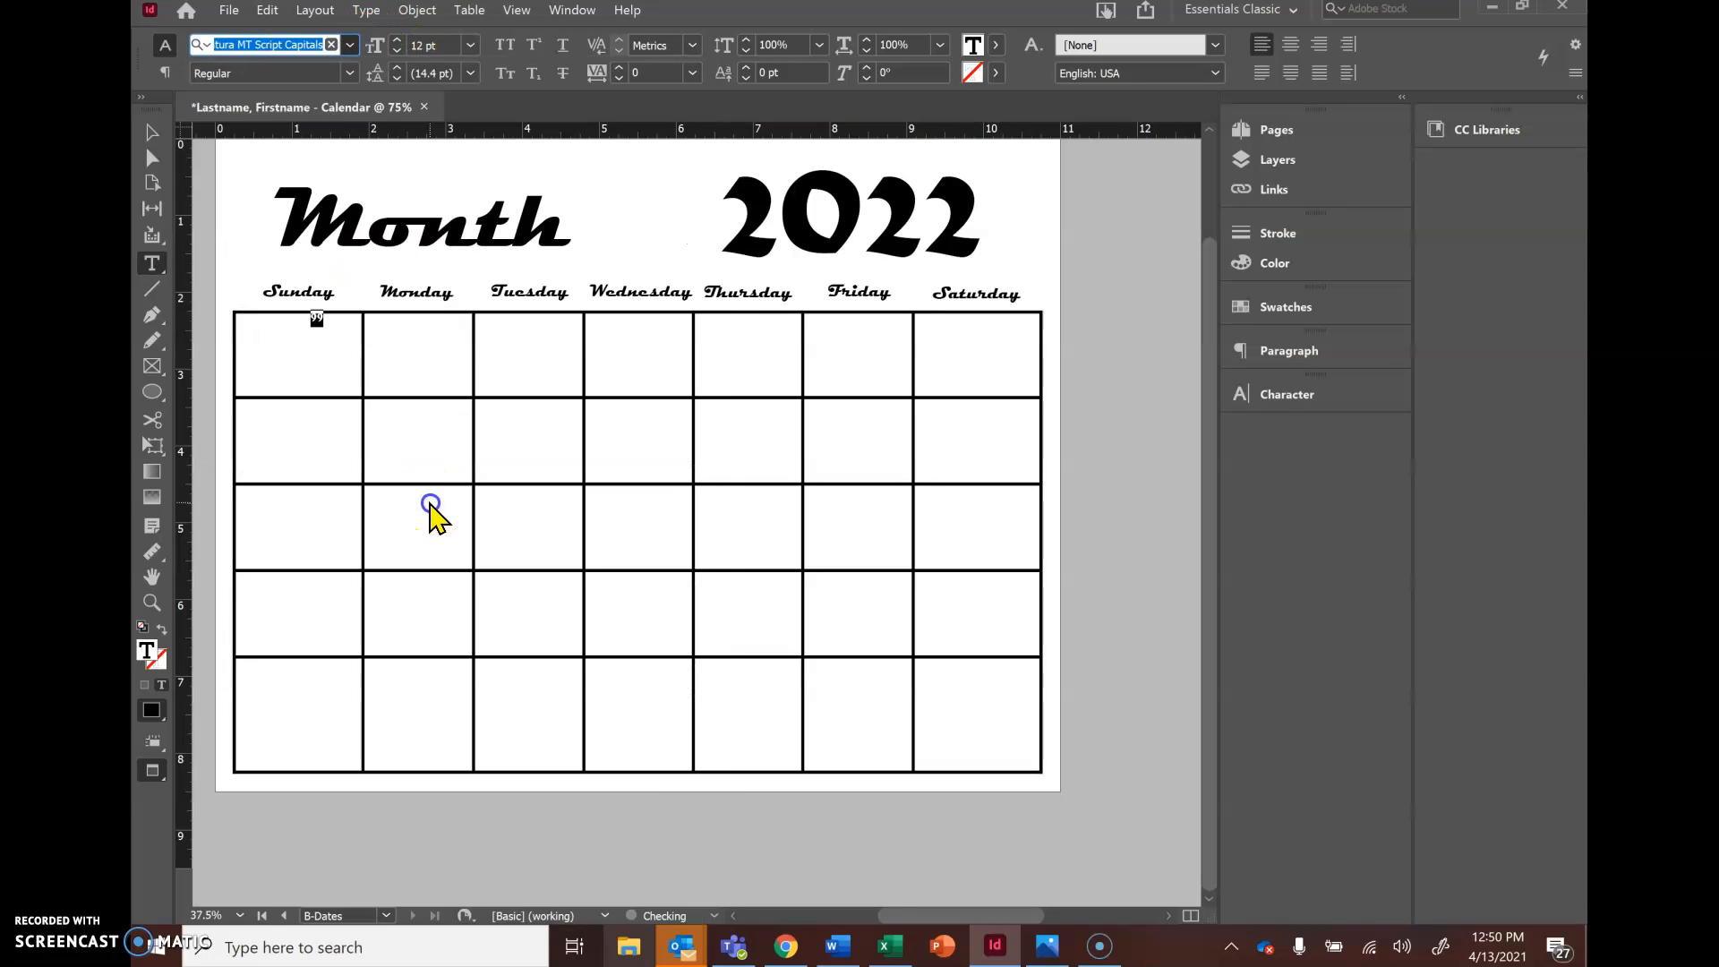
# - Increase the font size of the 99 date number to 27 pt
pyautogui.click(400, 41)
pyautogui.click(399, 40)
pyautogui.click(399, 41)
pyautogui.click(400, 41)
pyautogui.click(399, 40)
pyautogui.click(400, 40)
pyautogui.click(400, 40)
pyautogui.click(399, 41)
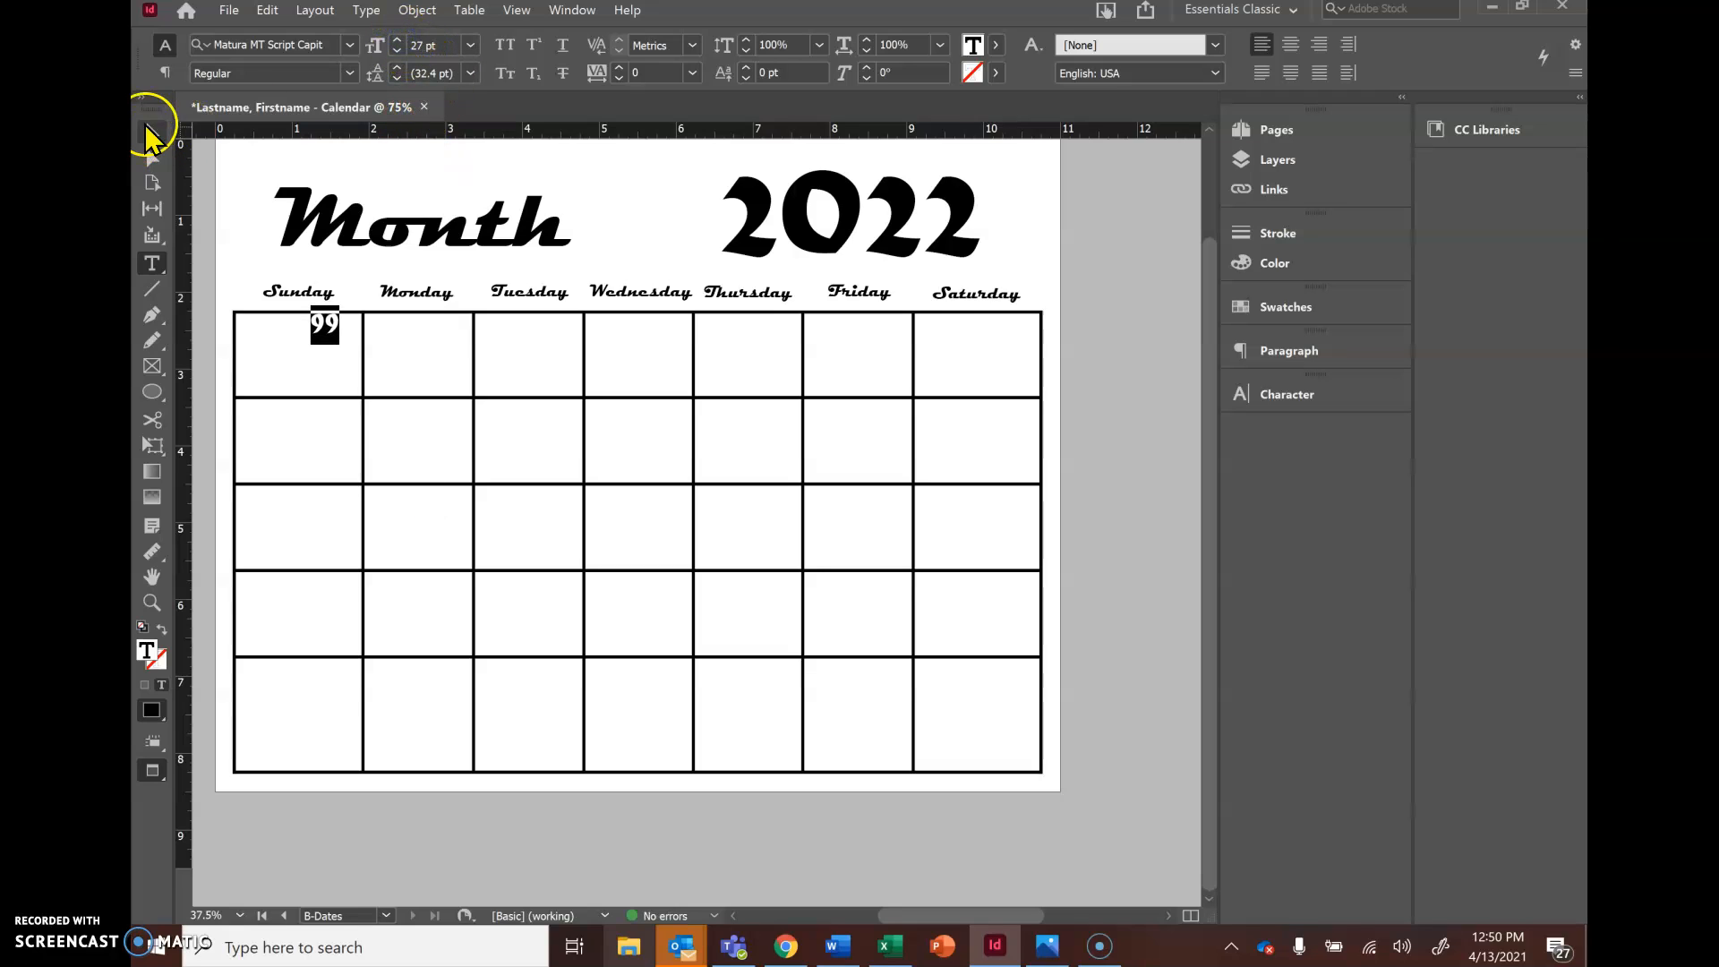
pyautogui.click(148, 133)
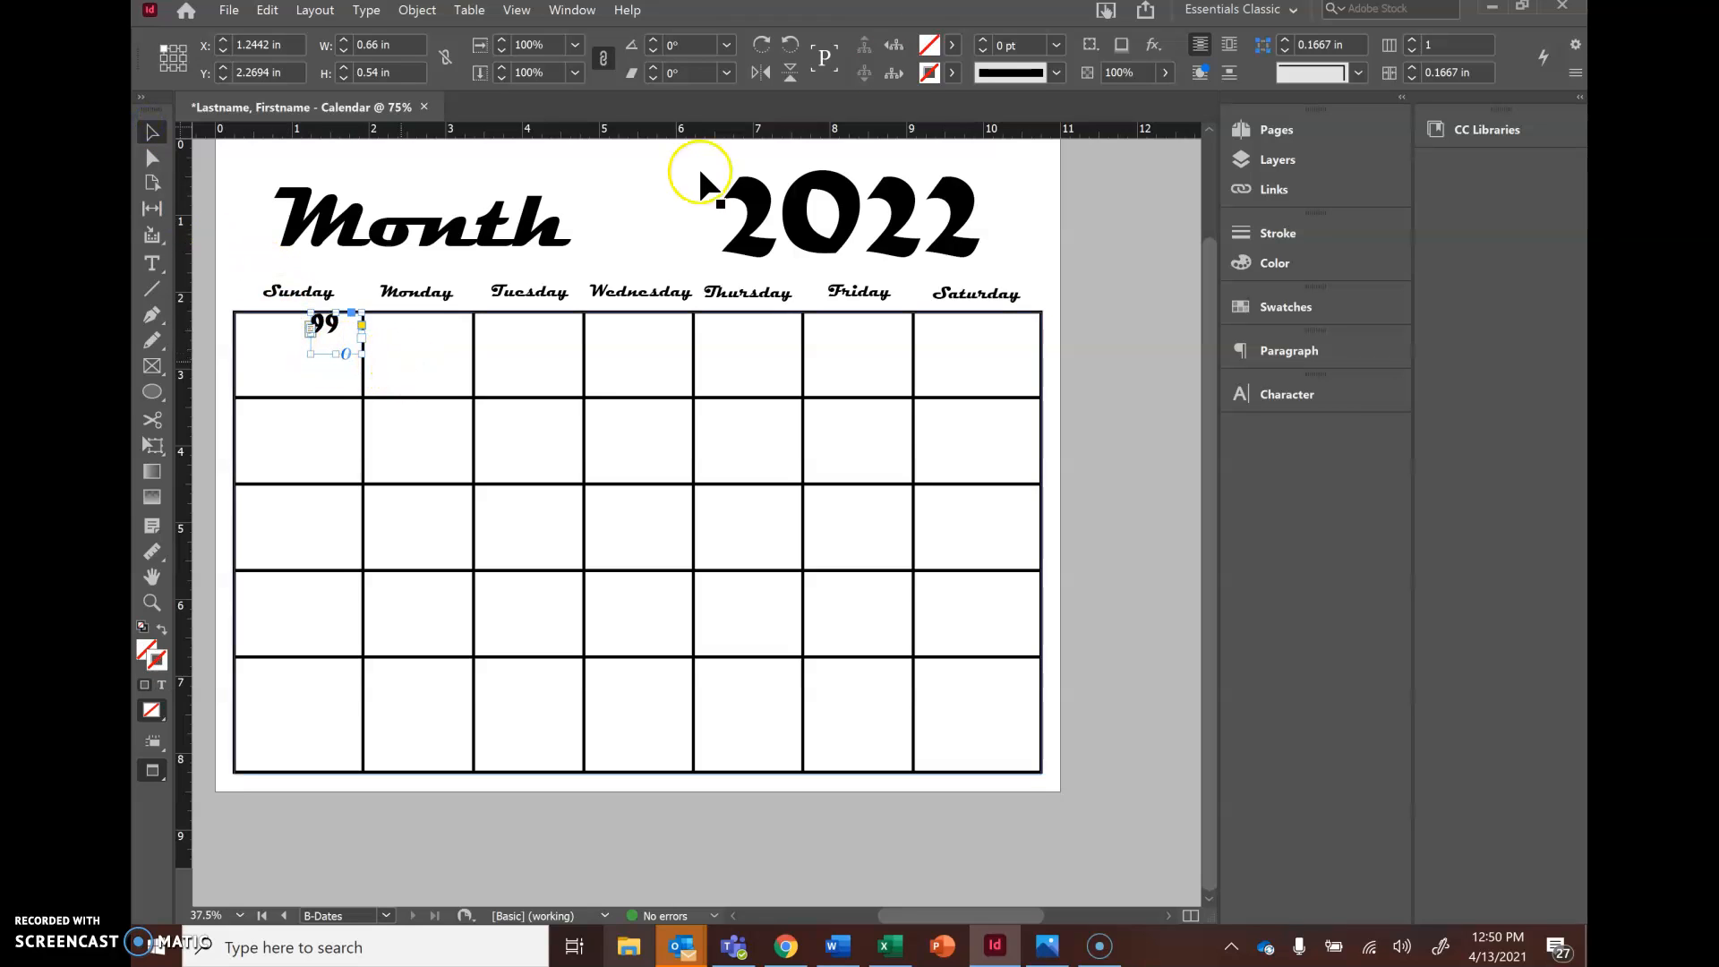
# - Center the 99 date number in its frame and move the frame to about X 1.28 in, Y 2.39 in
pyautogui.click(152, 272)
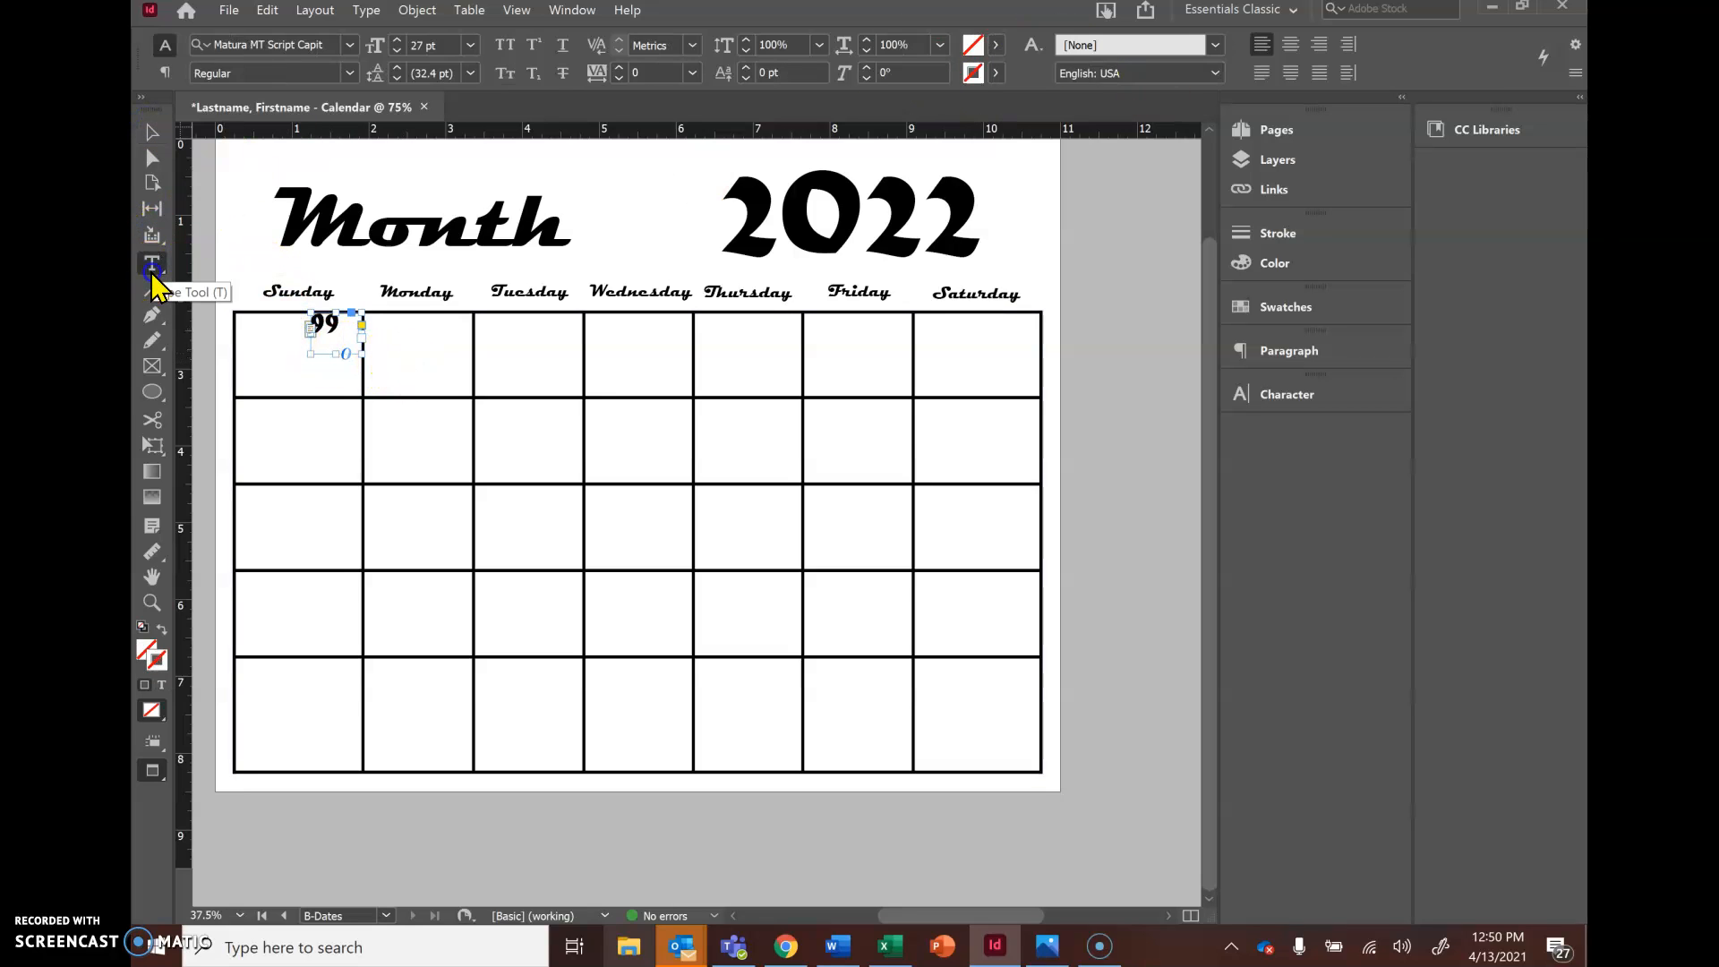
pyautogui.click(1292, 47)
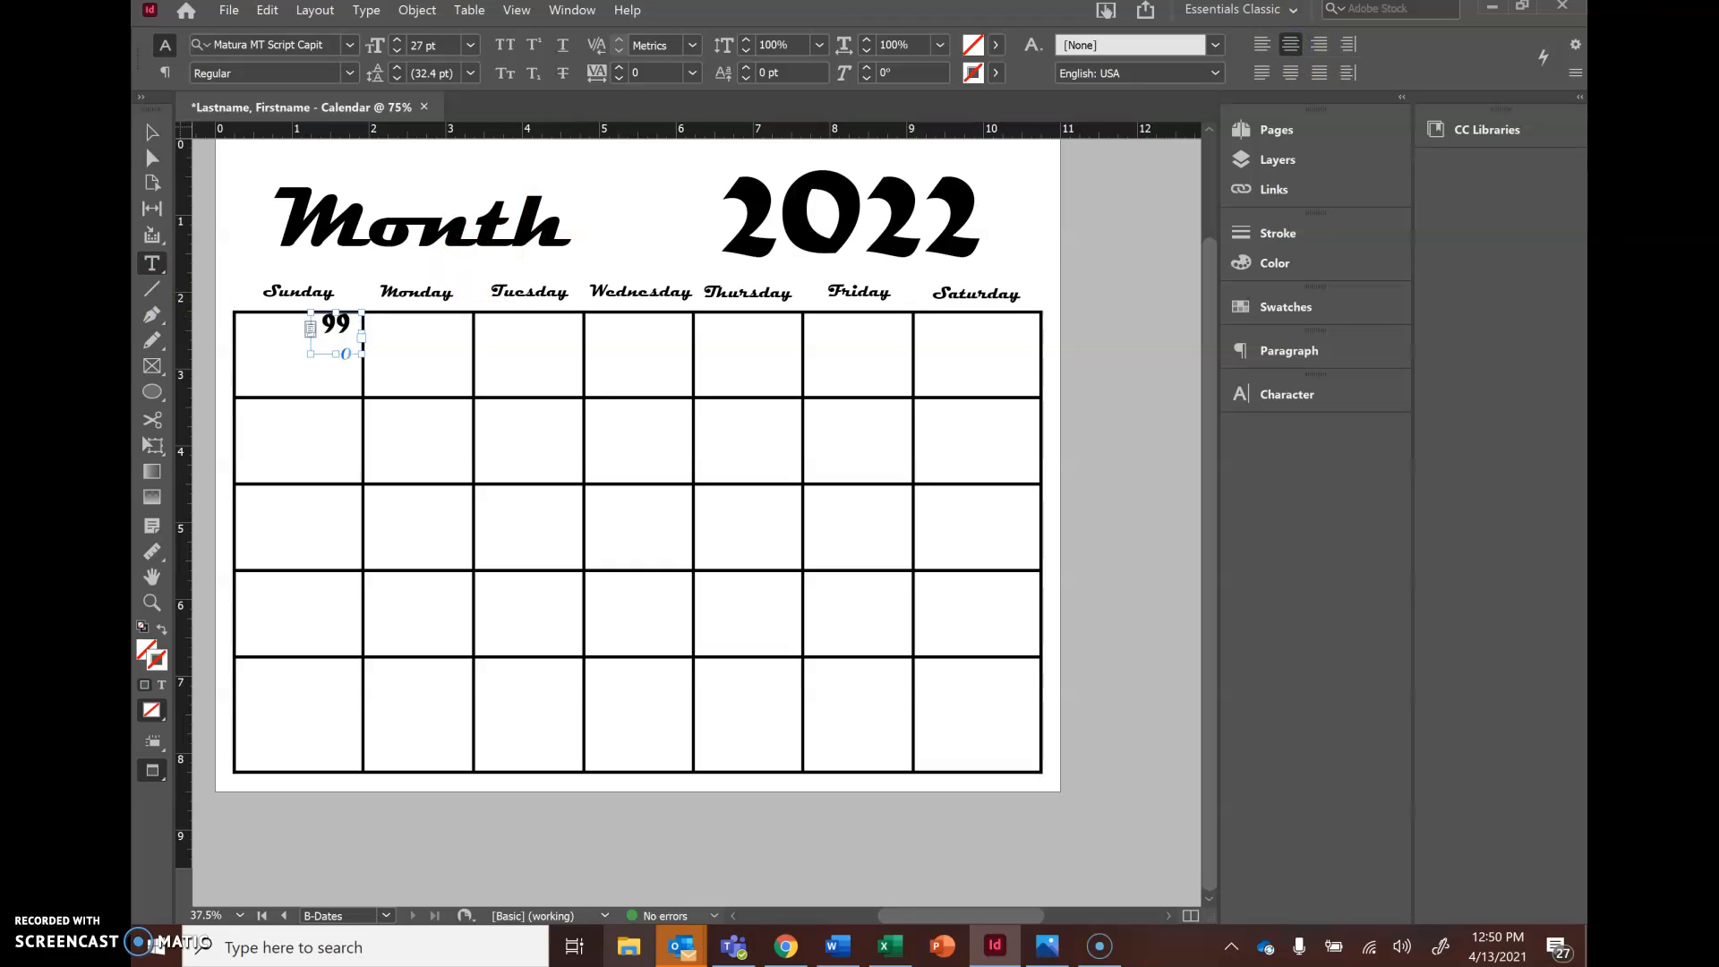
pyautogui.click(152, 132)
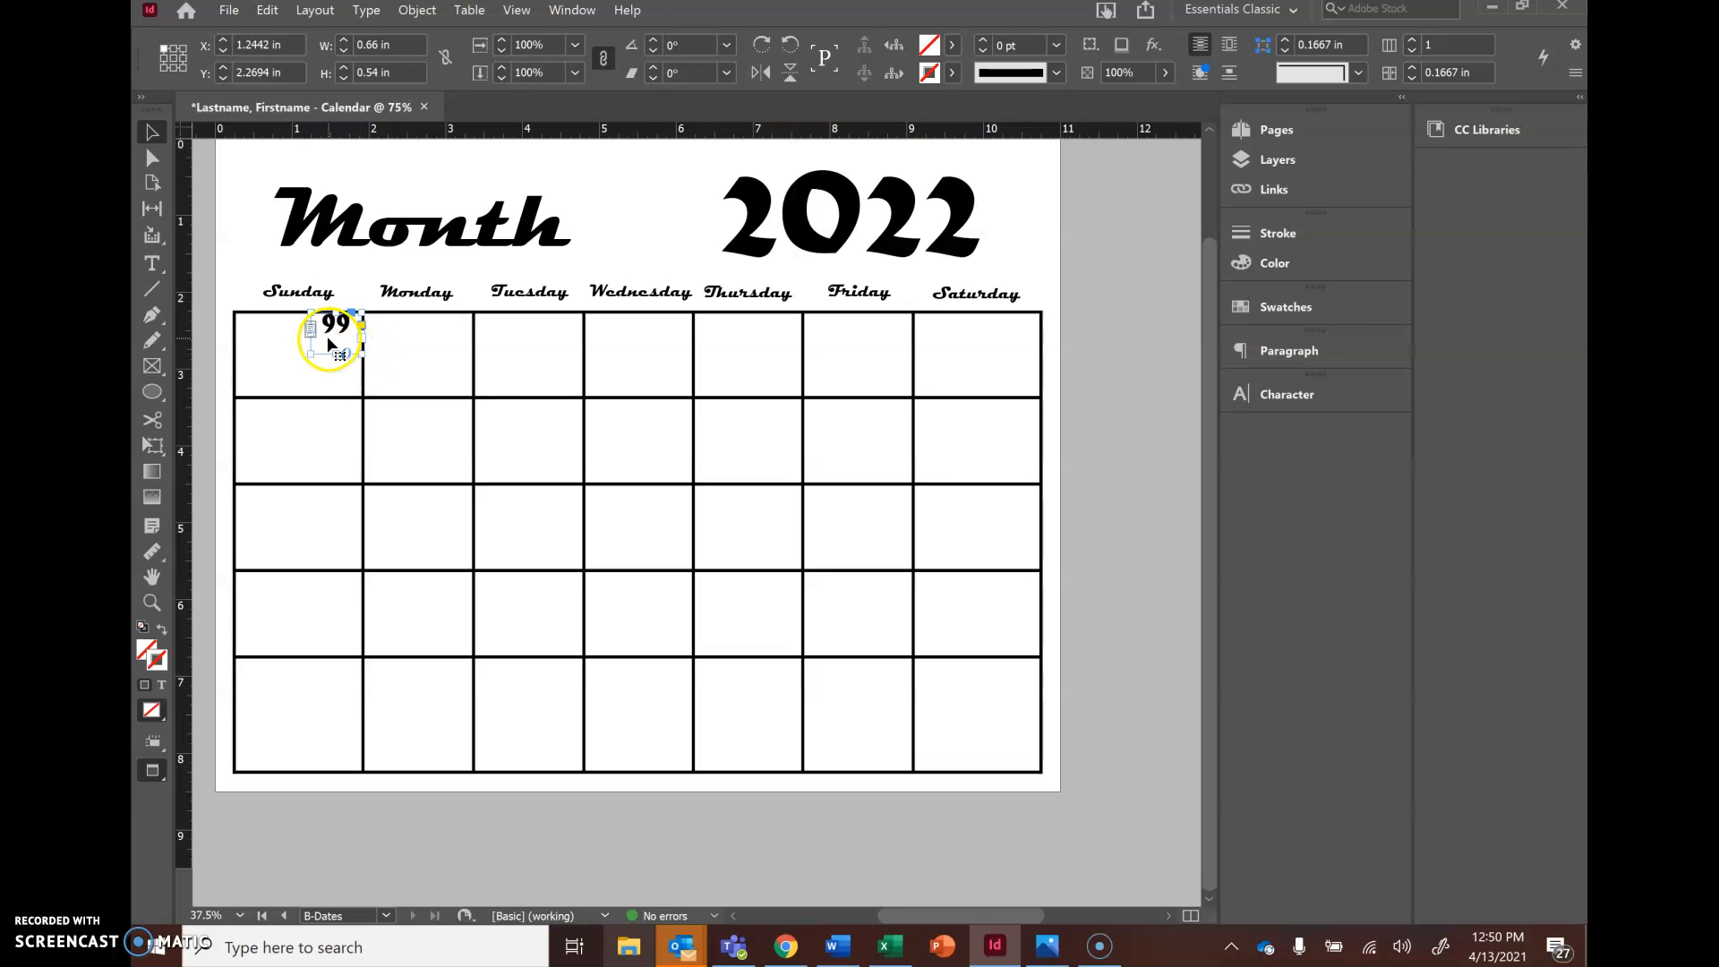
pyautogui.moveTo(328, 340); pyautogui.dragTo(335, 343)
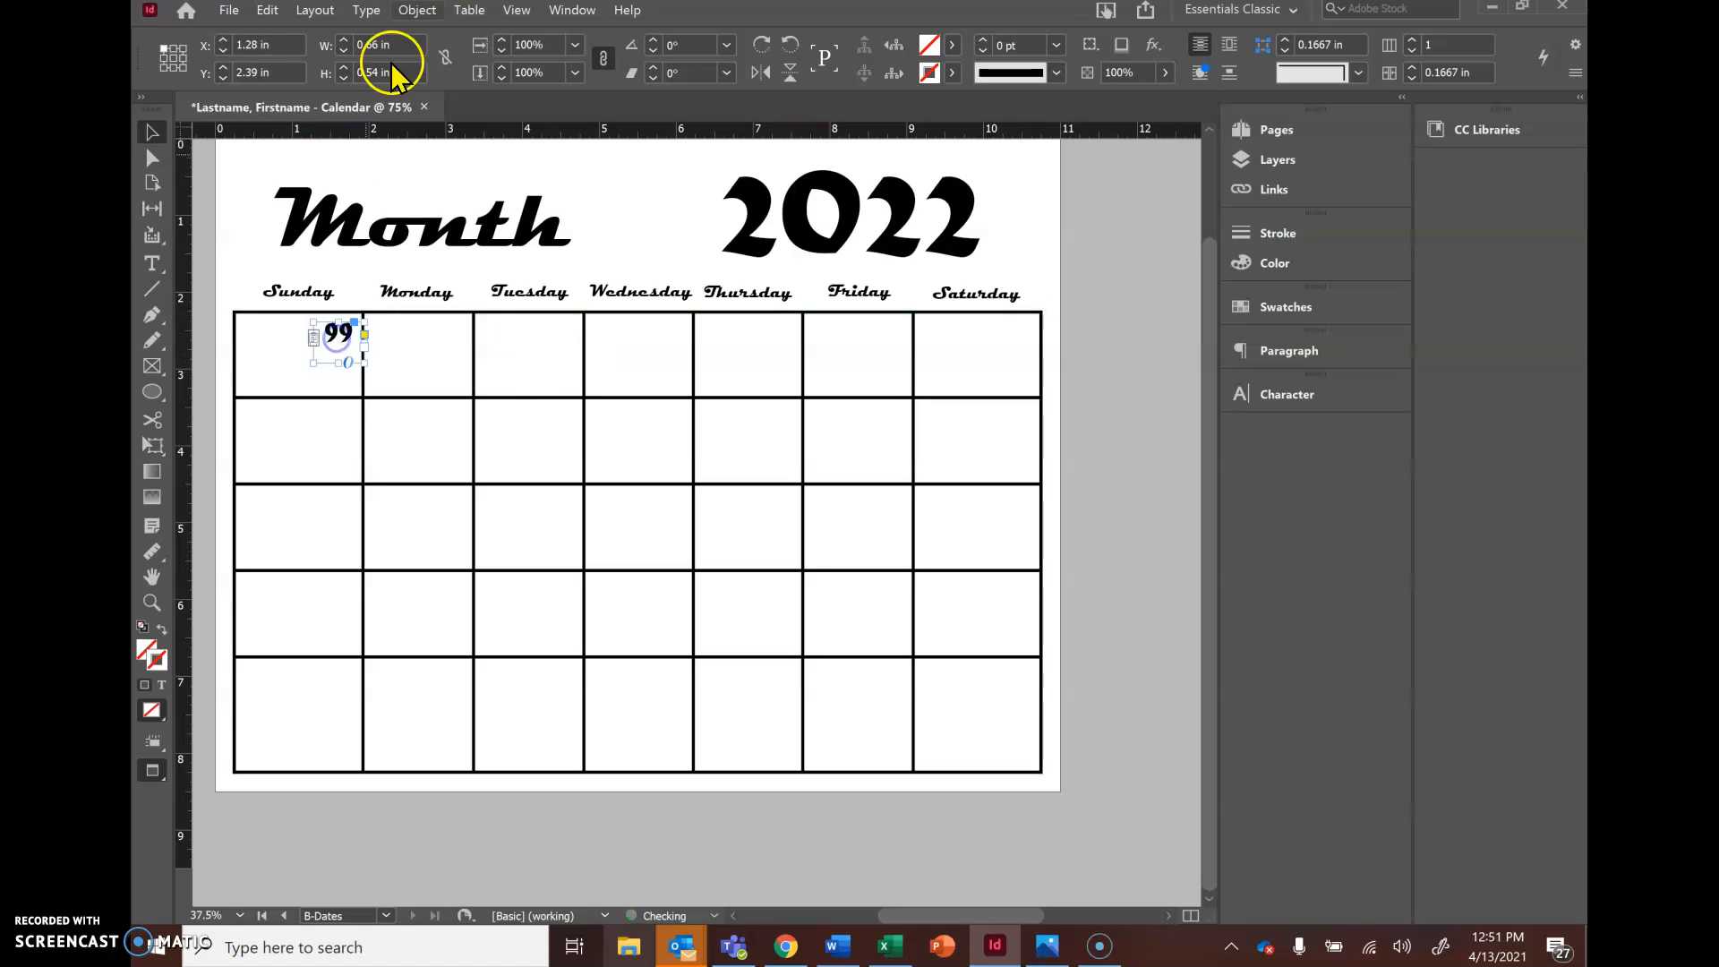
pyautogui.click(517, 11)
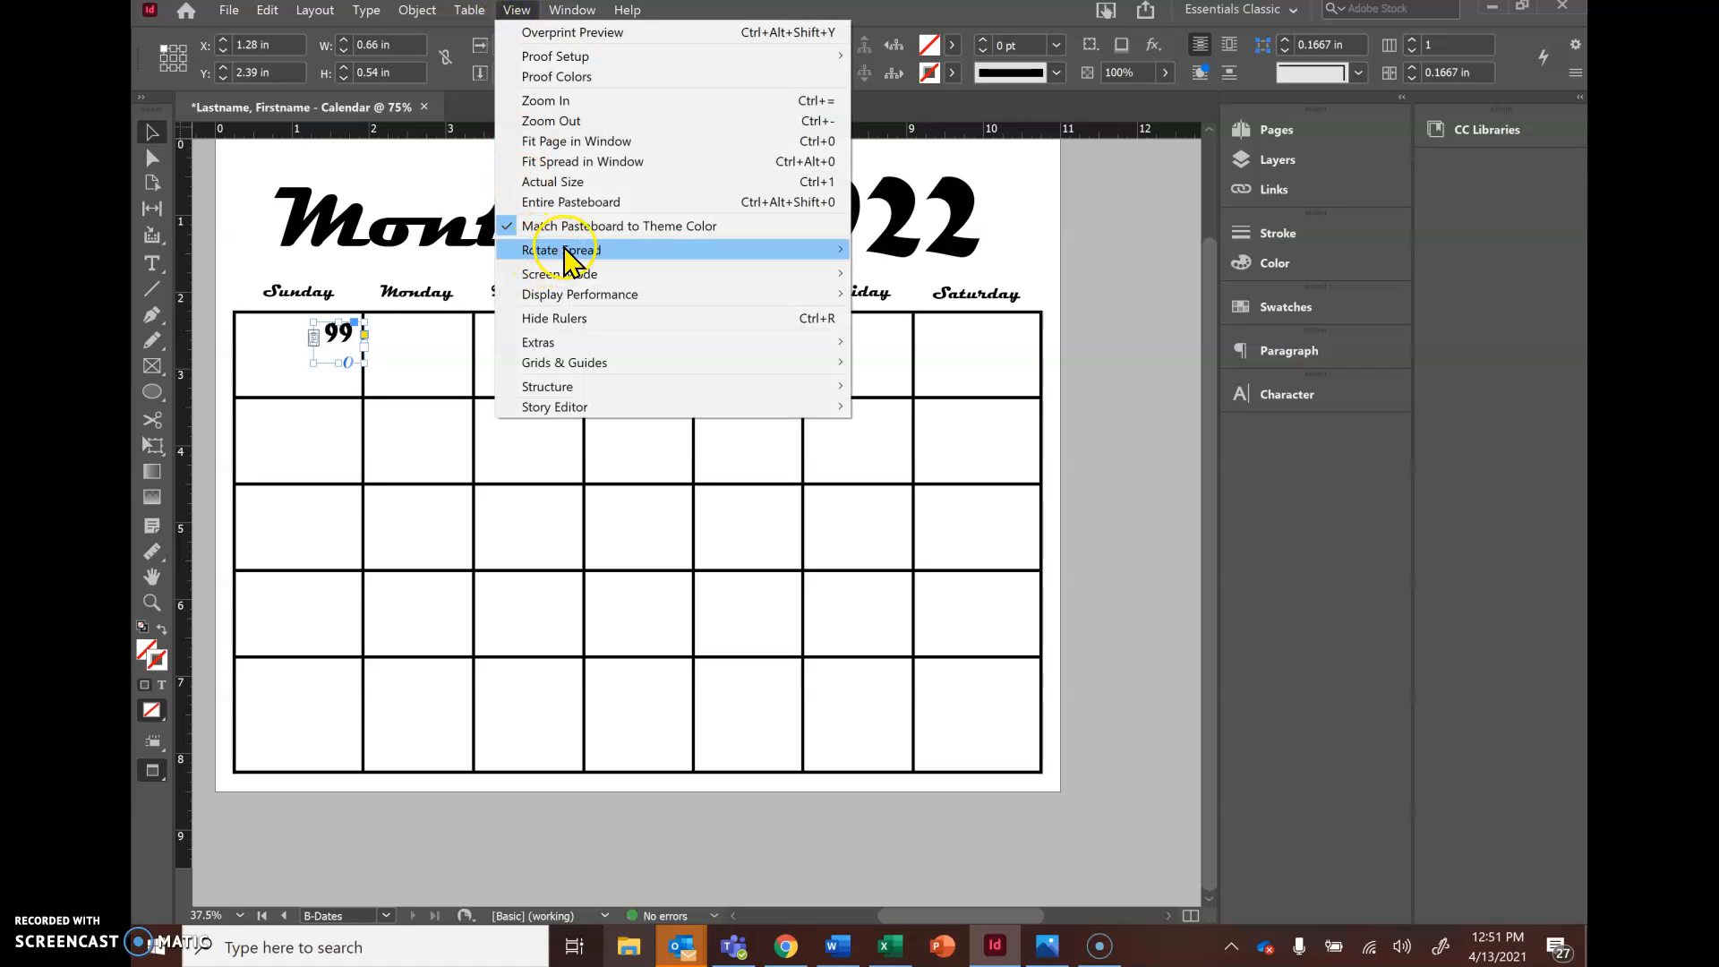
pyautogui.moveTo(710, 277)
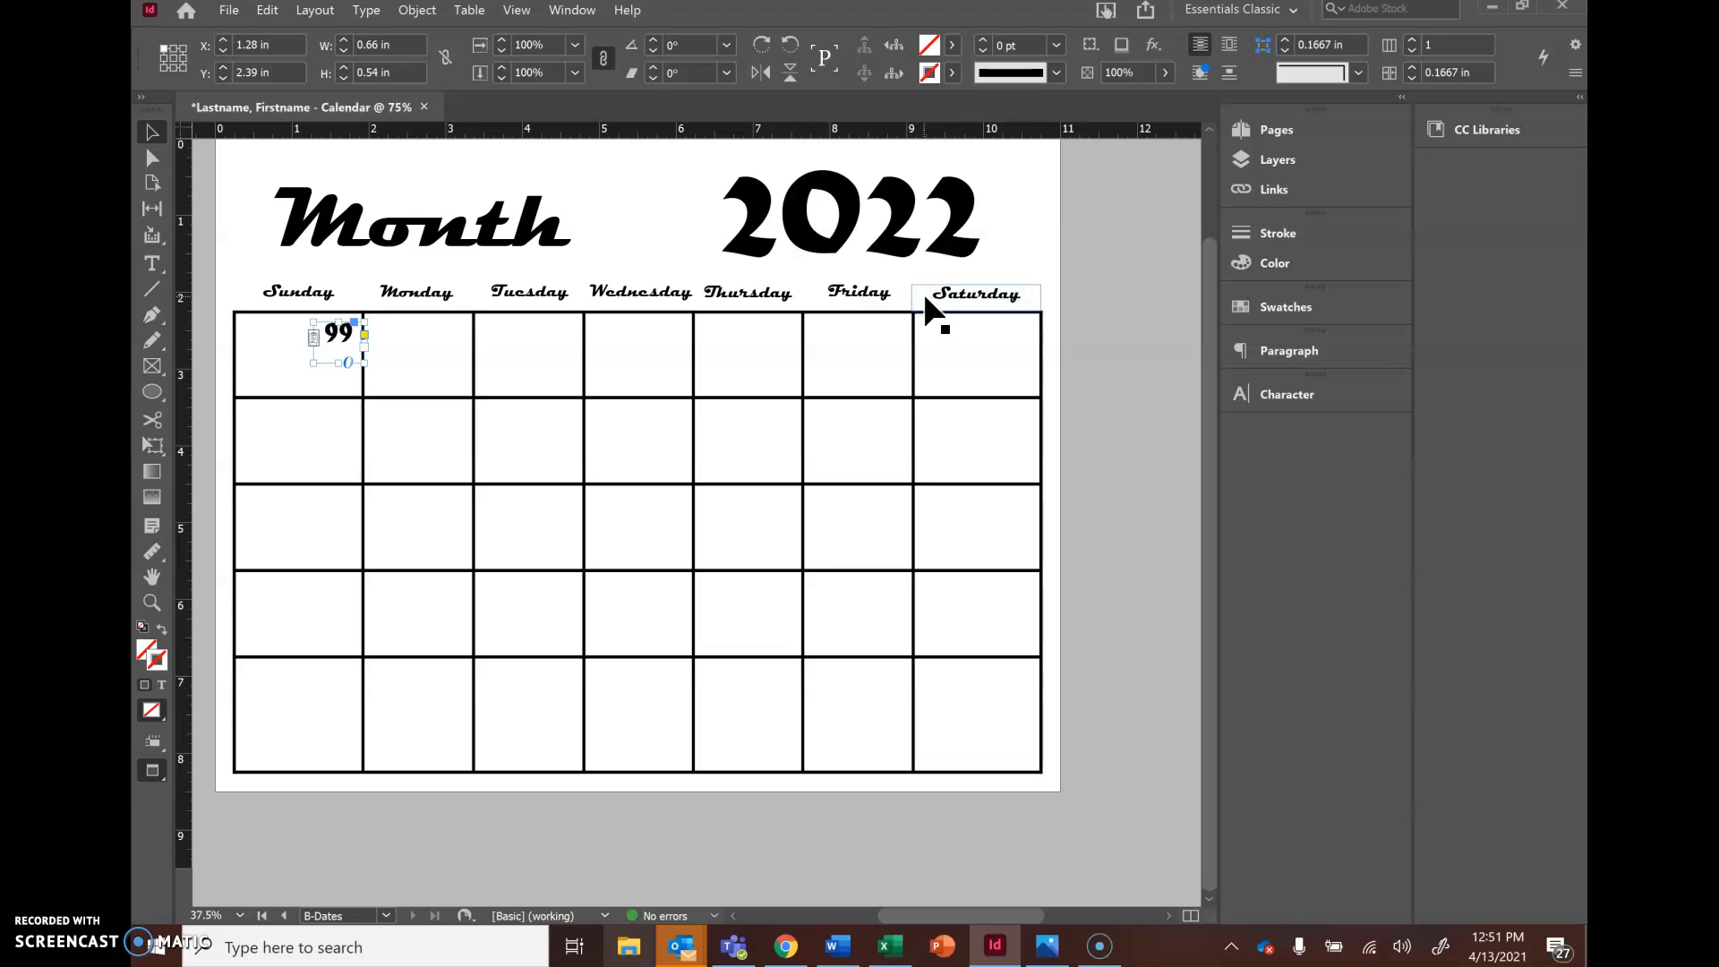
pyautogui.click(1124, 444)
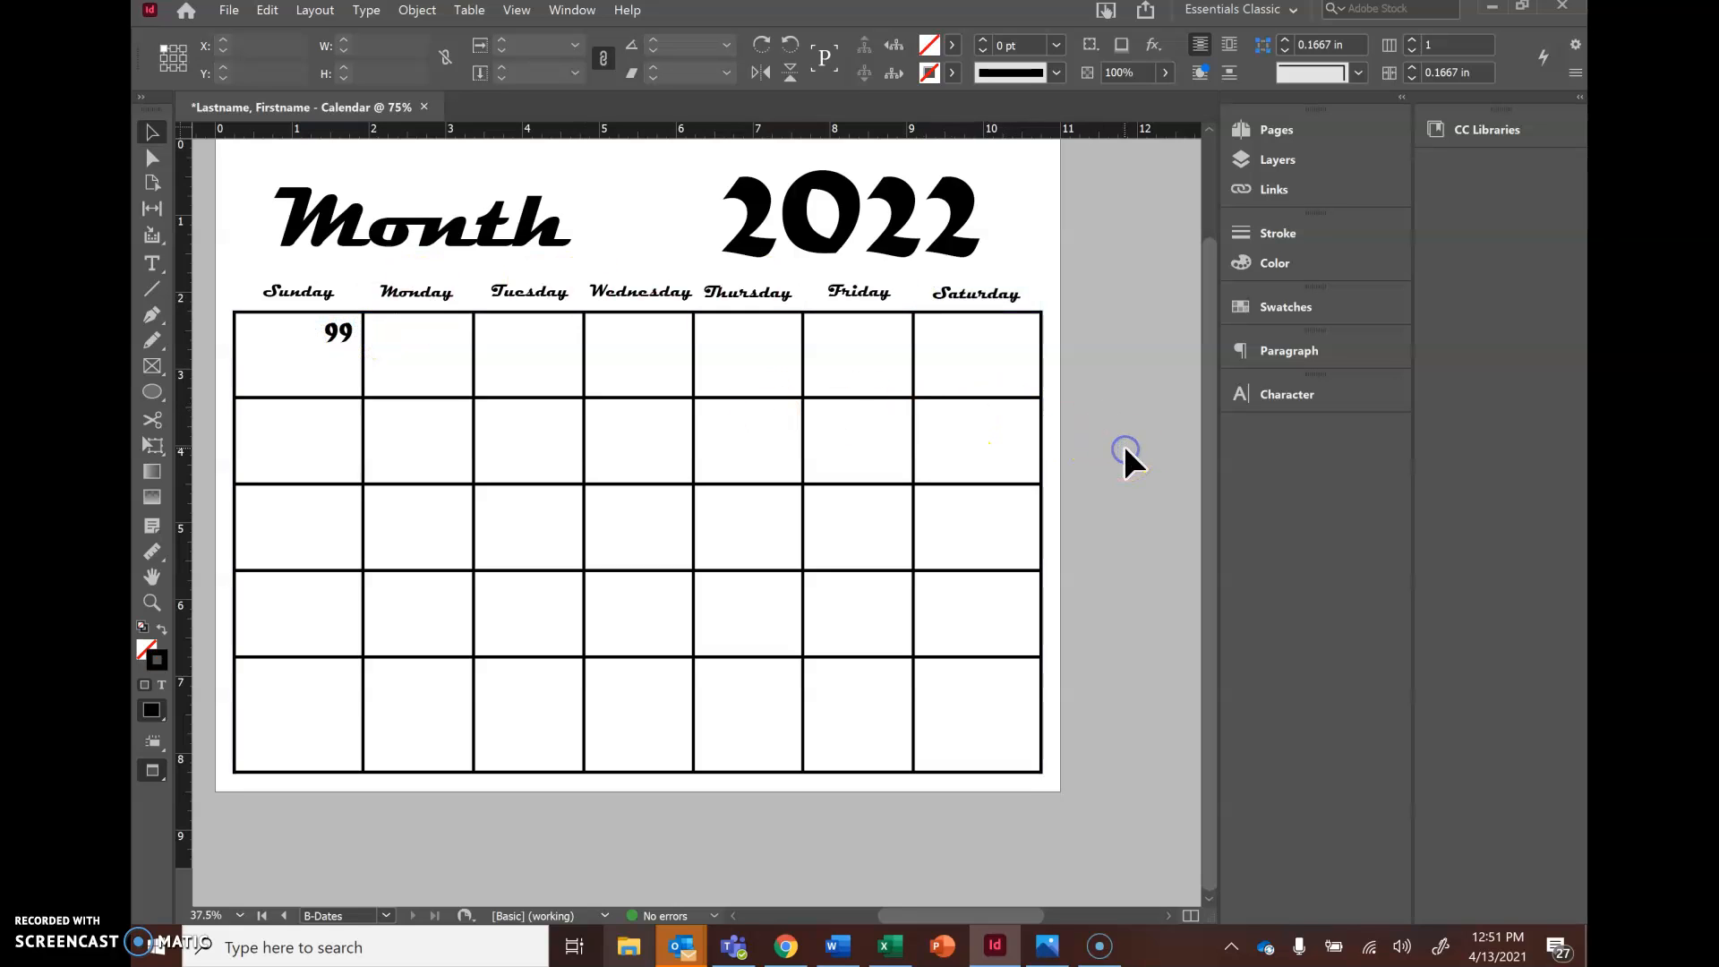
# - Reduce the height of the Sunday date number frame to about 0.34 in, keeping its width
pyautogui.click(336, 347)
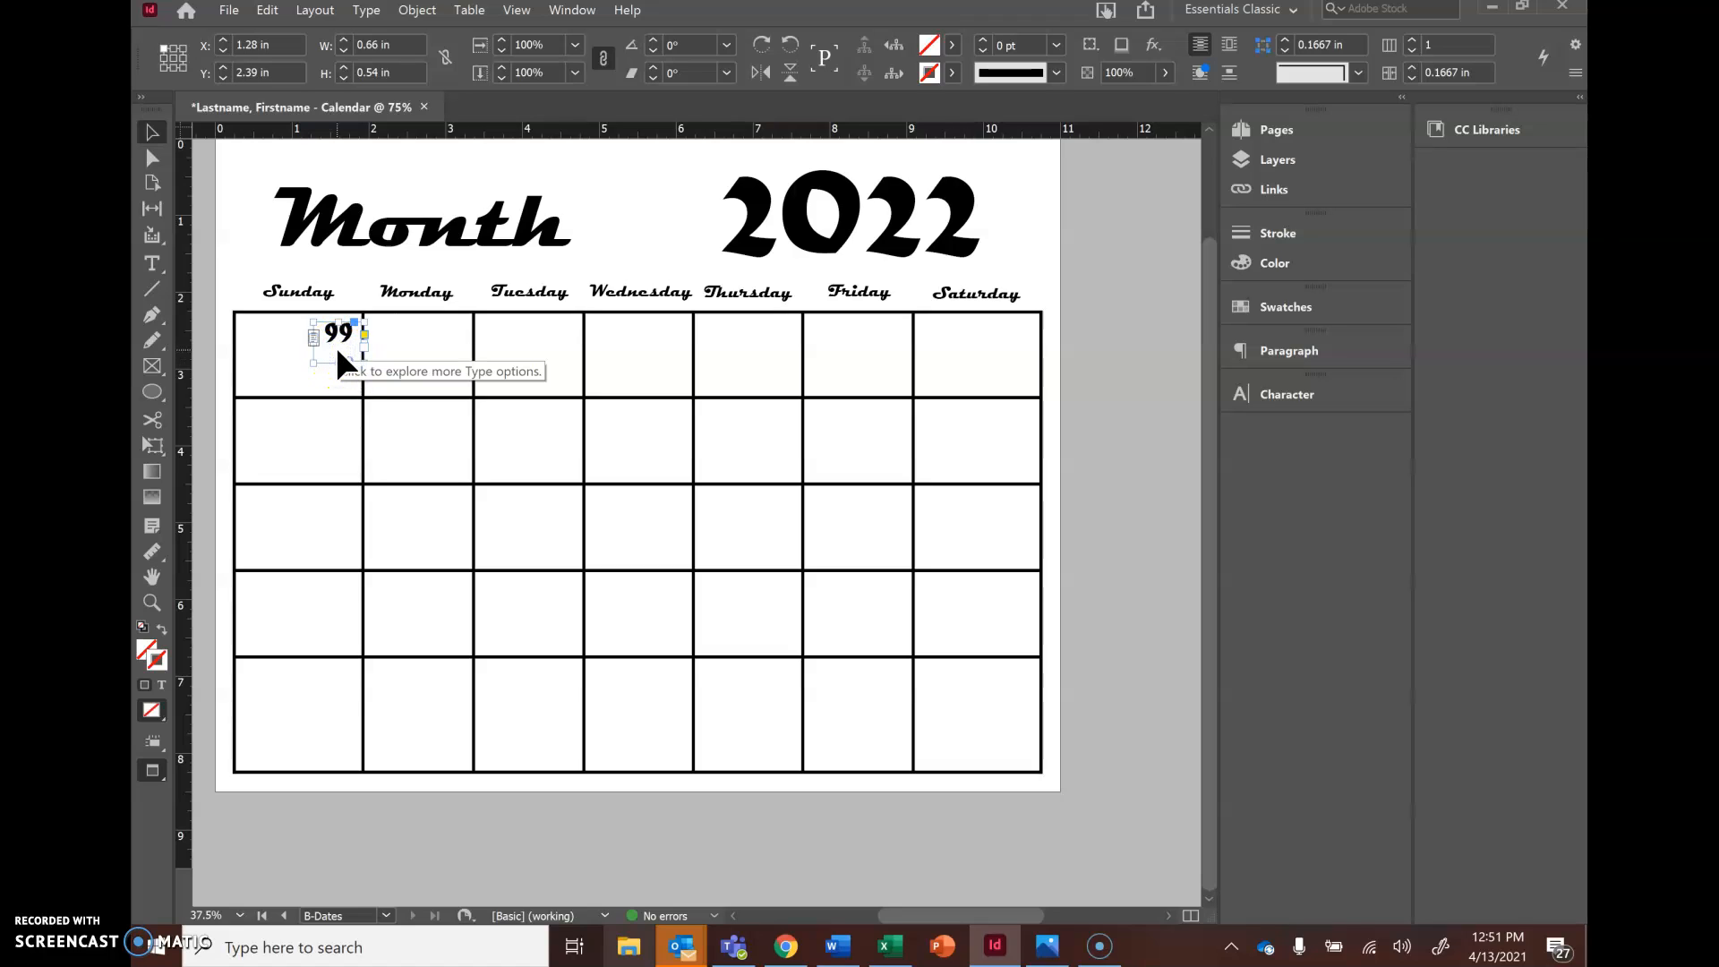
pyautogui.click(338, 360)
pyautogui.moveTo(312, 363); pyautogui.dragTo(315, 351)
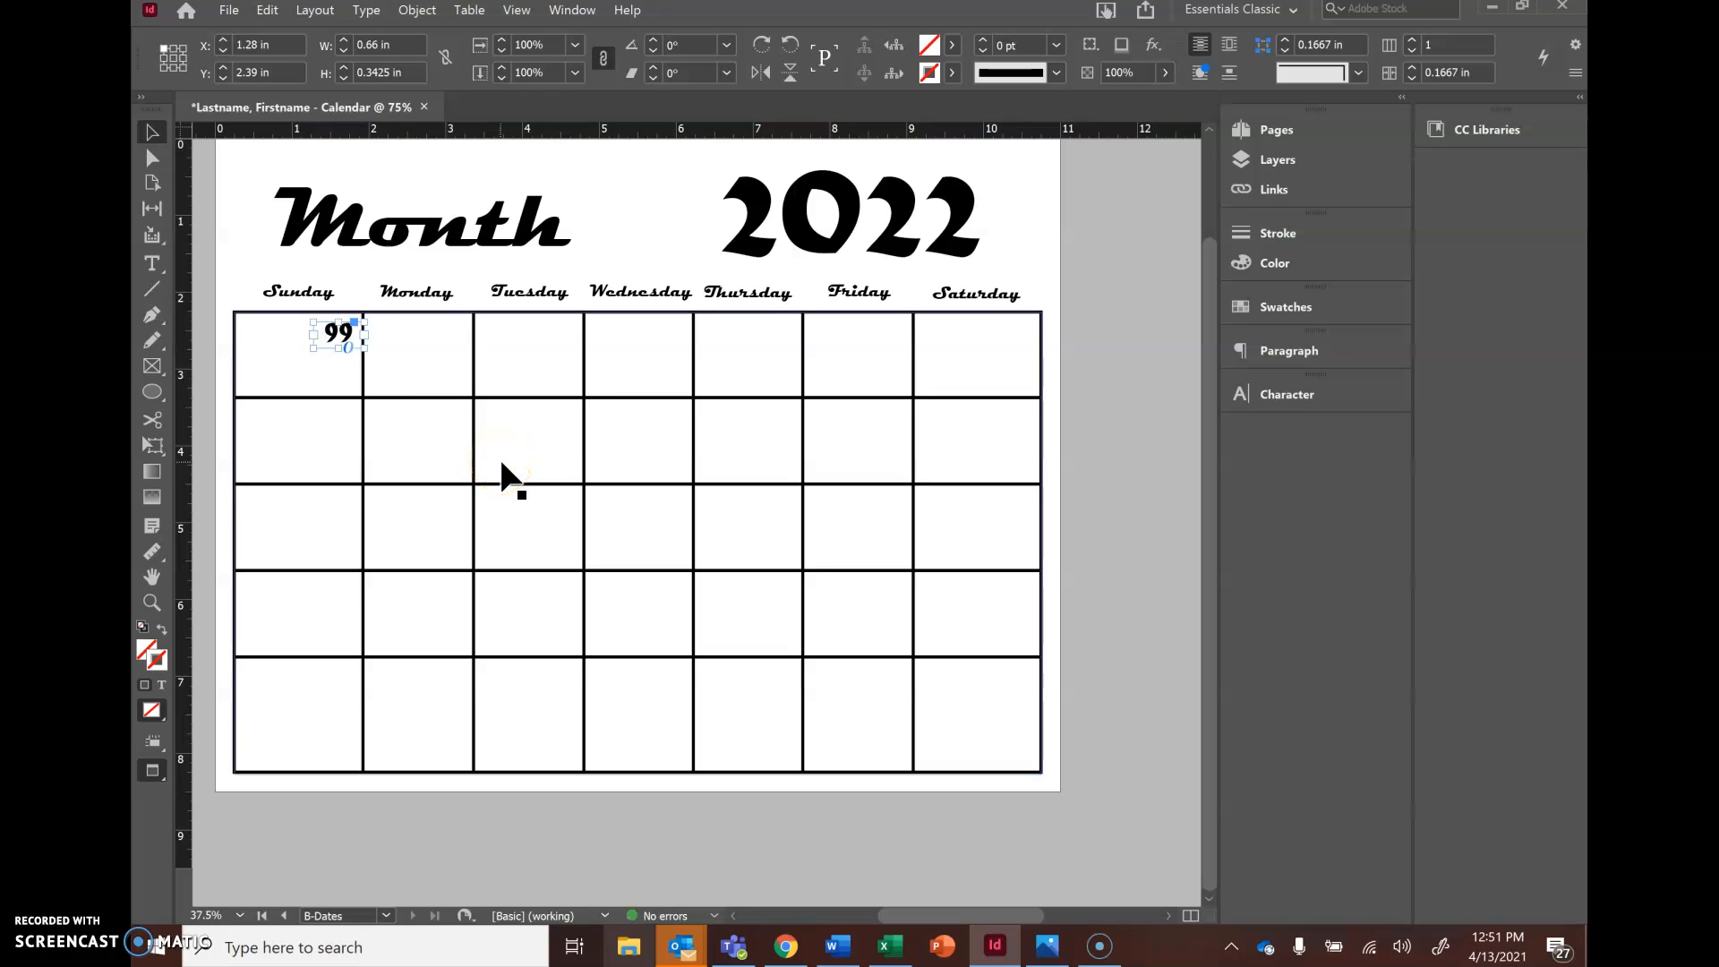
# - Paste a copy of the 99 date frame and place it in the first Monday cell at about X 2.73 in, Y 2.39 in
pyautogui.hotkey('ctrl', 'v')
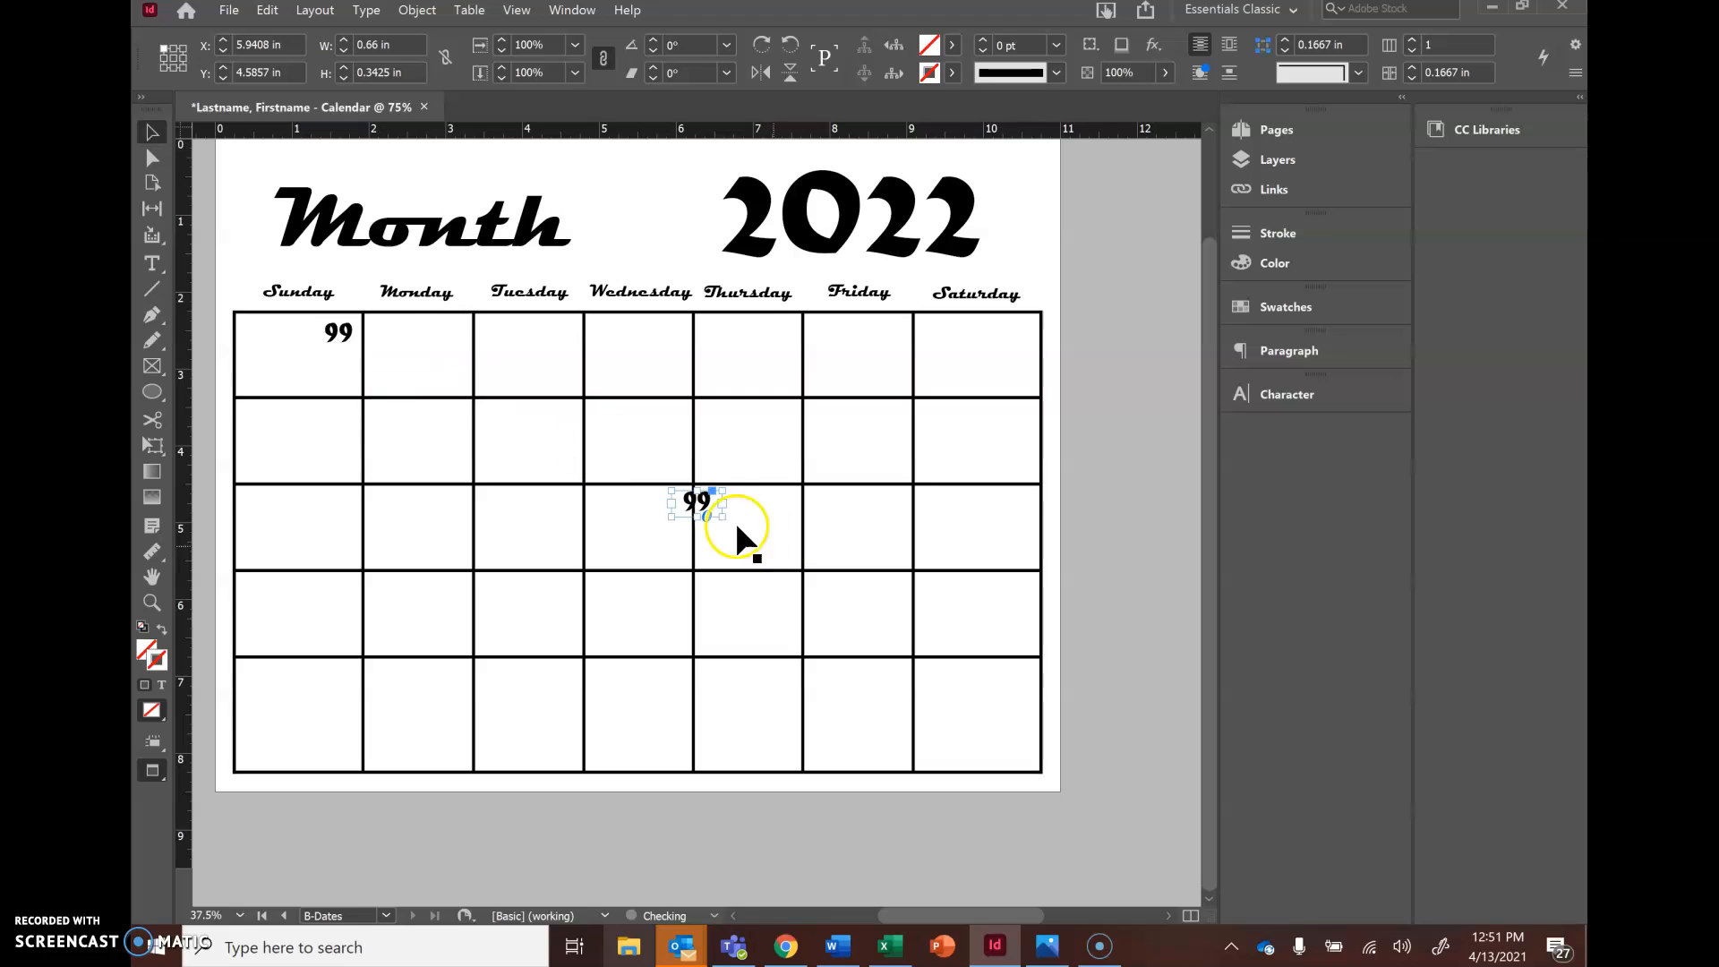
pyautogui.click(690, 518)
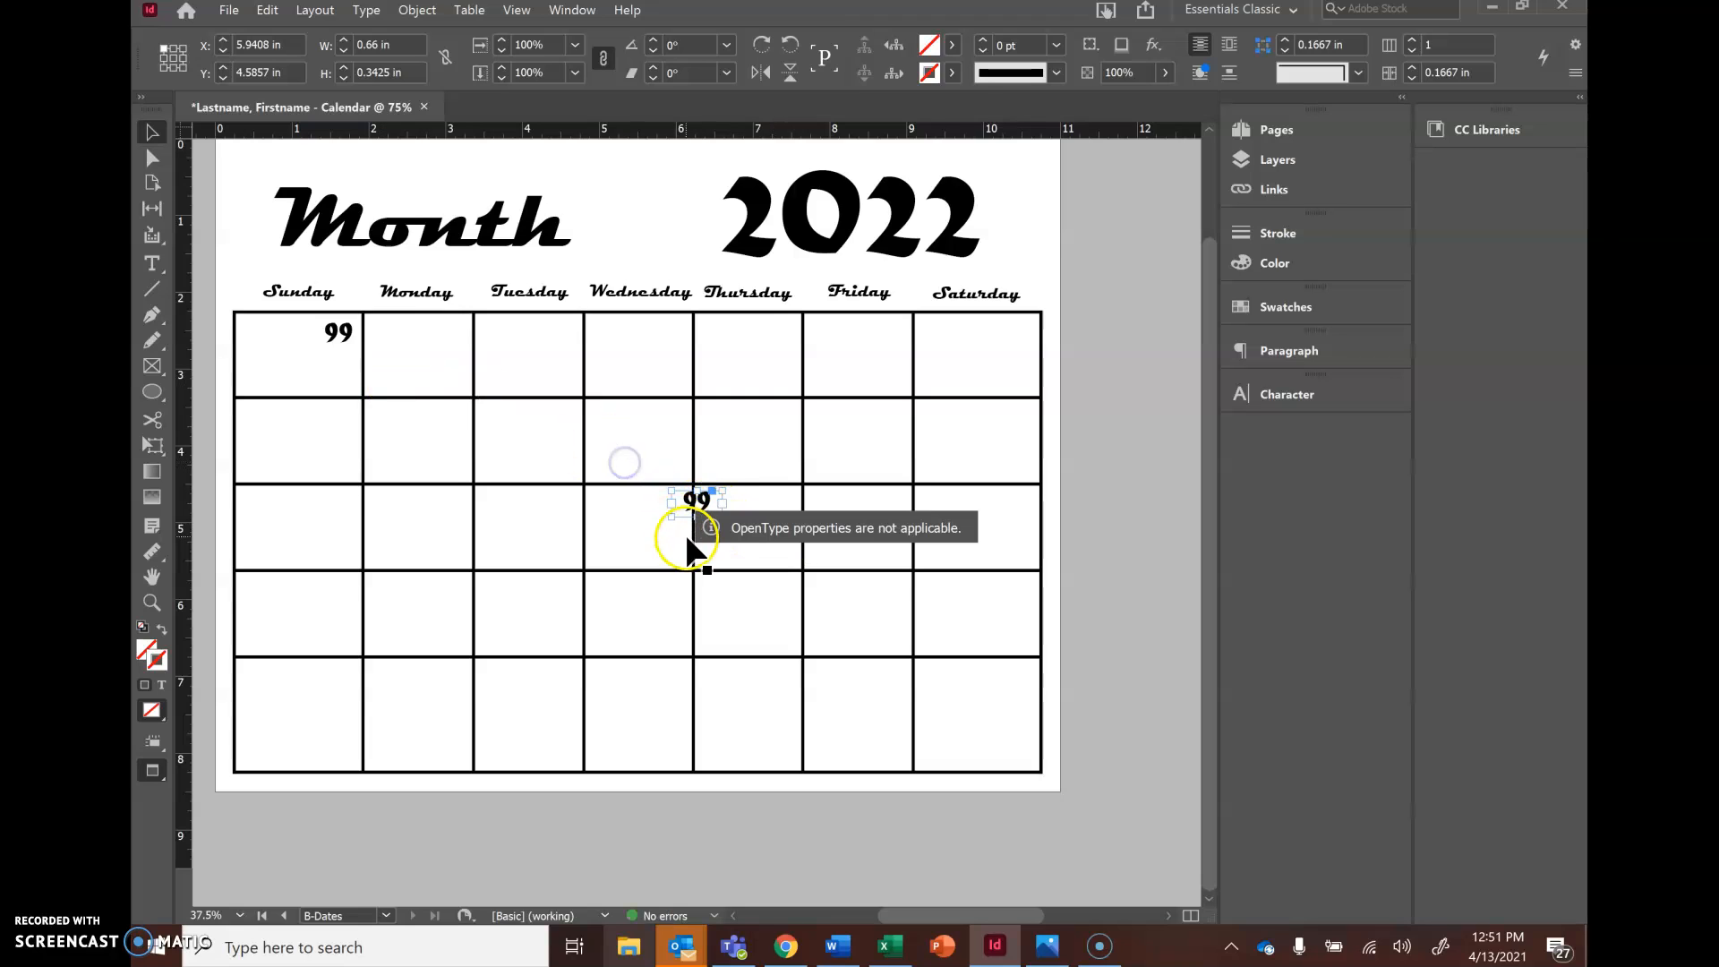
pyautogui.moveTo(689, 519); pyautogui.dragTo(447, 358)
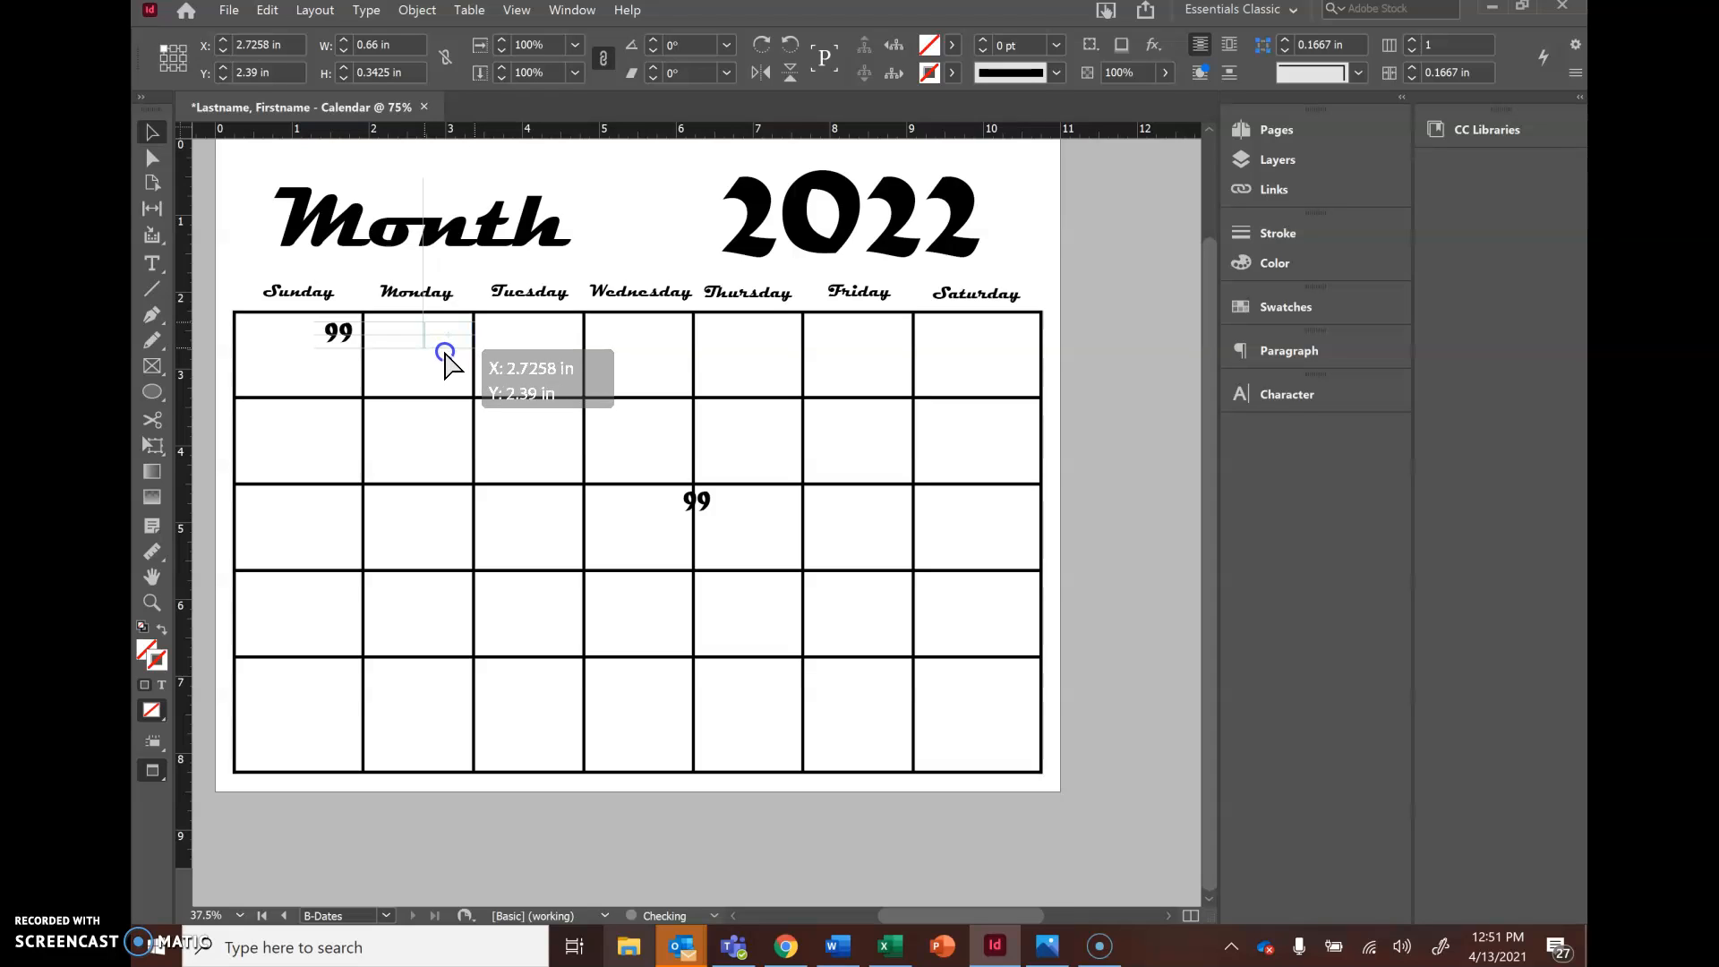
pyautogui.moveTo(445, 356); pyautogui.dragTo(443, 348)
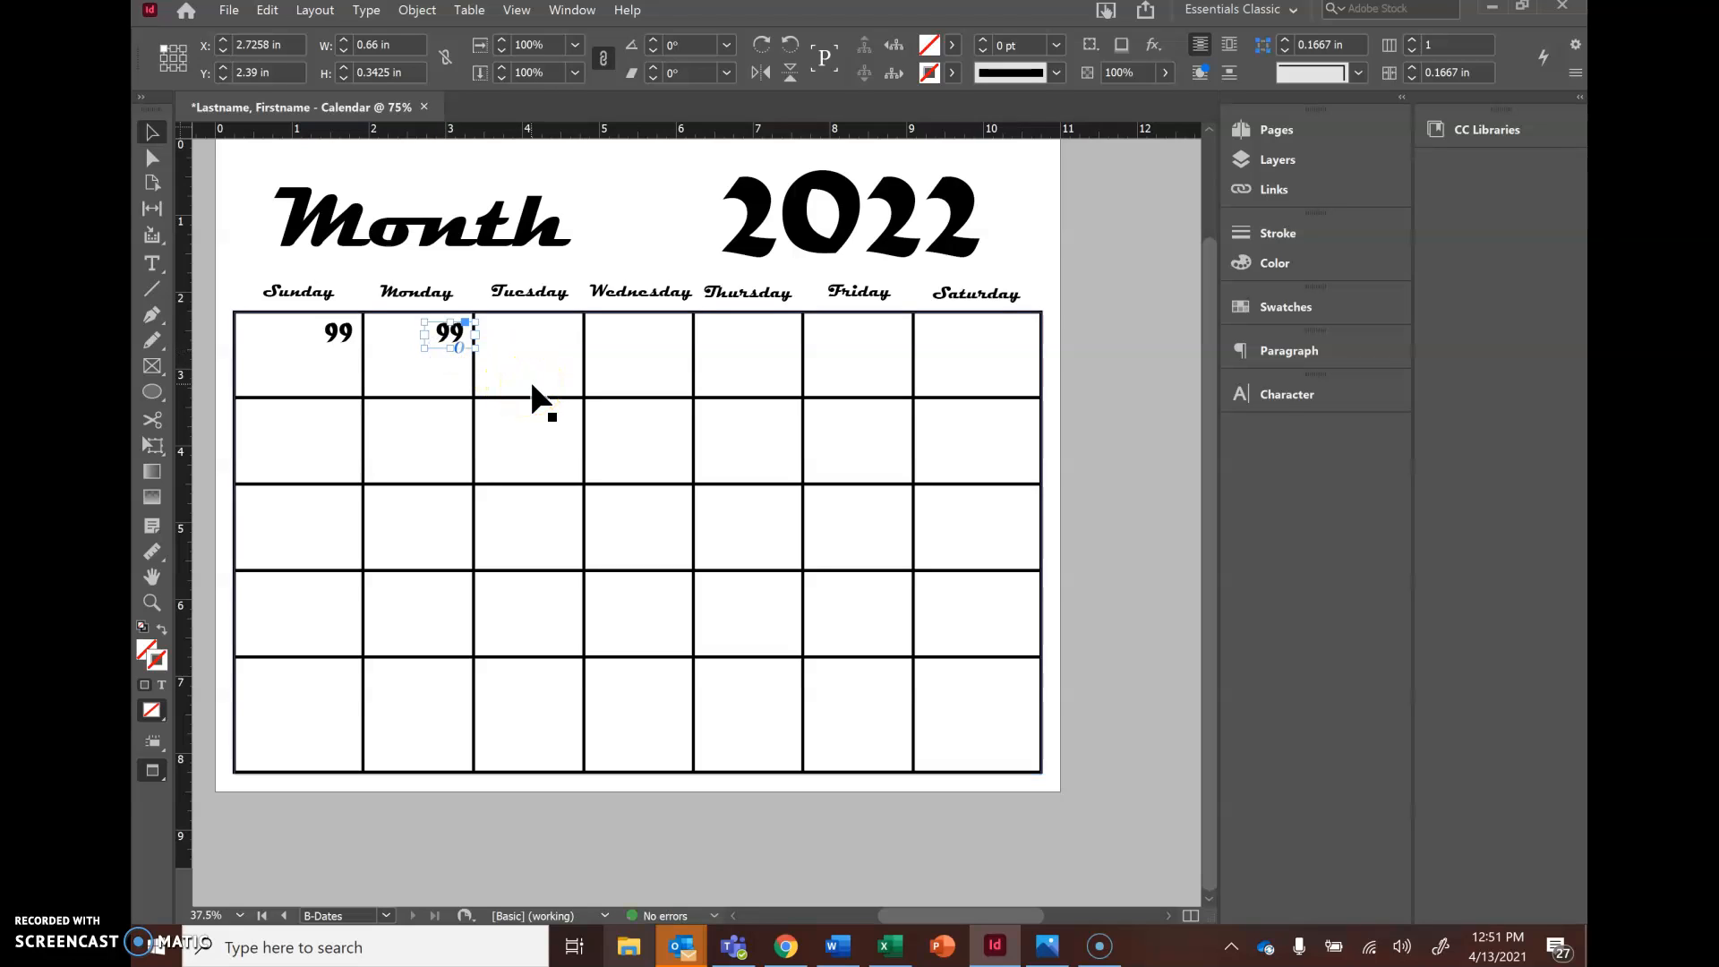
# - Paste a copy of the 99 date frame and place it in the first Tuesday cell at about X 4.16 in, Y 2.39 in
pyautogui.hotkey('ctrl', 'v')
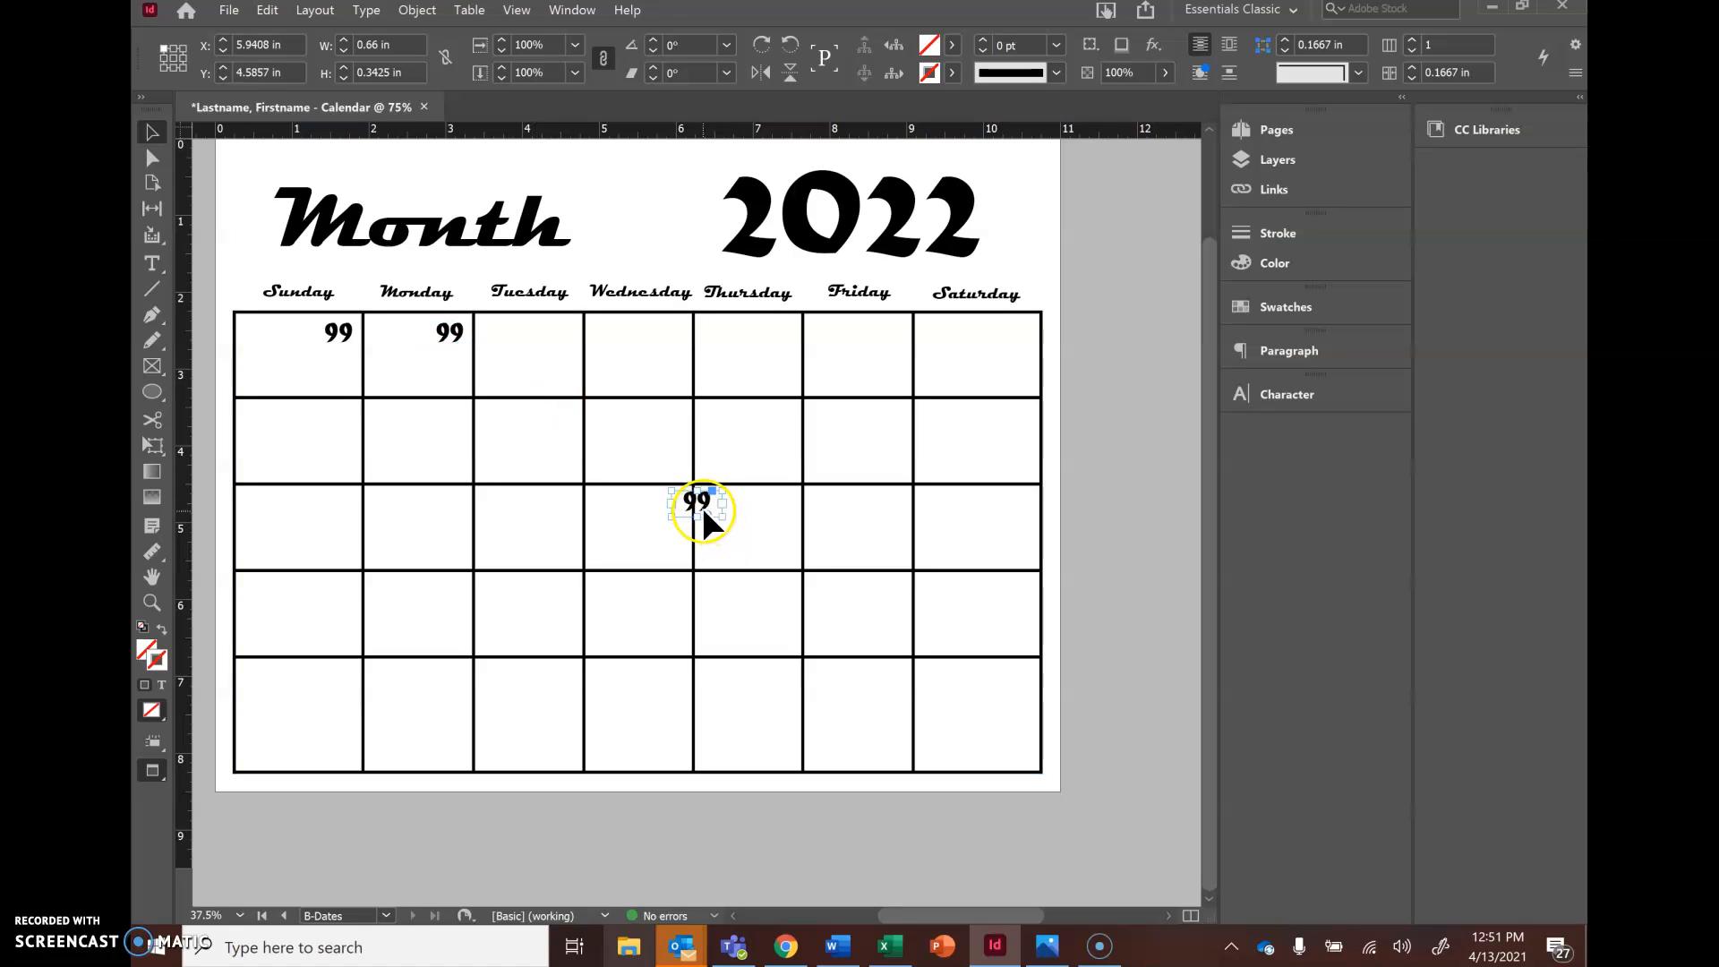
pyautogui.click(687, 526)
pyautogui.click(691, 508)
pyautogui.moveTo(691, 509); pyautogui.dragTo(549, 355)
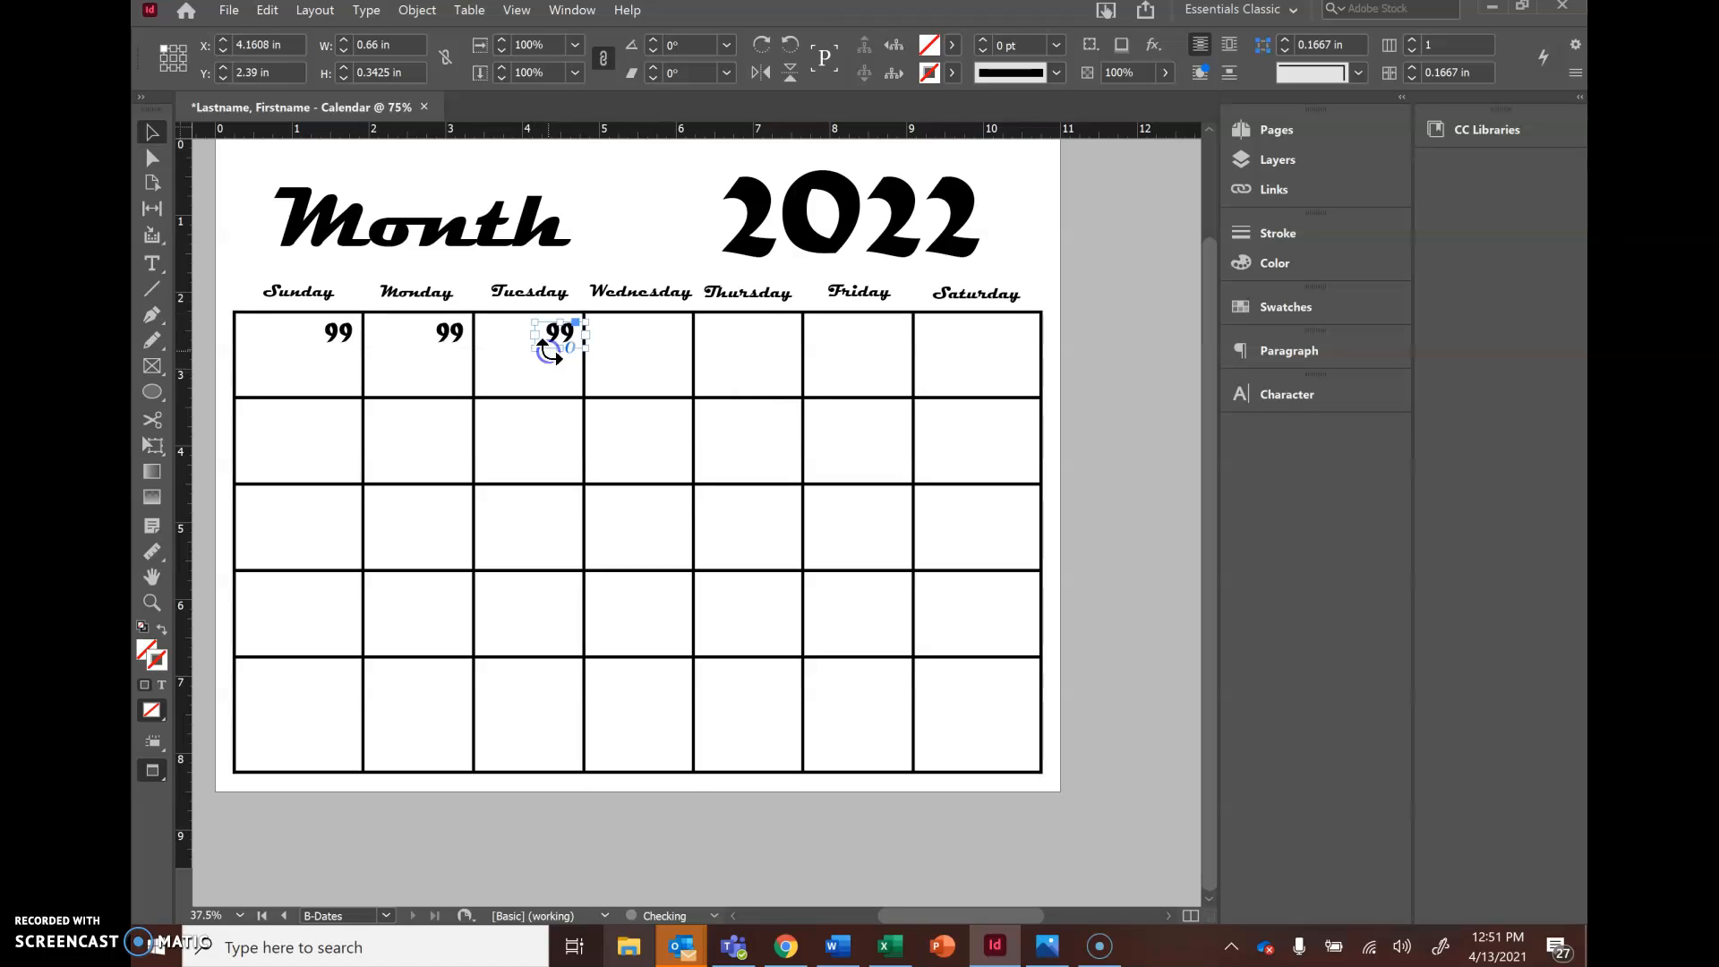
# - Paste copies of the 99 frame into the first Wednesday and Thursday cells at about X 5.5 in and X 7.01 in, both at Y 2.39 in
pyautogui.hotkey('ctrl', 'v')
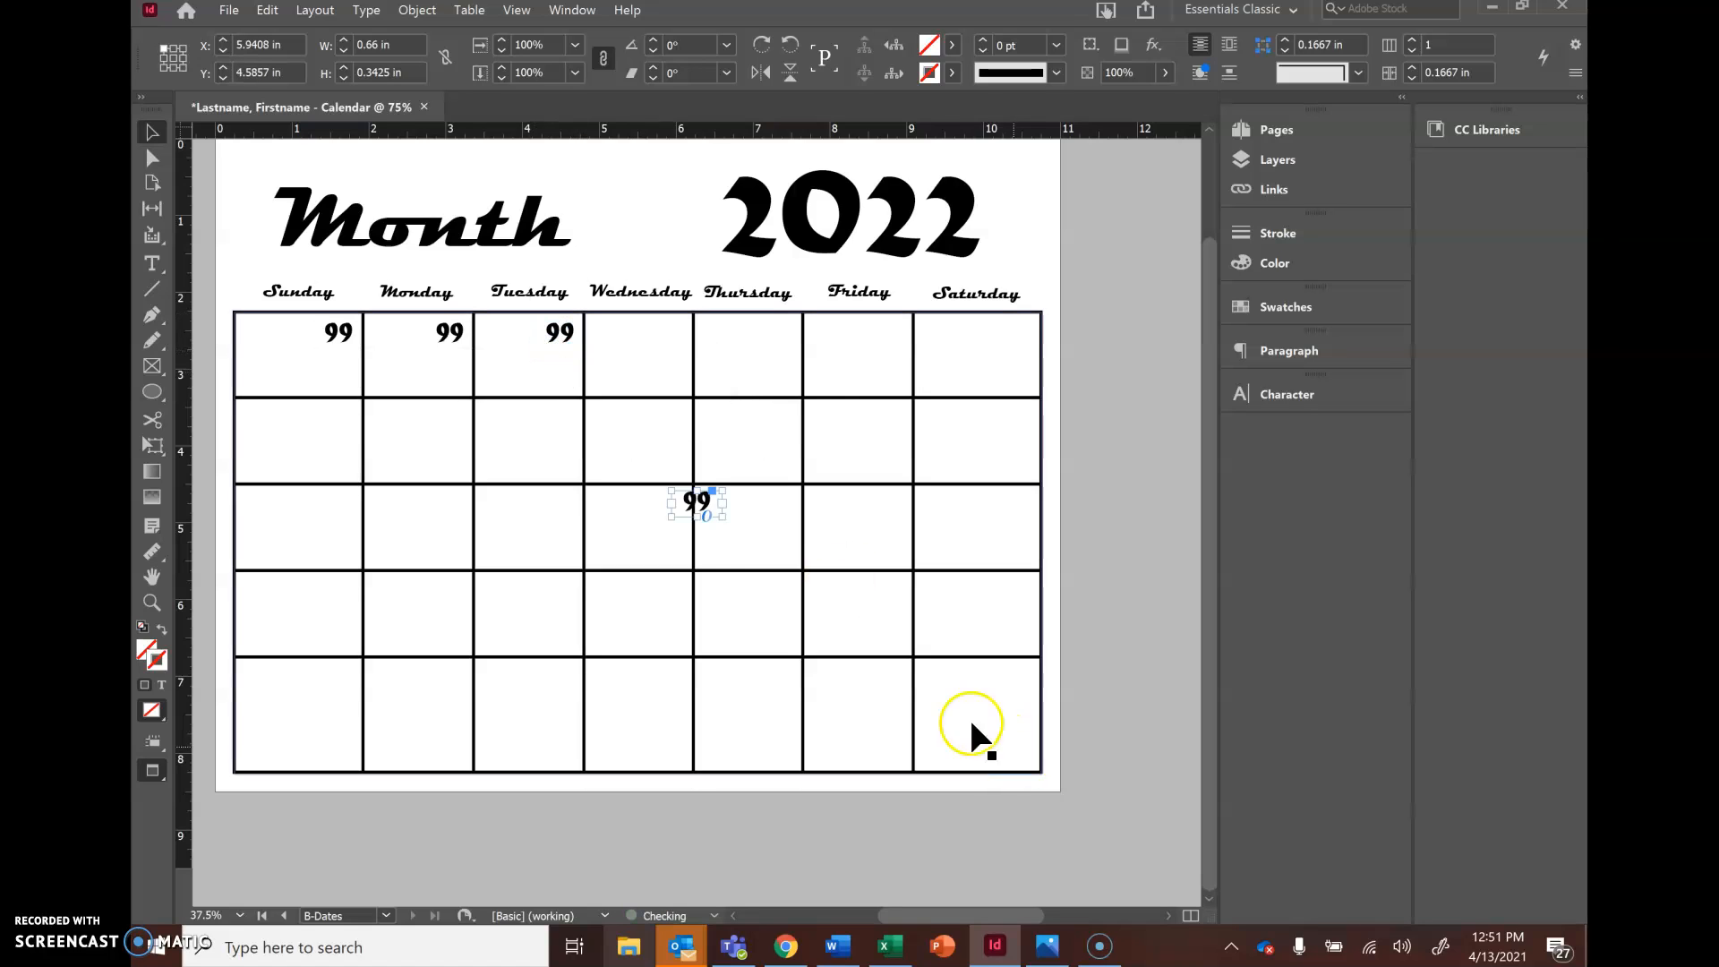
pyautogui.moveTo(689, 512); pyautogui.dragTo(656, 351)
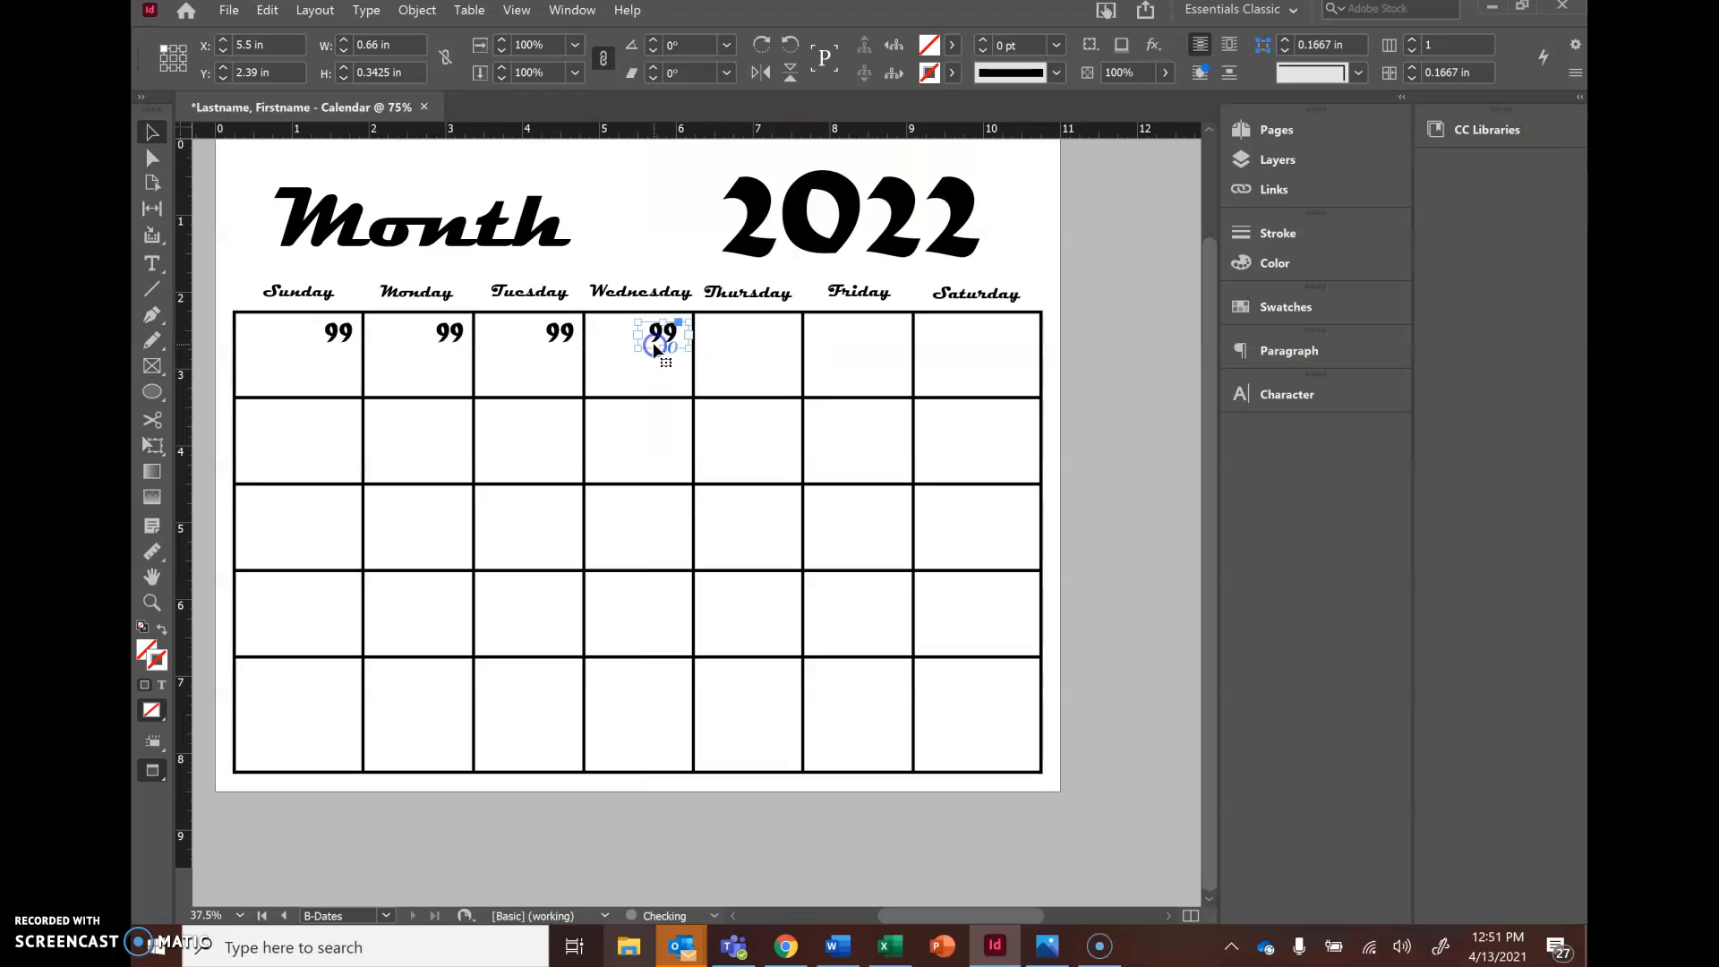
pyautogui.hotkey('ctrl', 'v')
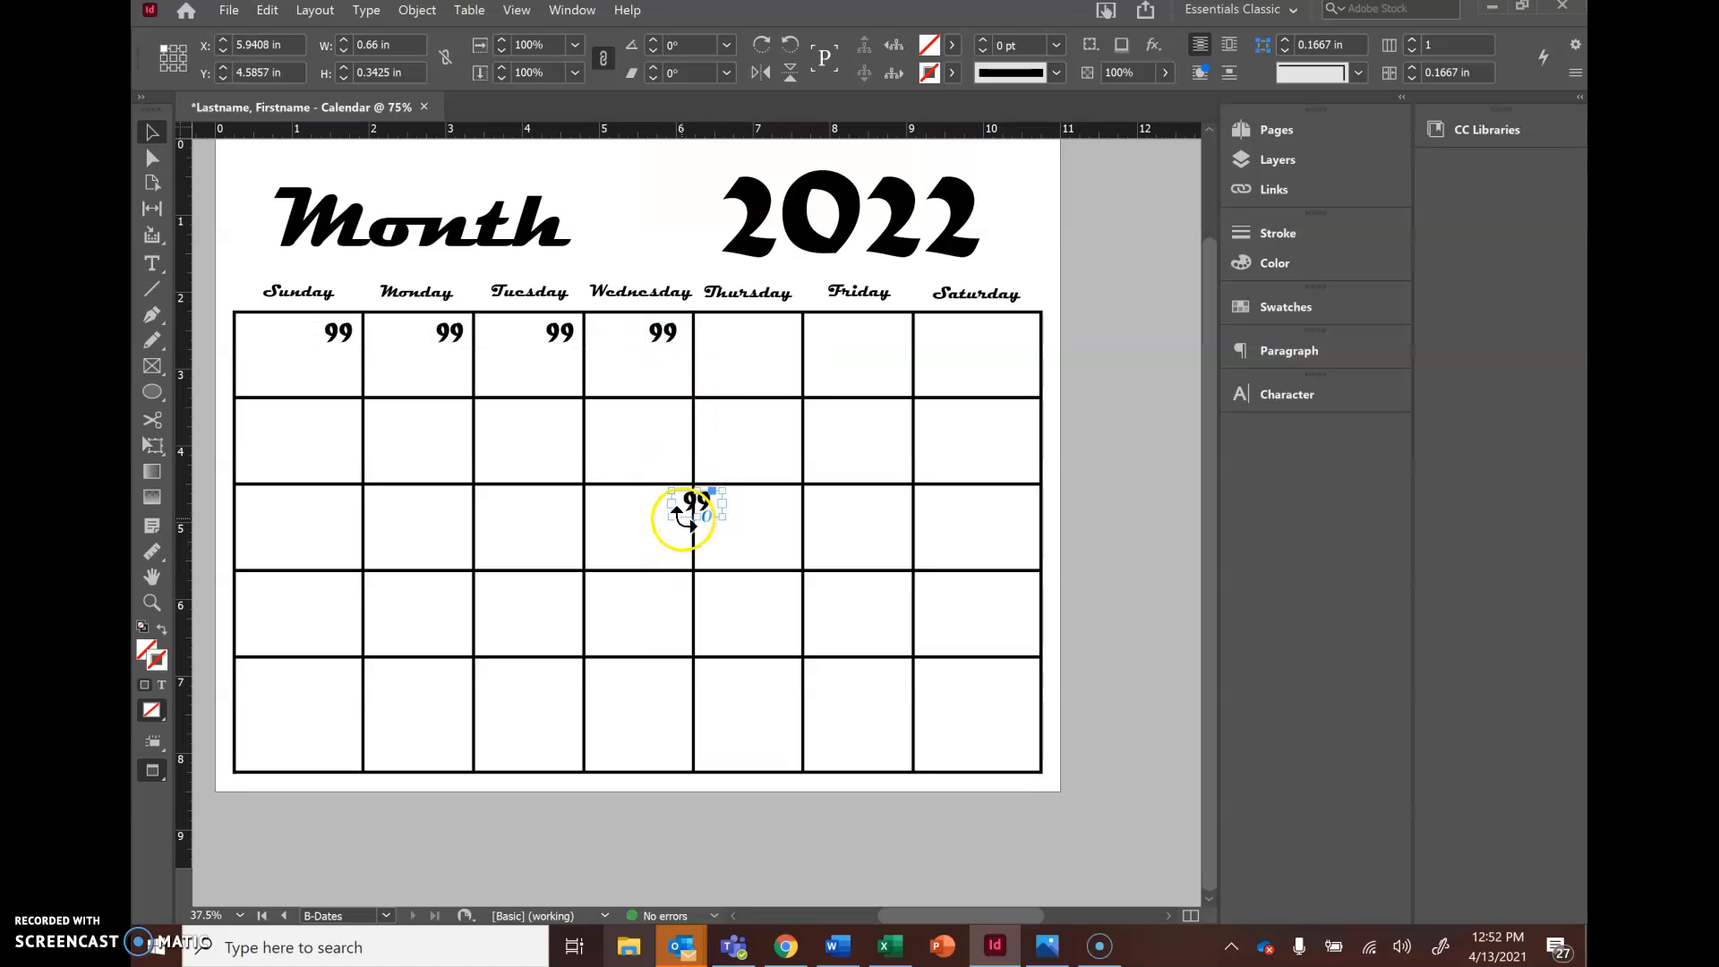
pyautogui.moveTo(683, 519); pyautogui.dragTo(766, 351)
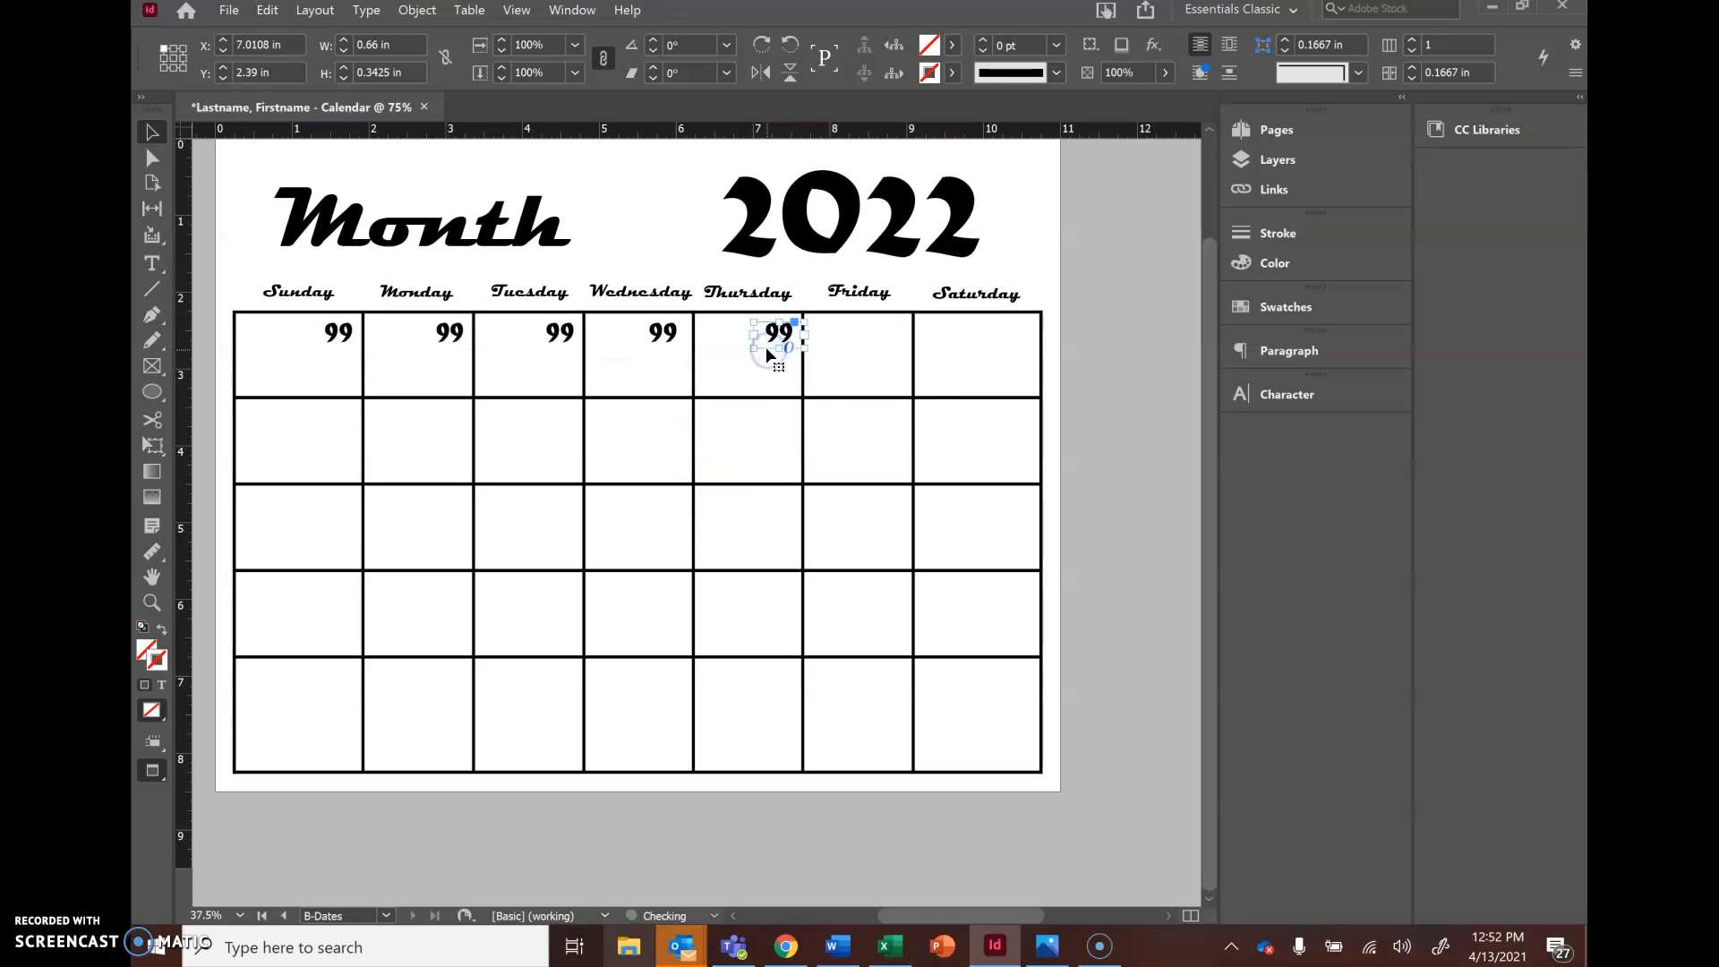
# - Paste a copy of the 99 date frame and place it in the first Friday cell at about X 8.39 in, Y 2.39 in
pyautogui.hotkey('ctrl', 'v')
pyautogui.click(689, 506)
pyautogui.moveTo(685, 527); pyautogui.dragTo(871, 348)
# - Paste a copy of the 99 date frame and place it in the first Saturday cell at about X 10 in, Y 2.39 in
pyautogui.hotkey('ctrl', 'v')
pyautogui.click(686, 528)
pyautogui.moveTo(684, 521); pyautogui.dragTo(761, 479)
pyautogui.hotkey('ctrl', 'z')
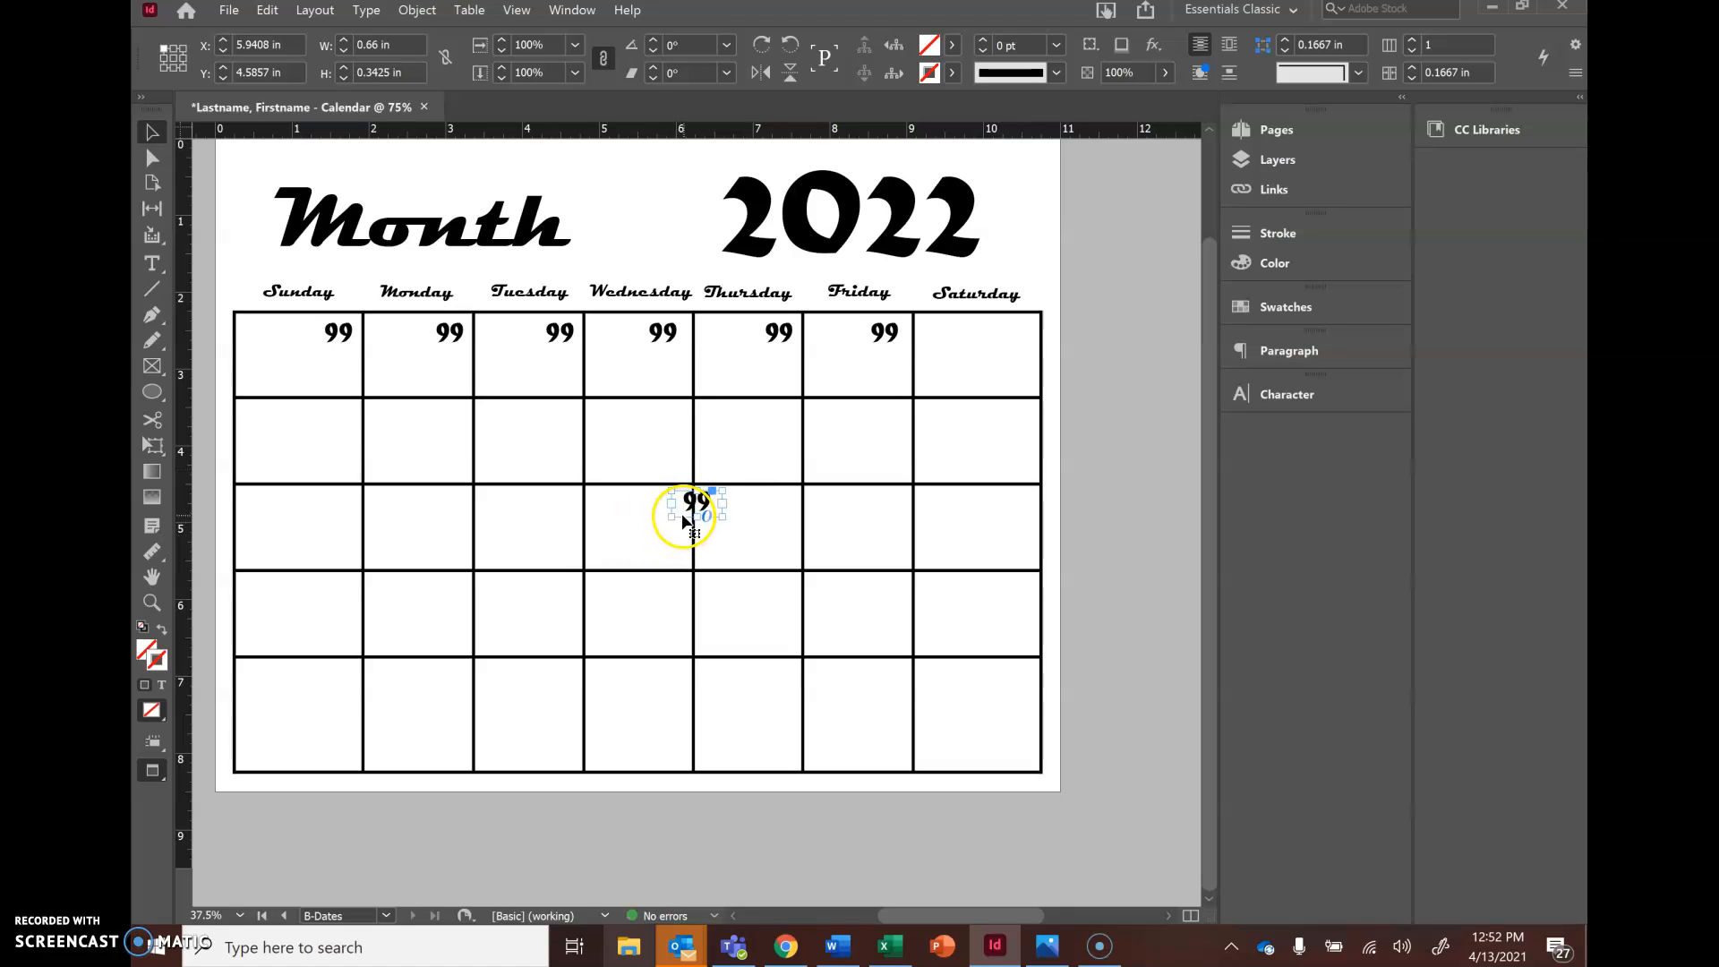
pyautogui.moveTo(683, 511); pyautogui.dragTo(999, 351)
# - Align the Friday and Saturday date frames with the right edges of their cells, moving the Saturday frame to about X 10.09 in
pyautogui.click(878, 343)
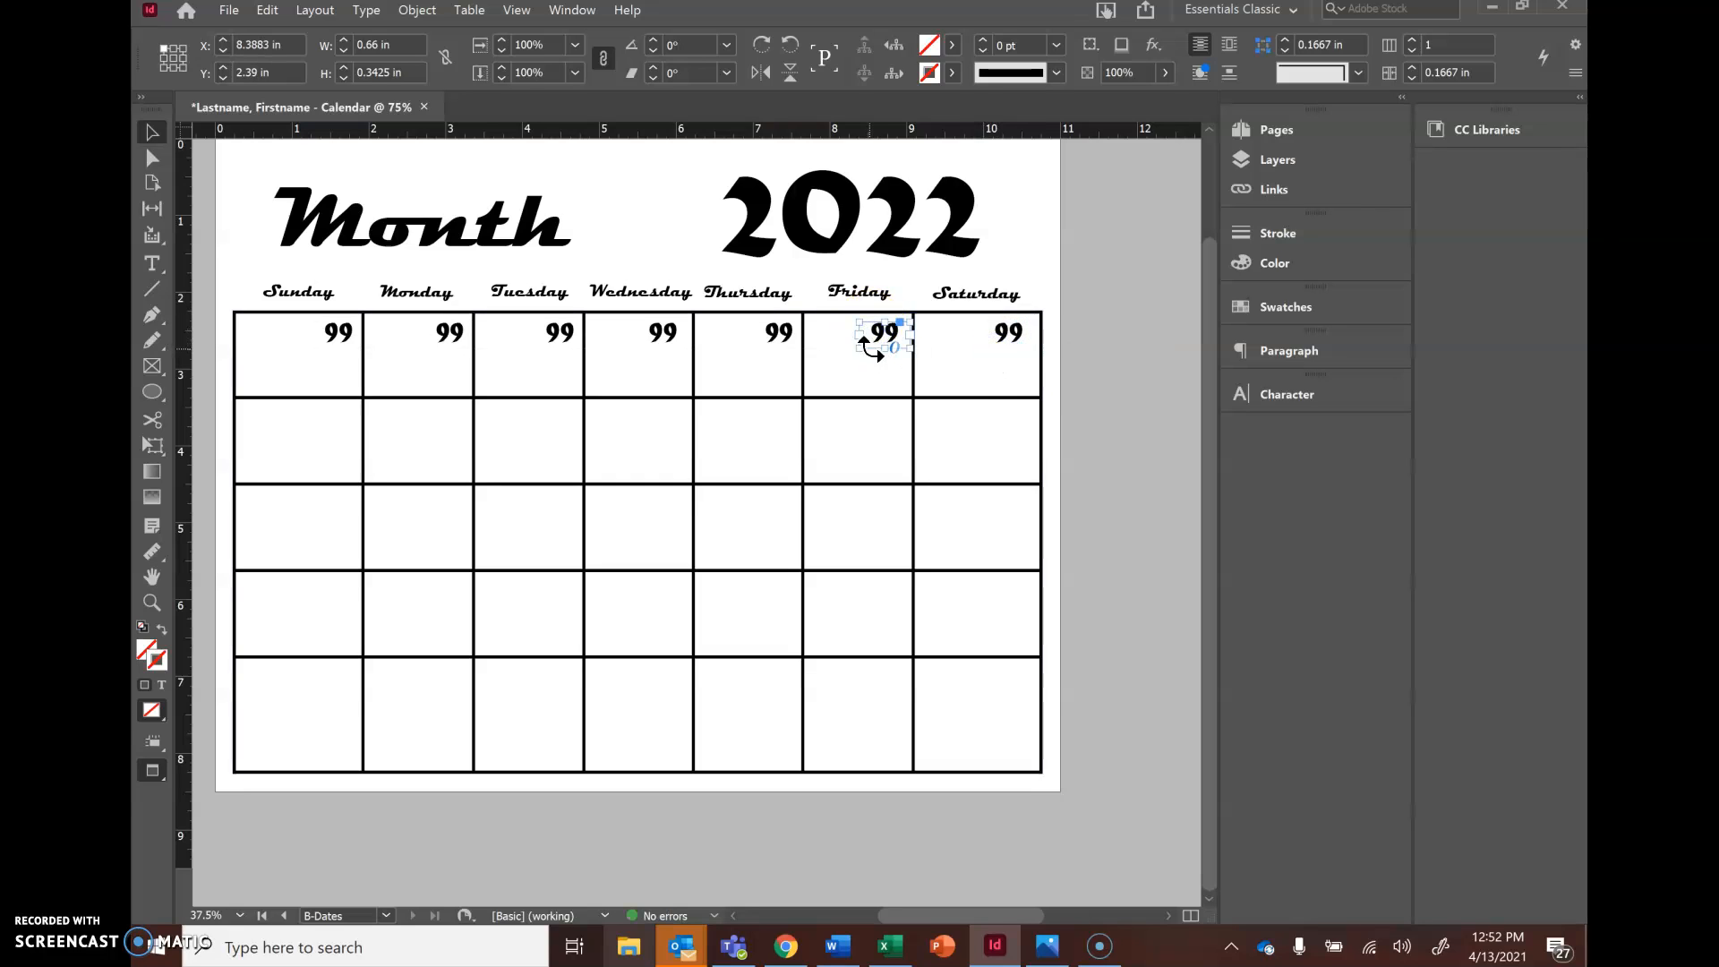
pyautogui.click(868, 348)
pyautogui.moveTo(868, 342); pyautogui.dragTo(866, 344)
pyautogui.click(1001, 339)
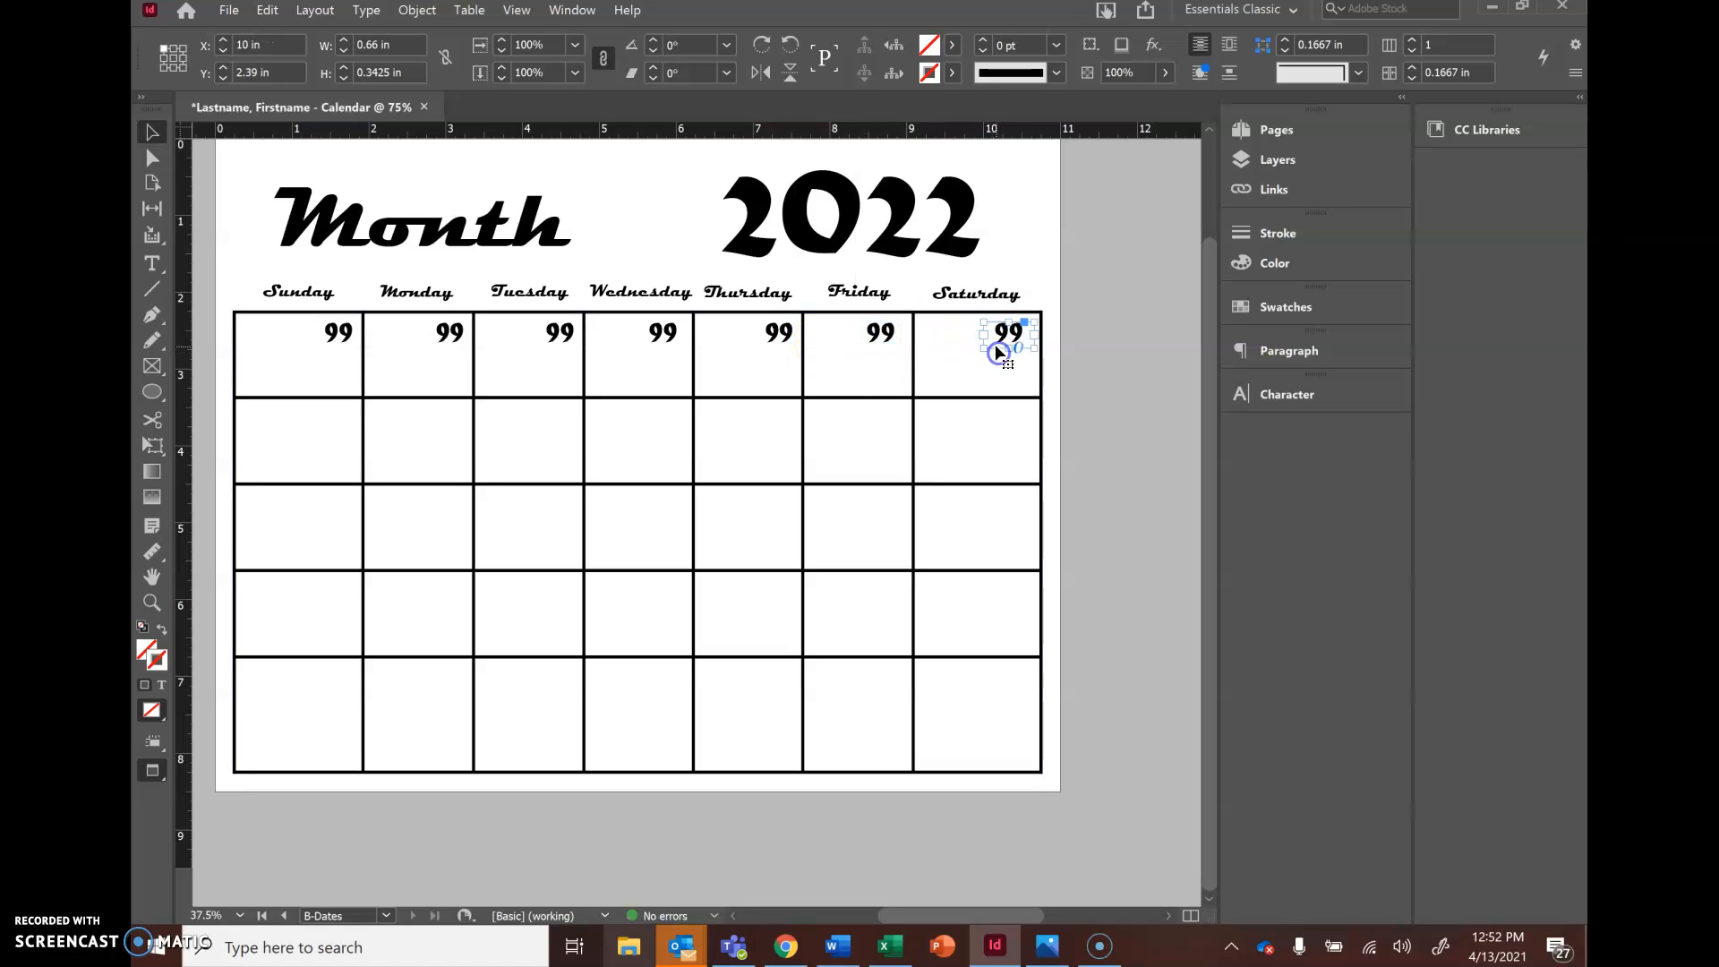
pyautogui.moveTo(998, 352); pyautogui.dragTo(995, 351)
pyautogui.click(1074, 336)
pyautogui.click(1002, 352)
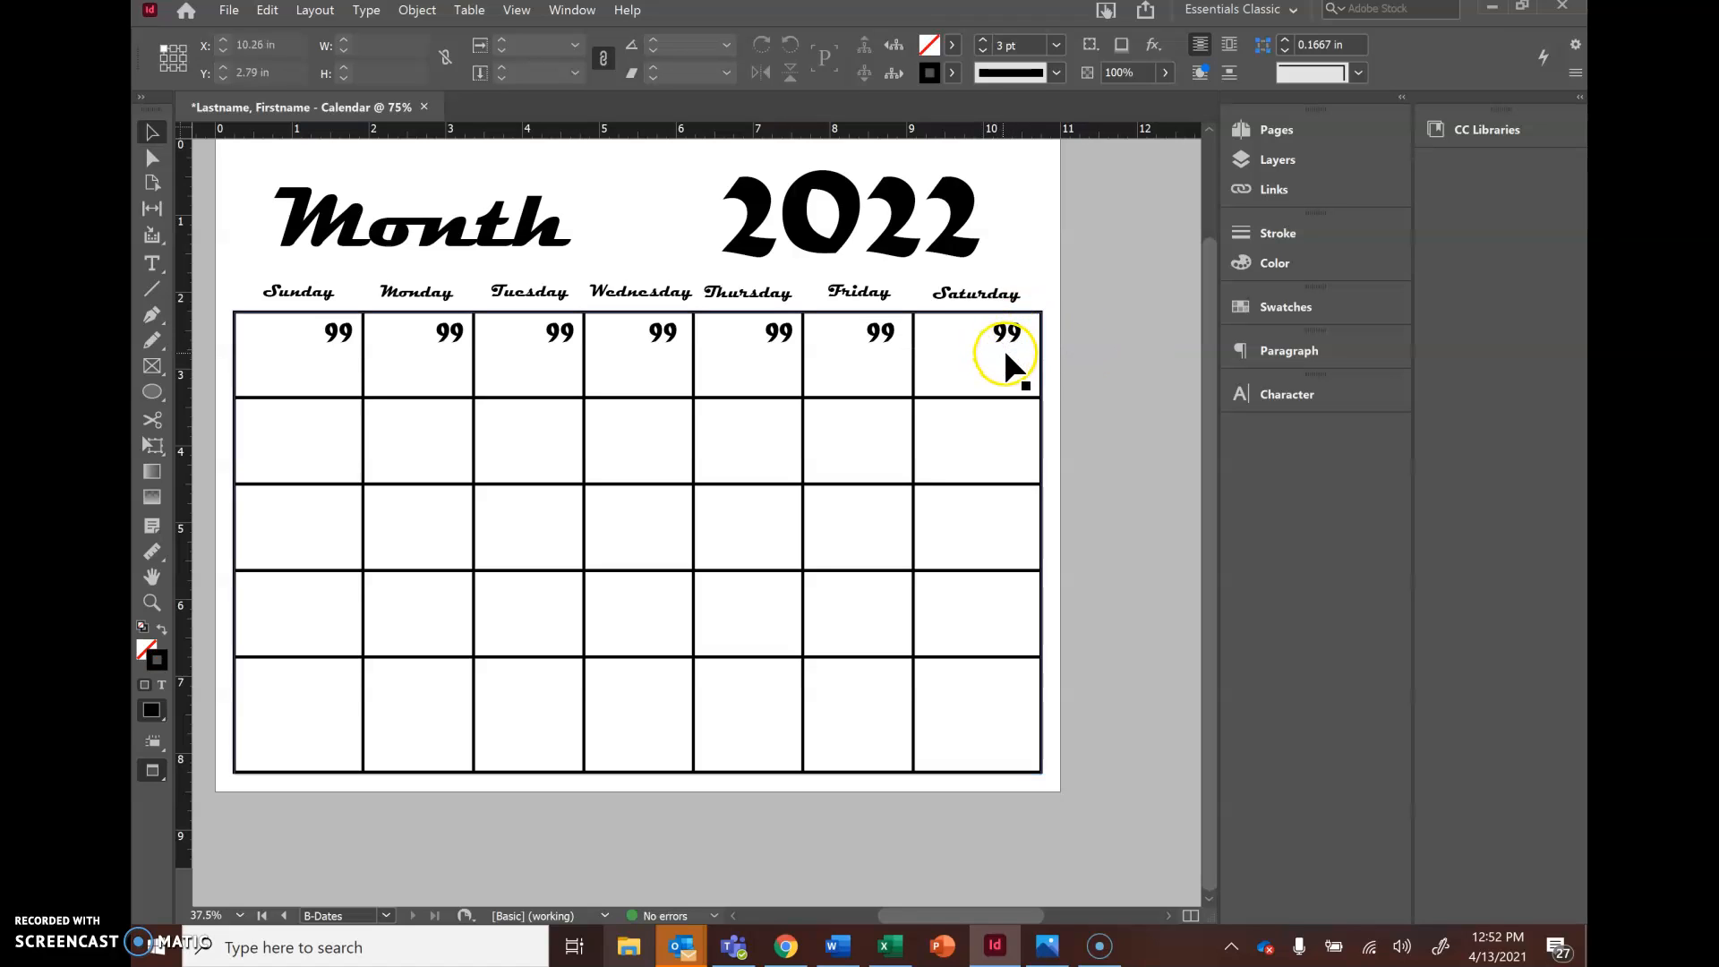
pyautogui.click(886, 348)
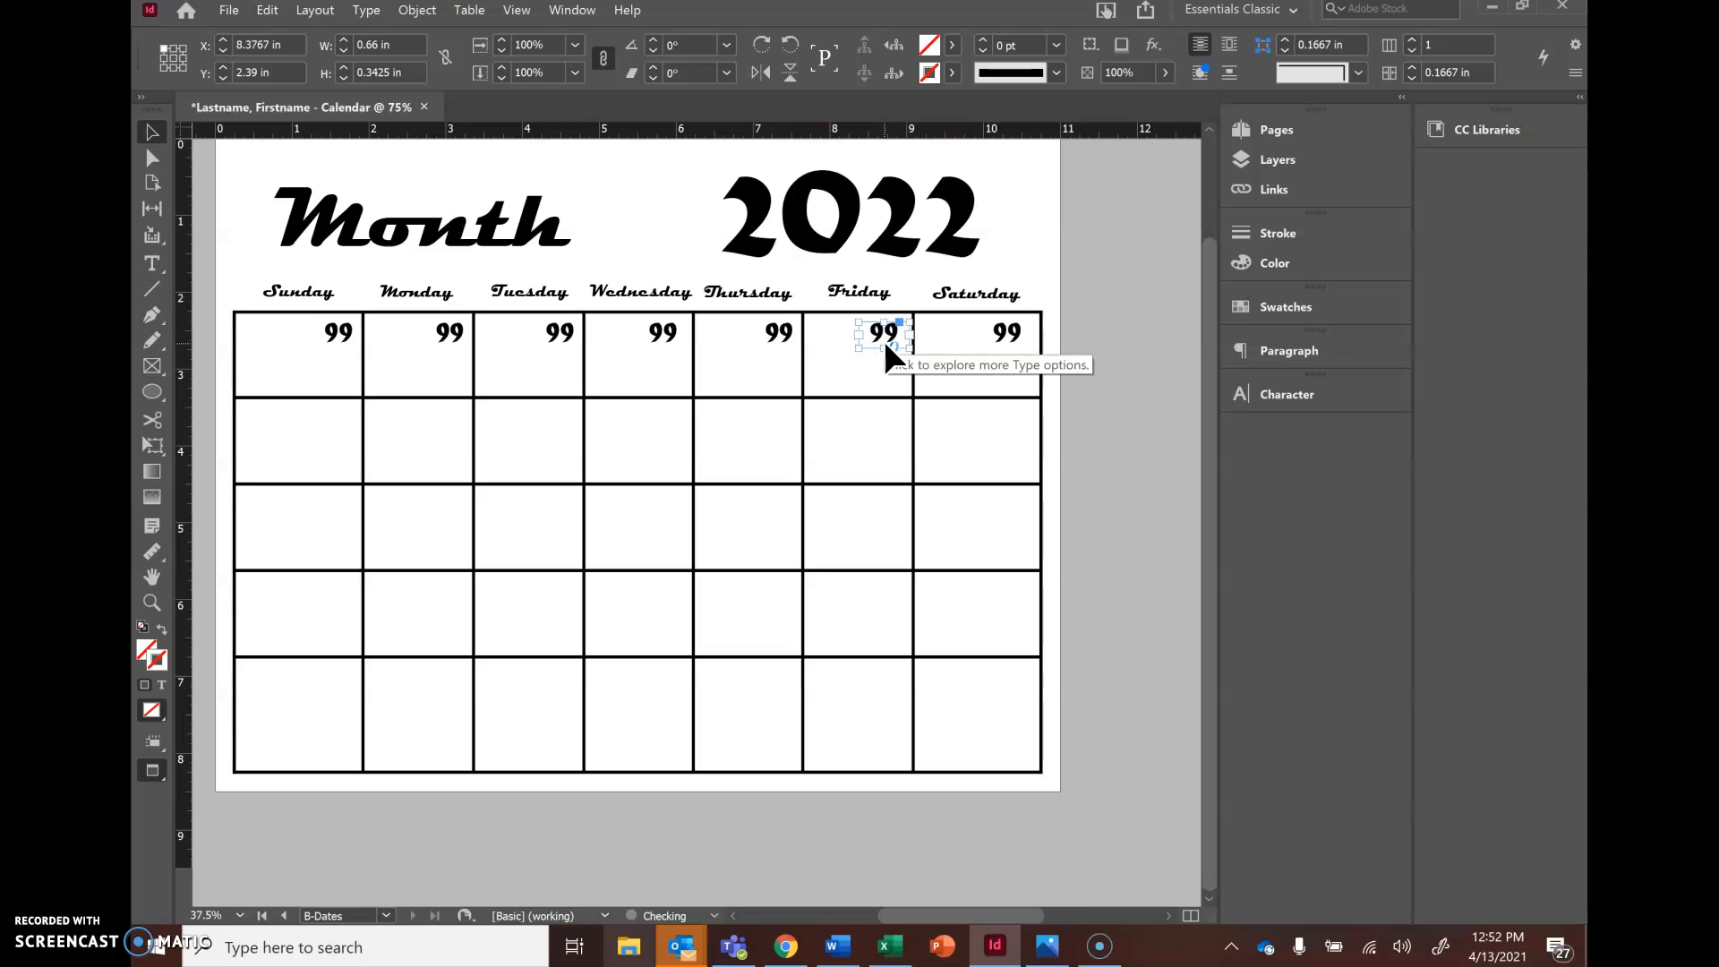
pyautogui.click(1010, 340)
pyautogui.press('Right')
pyautogui.press('Right')
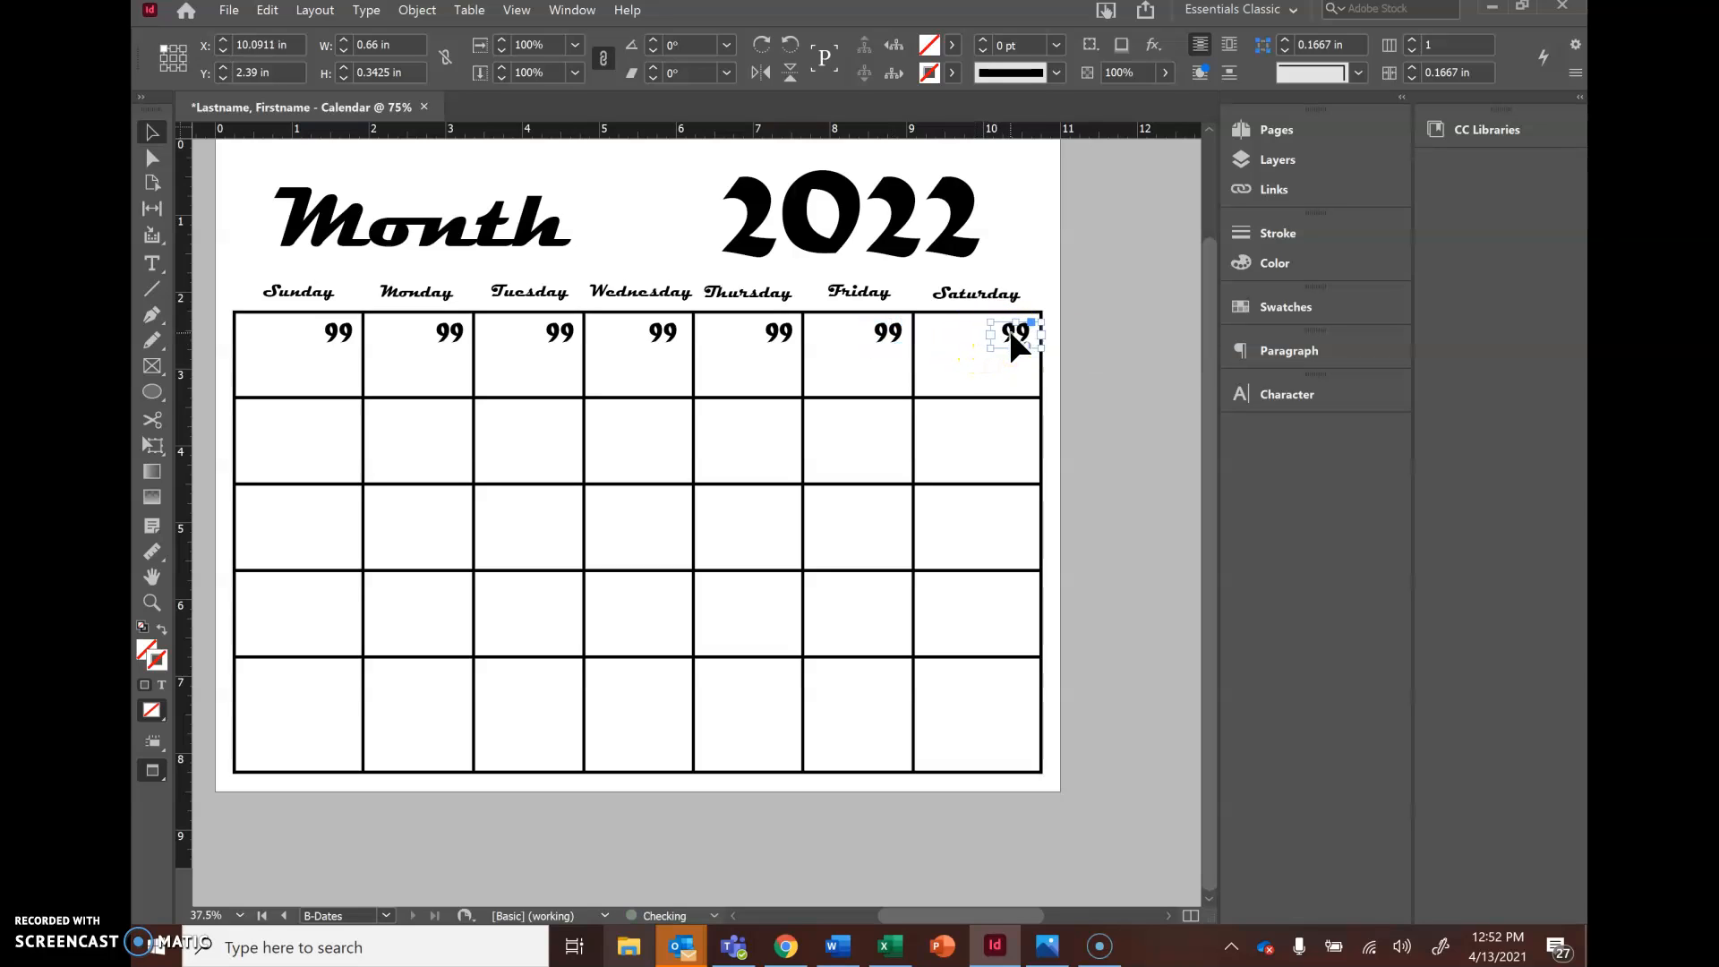
pyautogui.click(1163, 394)
# - Nudge the Wednesday date frame right to about X 5.57 in and shift the Tuesday date frame slightly right in its cell
pyautogui.click(665, 338)
pyautogui.press('Right')
pyautogui.press('Right')
pyautogui.click(741, 342)
pyautogui.click(535, 333)
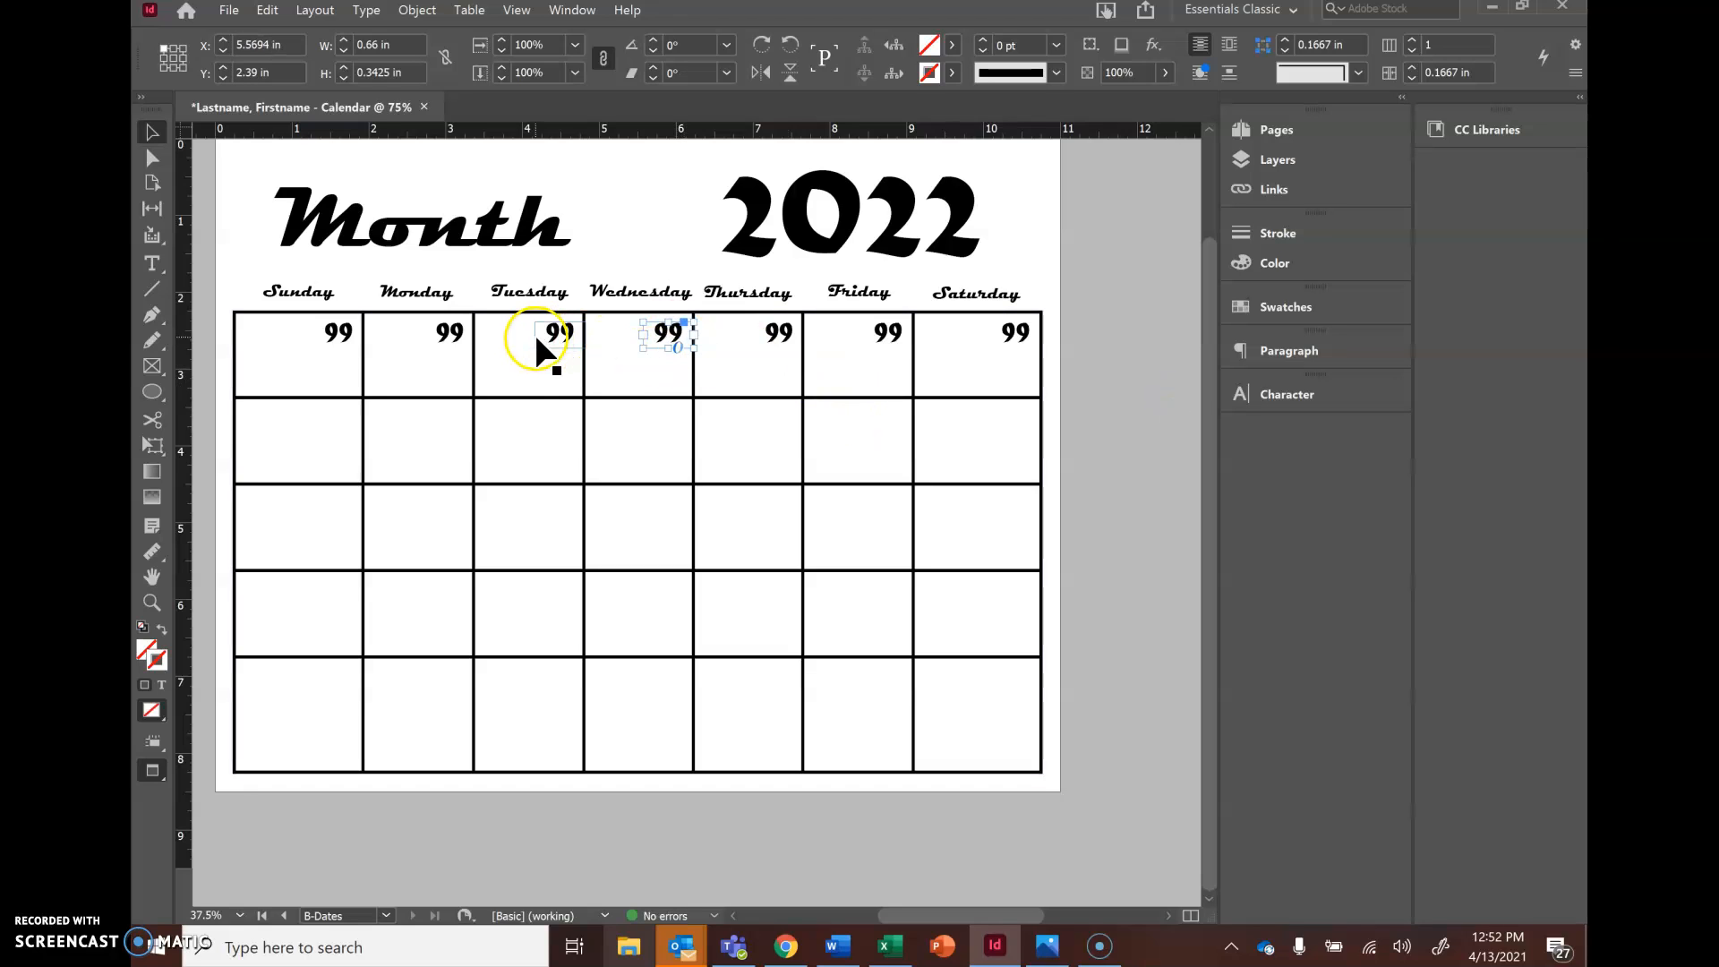
pyautogui.press('Right')
pyautogui.click(318, 362)
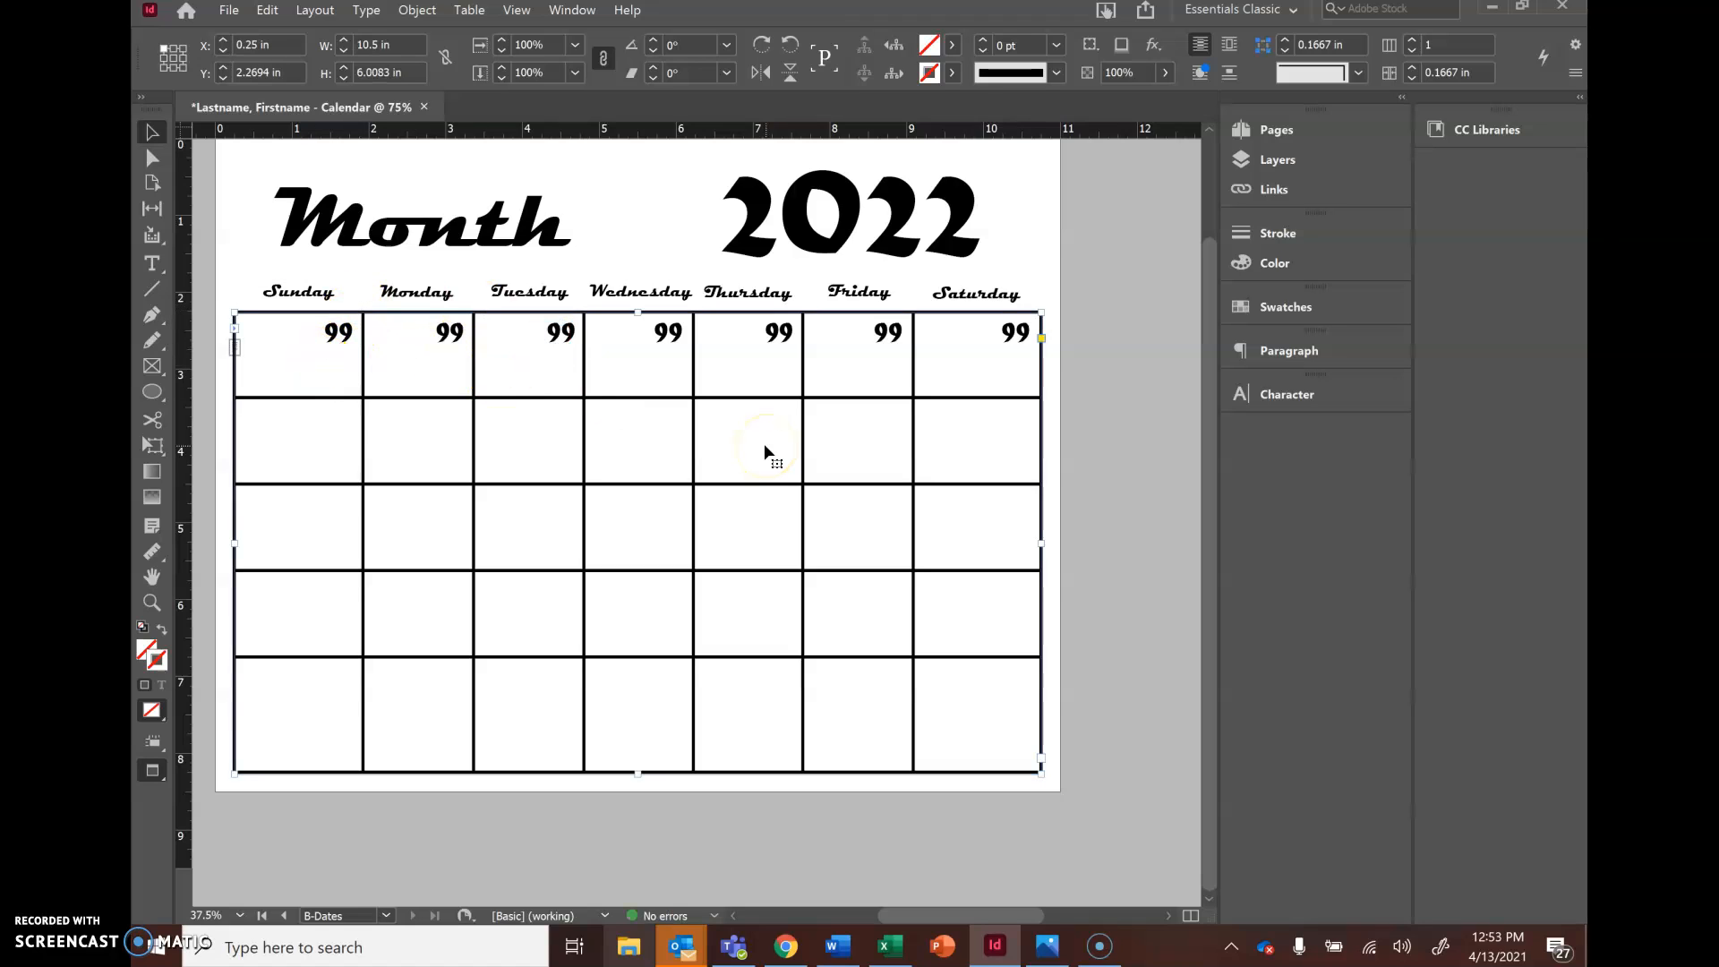
pyautogui.click(1162, 281)
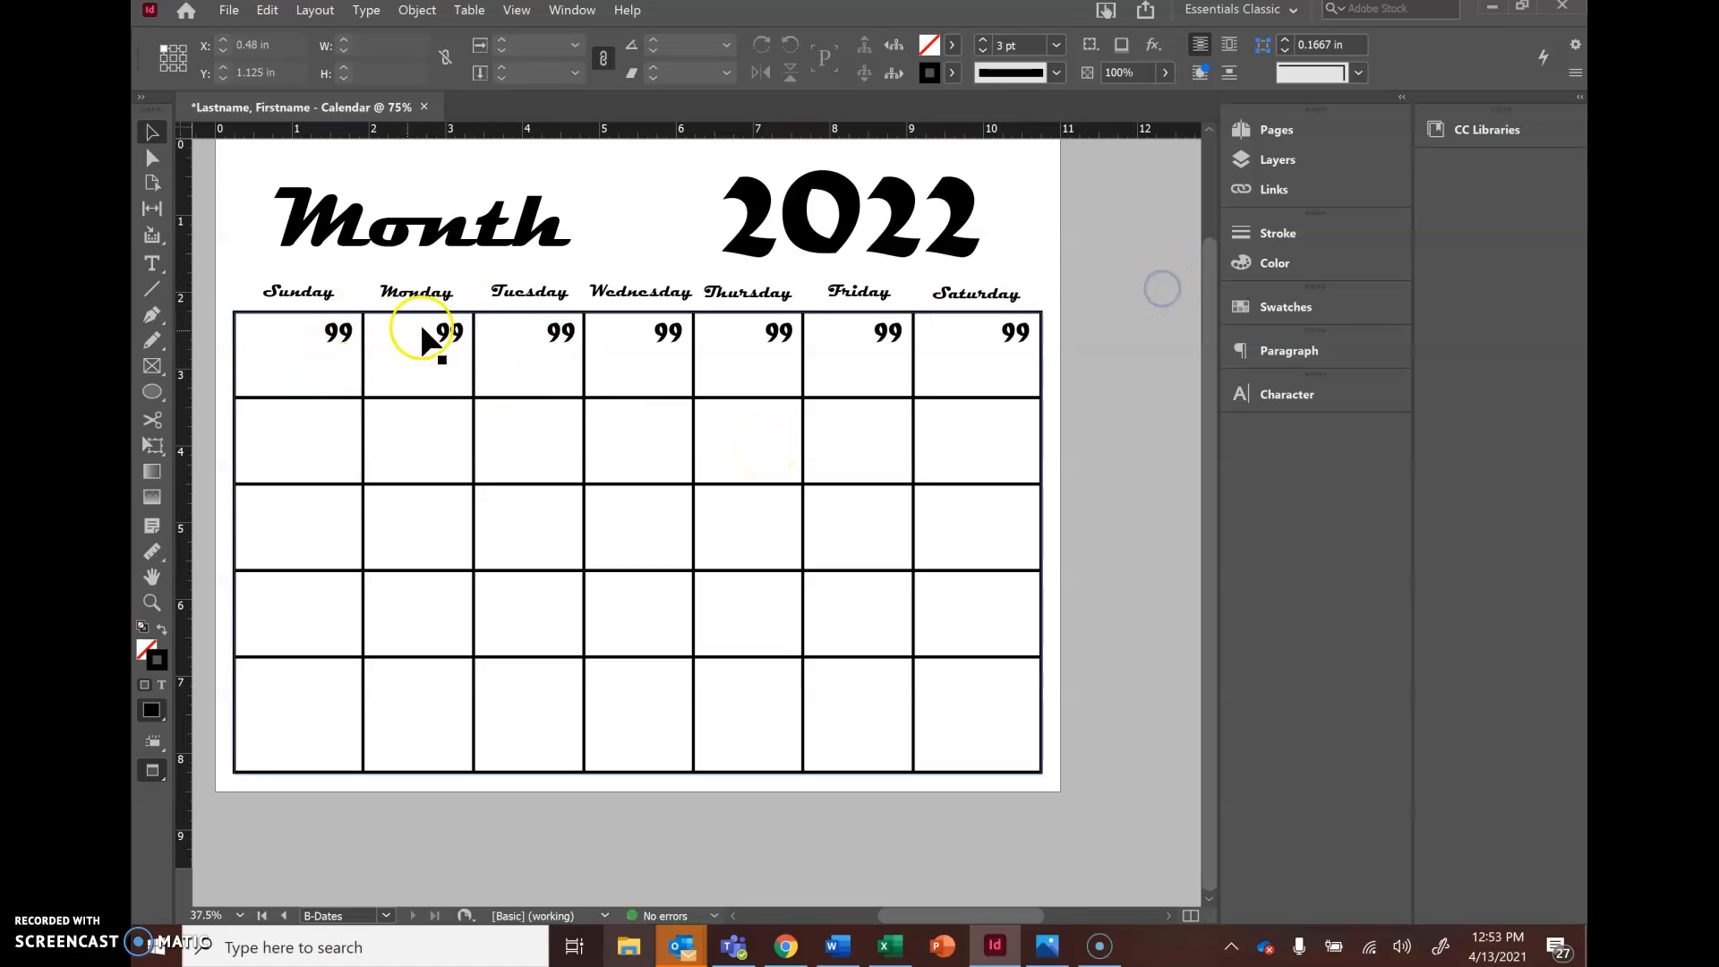
# - Select and copy all seven 99 date frames in the first calendar row, from Sunday to Saturday
pyautogui.click(155, 134)
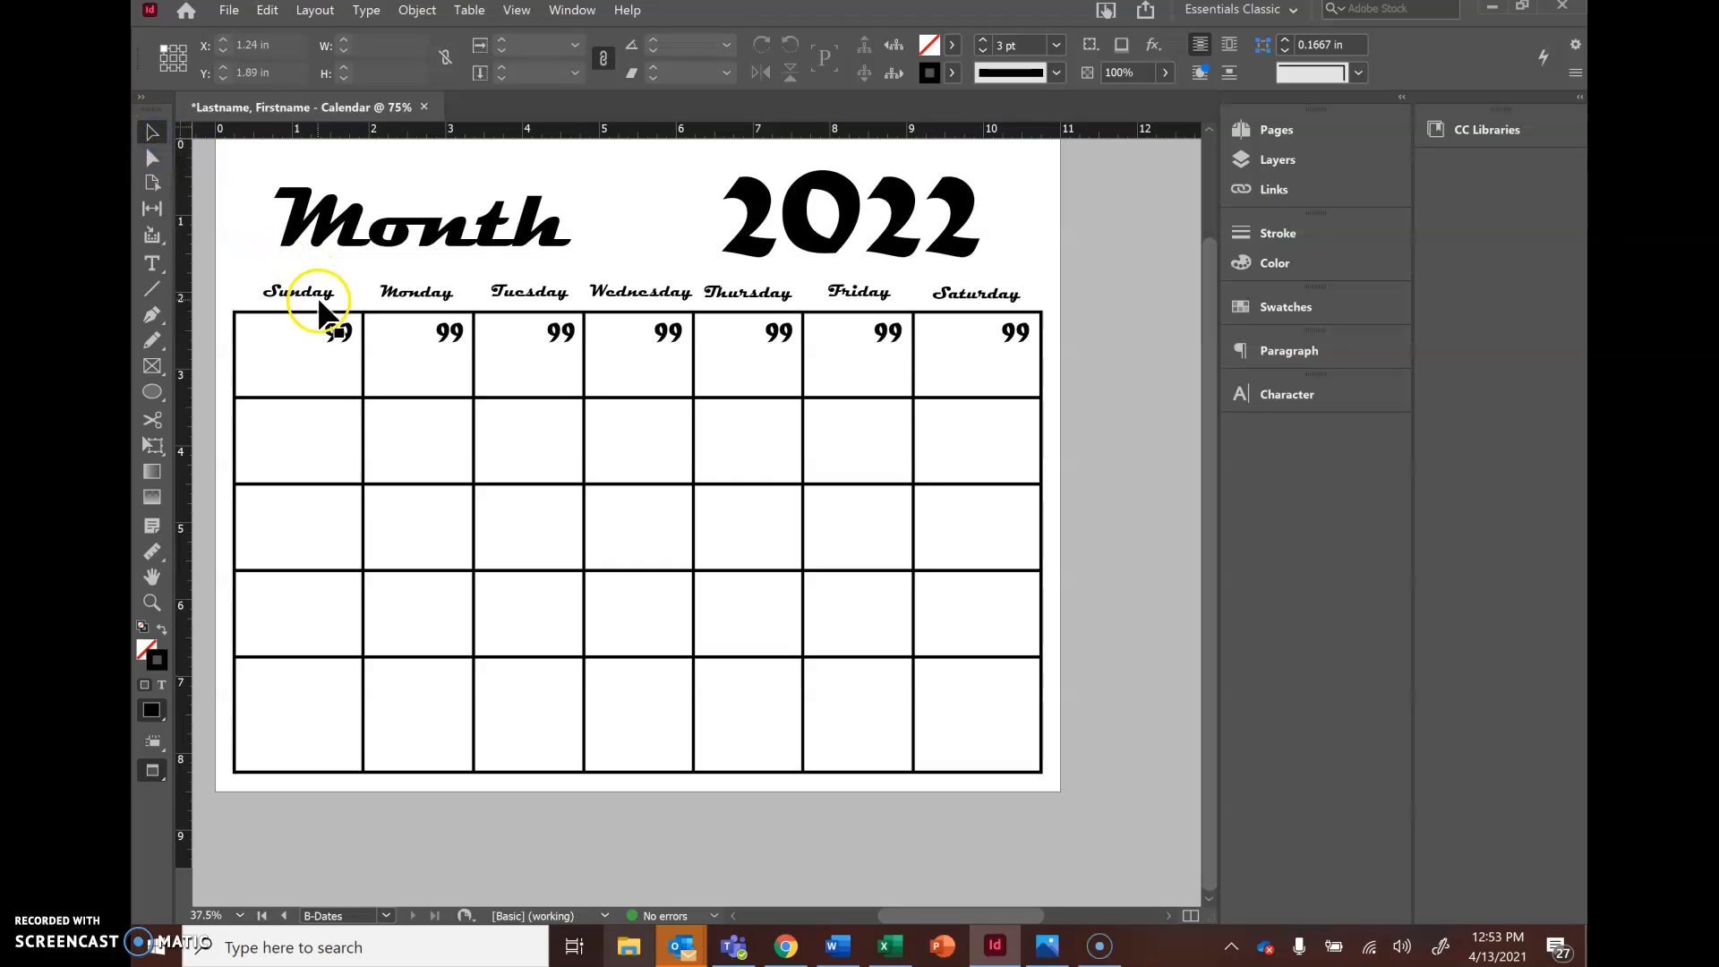
pyautogui.click(335, 338)
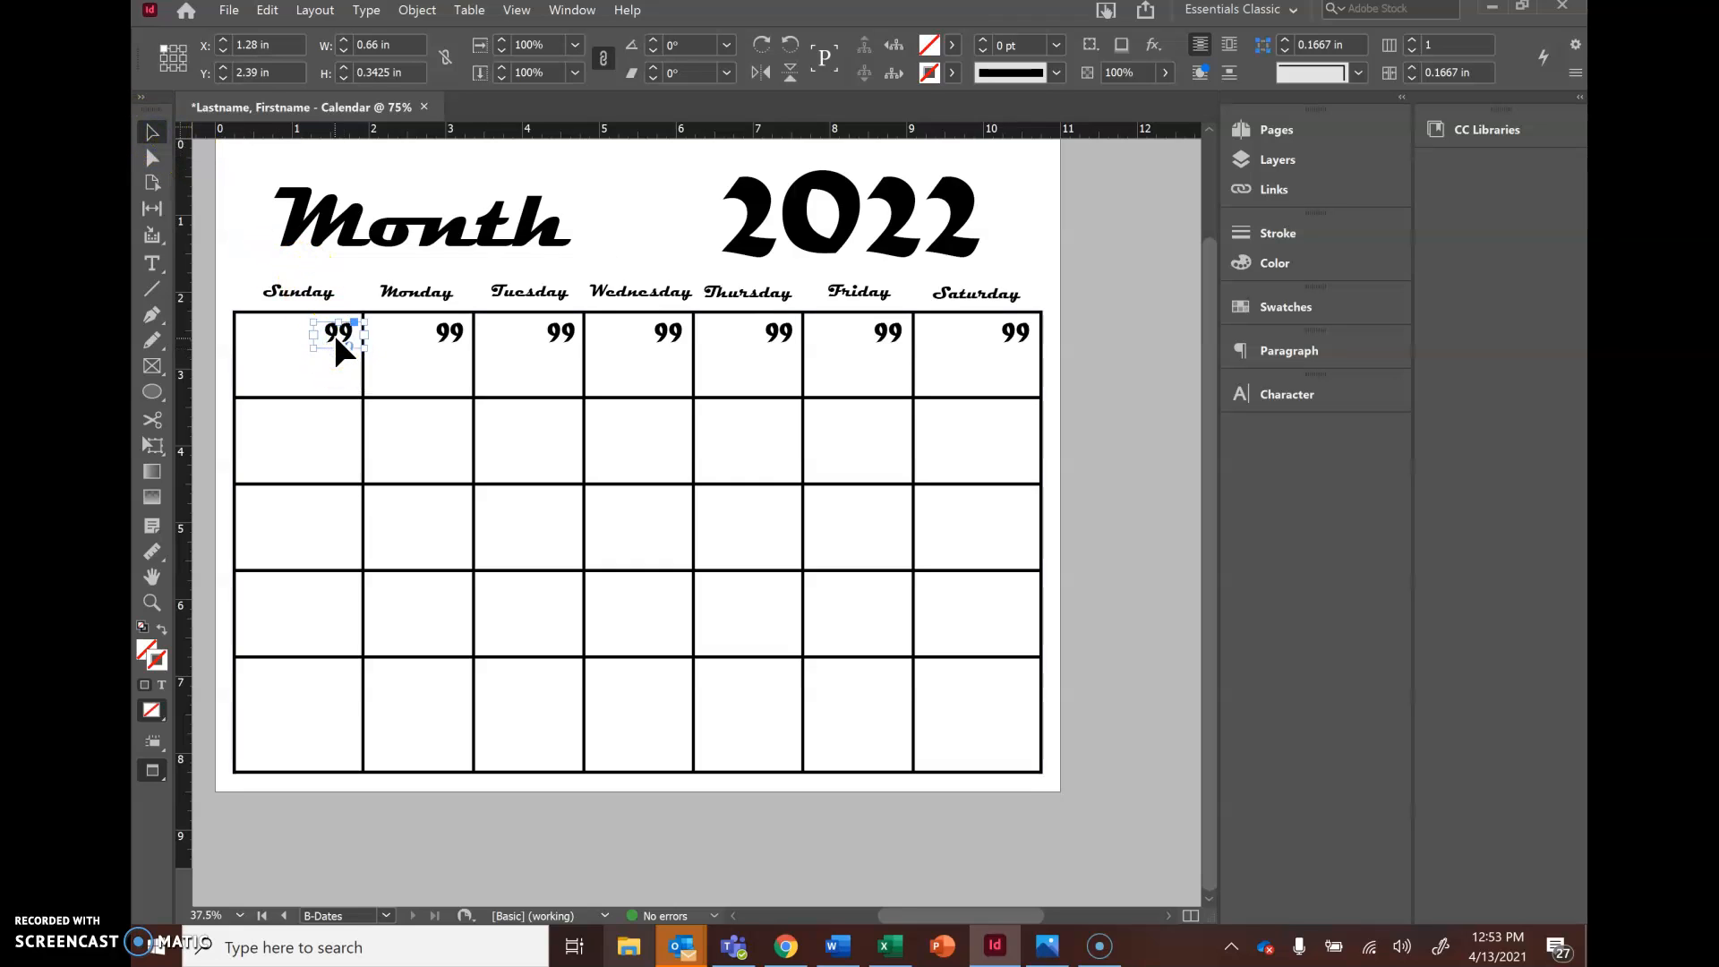
pyautogui.click(450, 340)
pyautogui.keyDown('shift'); pyautogui.click(544, 338); pyautogui.keyUp('shift')
pyautogui.keyDown('shift'); pyautogui.click(673, 339); pyautogui.keyUp('shift')
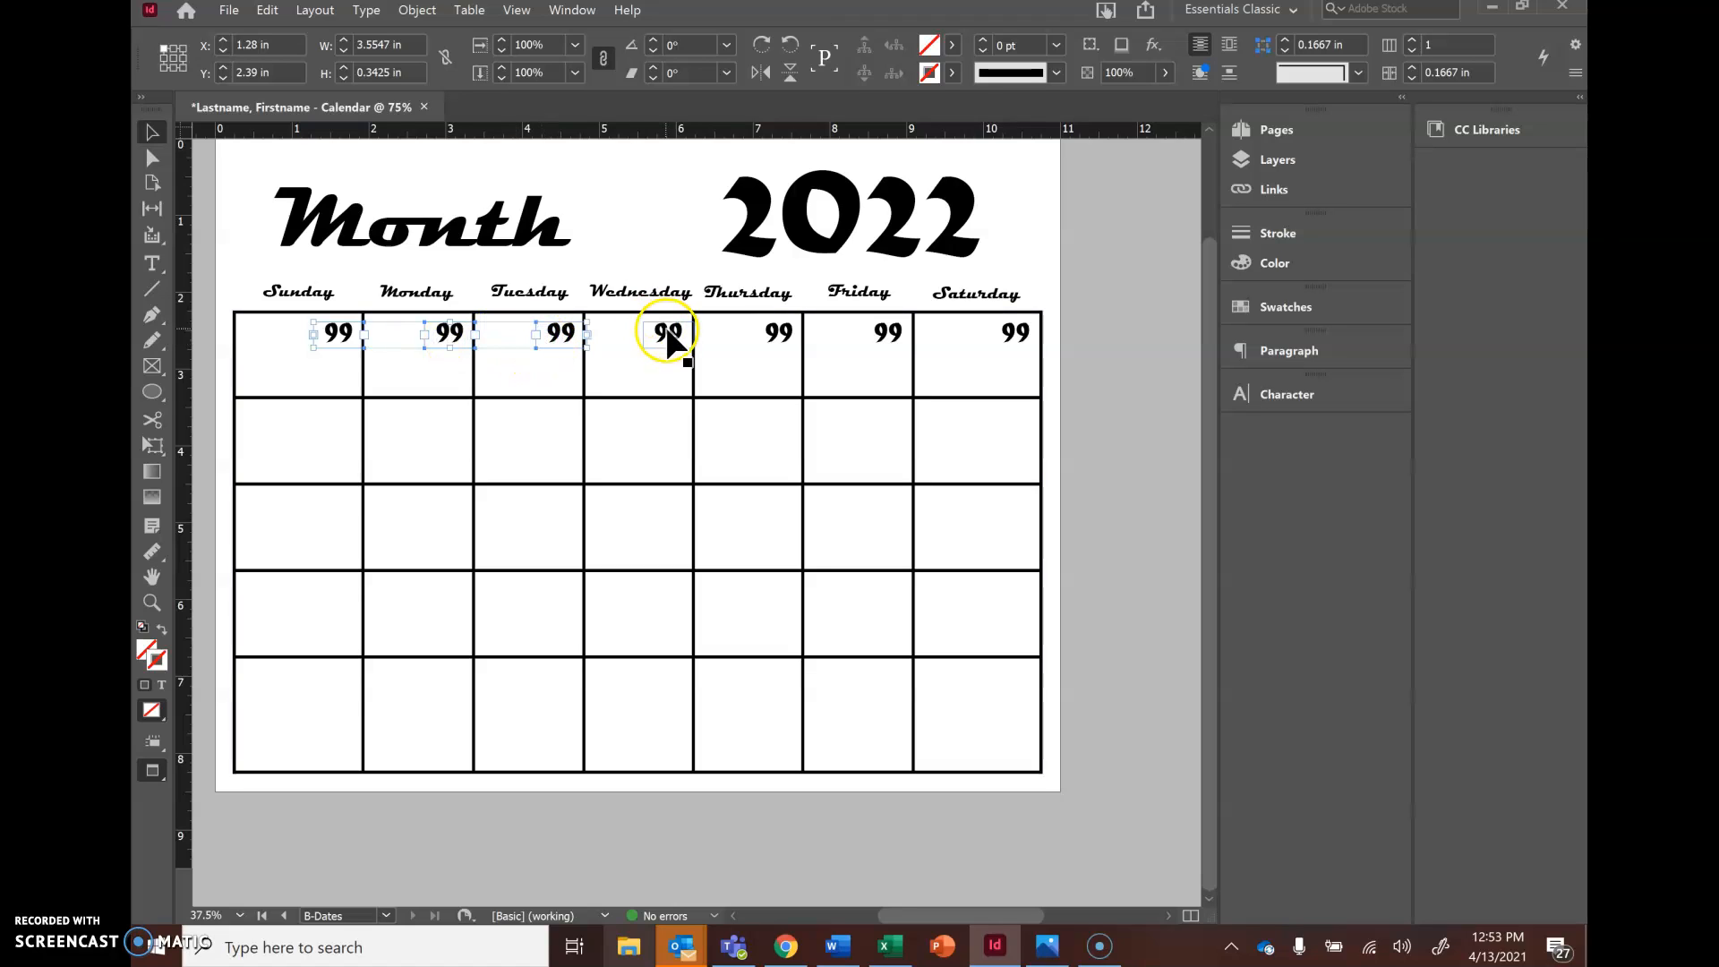
pyautogui.keyDown('shift'); pyautogui.click(775, 342); pyautogui.keyUp('shift')
pyautogui.keyDown('shift'); pyautogui.click(882, 339); pyautogui.keyUp('shift')
pyautogui.keyDown('shift'); pyautogui.click(985, 338); pyautogui.keyUp('shift')
pyautogui.keyDown('shift'); pyautogui.click(1009, 335); pyautogui.keyUp('shift')
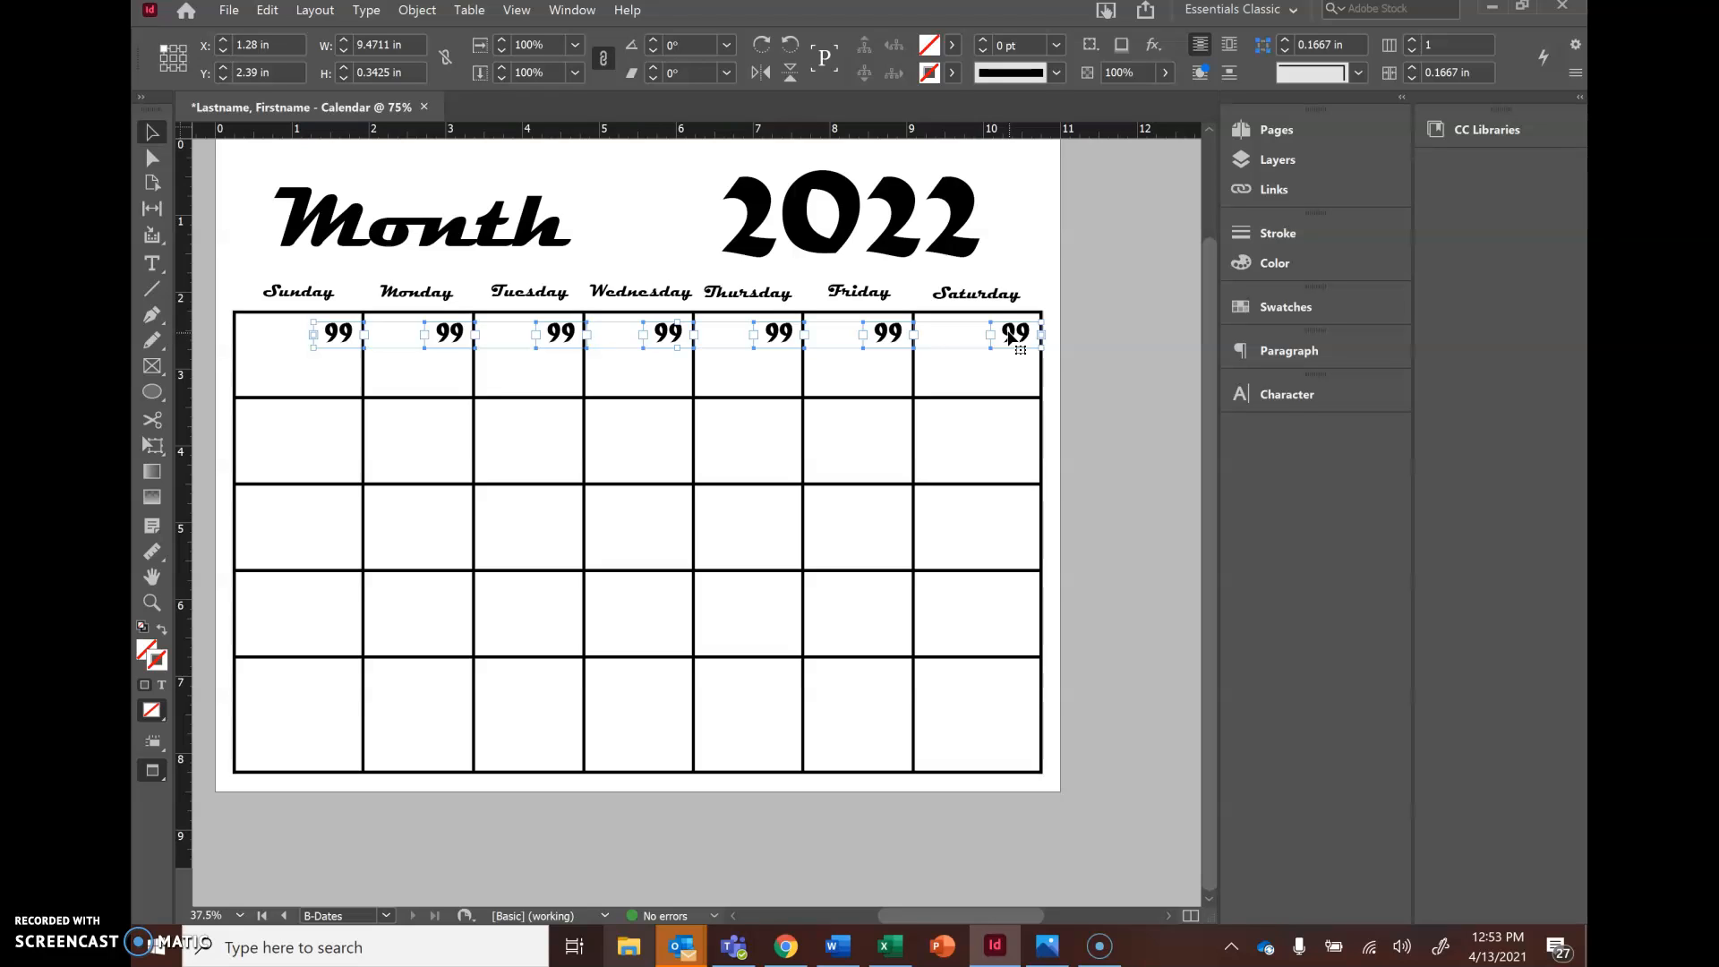
pyautogui.hotkey('ctrl', 'v')
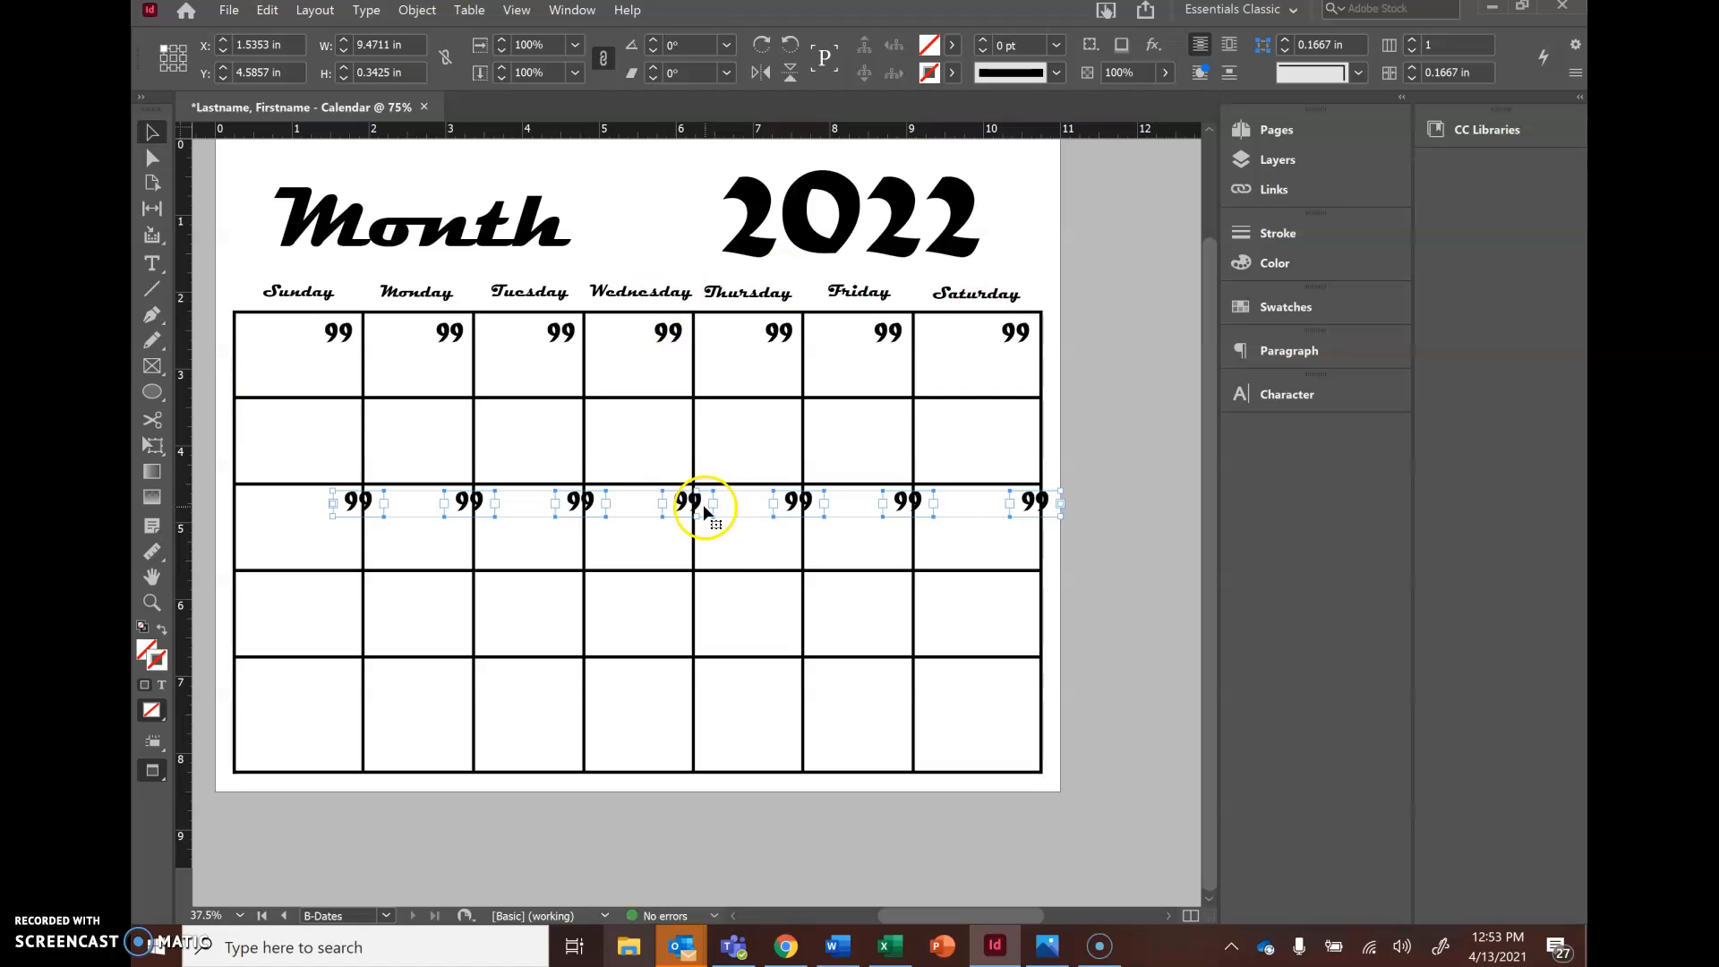
pyautogui.click(705, 483)
pyautogui.click(674, 446)
pyautogui.hotkey('ctrl', 'z')
pyautogui.hotkey('ctrl', 'z')
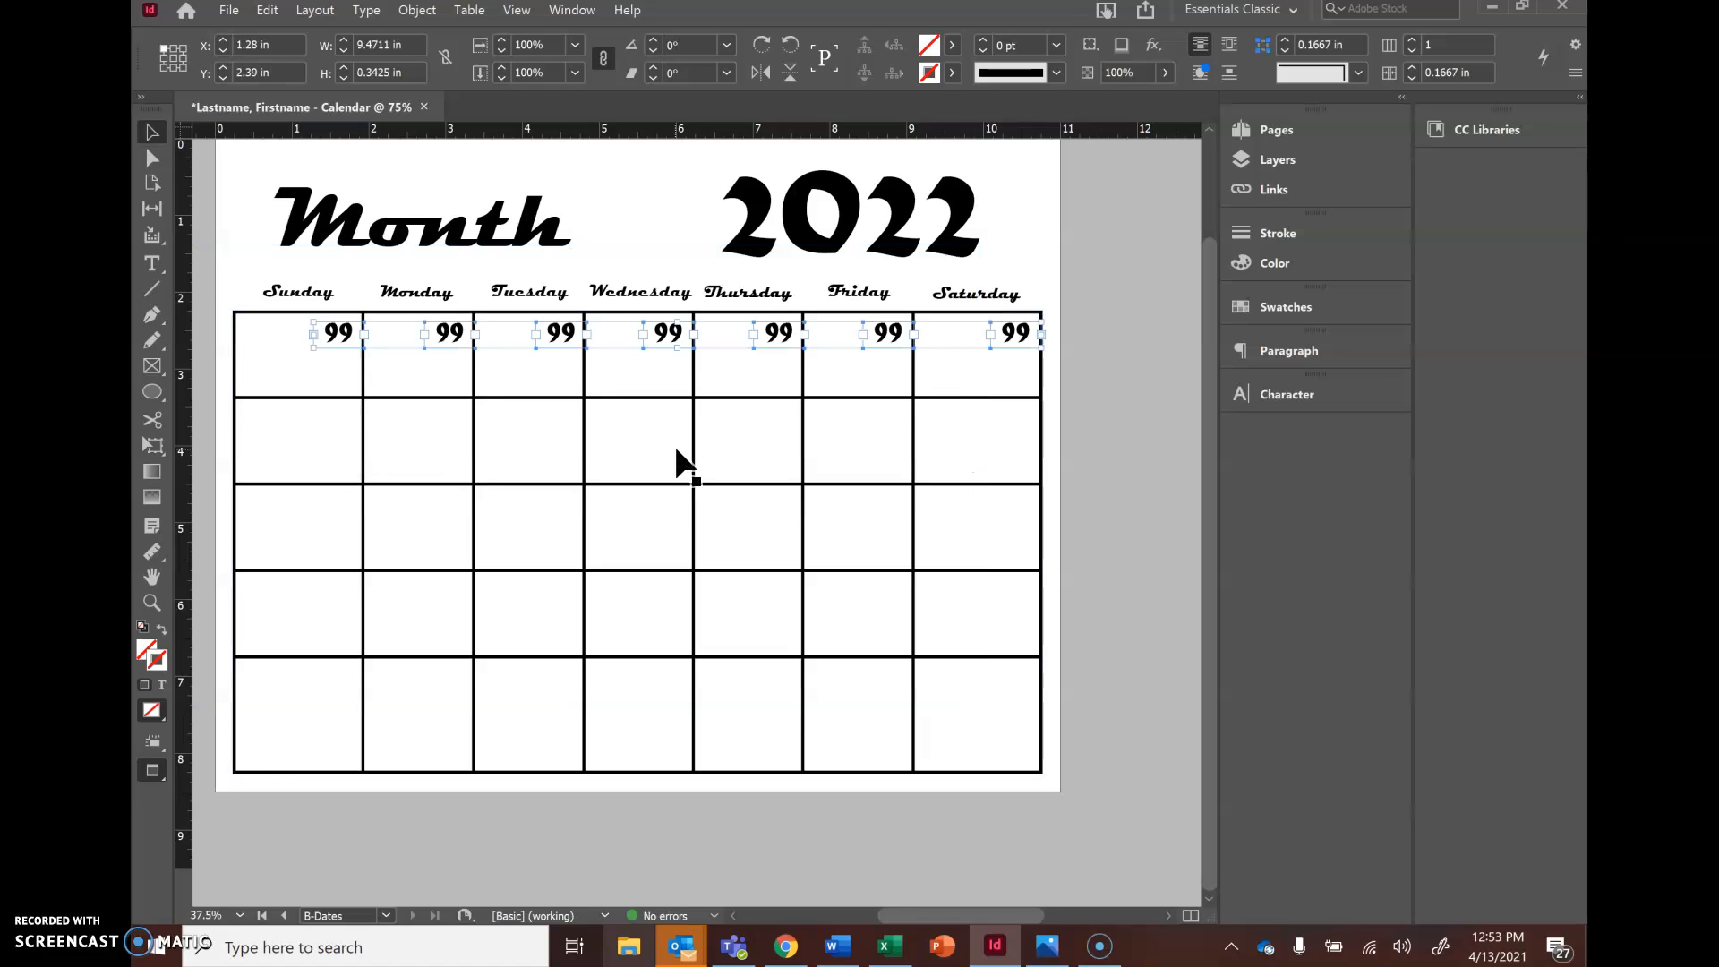
# - Paste copies of the date row into calendar rows two to four, placing row two at about Y 3.43 in and row four at Y 5.68 in
pyautogui.hotkey('ctrl', 'v')
pyautogui.moveTo(678, 522); pyautogui.dragTo(651, 436)
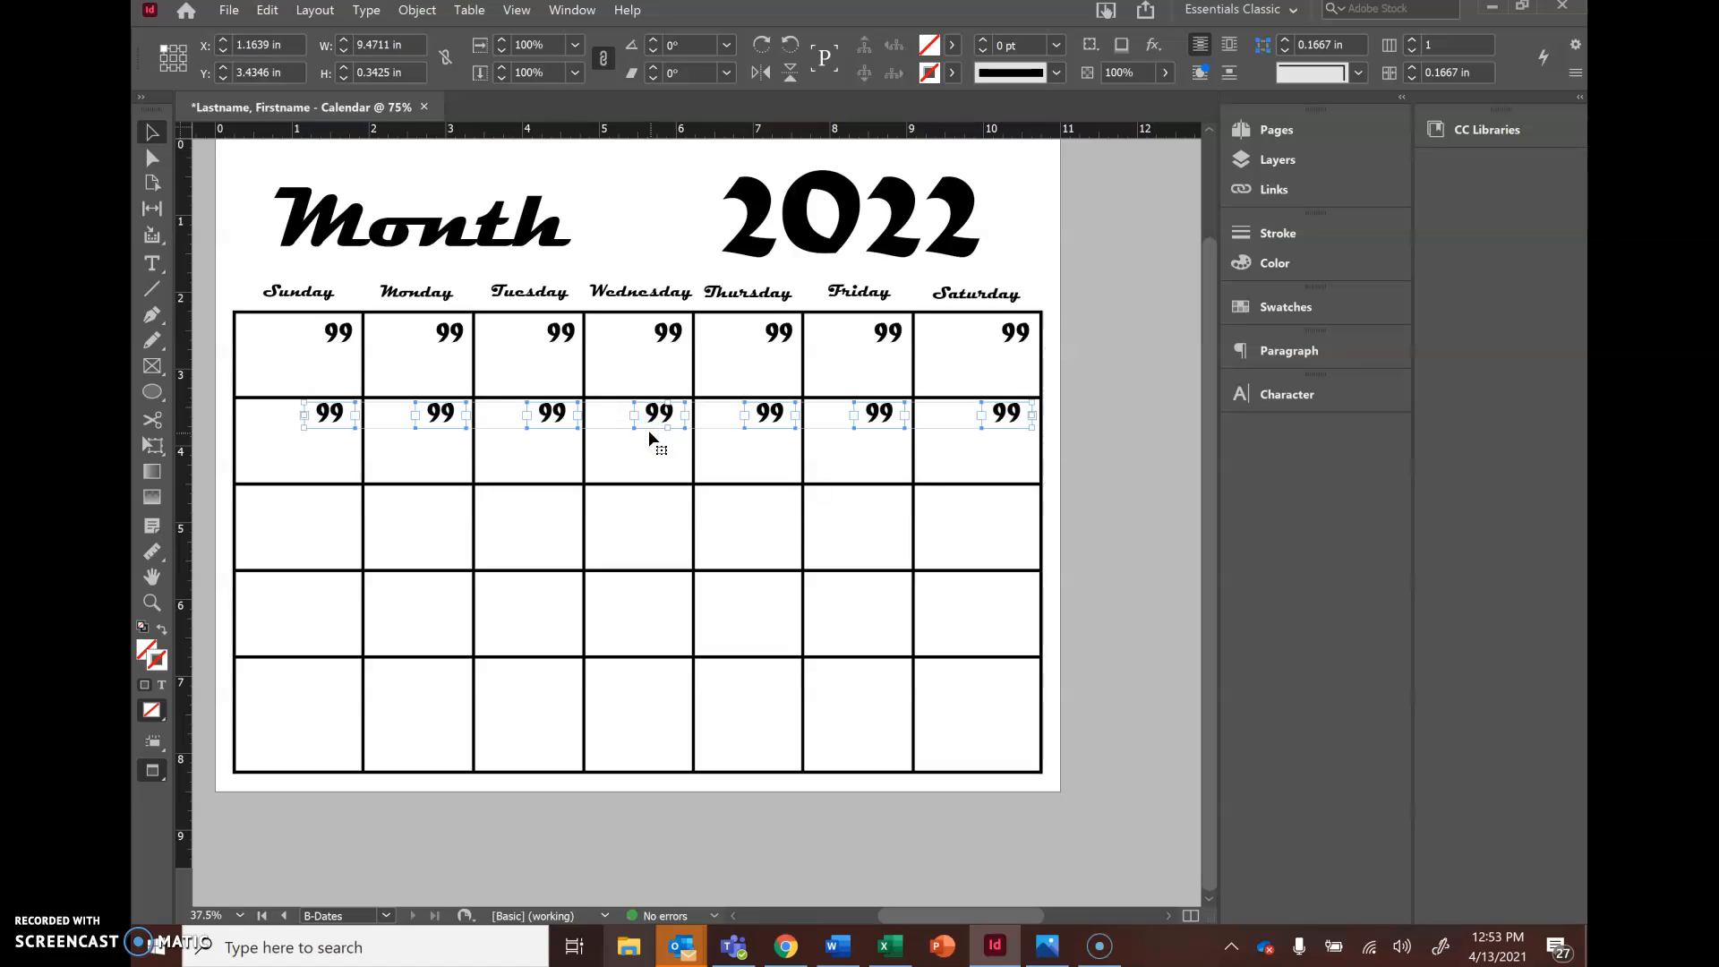
pyautogui.hotkey('ctrl', 'v')
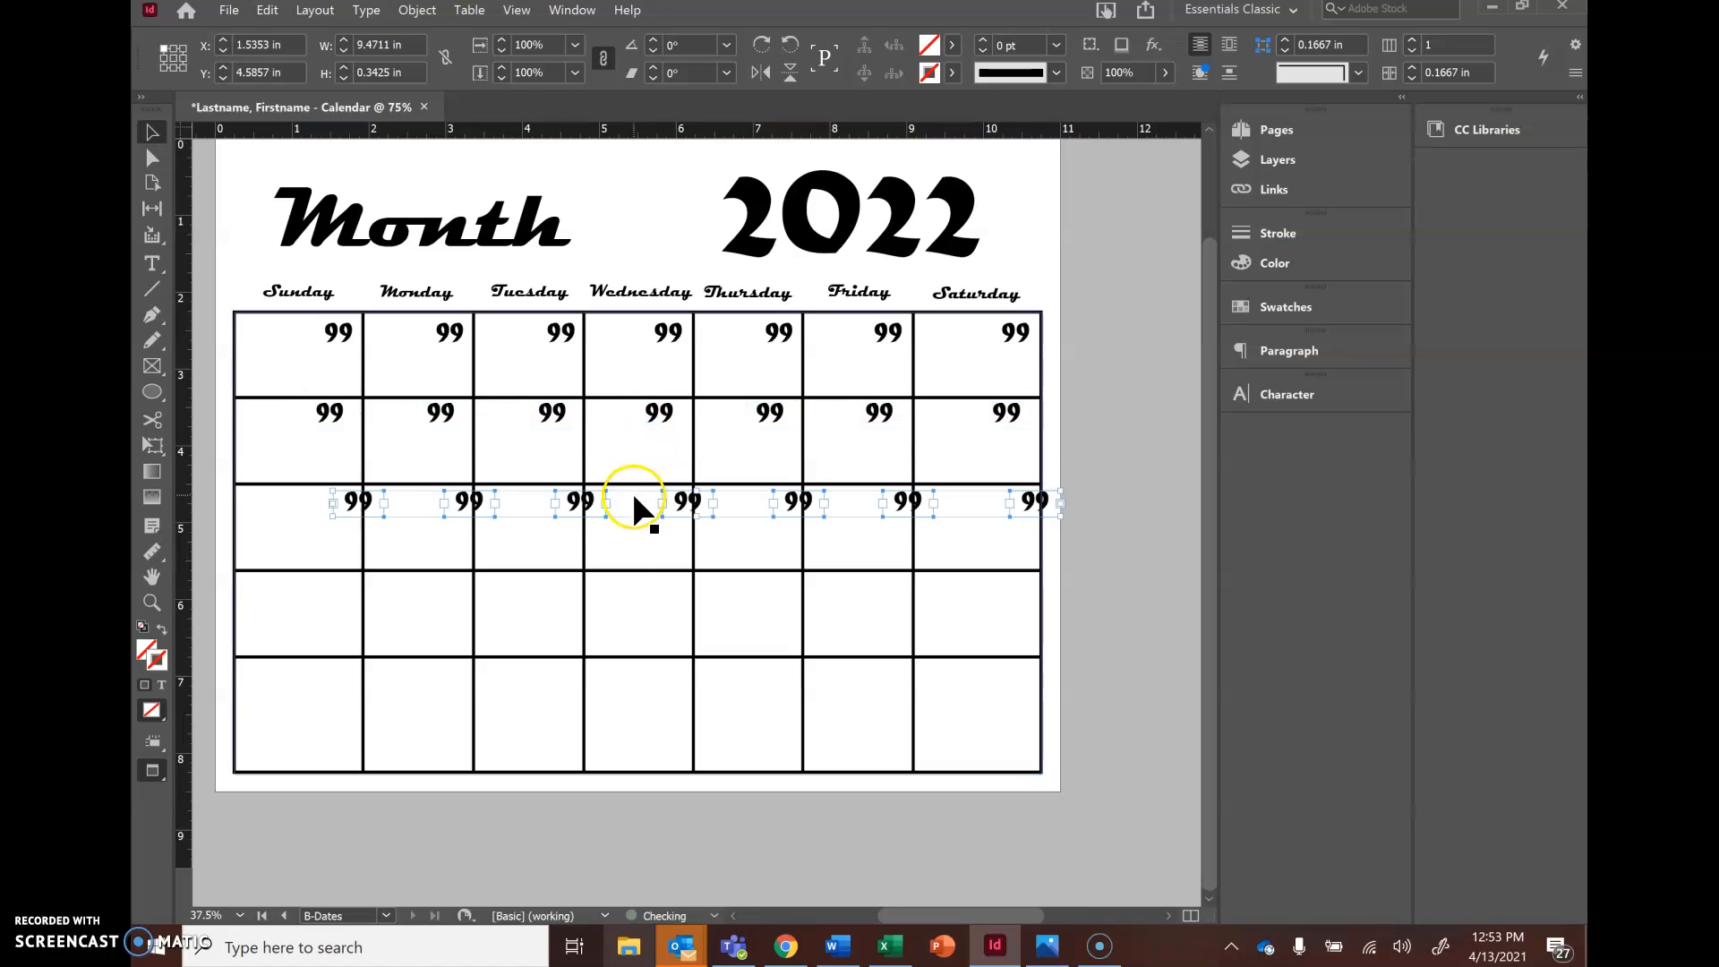
pyautogui.moveTo(683, 524); pyautogui.dragTo(650, 611)
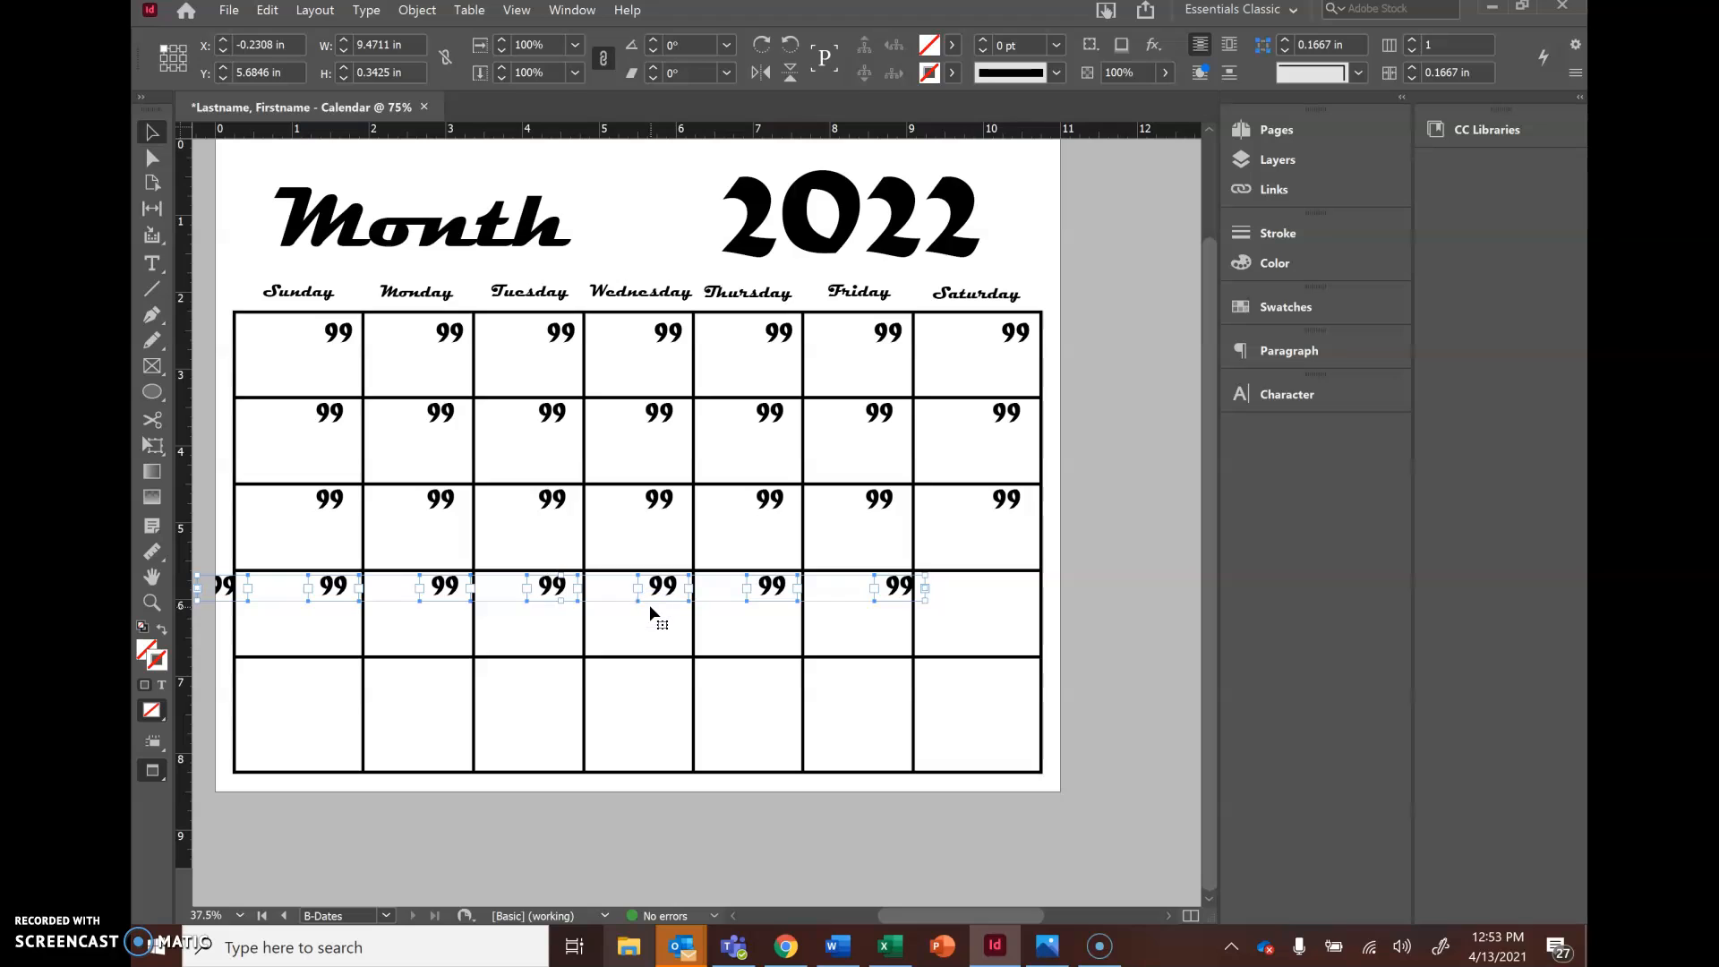
pyautogui.moveTo(654, 602); pyautogui.dragTo(760, 606)
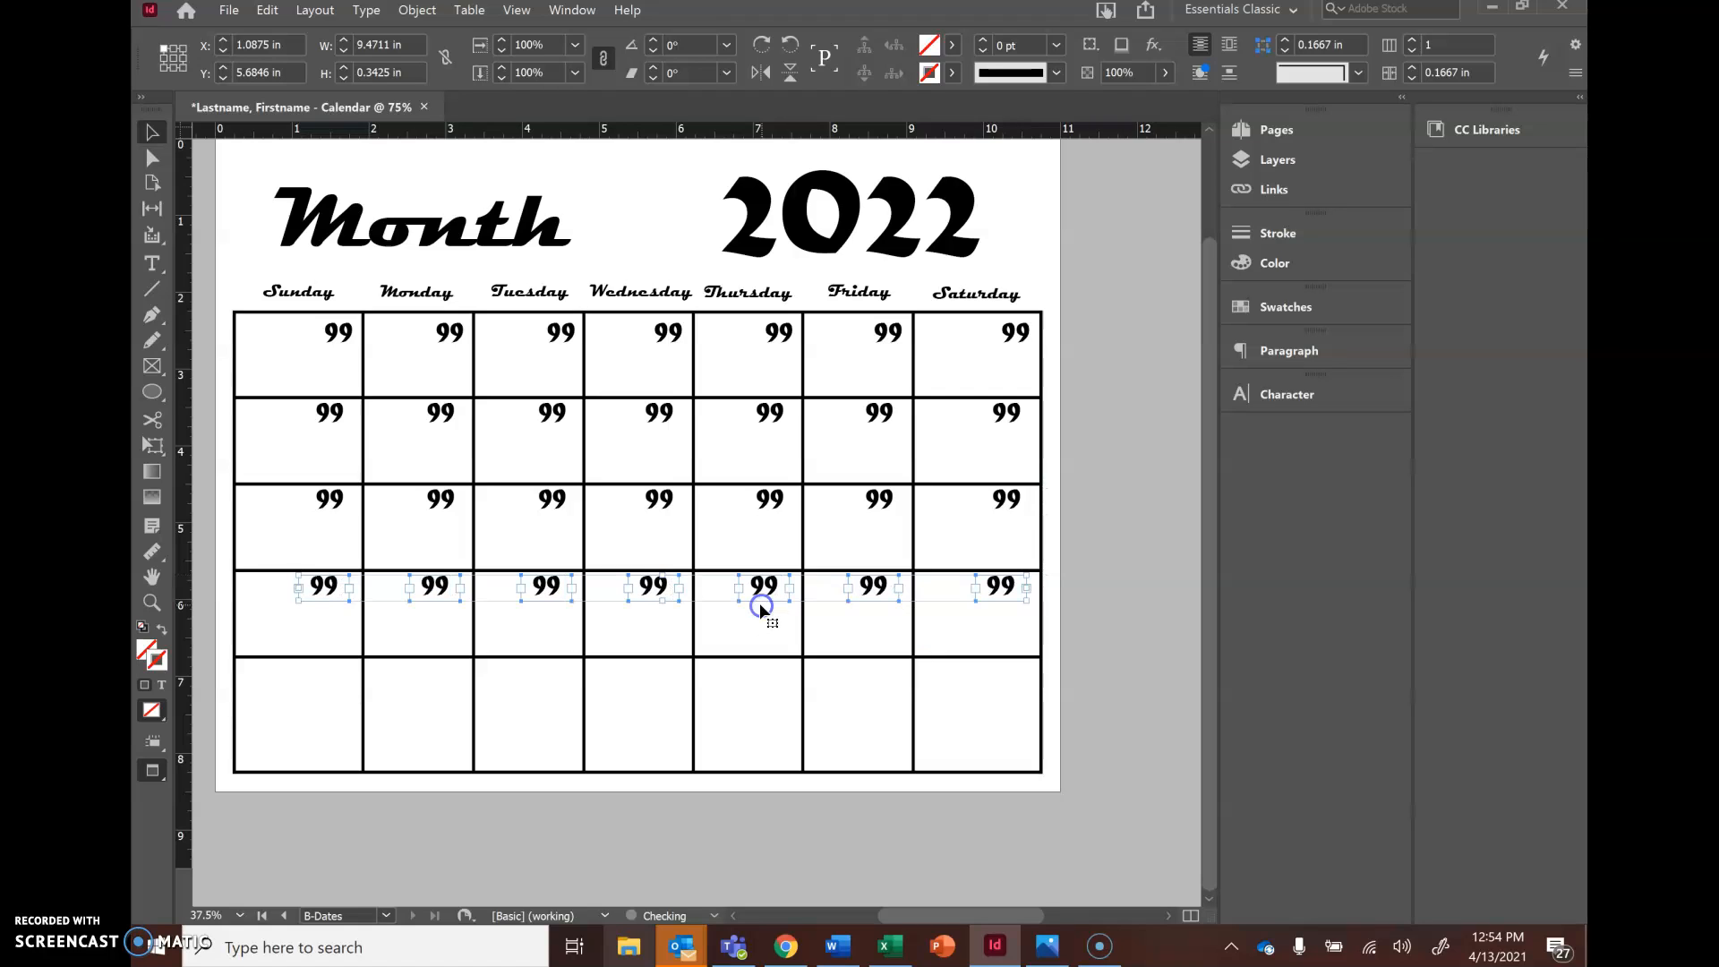
# - Paste a copy of the date row into the fifth calendar row at about X 1.16 in, Y 6.87 in, and deselect it
pyautogui.hotkey('ctrl', 'v')
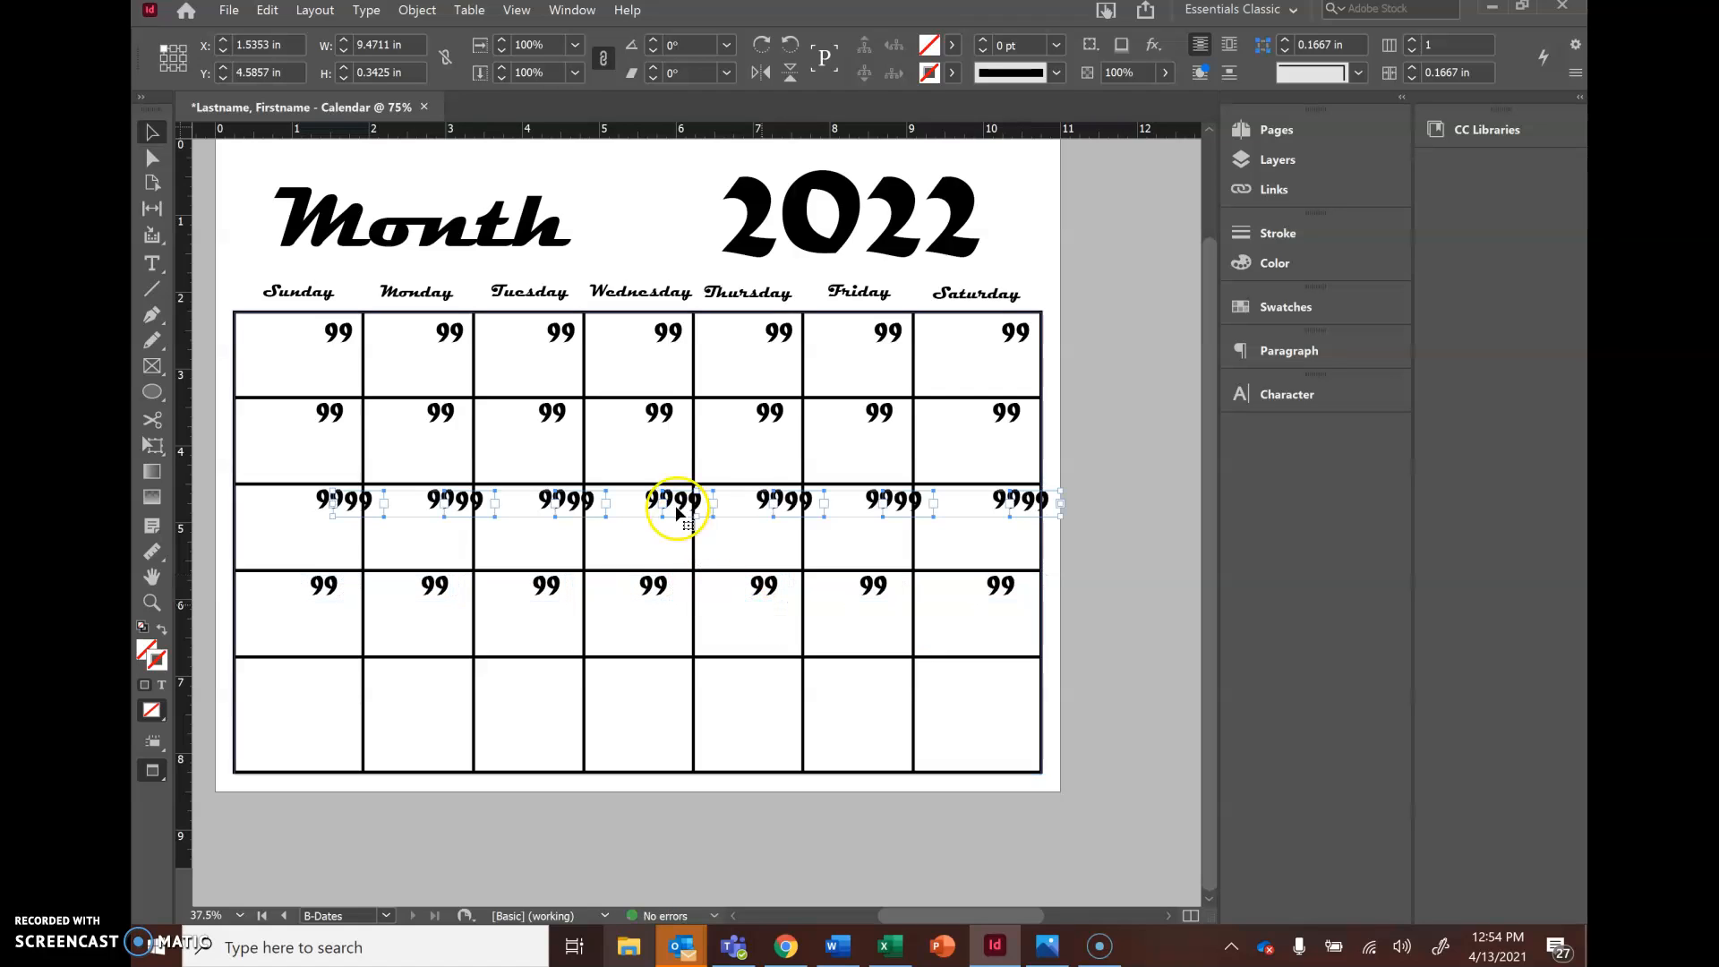
pyautogui.moveTo(794, 523); pyautogui.dragTo(765, 694)
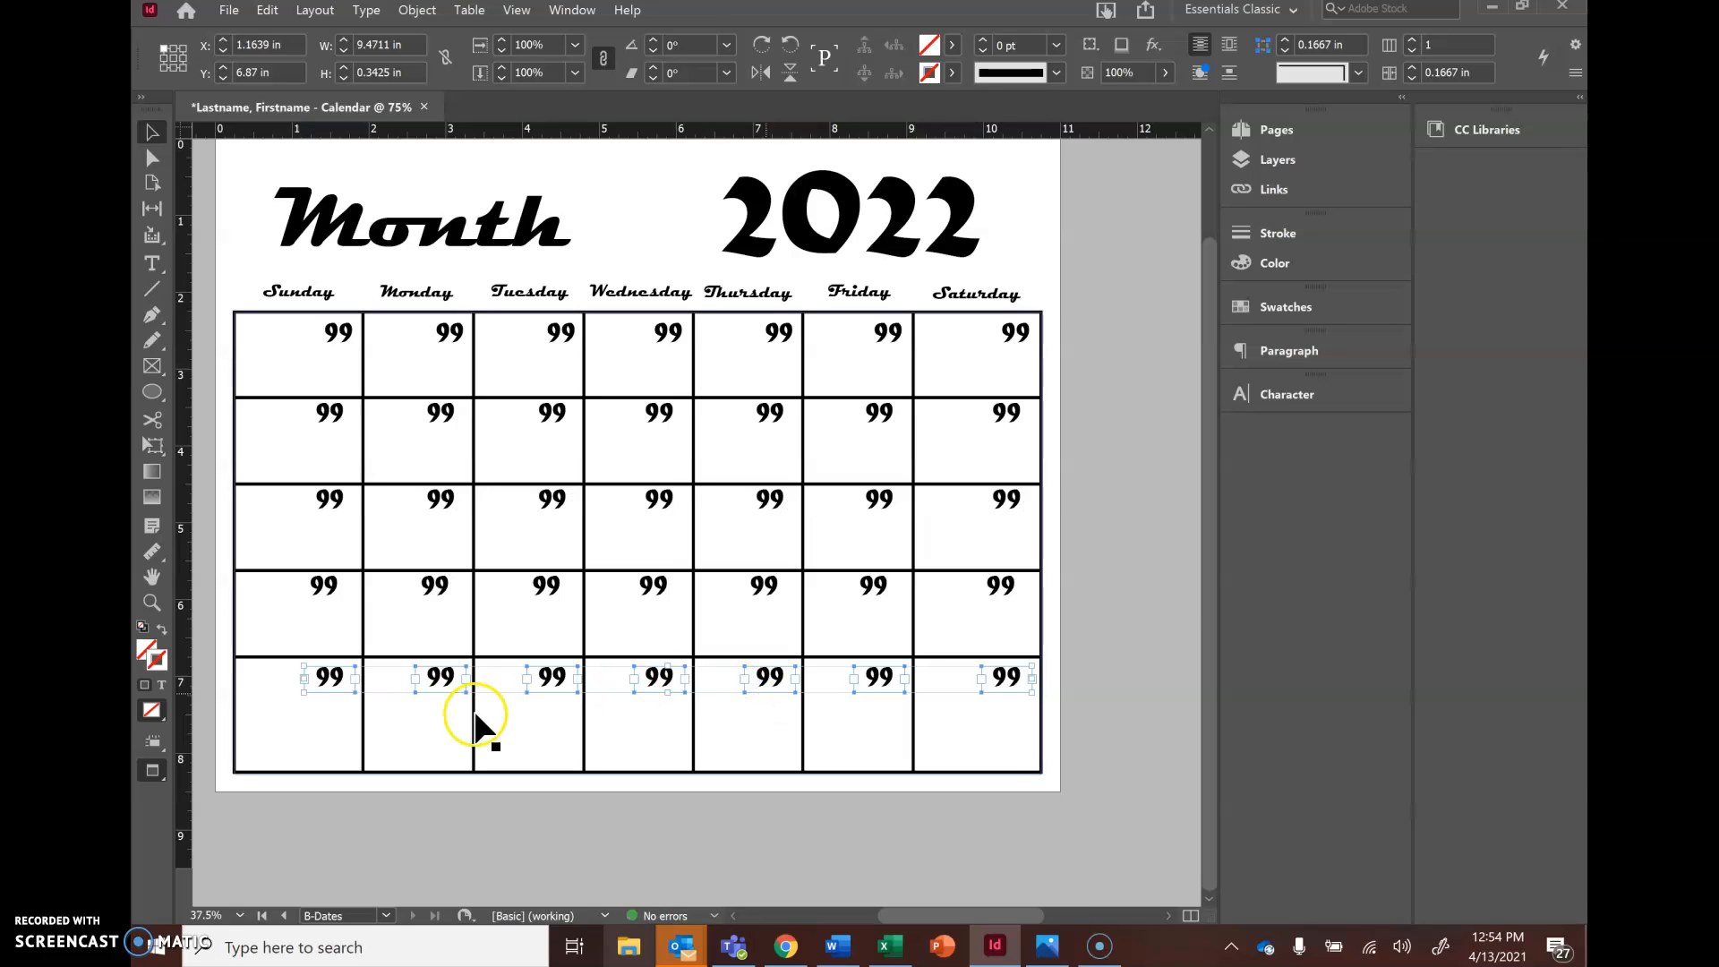
pyautogui.click(1182, 587)
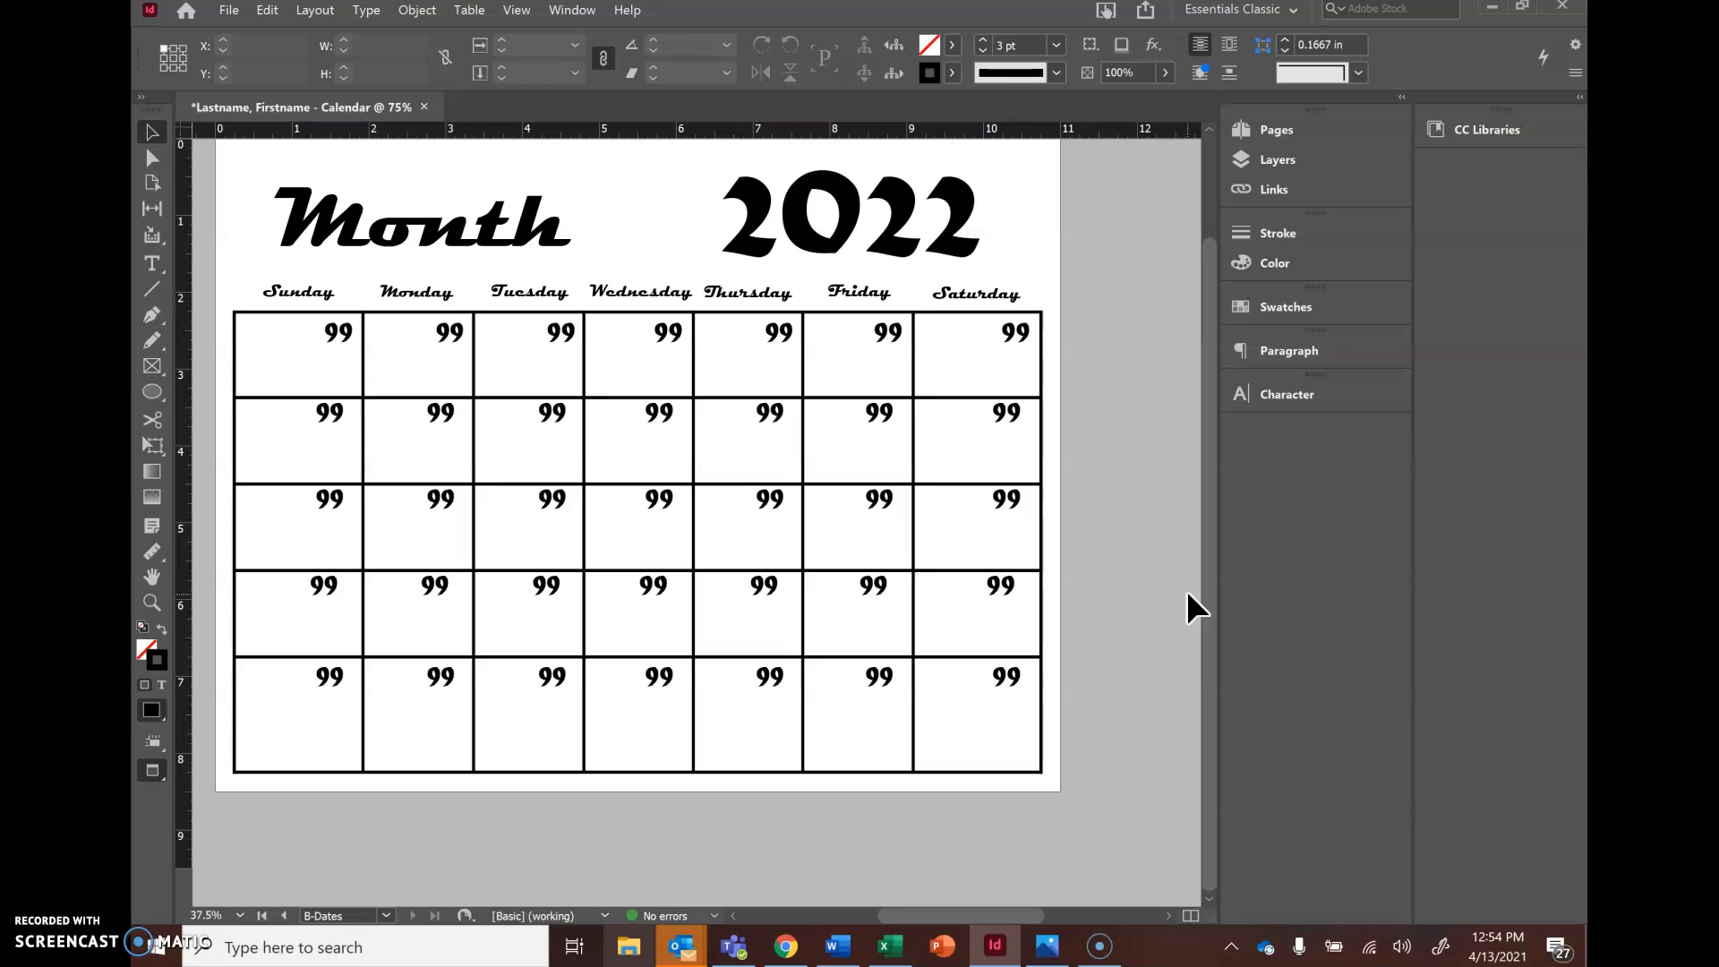
pyautogui.click(1168, 593)
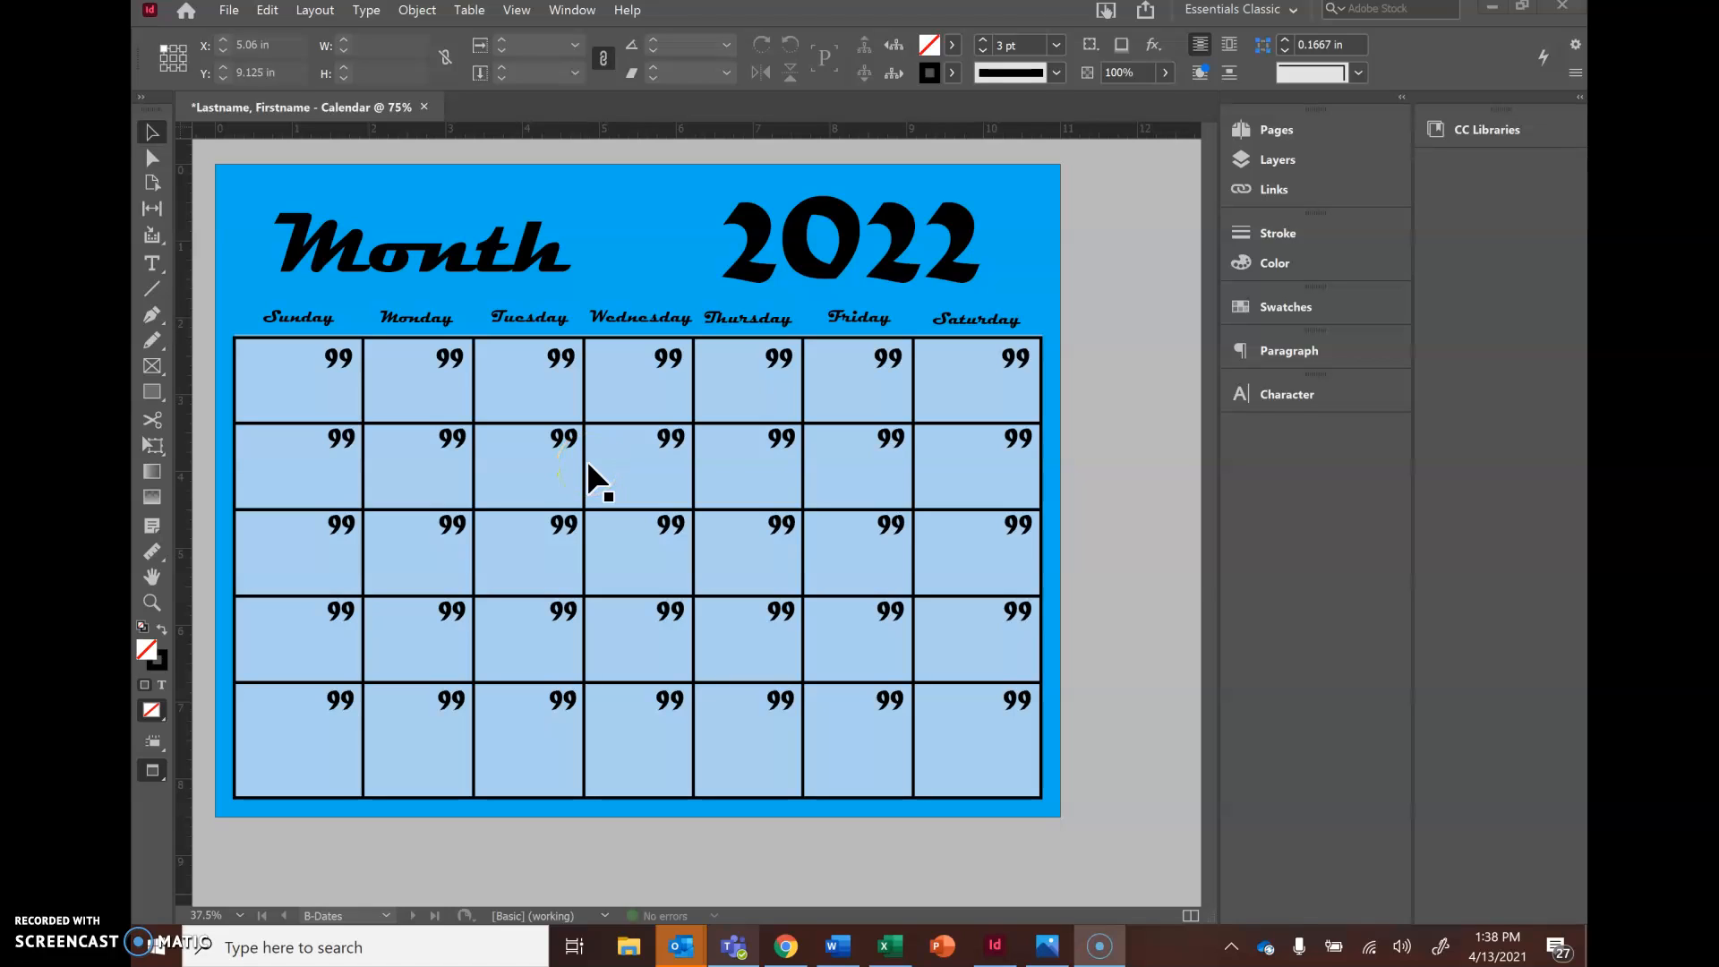
# - Select the blue background rectangle that covers the whole calendar page
pyautogui.click(632, 197)
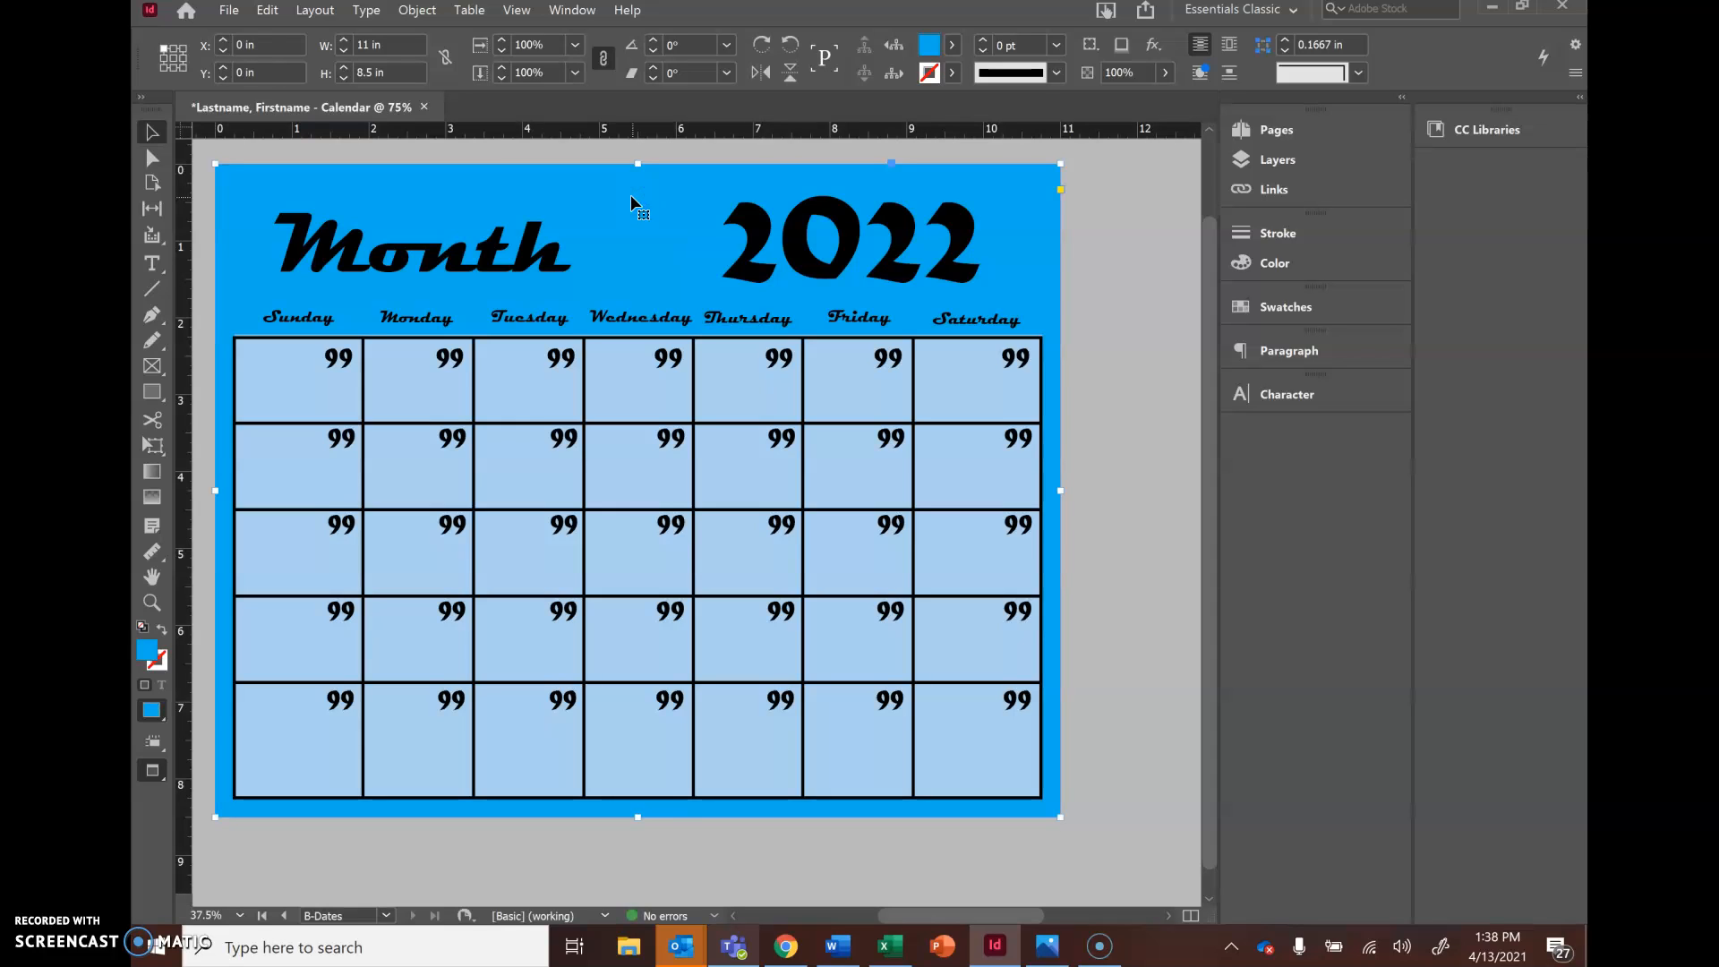